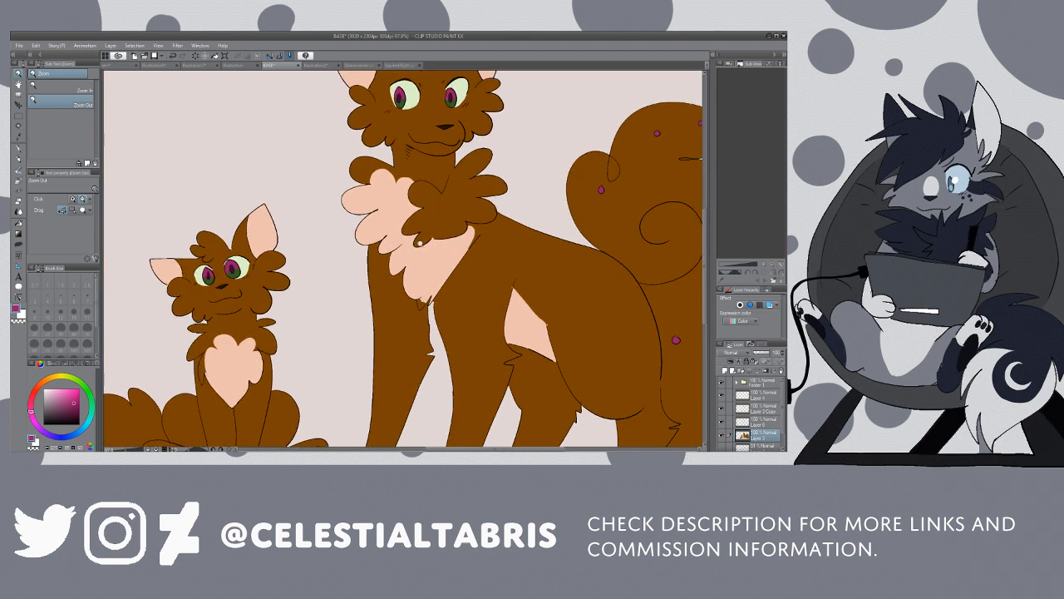
# Step: Pick up the peach chest-fur colour and make the empty layer directly above the base colour layer active for drawing
pyautogui.press('i')
pyautogui.click(435, 252)
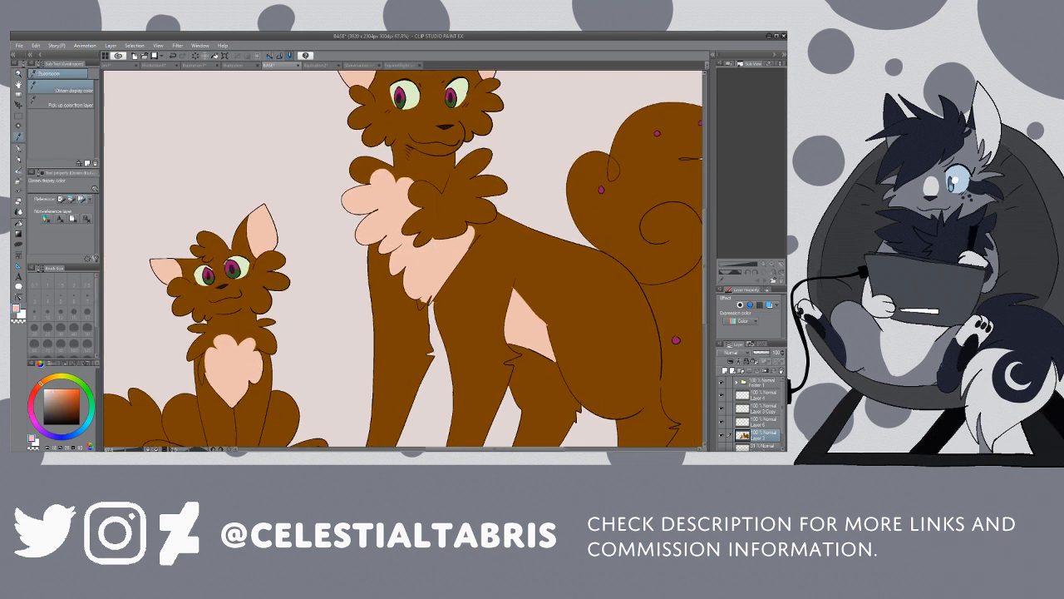
pyautogui.press('p')
pyautogui.click(721, 408)
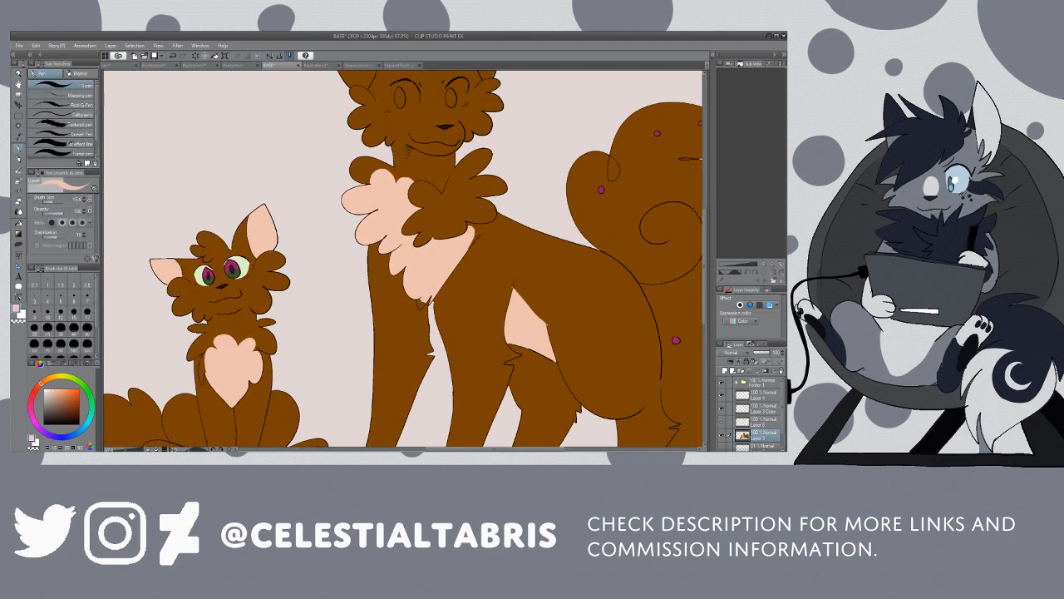
pyautogui.click(721, 421)
pyautogui.click(721, 408)
pyautogui.click(721, 421)
pyautogui.click(761, 421)
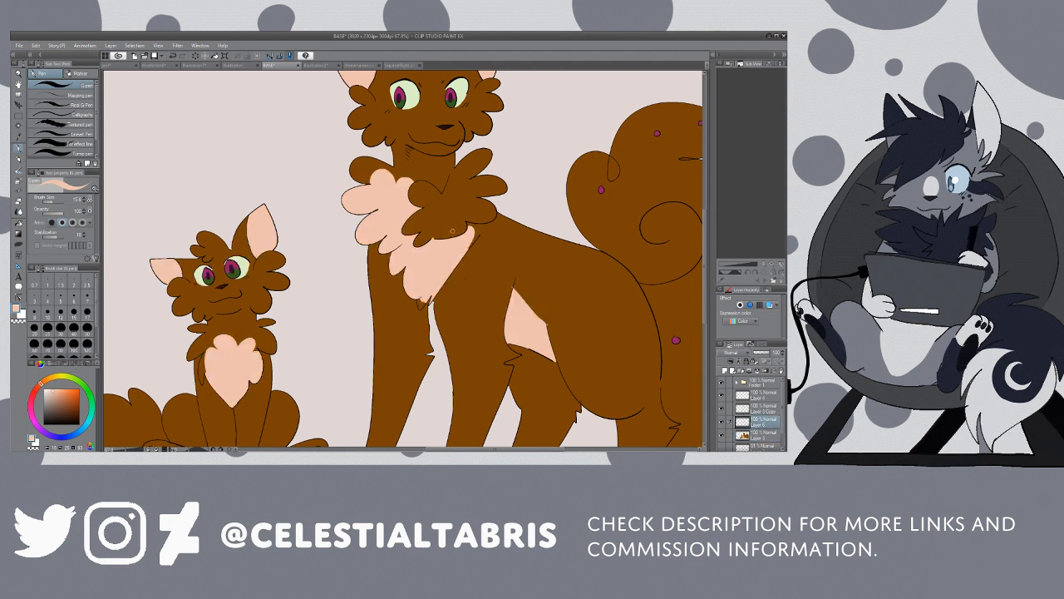
pyautogui.moveTo(454, 231)
pyautogui.mouseDown()
pyautogui.moveTo(457, 221)
pyautogui.moveTo(431, 207)
pyautogui.moveTo(422, 241)
pyautogui.mouseUp()
pyautogui.press('g')
pyautogui.hotkey('ctrl', 'z')
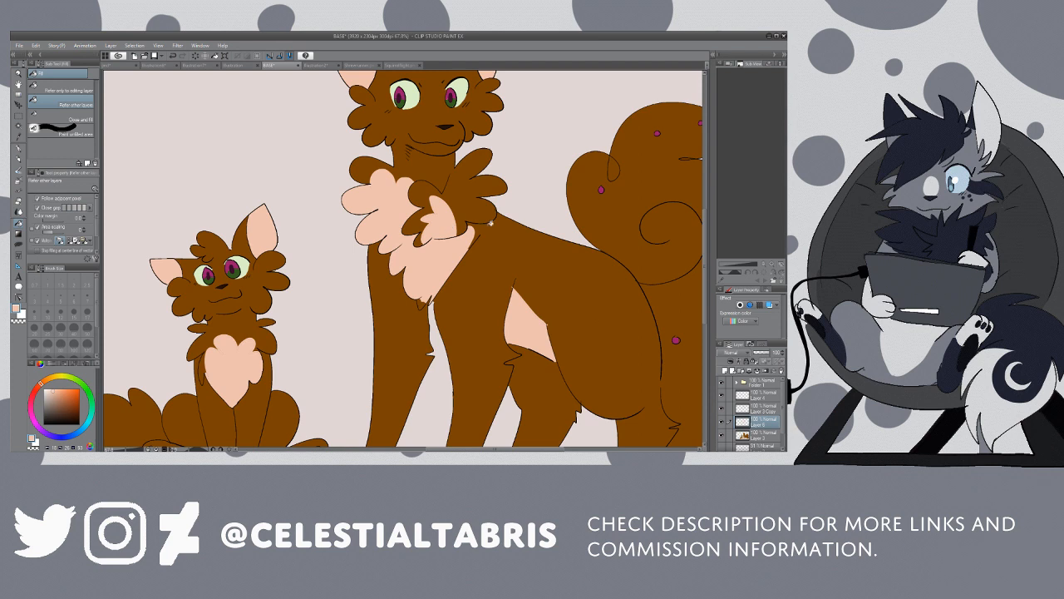
pyautogui.moveTo(705, 308); pyautogui.dragTo(706, 282)
pyautogui.click(173, 56)
pyautogui.click(173, 56)
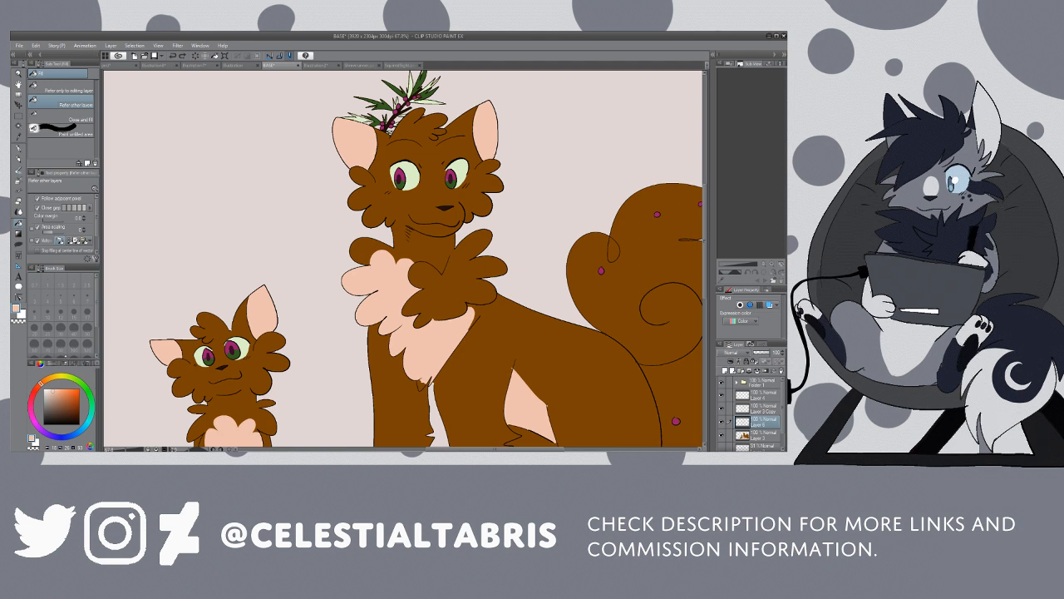
# Step: Sample the brown fur colour, darken it, and paint a filled dark brown patch along the large cat's nose bridge
pyautogui.press('i')
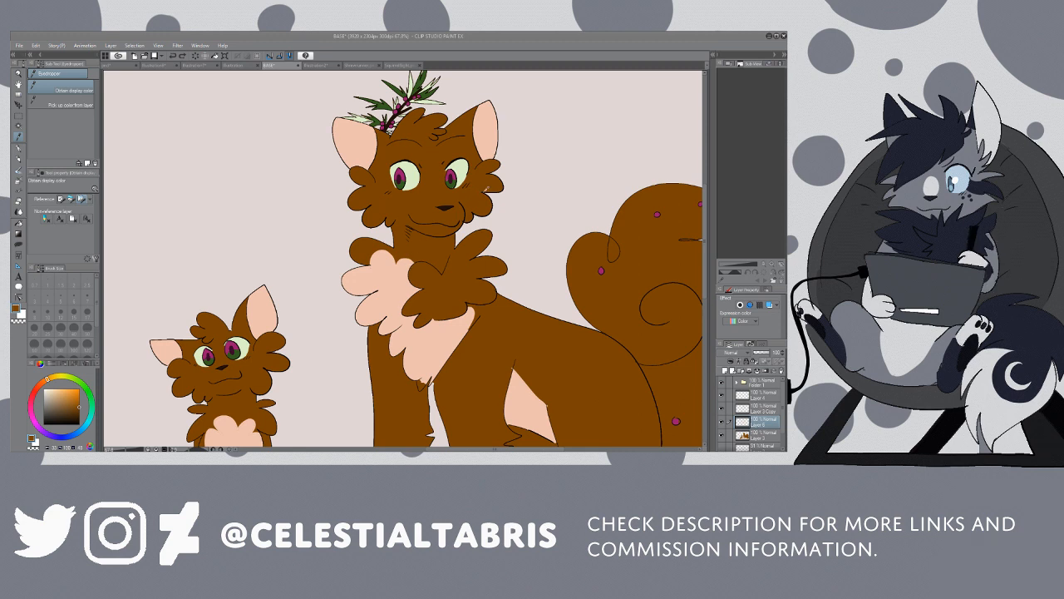
pyautogui.click(79, 411)
pyautogui.press('p')
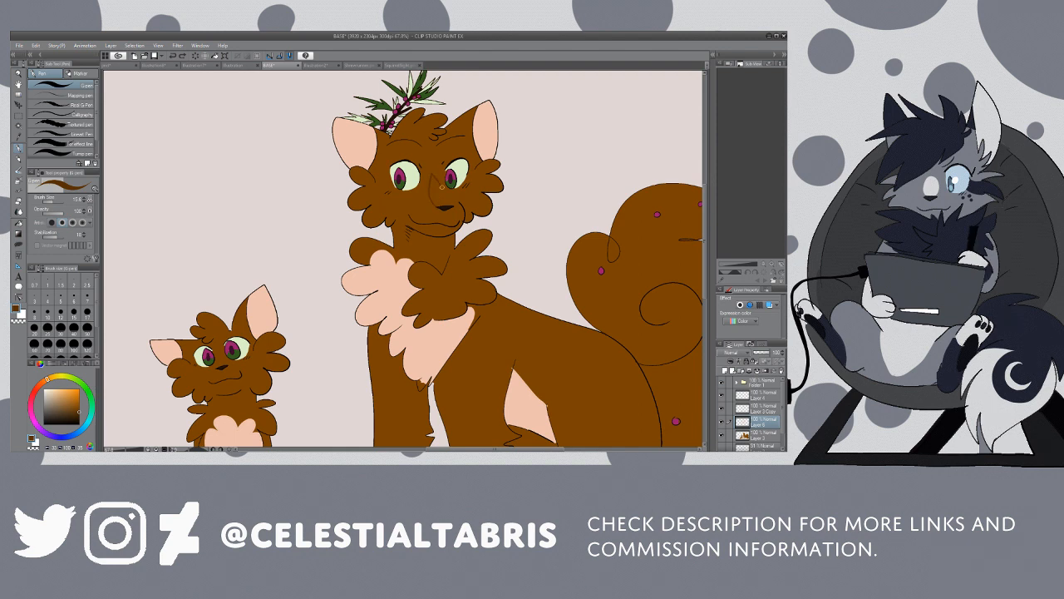
pyautogui.moveTo(441, 186); pyautogui.dragTo(446, 208)
pyautogui.press('g')
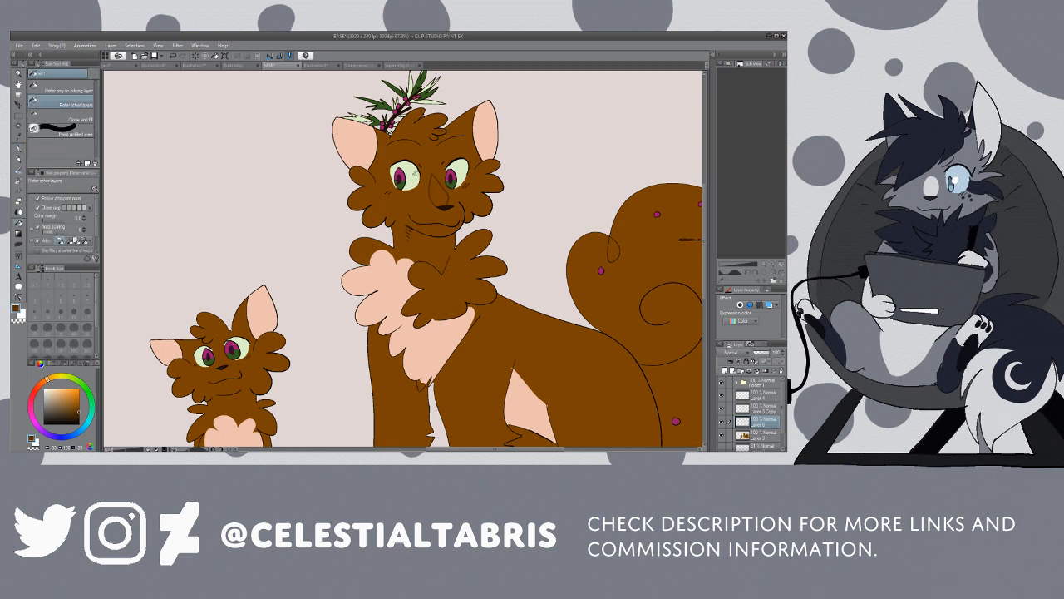
pyautogui.click(438, 193)
# Step: Outline the bases of both of the large cat's ears and fill them with the dark brown
pyautogui.click(19, 148)
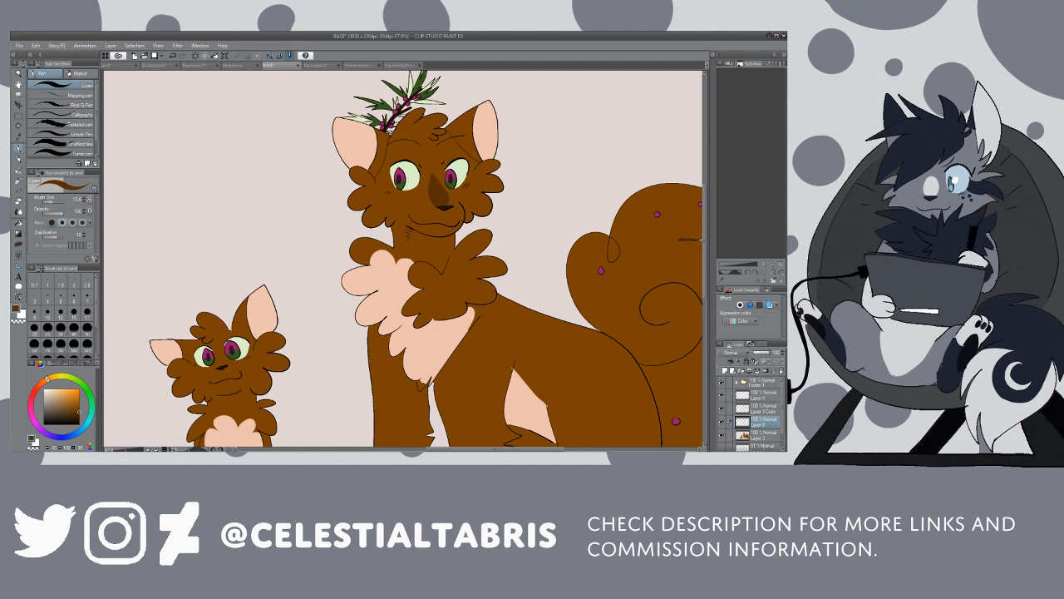
pyautogui.press('g')
pyautogui.click(383, 144)
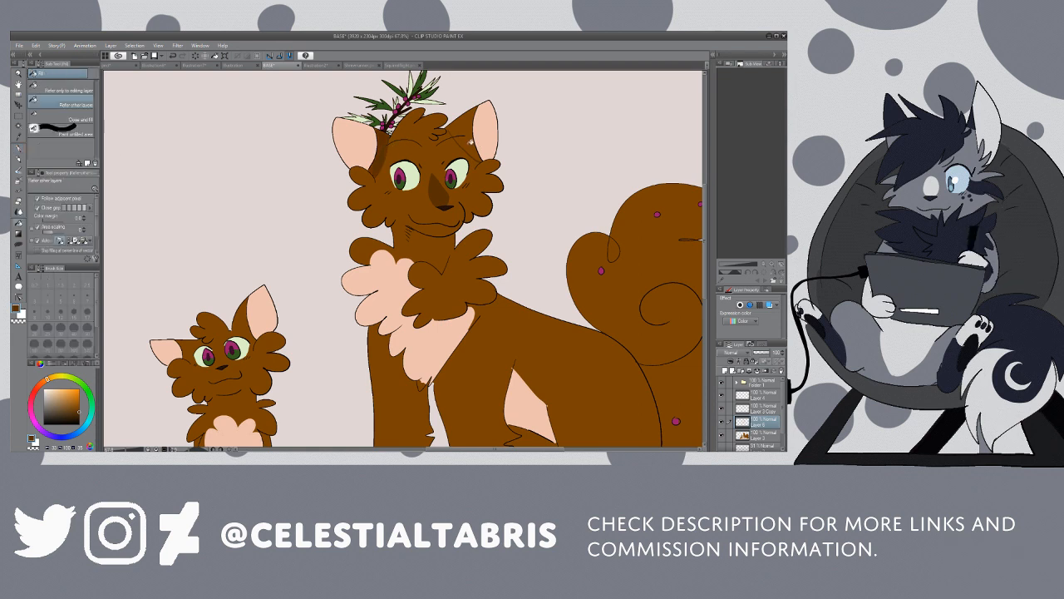
pyautogui.click(469, 142)
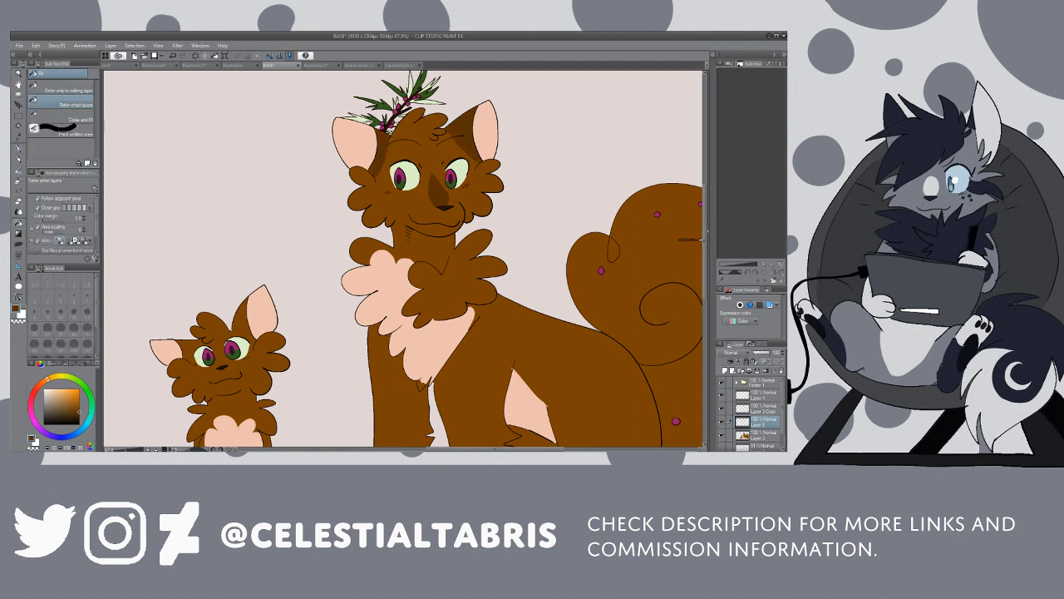
pyautogui.scroll(-5, 704, 229)
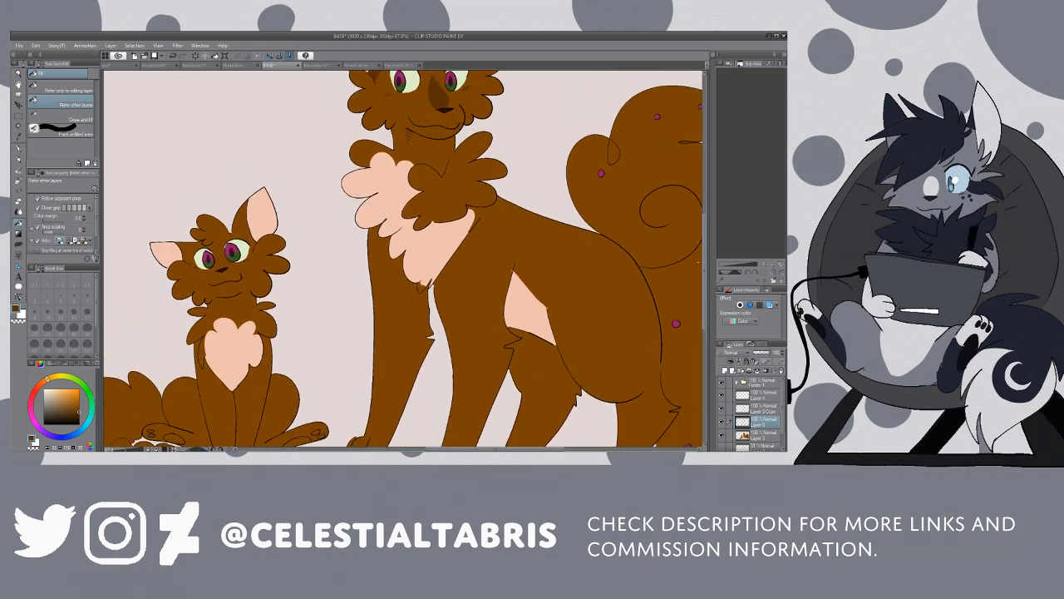
pyautogui.scroll(3, 403, 260)
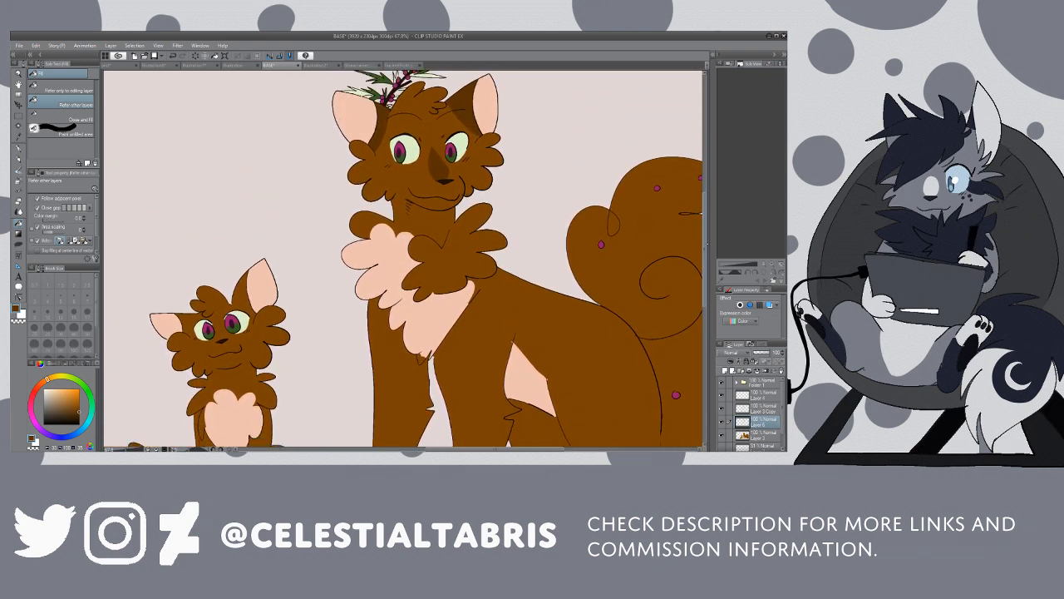
pyautogui.scroll(-2, 404, 259)
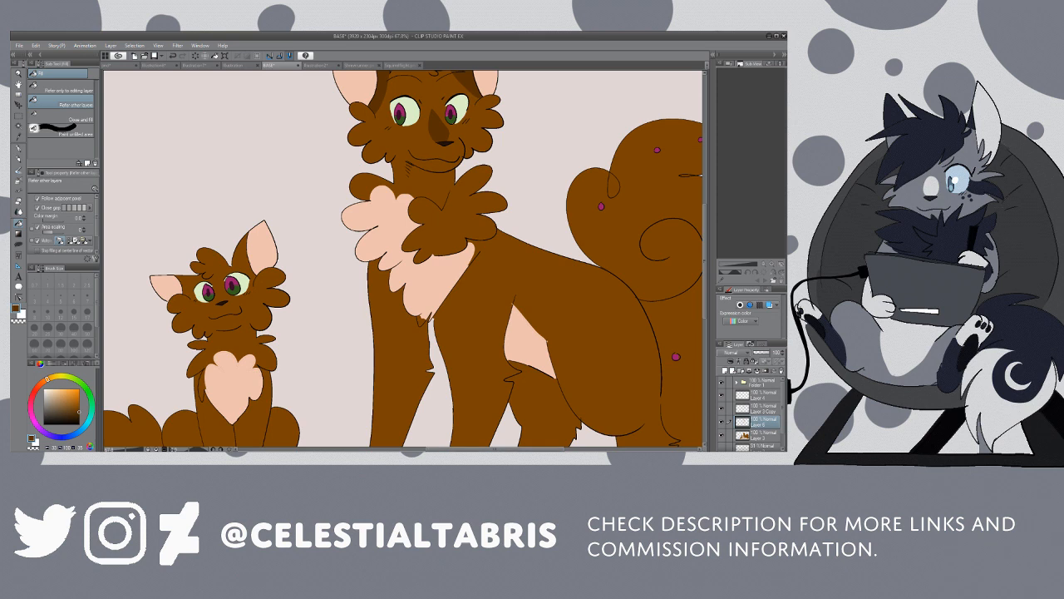
pyautogui.hscroll(6, 542, 416)
pyautogui.click(543, 417)
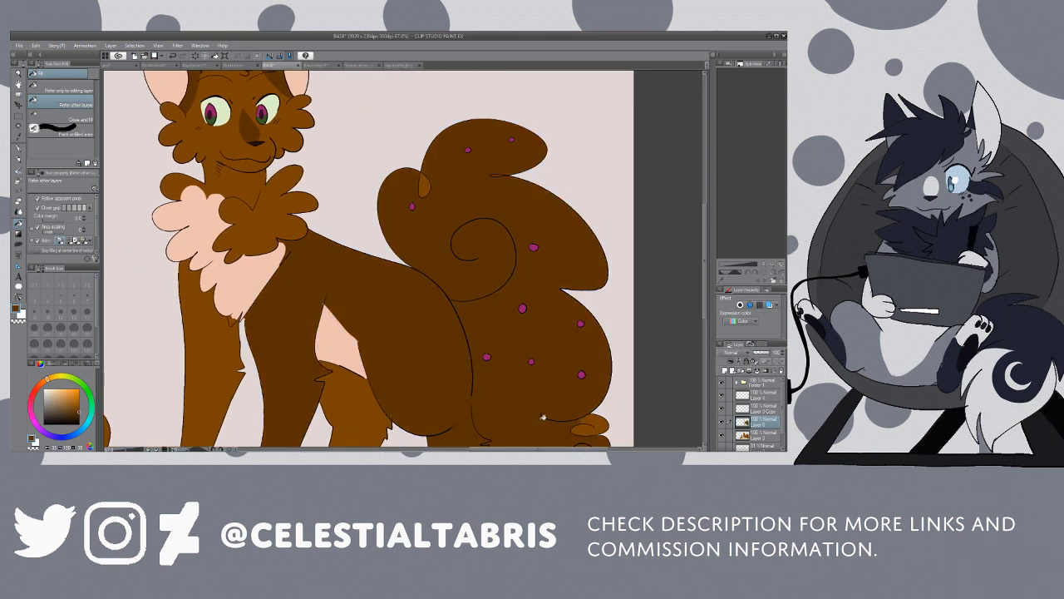
pyautogui.click(173, 55)
# Step: Close off the base of the large cat's tail and fill the whole tail with dark brown, including its small curls
pyautogui.click(18, 148)
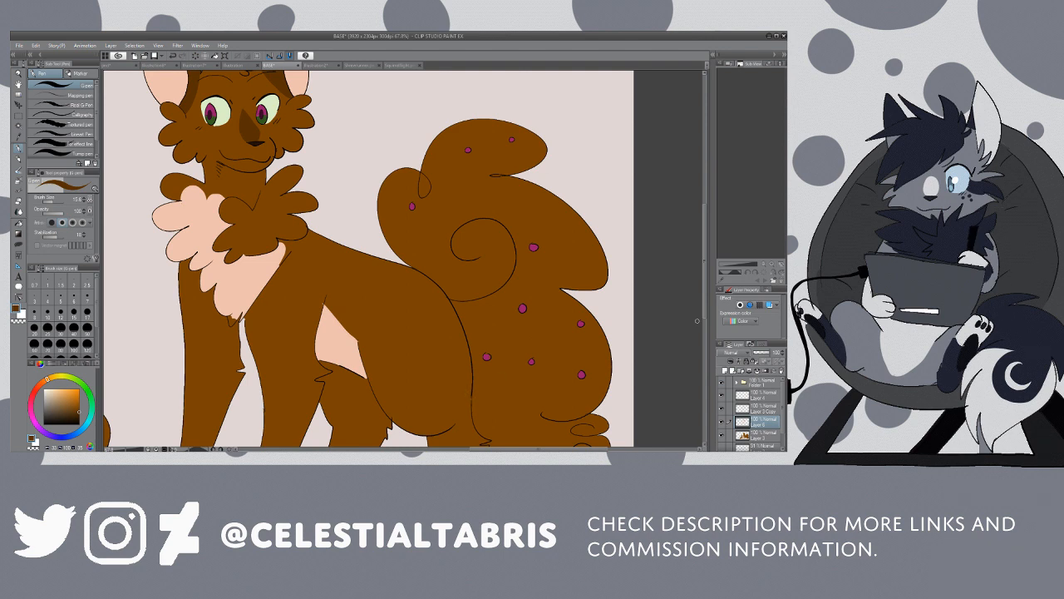
pyautogui.scroll(-3, 697, 320)
pyautogui.press('g')
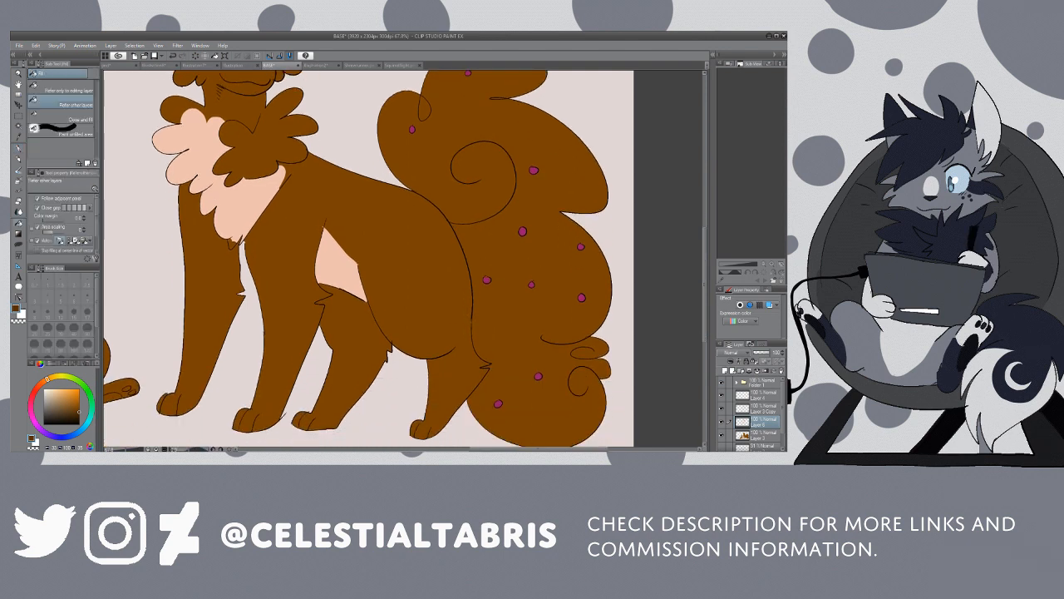
pyautogui.click(513, 243)
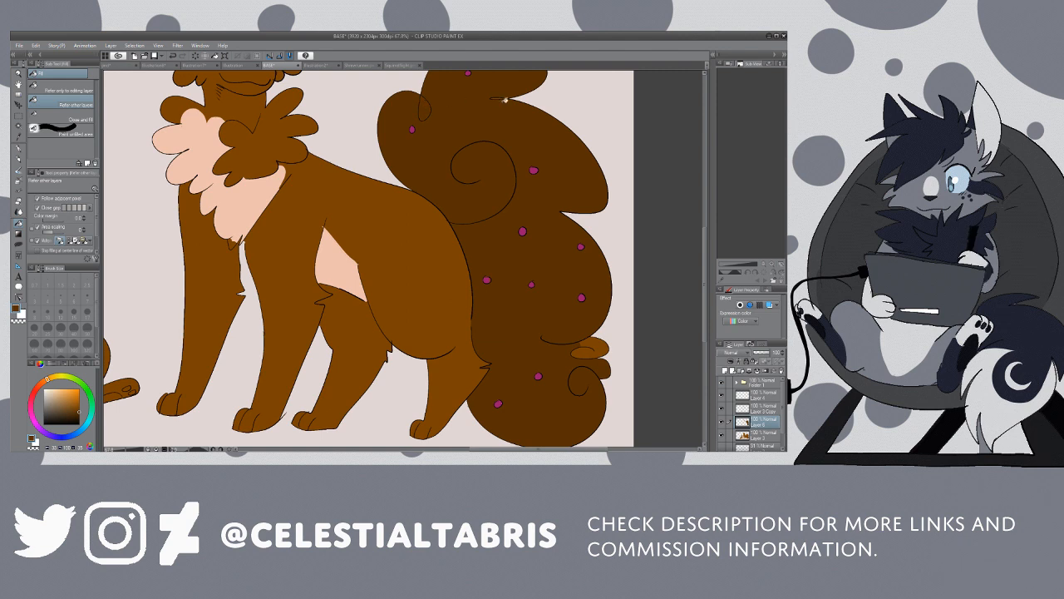
pyautogui.click(601, 353)
pyautogui.click(587, 353)
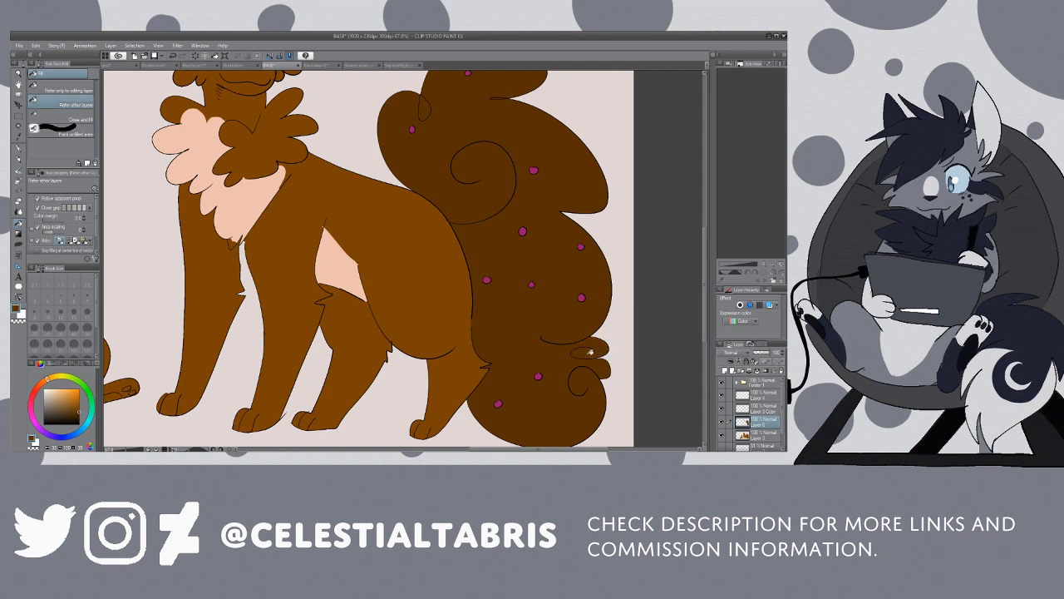
# Step: Fill the kitten's fluffy tail with the same dark brown
pyautogui.click(19, 73)
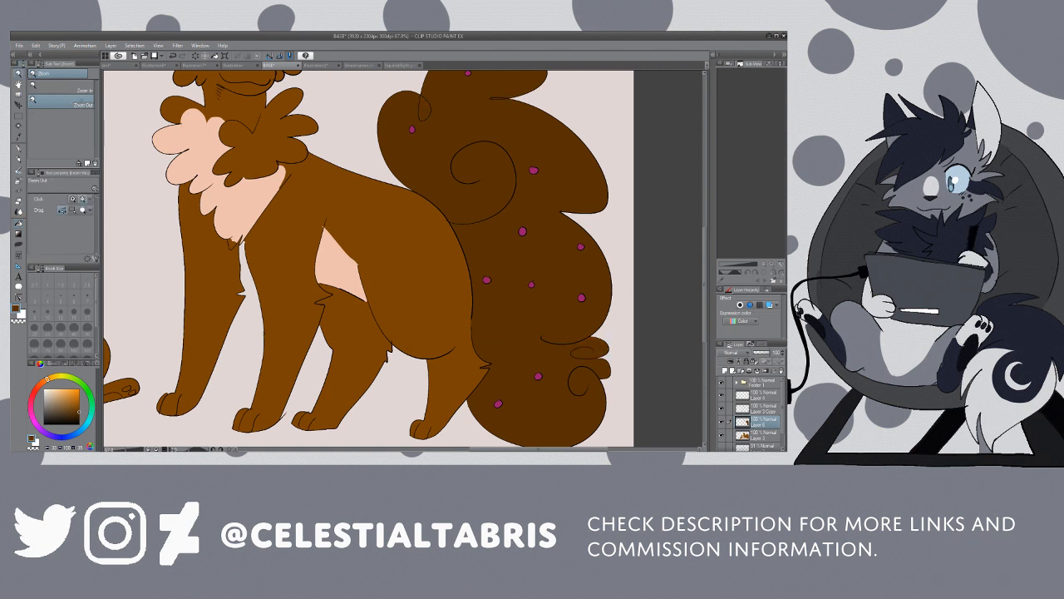
pyautogui.moveTo(452, 126); pyautogui.dragTo(291, 135)
pyautogui.moveTo(437, 116); pyautogui.dragTo(462, 117)
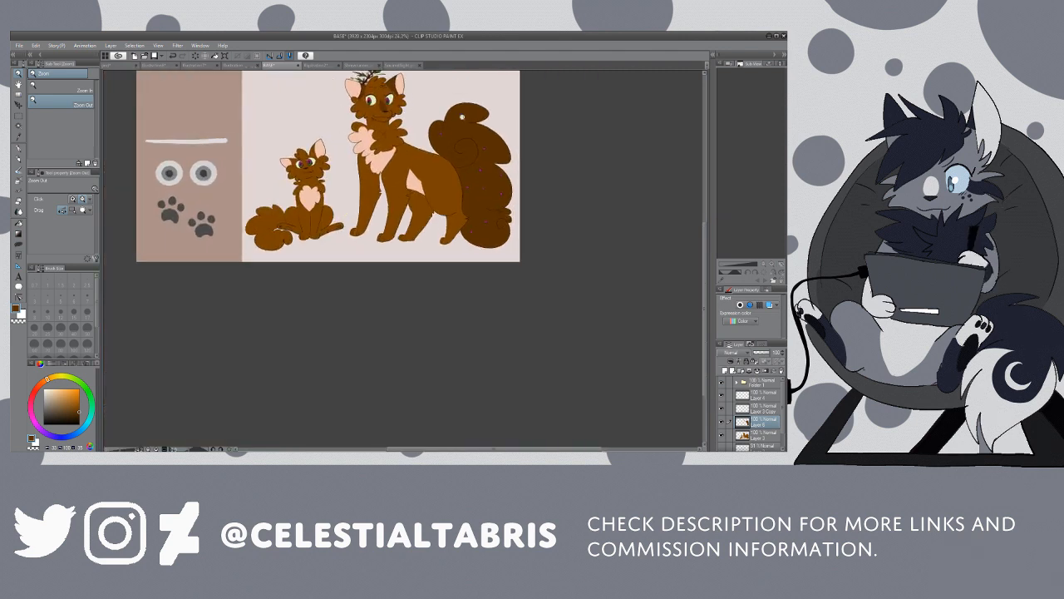
pyautogui.moveTo(704, 255); pyautogui.dragTo(703, 229)
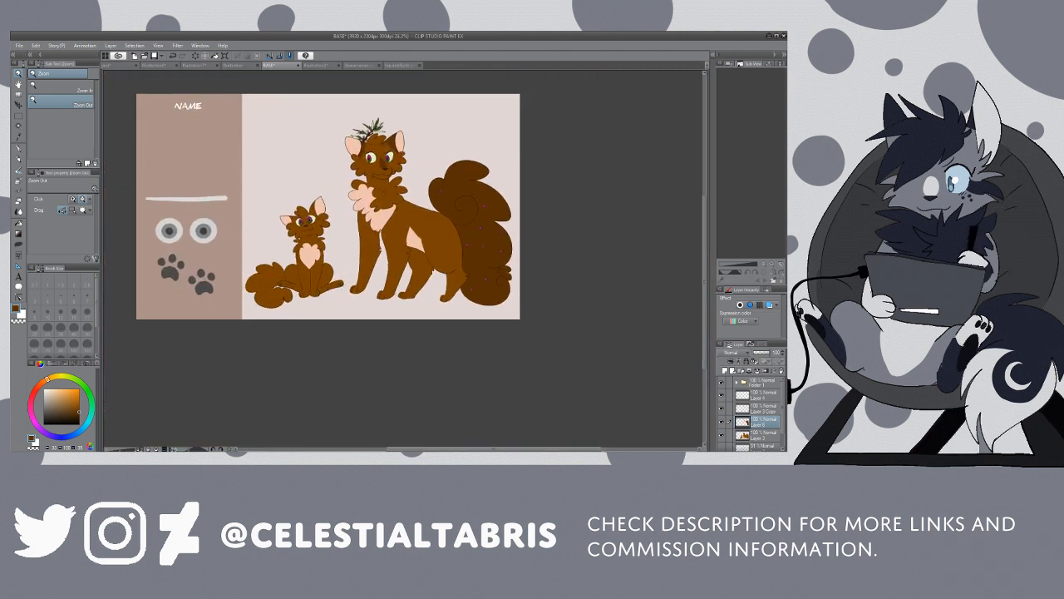
pyautogui.moveTo(299, 265); pyautogui.dragTo(439, 276)
pyautogui.press('g')
pyautogui.click(231, 281)
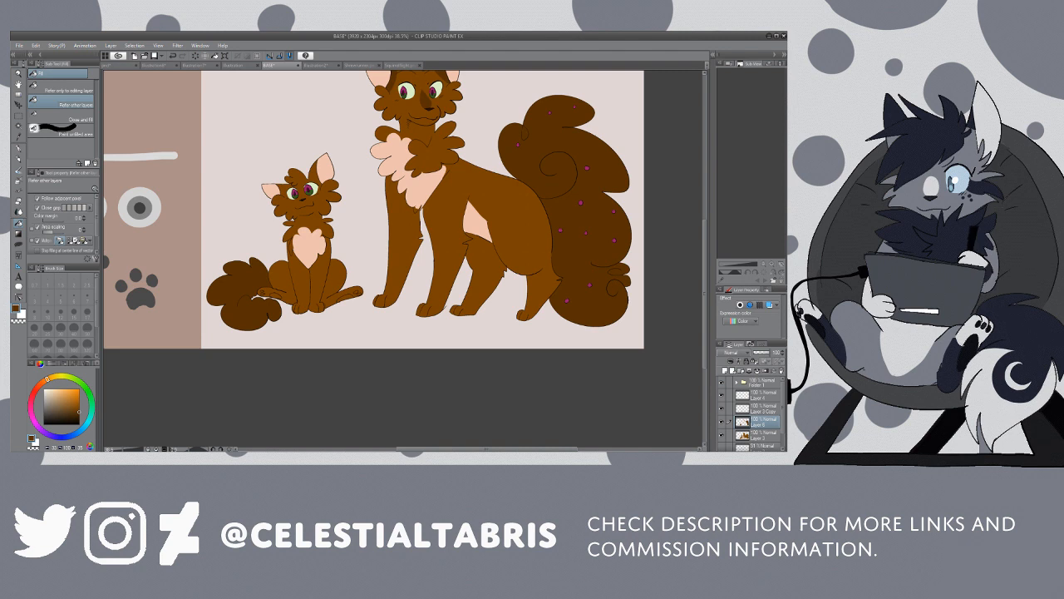
# Step: Outline the bases of the kitten's ears and fill them with dark brown
pyautogui.press('/')
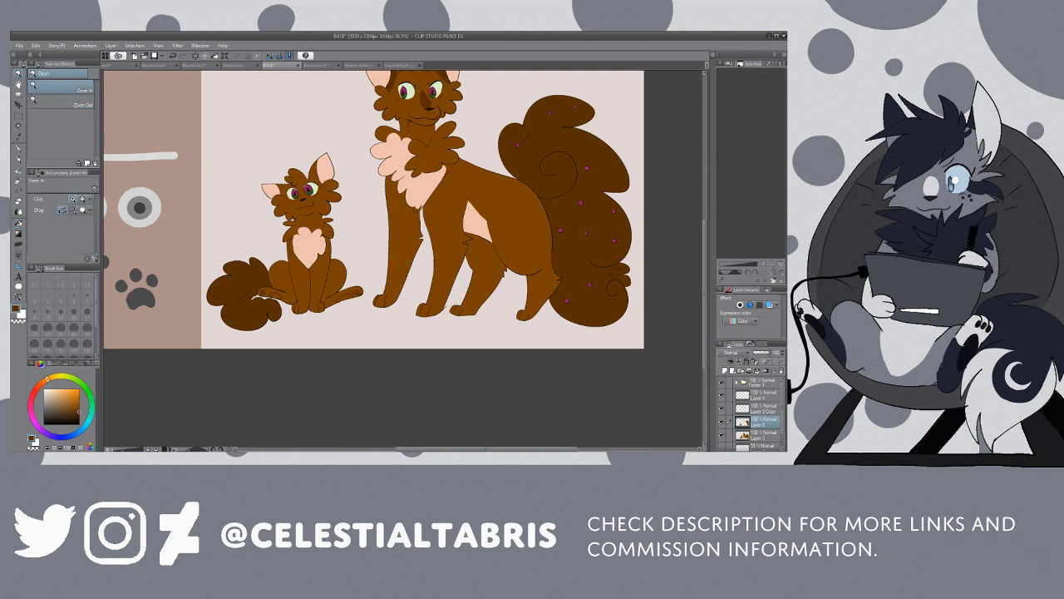
pyautogui.click(284, 195)
pyautogui.press('p')
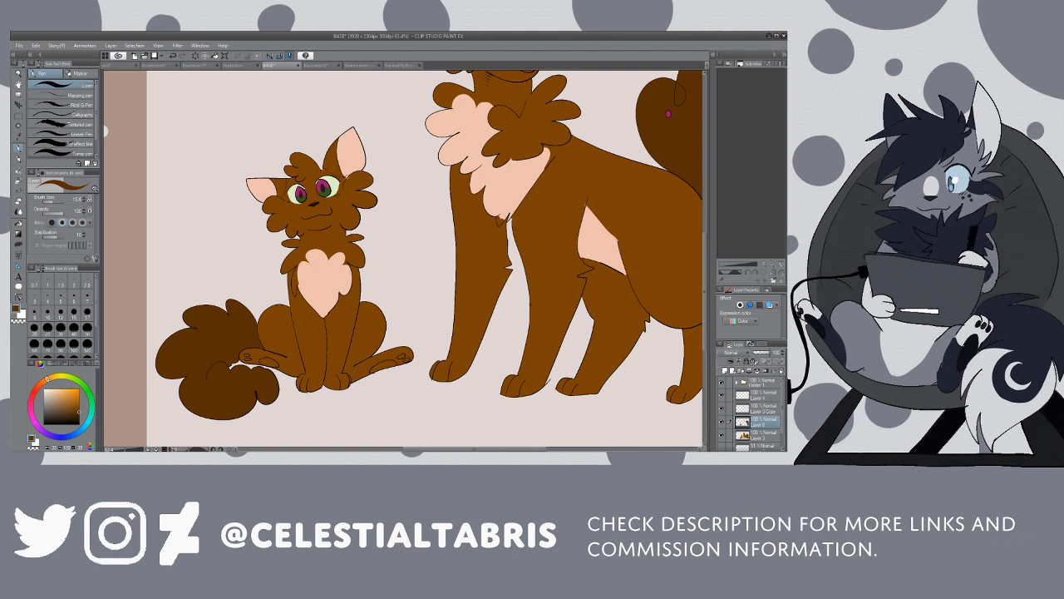
pyautogui.press('g')
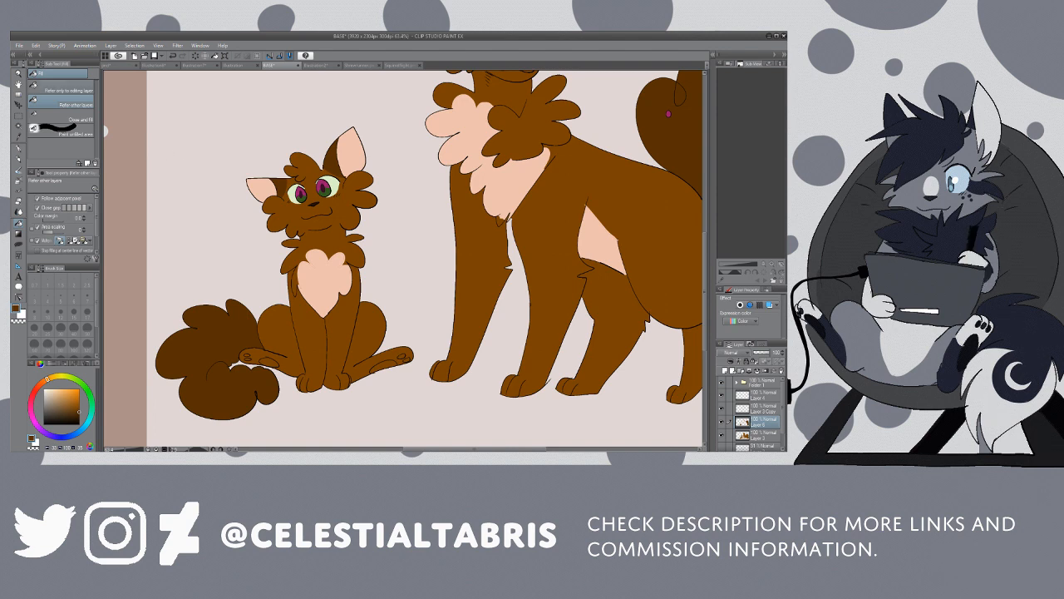
# Step: Paint a filled dark brown patch along the kitten's nose bridge between its eyes
pyautogui.press('/')
pyautogui.click(322, 196)
pyautogui.click(323, 196)
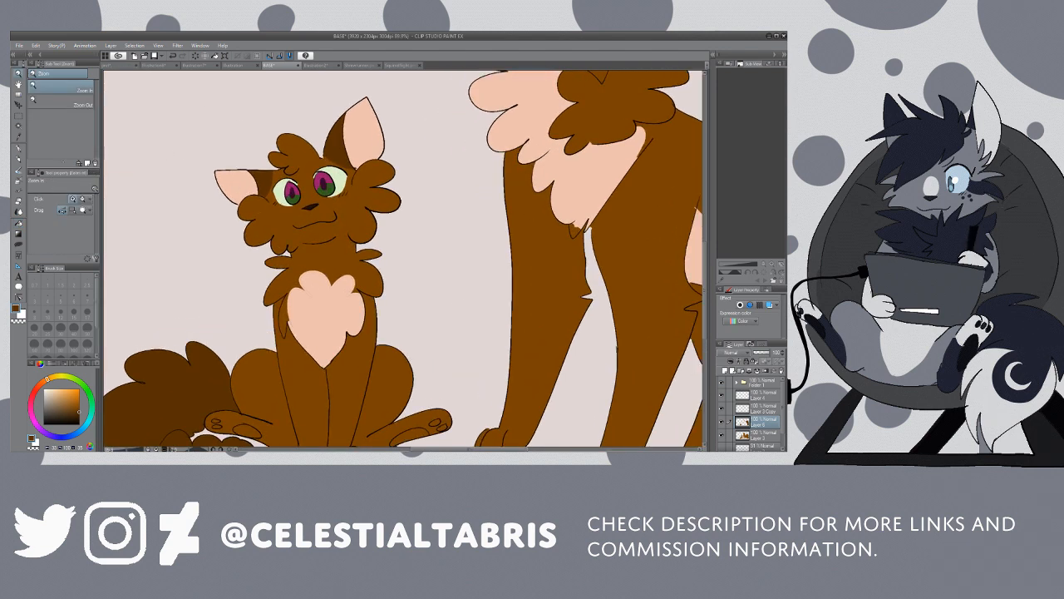
pyautogui.click(18, 148)
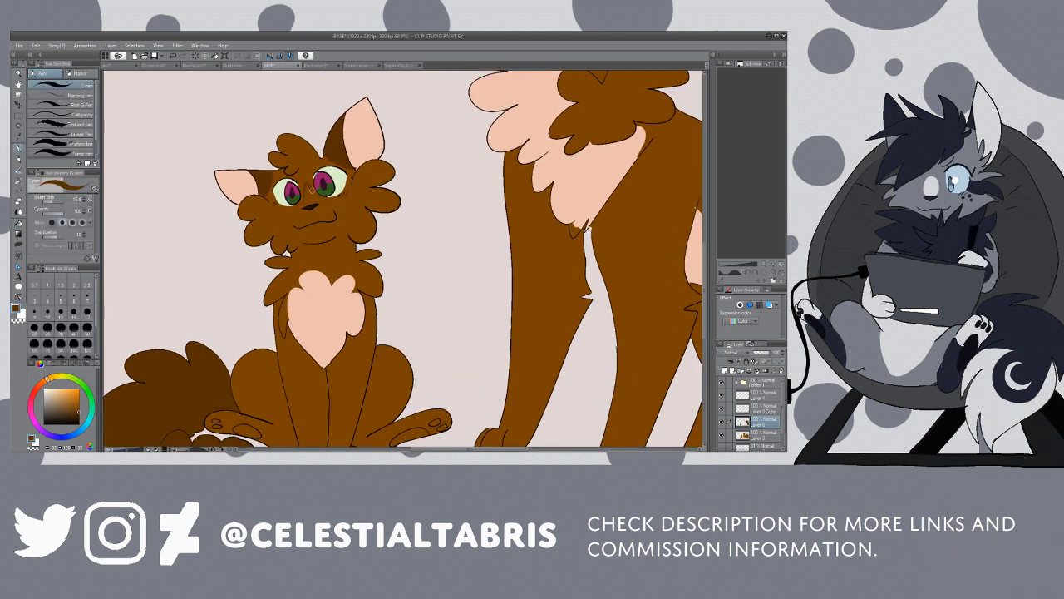
pyautogui.press('g')
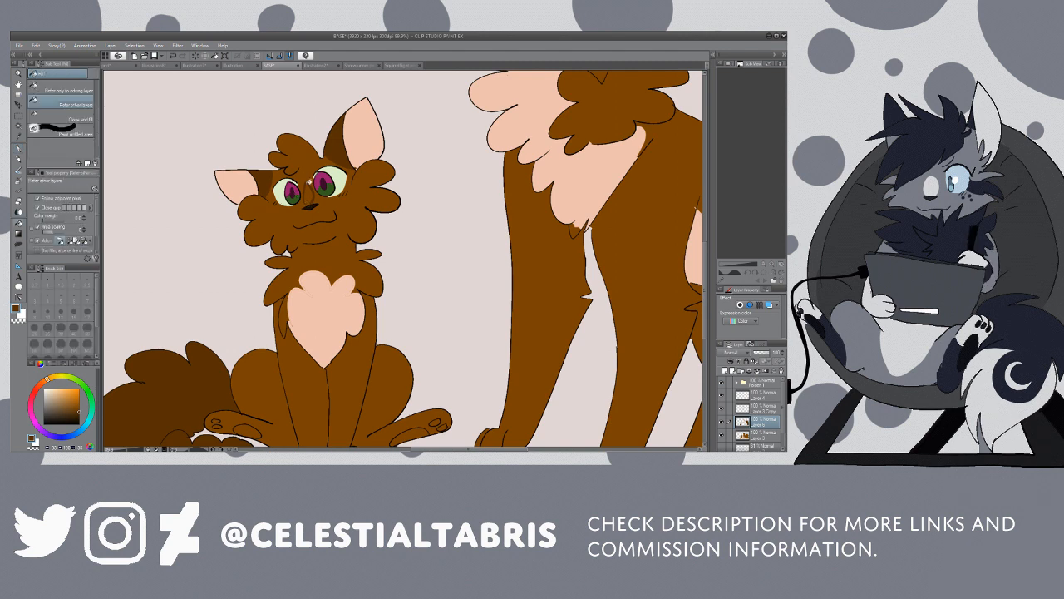
pyautogui.press('p')
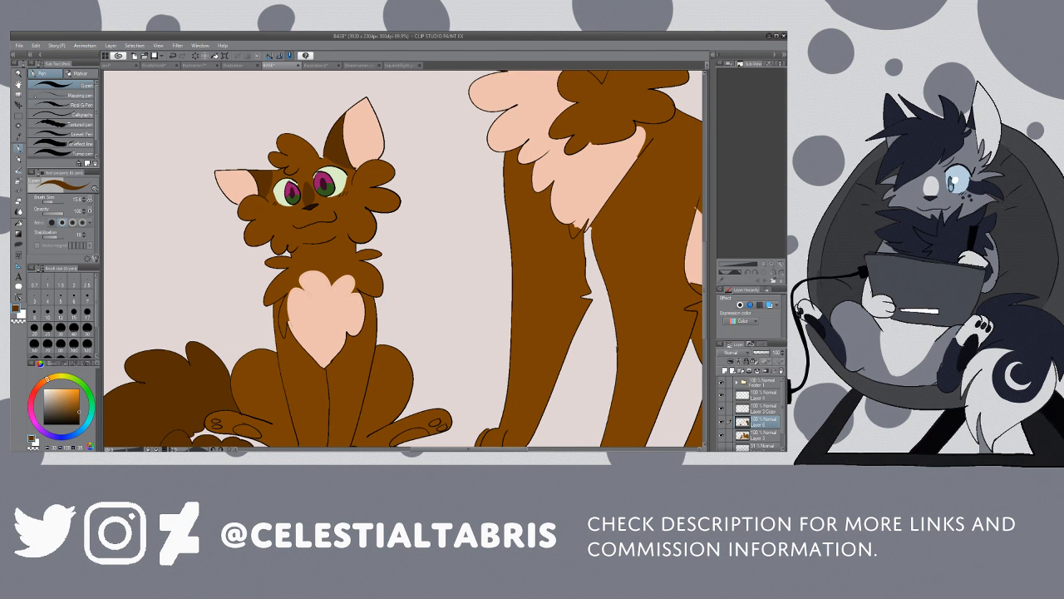
# Step: Pick up the peach fur colour and outline a sock and horizontal bands on the large cat's leftmost foreleg
pyautogui.press('/')
pyautogui.press('/')
pyautogui.click(469, 217)
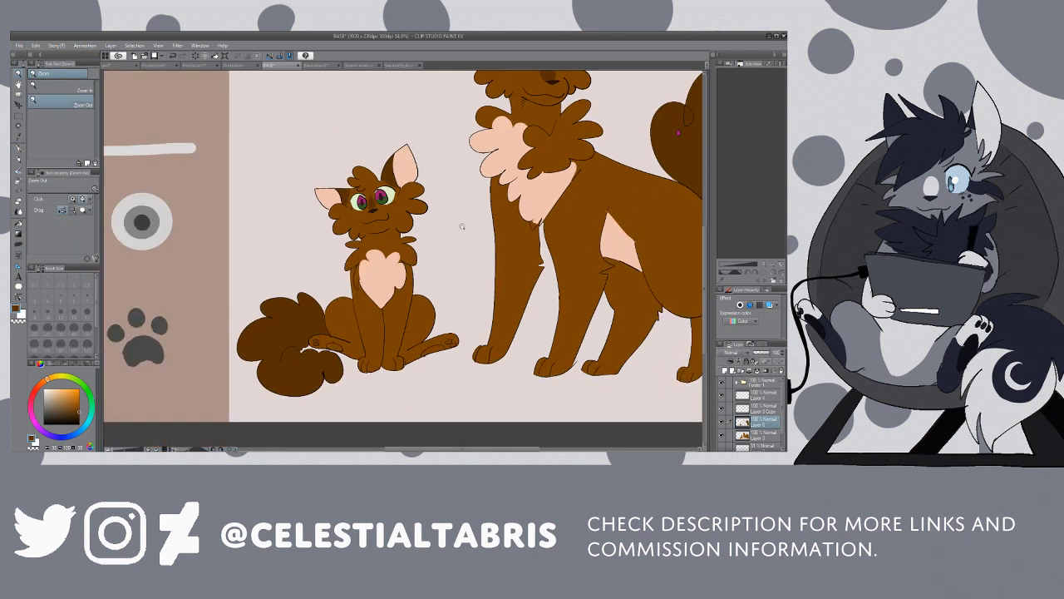
pyautogui.click(561, 264)
pyautogui.moveTo(437, 450); pyautogui.dragTo(478, 449)
pyautogui.press('i')
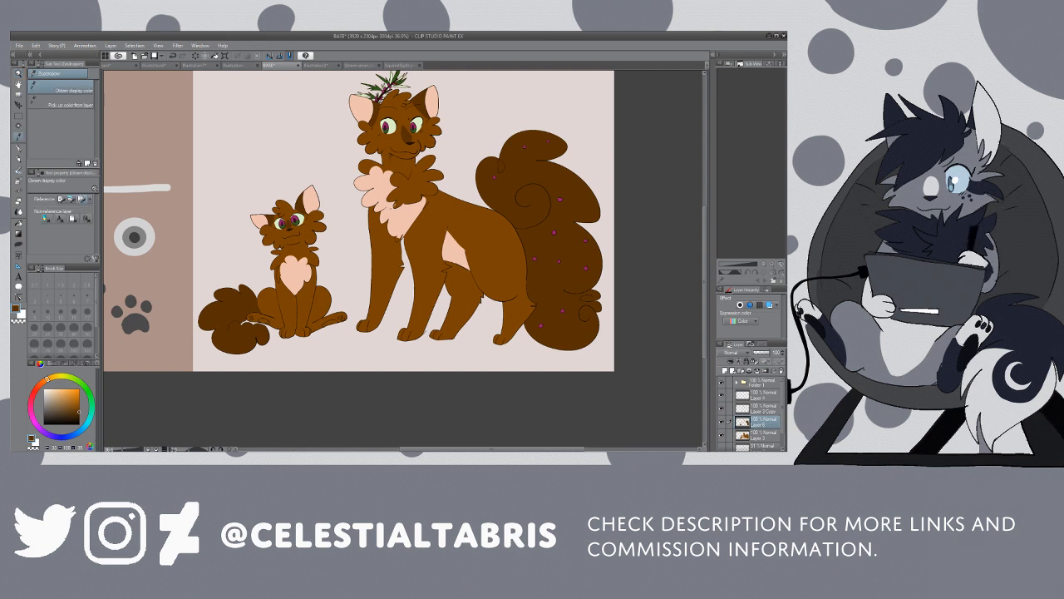
pyautogui.click(247, 180)
pyautogui.press('p')
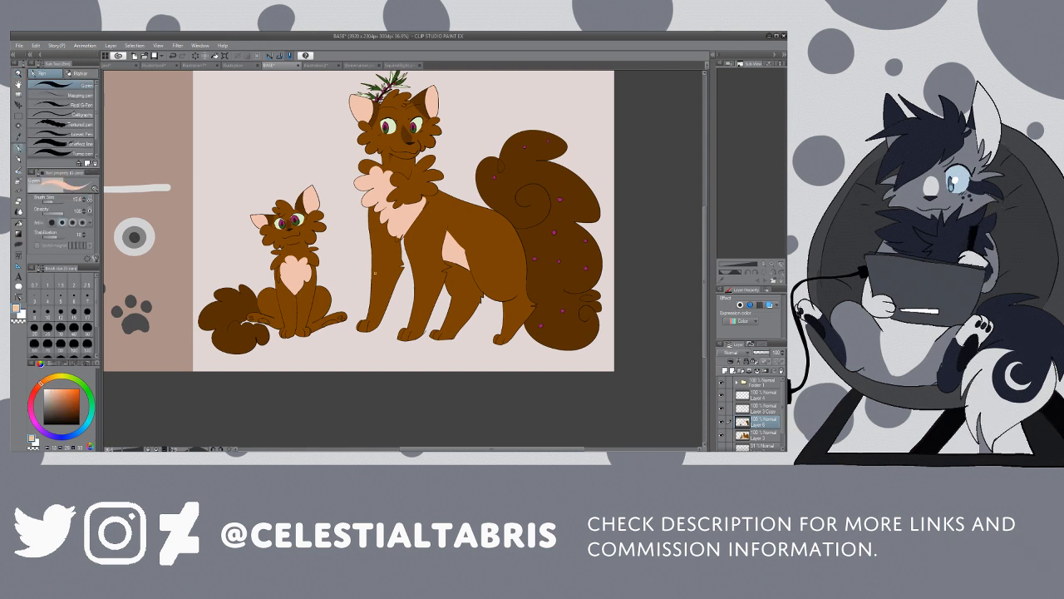
pyautogui.moveTo(370, 290)
pyautogui.mouseDown()
pyautogui.moveTo(393, 287)
pyautogui.moveTo(390, 265)
pyautogui.moveTo(398, 275)
pyautogui.mouseUp()
pyautogui.hotkey('ctrl', 'z')
pyautogui.hotkey('ctrl', 'z')
pyautogui.moveTo(372, 257)
pyautogui.mouseDown()
pyautogui.moveTo(402, 257)
pyautogui.moveTo(390, 272)
pyautogui.moveTo(400, 273)
pyautogui.mouseUp()
pyautogui.moveTo(371, 233); pyautogui.dragTo(382, 240)
# Step: Fill the sock, paw and bands outlined on the large cat's leftmost foreleg with peach
pyautogui.press('g')
pyautogui.click(379, 308)
pyautogui.click(363, 324)
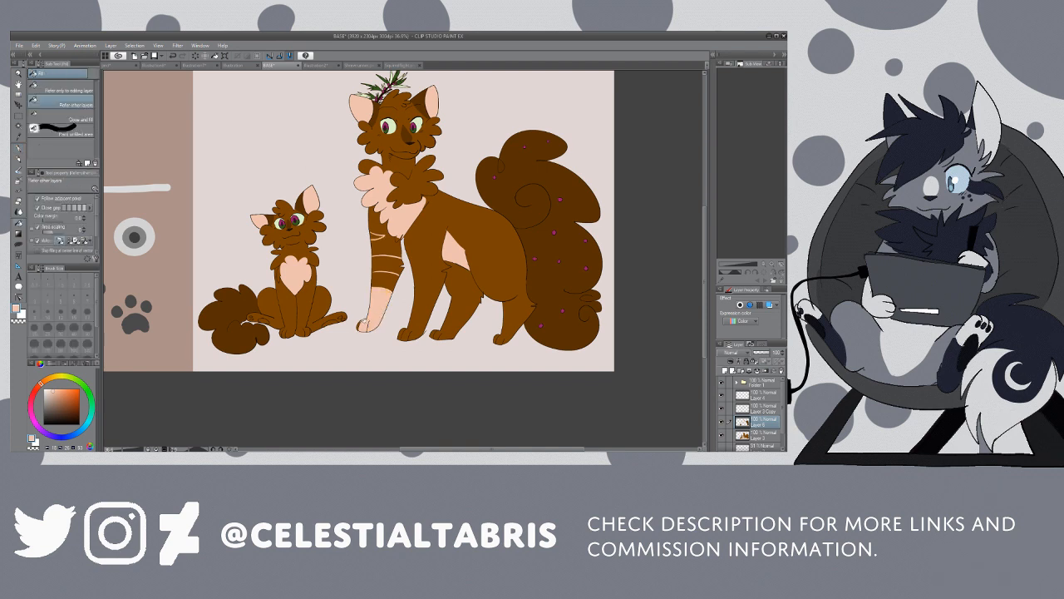
pyautogui.click(389, 265)
pyautogui.click(381, 235)
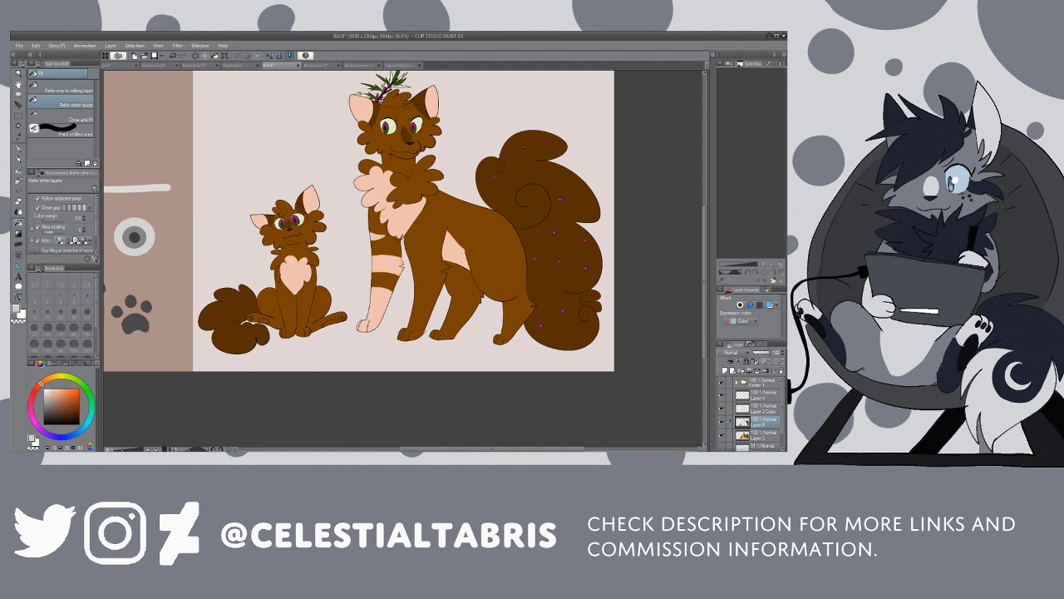
# Step: Pick up the peach fur colour and mark off and fill the paw of the large cat's second foreleg
pyautogui.press('i')
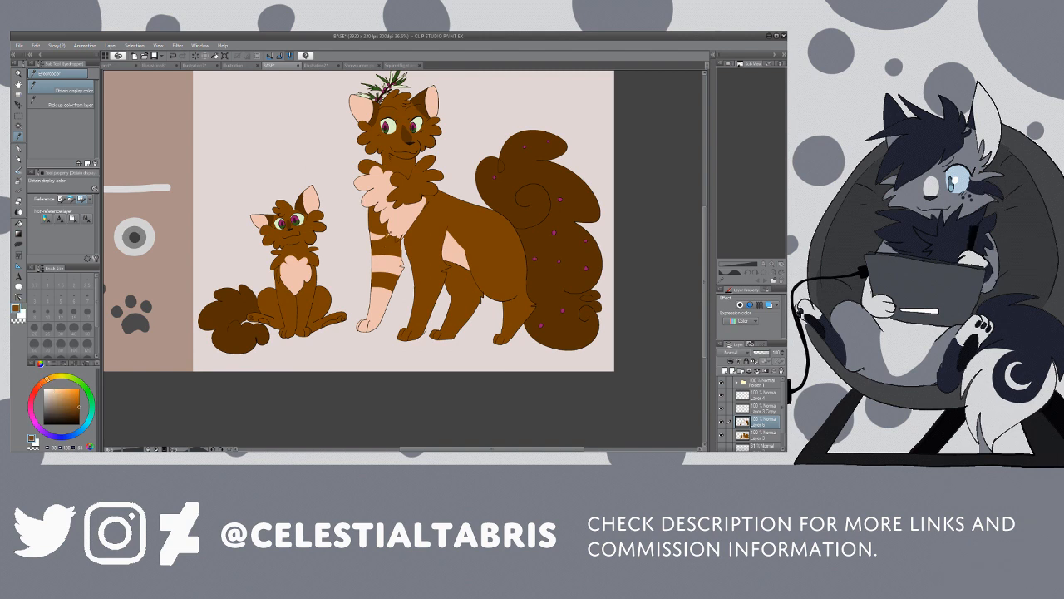
pyautogui.press('p')
pyautogui.keyDown('alt'); pyautogui.click(404, 219); pyautogui.keyUp('alt')
pyautogui.press('g')
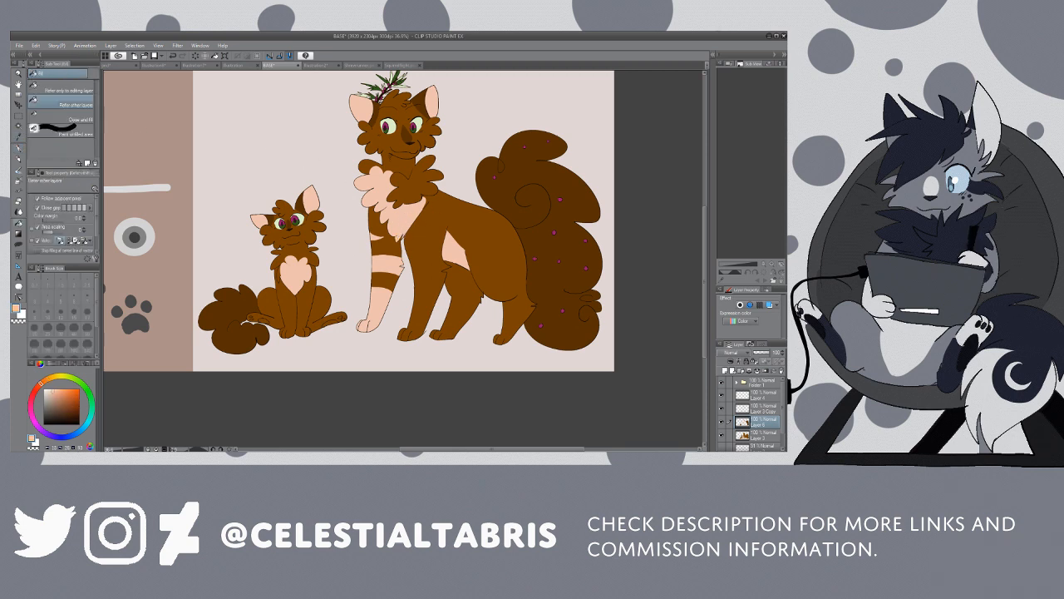
pyautogui.press('i')
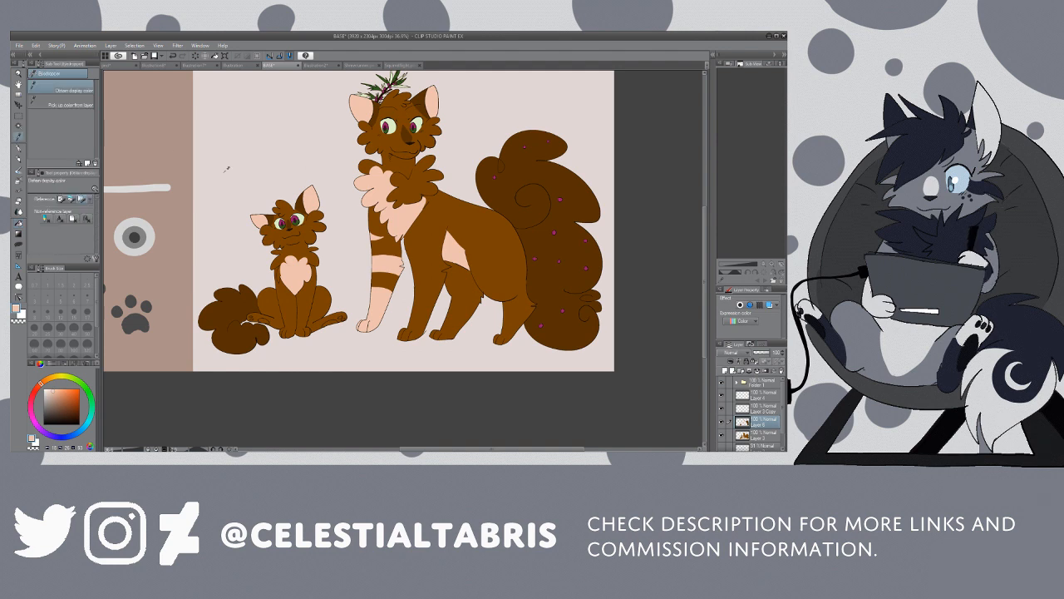
pyautogui.press('p')
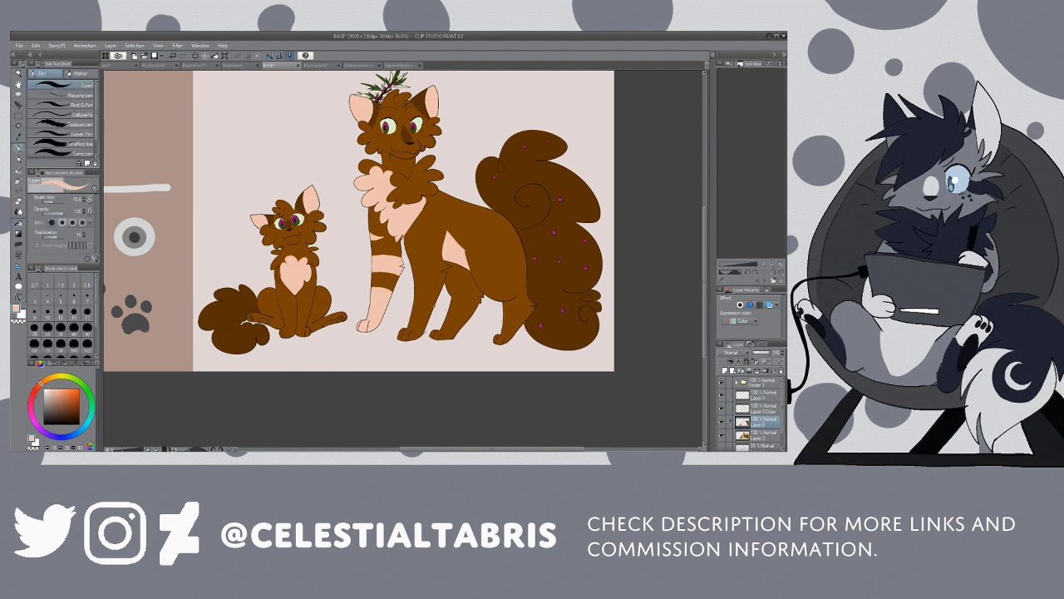
pyautogui.moveTo(409, 328); pyautogui.dragTo(419, 325)
pyautogui.press('g')
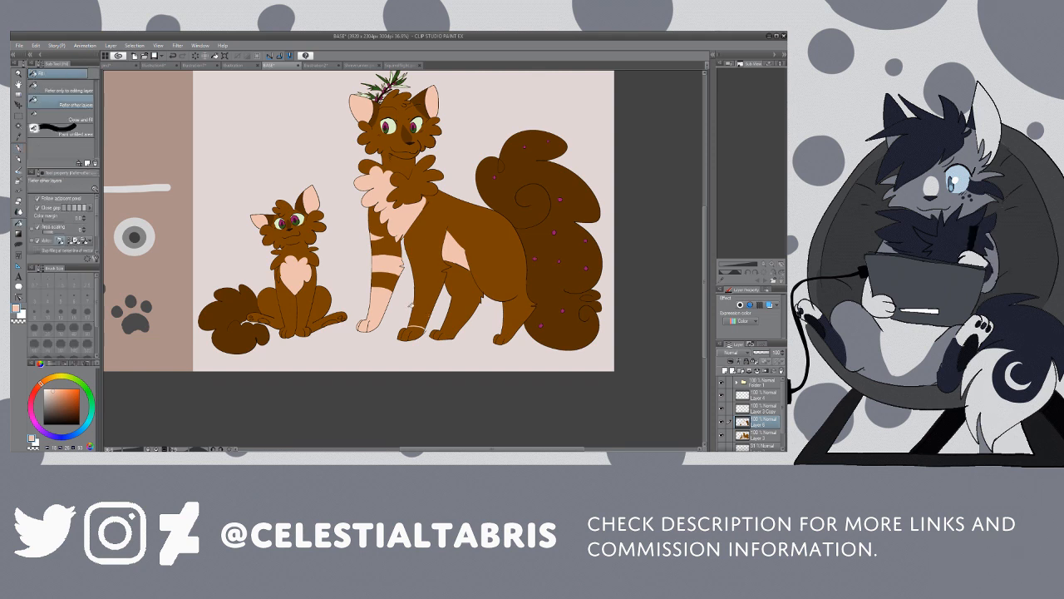
pyautogui.click(418, 332)
pyautogui.click(410, 333)
pyautogui.click(402, 335)
# Step: Outline peach toe markings on the large cat's two hind paws and fill them with peach
pyautogui.press('p')
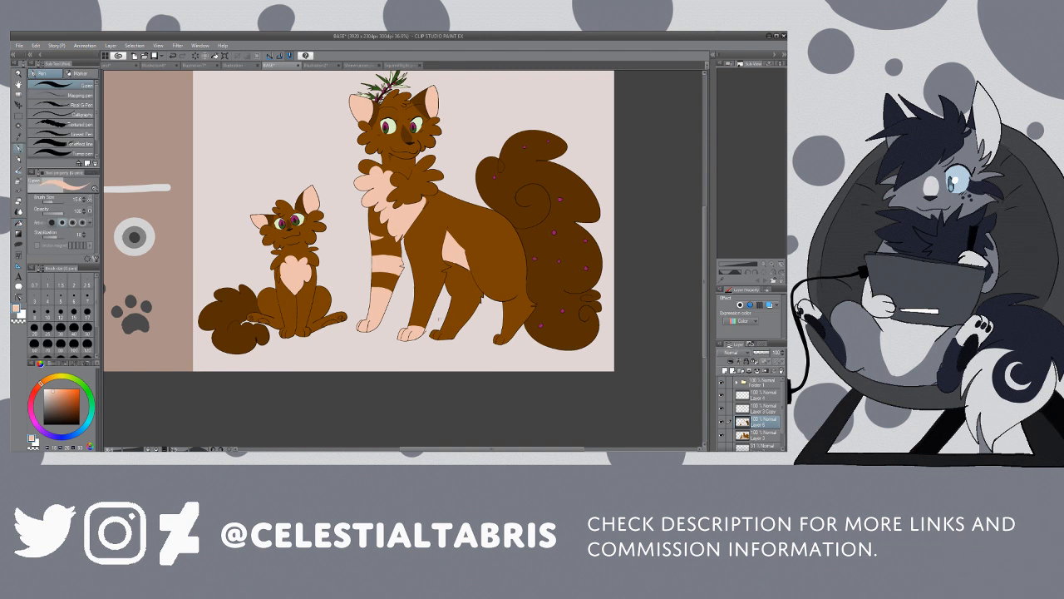
pyautogui.moveTo(439, 330); pyautogui.dragTo(510, 332)
pyautogui.press('g')
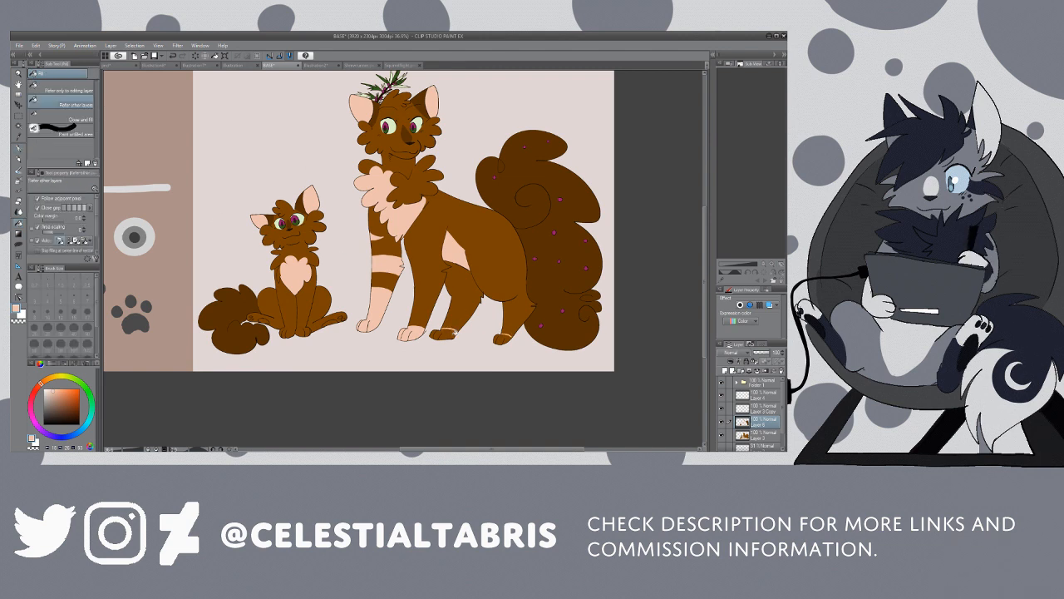
pyautogui.click(450, 334)
pyautogui.click(441, 335)
pyautogui.click(434, 335)
pyautogui.click(503, 339)
pyautogui.click(500, 336)
pyautogui.click(498, 340)
pyautogui.click(506, 339)
# Step: Pick up the dark brown and add filled bands above the large cat's second forepaw and both hind paws
pyautogui.press('i')
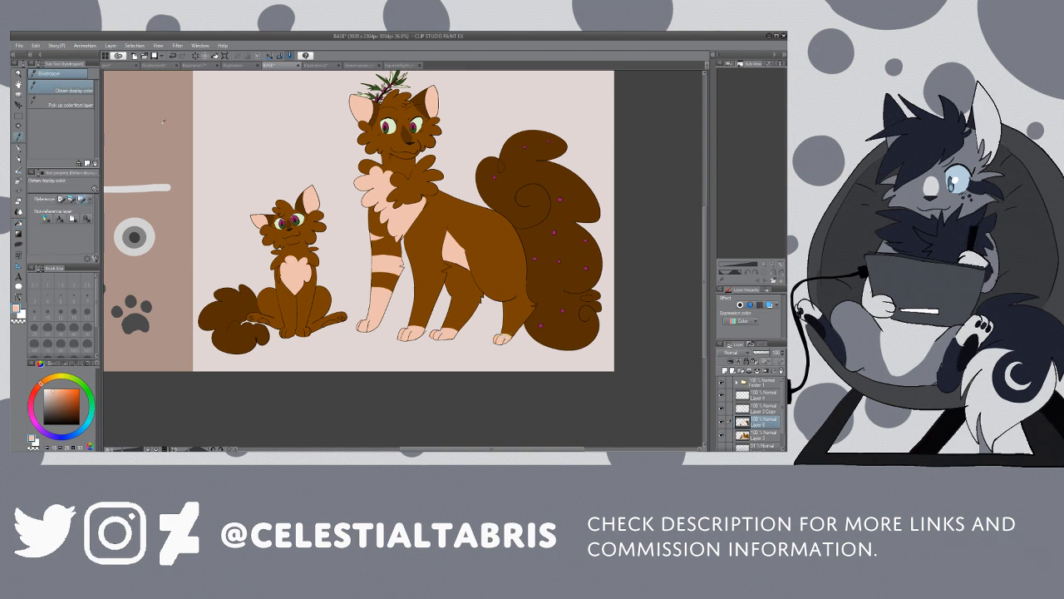
pyautogui.click(498, 188)
pyautogui.press('p')
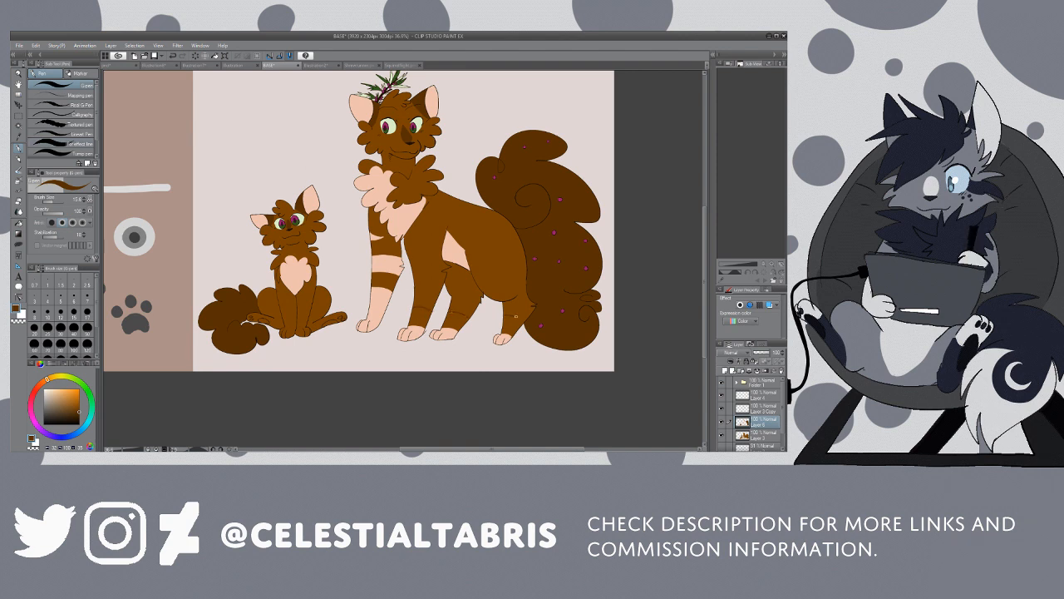
pyautogui.press('g')
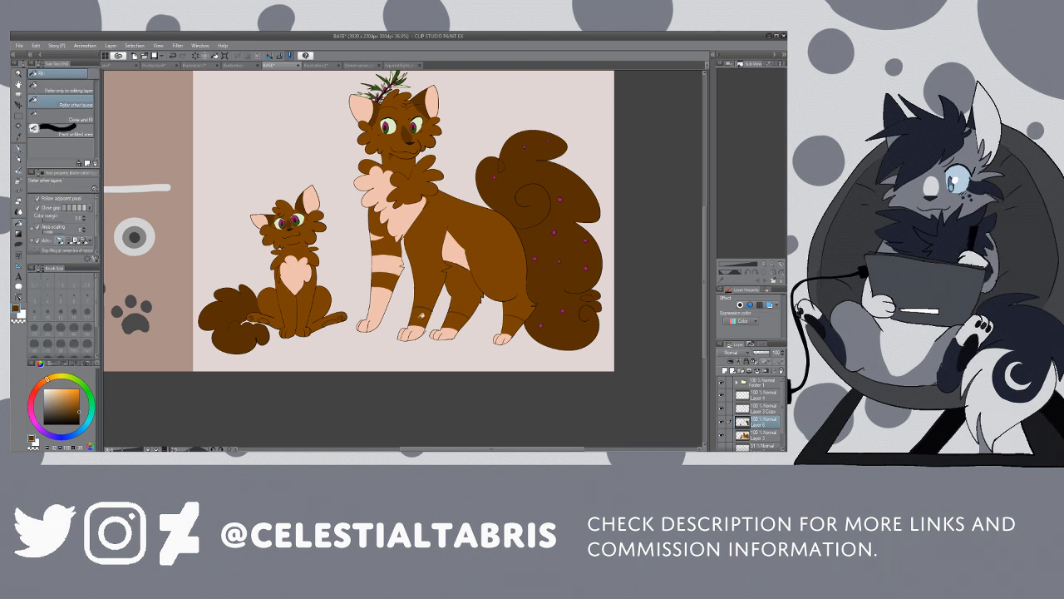
pyautogui.click(422, 316)
pyautogui.click(456, 318)
pyautogui.click(513, 321)
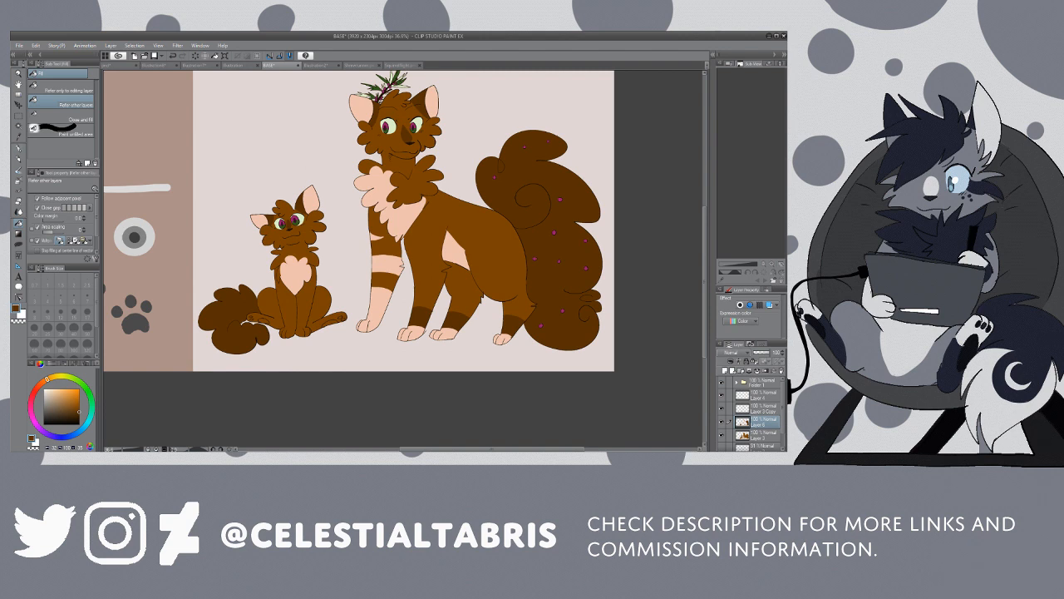
# Step: Mark off the paw of the large cat's leftmost foreleg and fill it with dark brown
pyautogui.press('p')
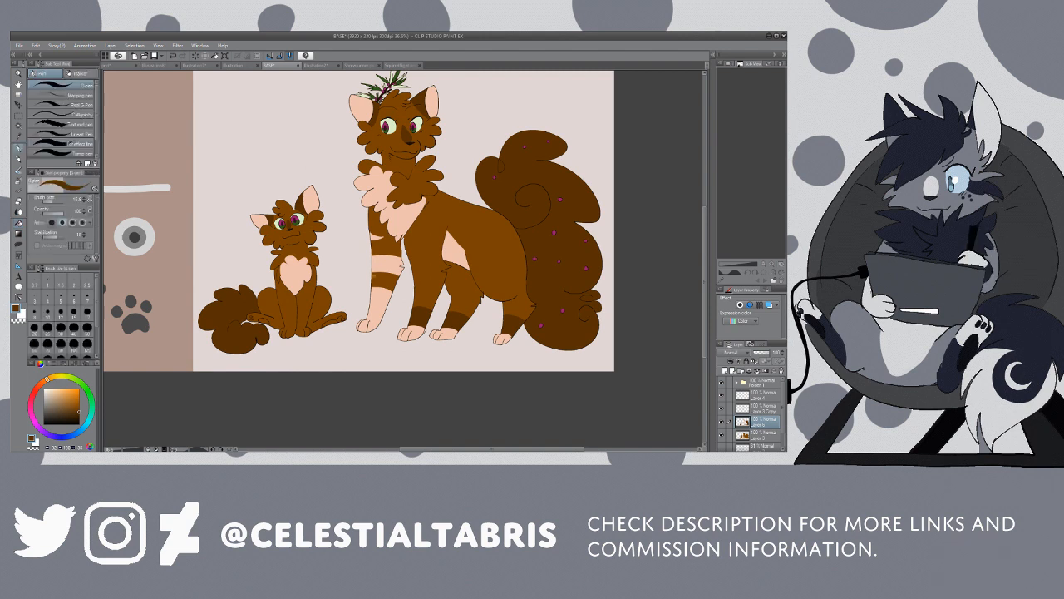
pyautogui.moveTo(365, 319); pyautogui.dragTo(379, 320)
pyautogui.click(18, 222)
pyautogui.click(375, 324)
pyautogui.click(370, 325)
pyautogui.click(365, 324)
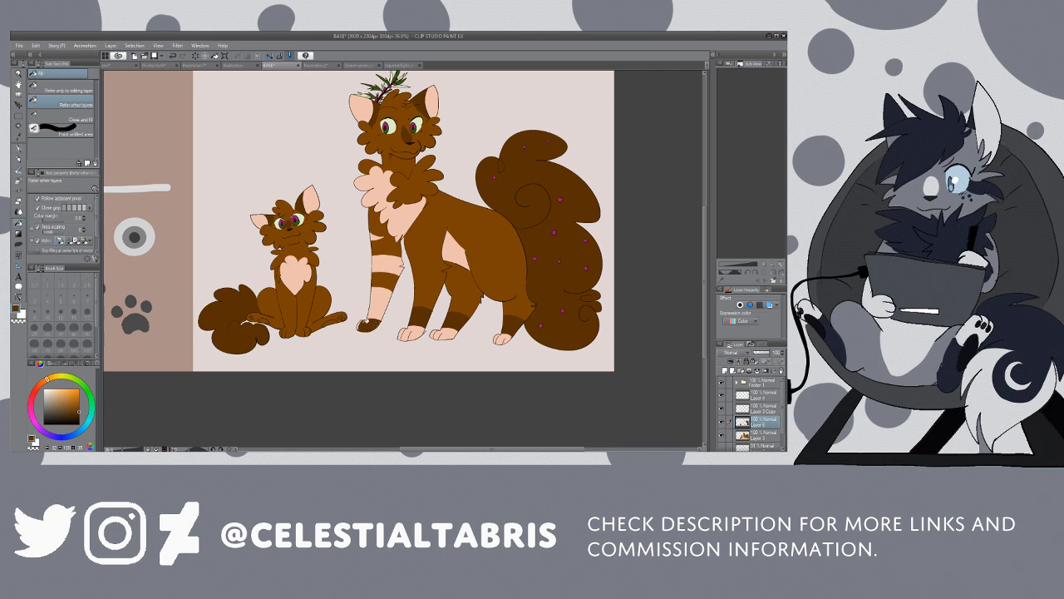
pyautogui.click(363, 320)
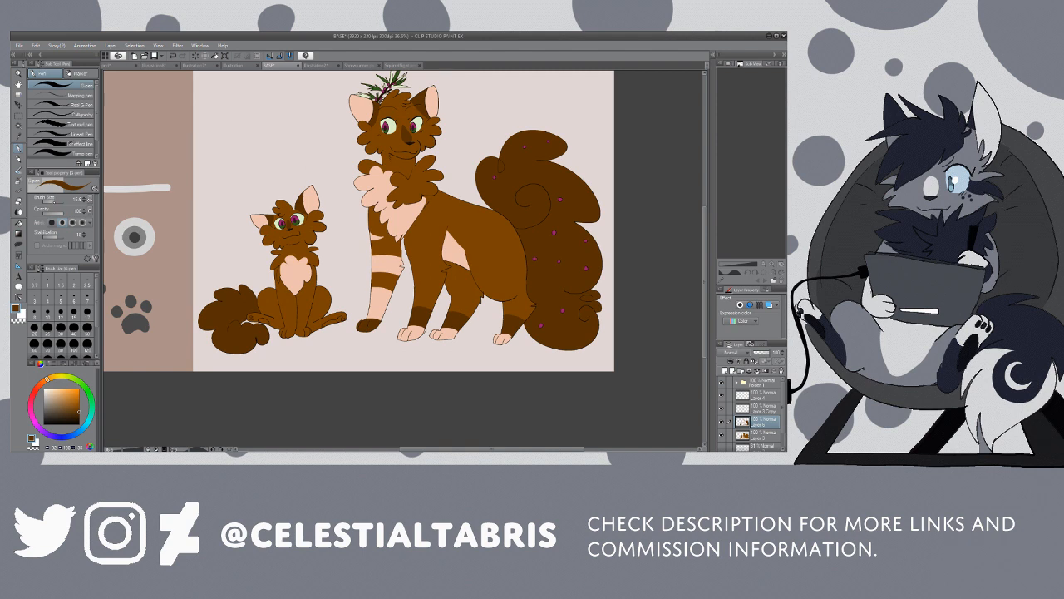
# Step: Pick up the peach fur colour and outline a sock and horizontal bands on the kitten's leftmost foreleg
pyautogui.click(54, 201)
pyautogui.press('/')
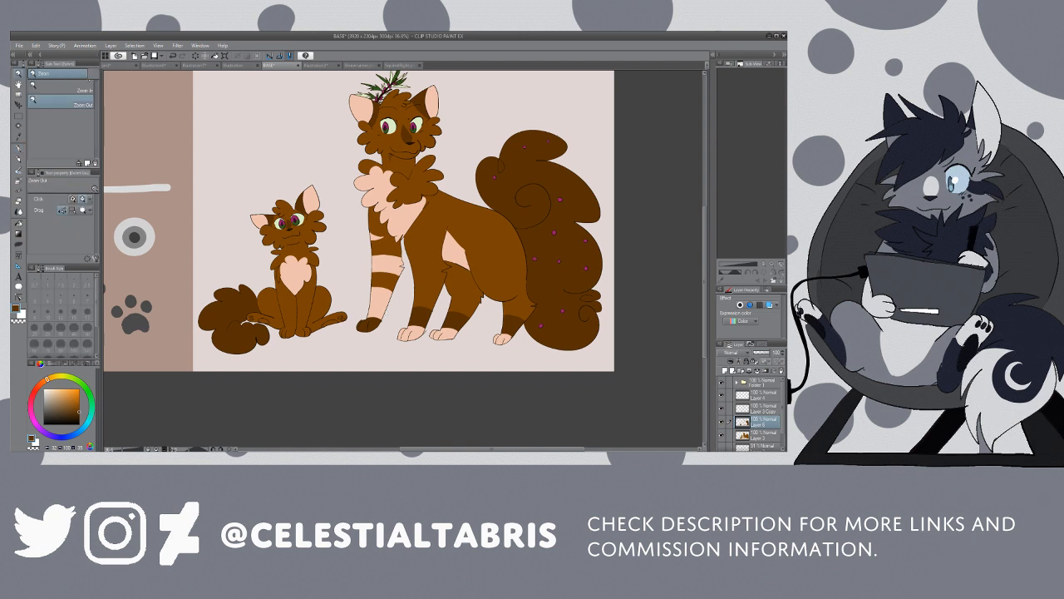
pyautogui.press('/')
pyautogui.moveTo(295, 324); pyautogui.dragTo(316, 312)
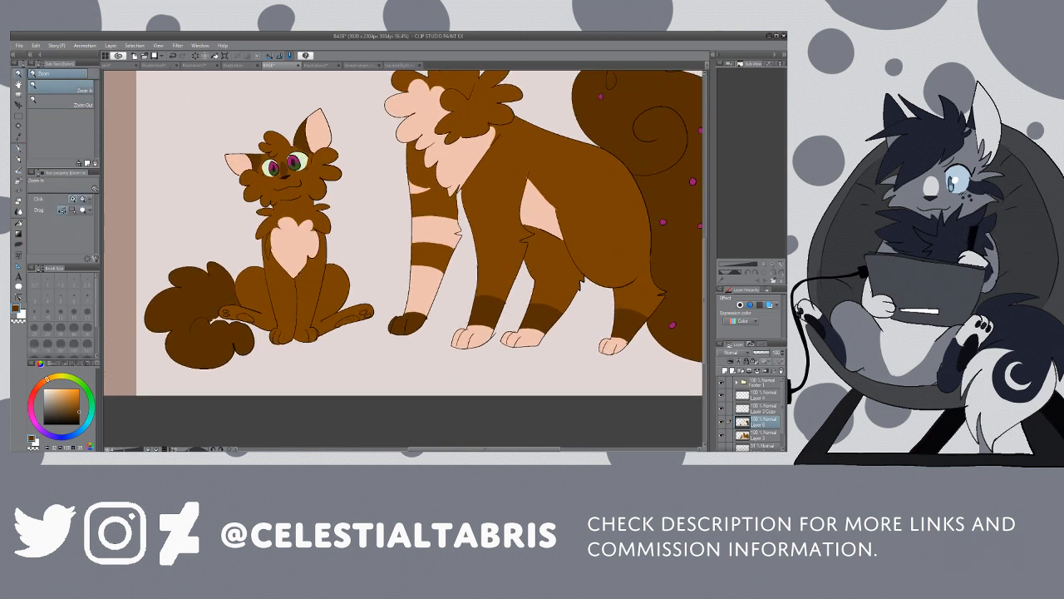
pyautogui.press('e')
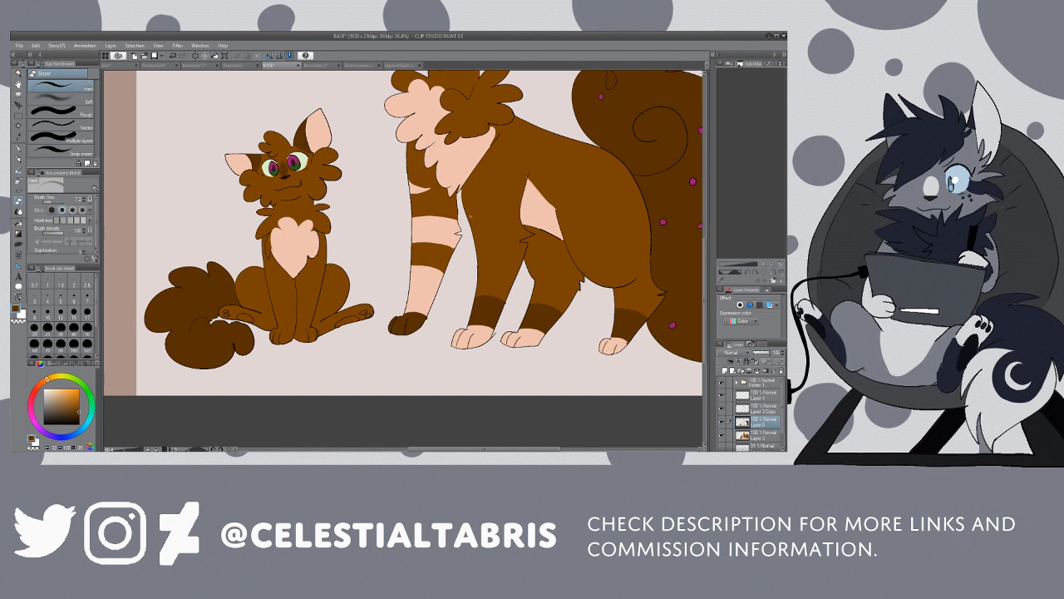
pyautogui.press('p')
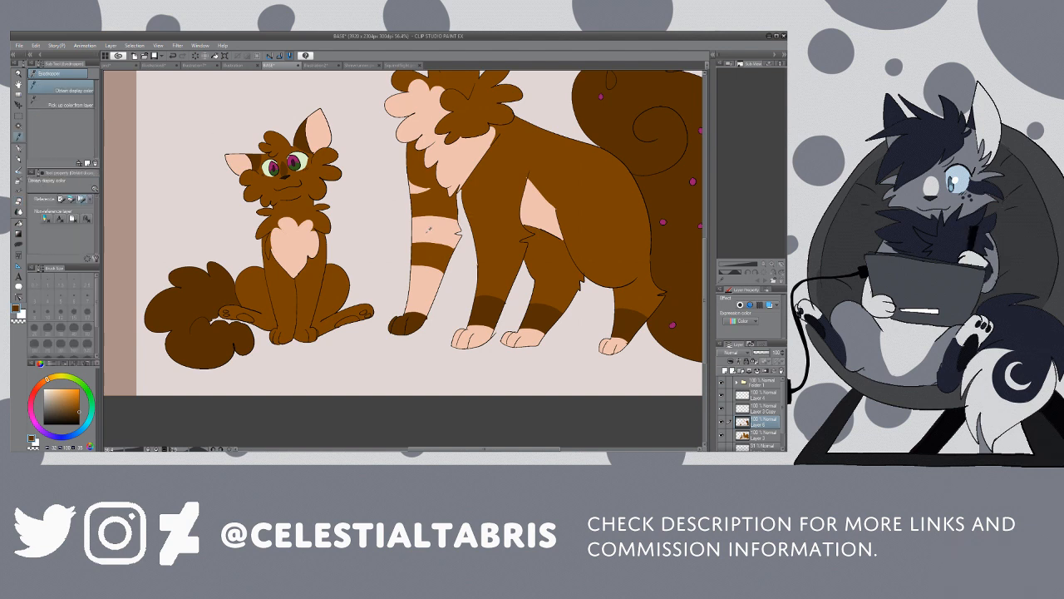
pyautogui.press('p')
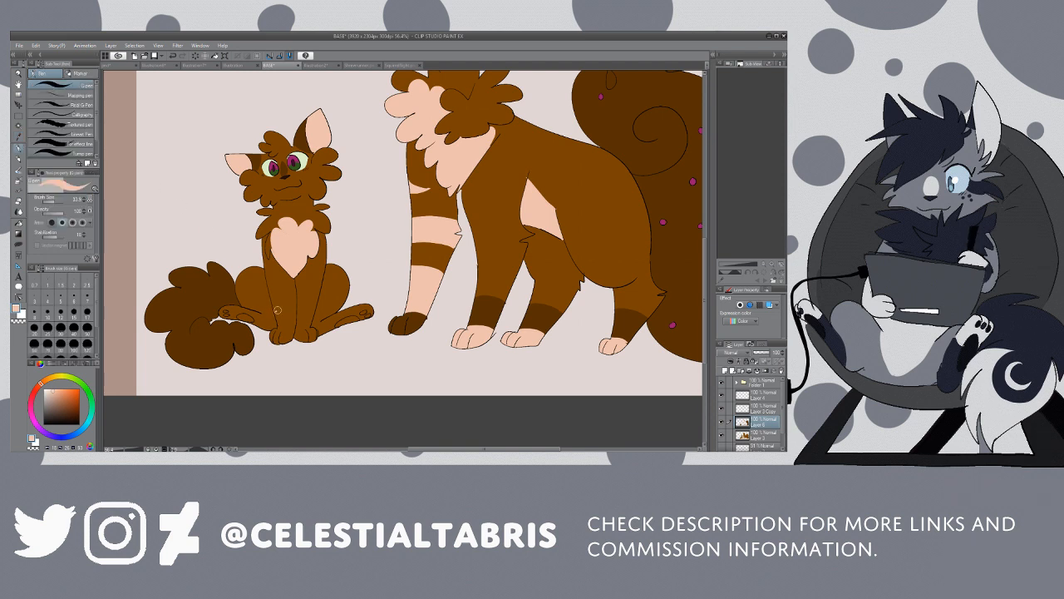
pyautogui.moveTo(274, 310)
pyautogui.mouseDown()
pyautogui.moveTo(296, 307)
pyautogui.moveTo(267, 290)
pyautogui.moveTo(294, 293)
pyautogui.moveTo(272, 273)
pyautogui.mouseUp()
# Step: Fill the kitten's leftmost foreleg bands, sock and paw with peach, and colour its other forepaw peach
pyautogui.press('g')
pyautogui.click(282, 291)
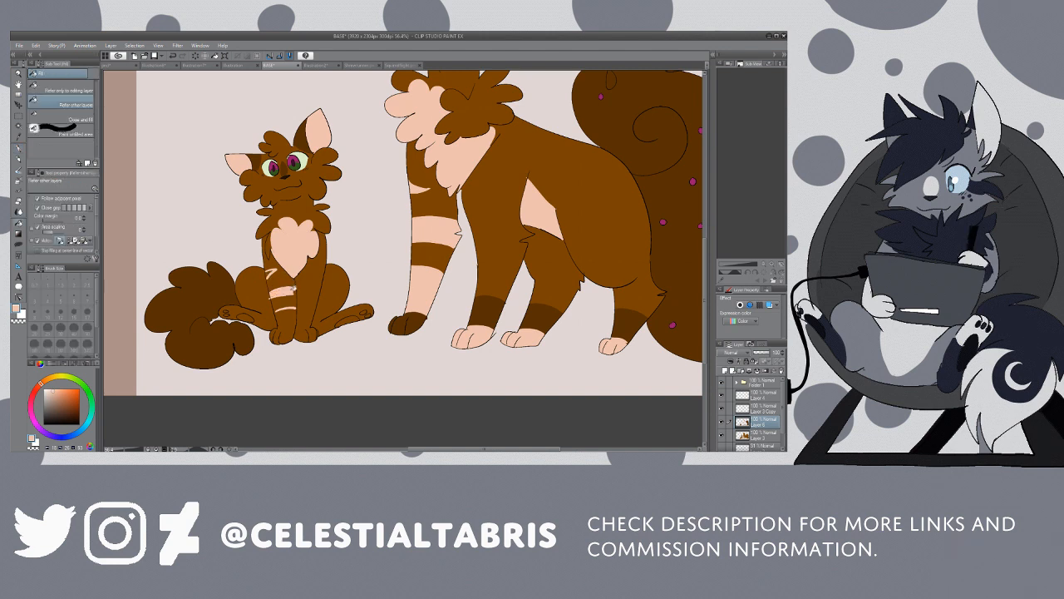
pyautogui.click(270, 272)
pyautogui.click(287, 308)
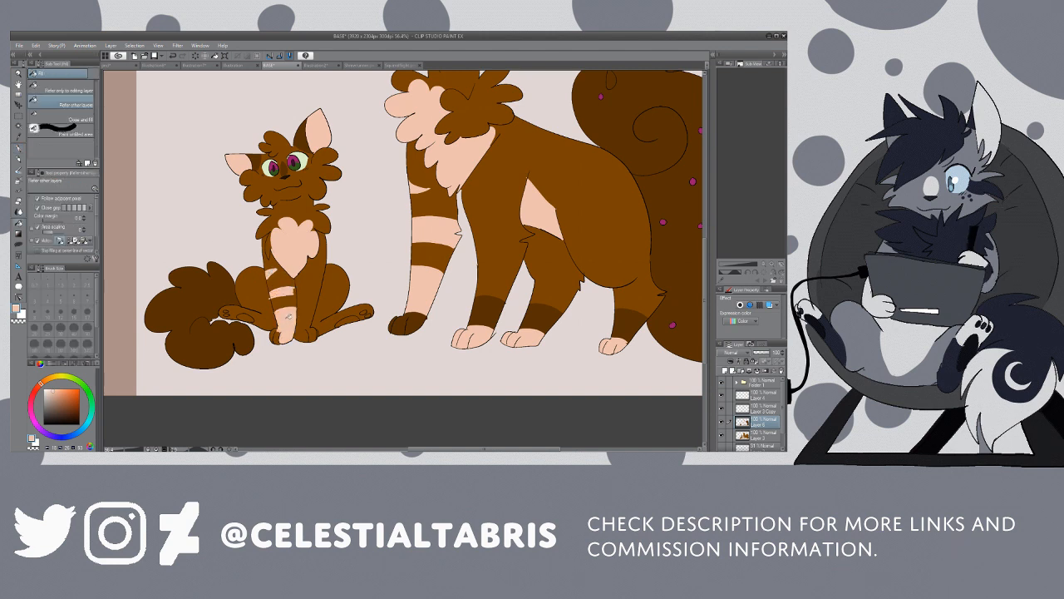
pyautogui.click(279, 335)
pyautogui.click(274, 333)
pyautogui.press('p')
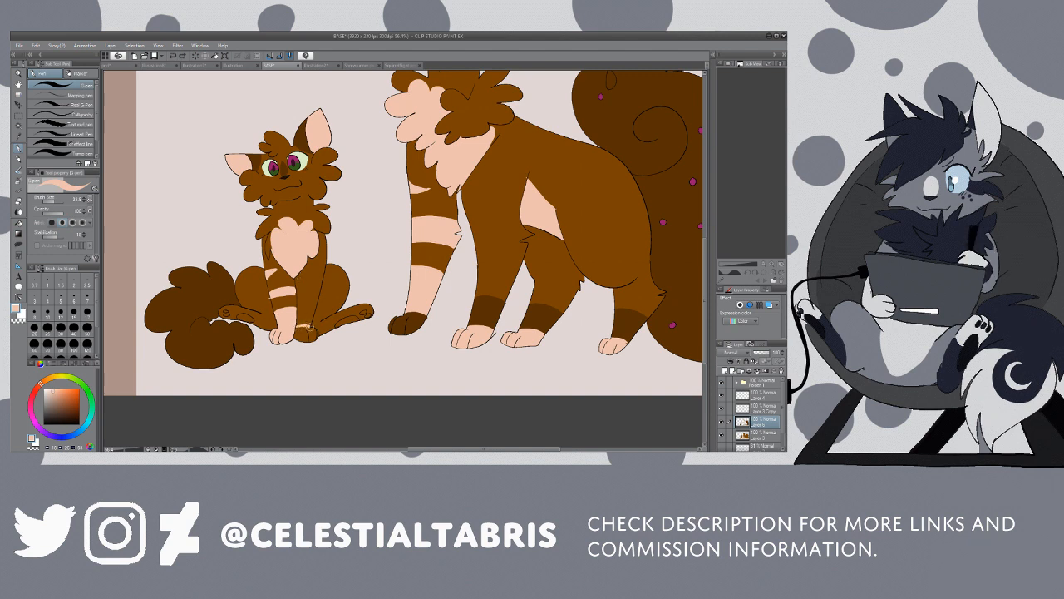
pyautogui.press('g')
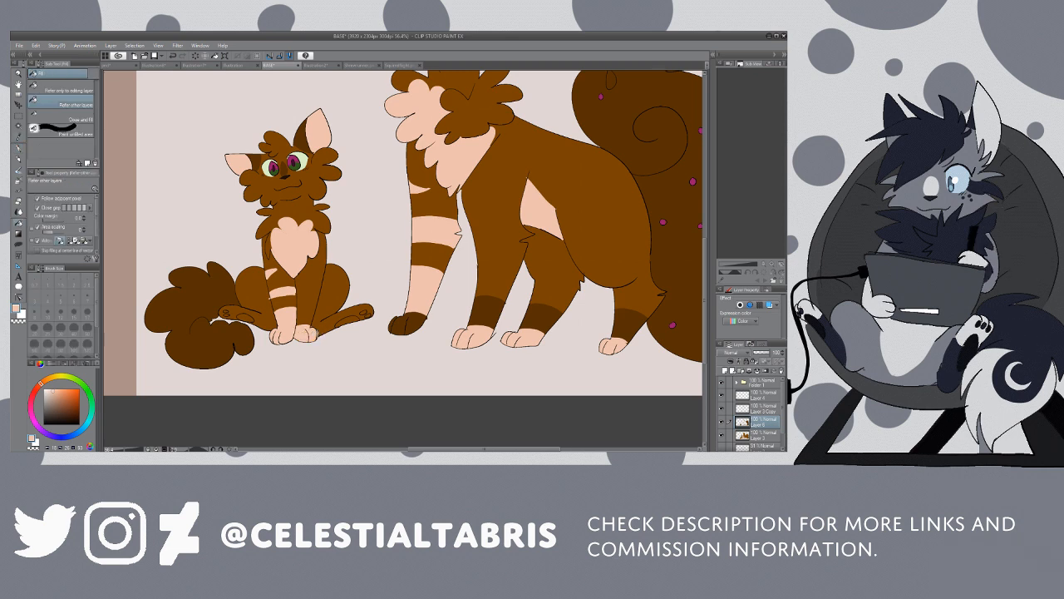
# Step: Pick up the dark brown and colour the kitten's leftmost forepaw and a band above its other forepaw
pyautogui.press('i')
pyautogui.click(491, 303)
pyautogui.click(18, 148)
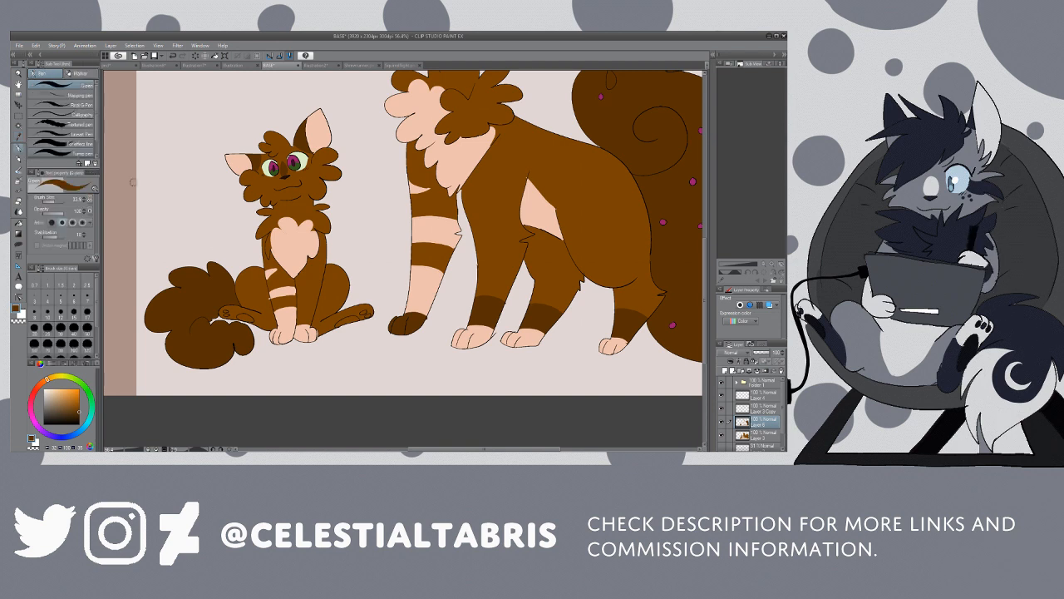
pyautogui.moveTo(277, 334); pyautogui.dragTo(294, 331)
pyautogui.press('g')
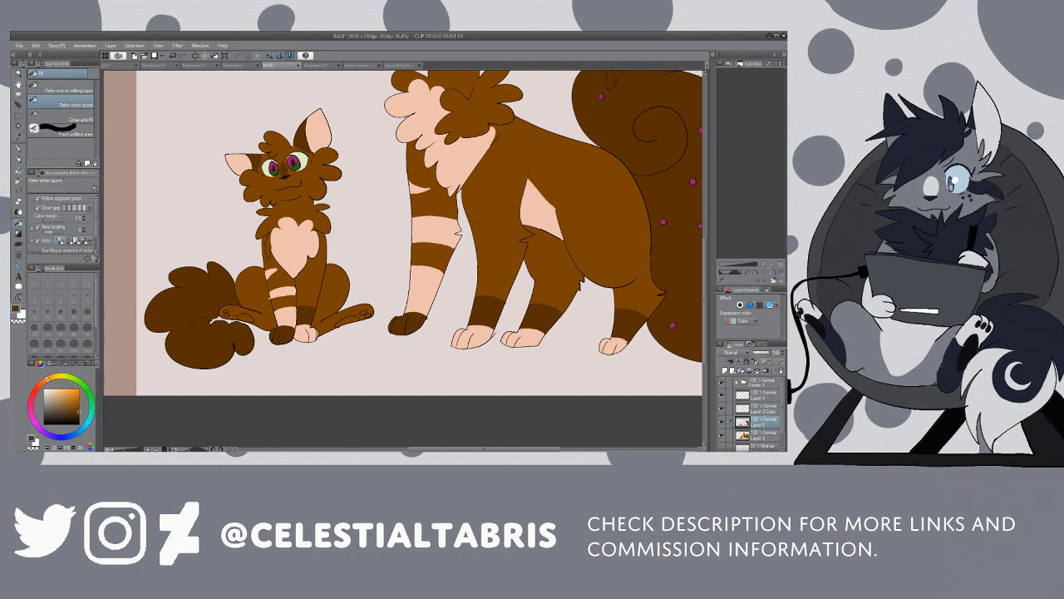
# Step: Pick up the magenta from the kitten's eye and fill the pads of both its hind paws
pyautogui.press('i')
pyautogui.click(274, 165)
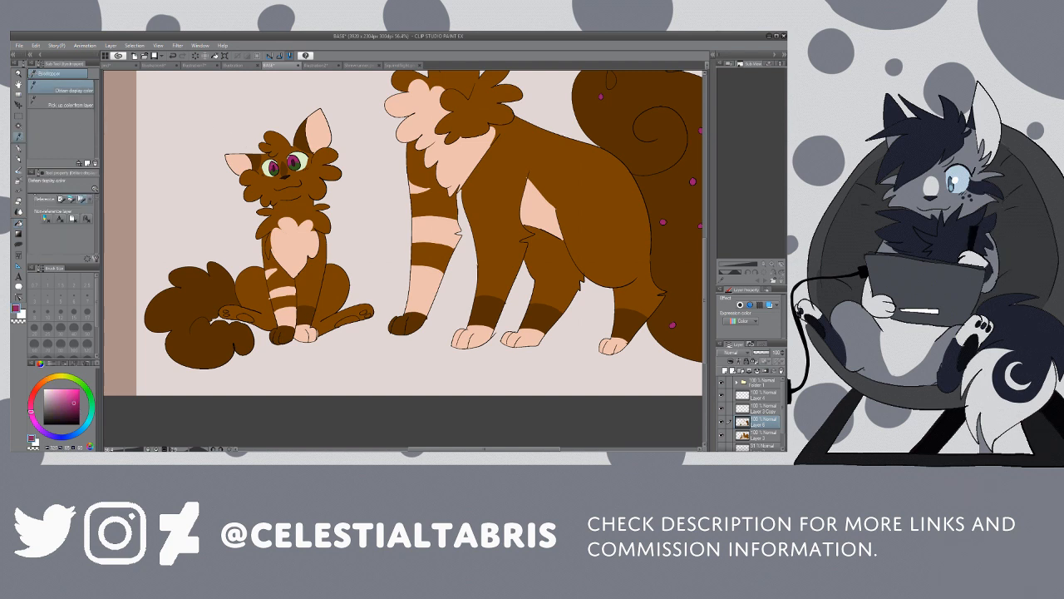
pyautogui.press('g')
pyautogui.click(245, 314)
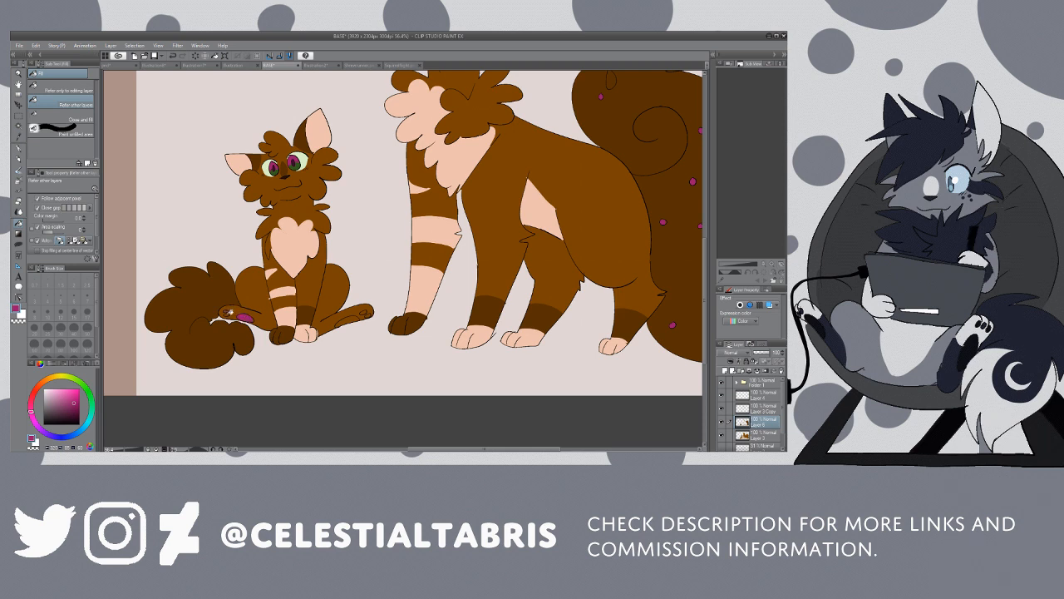
pyautogui.click(350, 316)
# Step: Pick up the peach fur colour, mark off the kitten's hind feet and fill them around the pads
pyautogui.press('i')
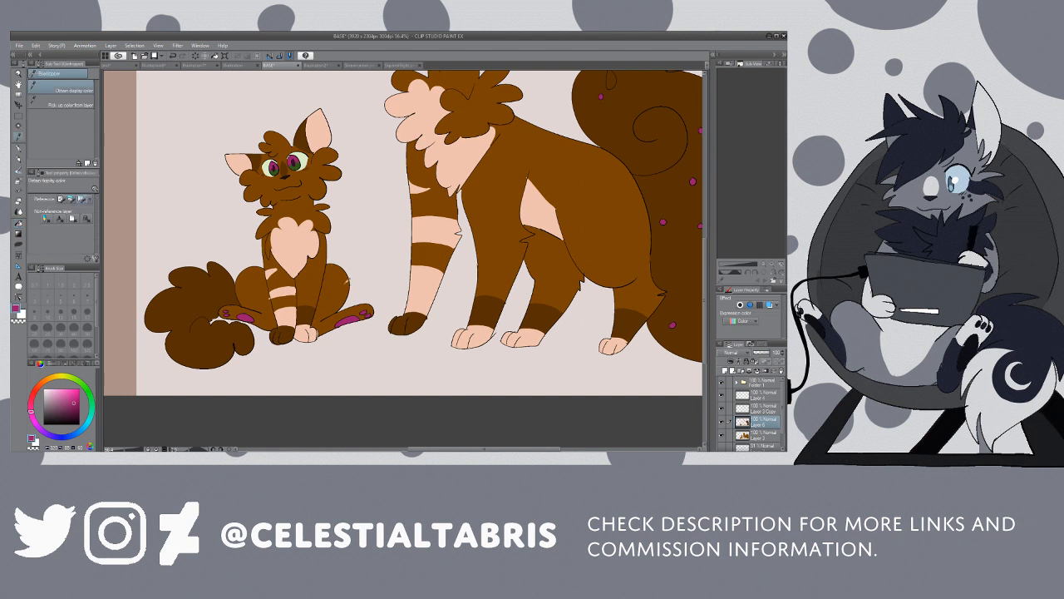
pyautogui.click(263, 298)
pyautogui.press('p')
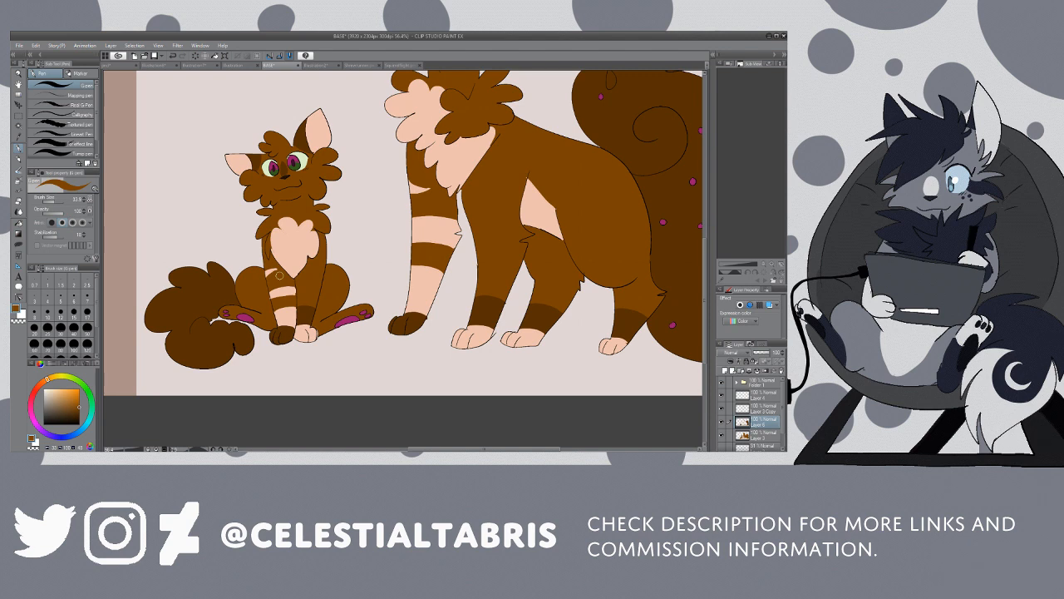
pyautogui.press('i')
pyautogui.click(484, 332)
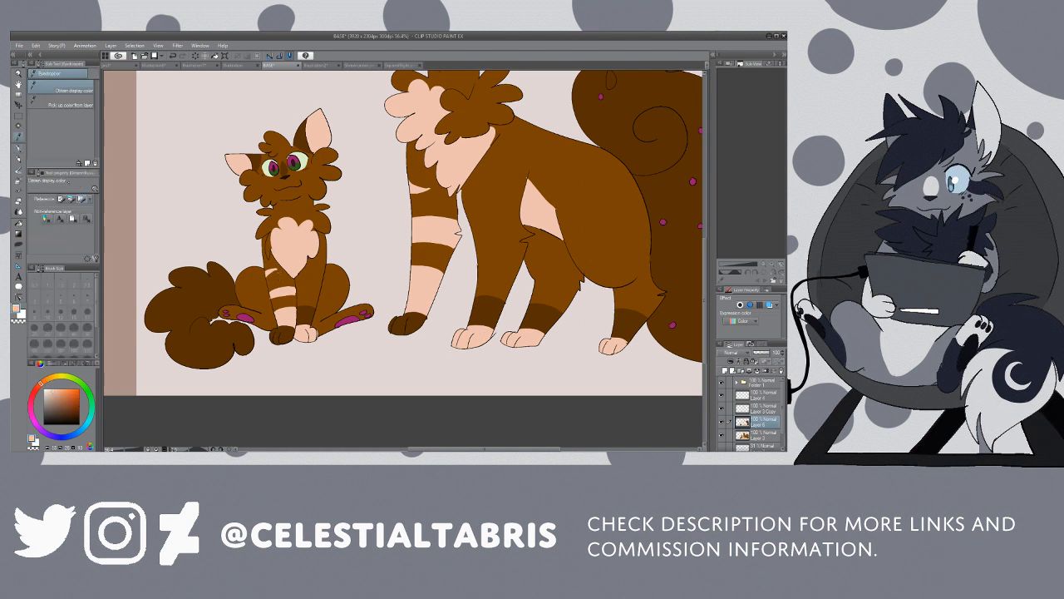
pyautogui.press('p')
pyautogui.moveTo(260, 313); pyautogui.dragTo(258, 325)
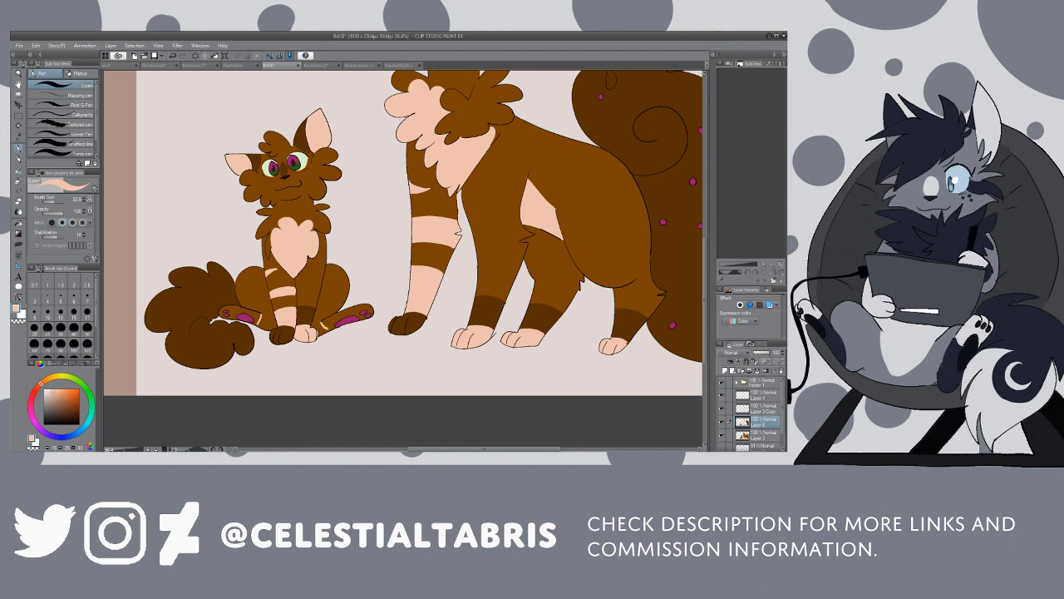
pyautogui.press('g')
pyautogui.click(234, 314)
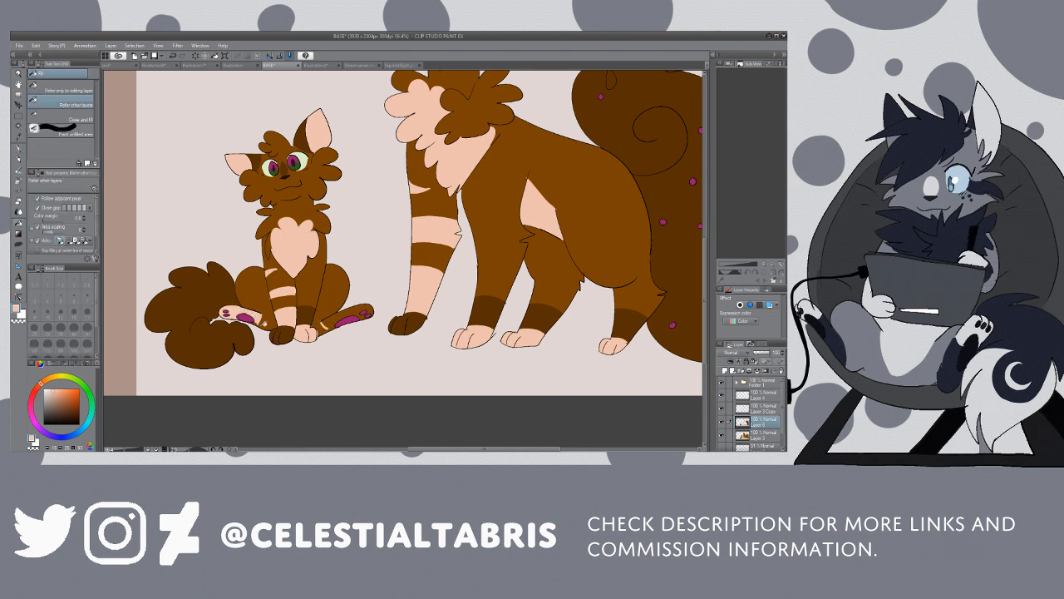
pyautogui.click(329, 321)
# Step: Pick up the dark brown and paint a band at the kitten's hind ankle
pyautogui.press('i')
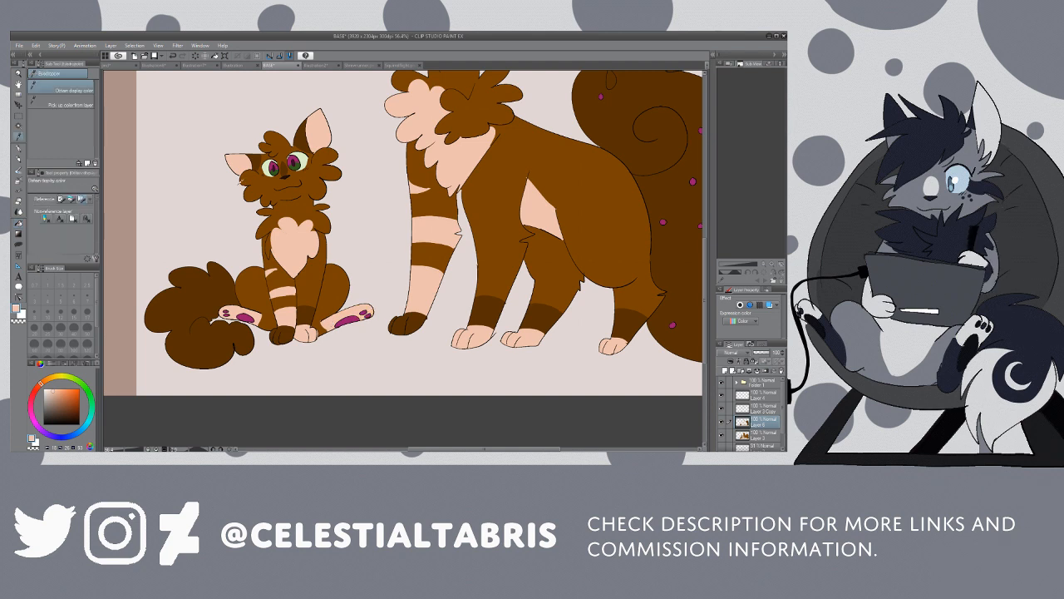
pyautogui.click(306, 311)
pyautogui.press('p')
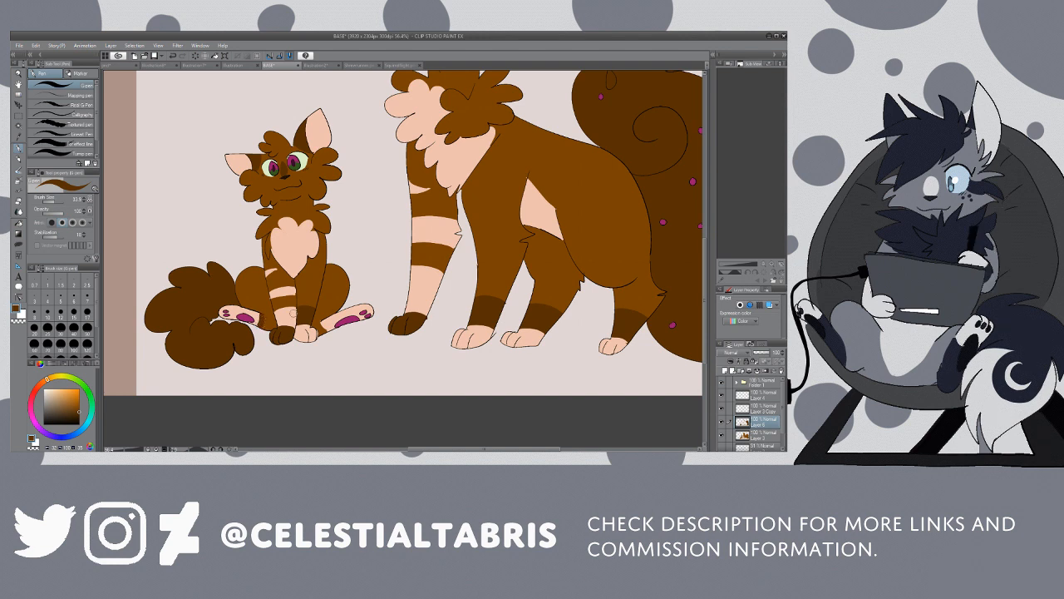
pyautogui.moveTo(323, 324); pyautogui.dragTo(323, 330)
pyautogui.click(18, 74)
pyautogui.click(62, 101)
pyautogui.click(513, 202)
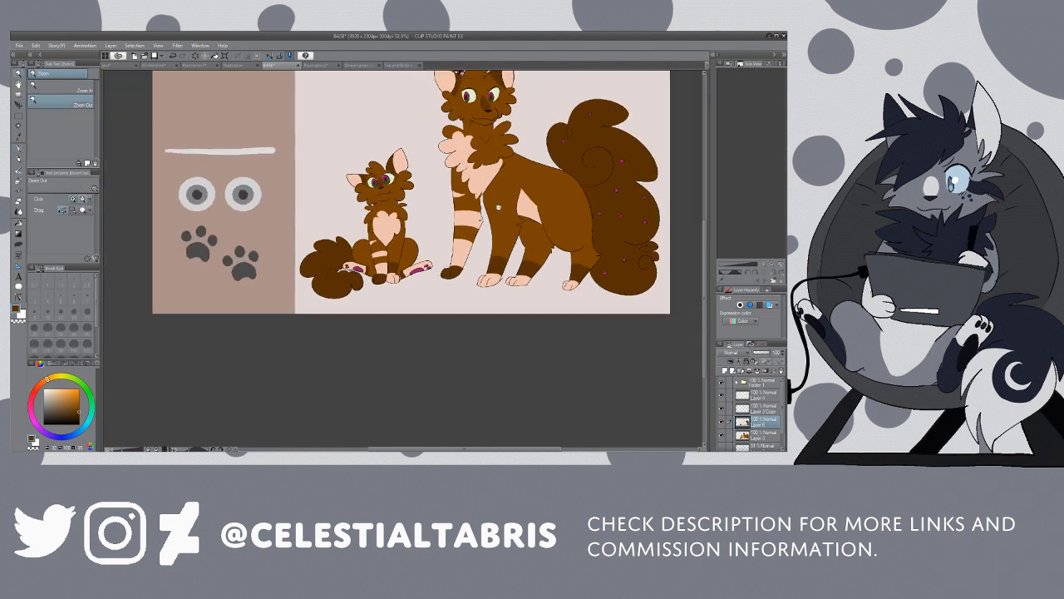
pyautogui.moveTo(415, 449); pyautogui.dragTo(443, 449)
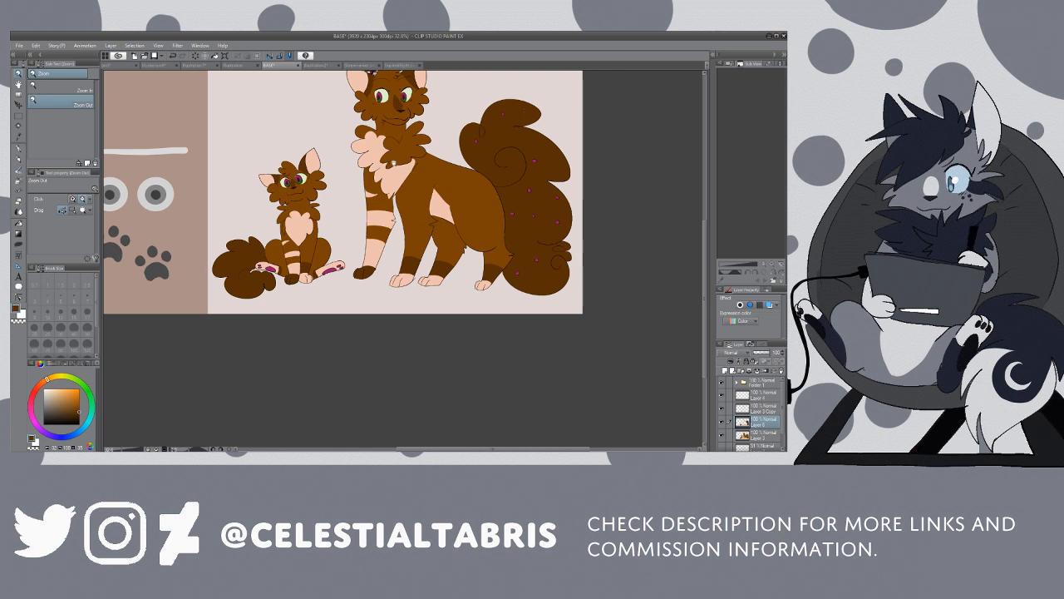
pyautogui.click(388, 166)
pyautogui.click(387, 166)
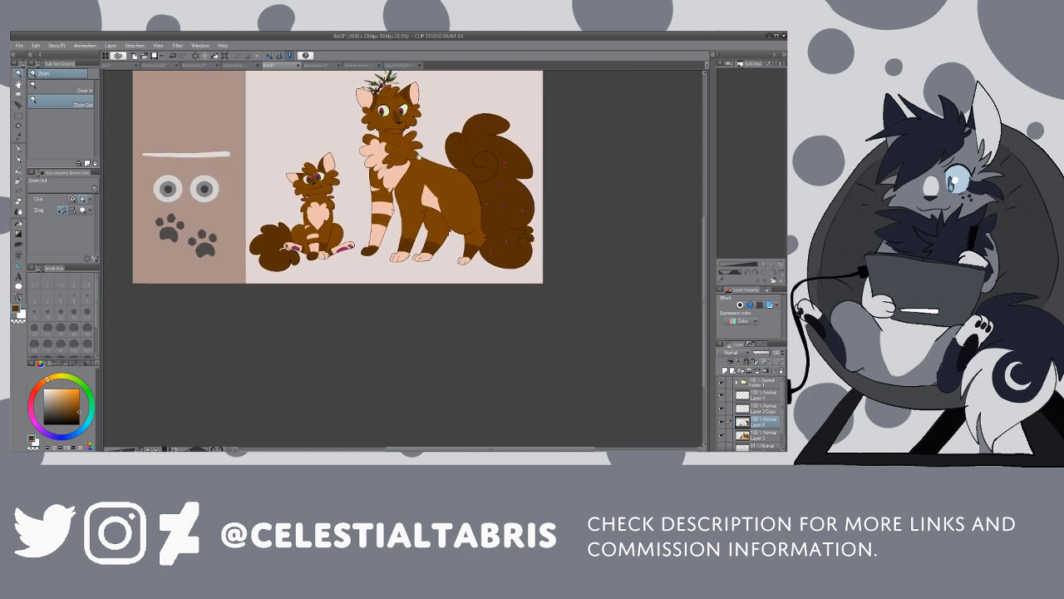
pyautogui.click(415, 160)
pyautogui.click(411, 162)
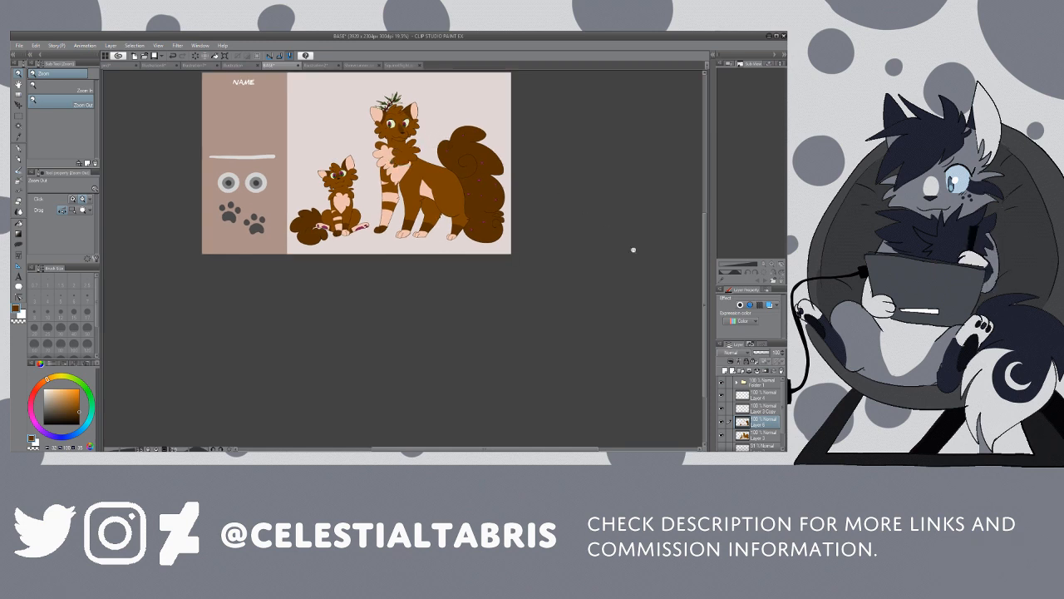
pyautogui.moveTo(705, 249); pyautogui.dragTo(704, 237)
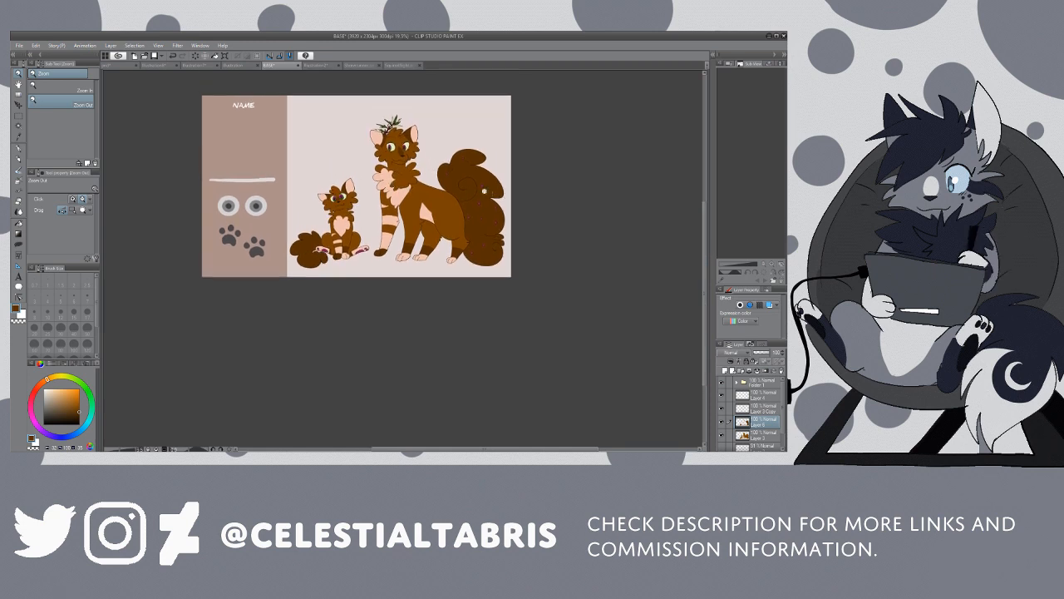
# Step: Check the Squirrelflight sheet for reference and paint dark brown stripes on the large cat's back near the tail
pyautogui.keyDown('alt'); pyautogui.click(455, 188); pyautogui.keyUp('alt')
pyautogui.moveTo(458, 186); pyautogui.dragTo(466, 185)
pyautogui.press('i')
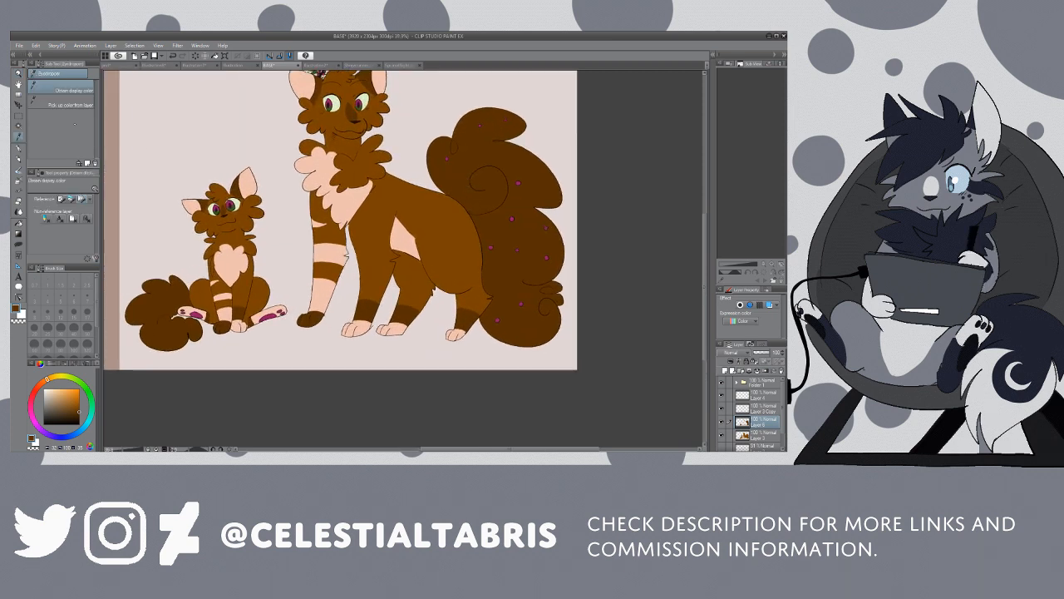
pyautogui.press('p')
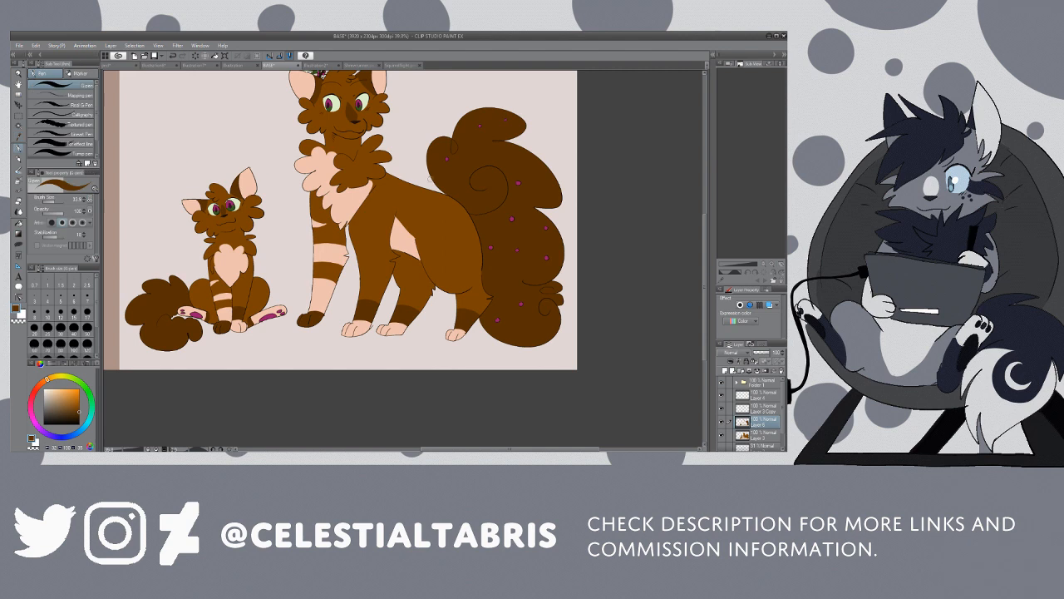
pyautogui.click(359, 65)
pyautogui.click(400, 65)
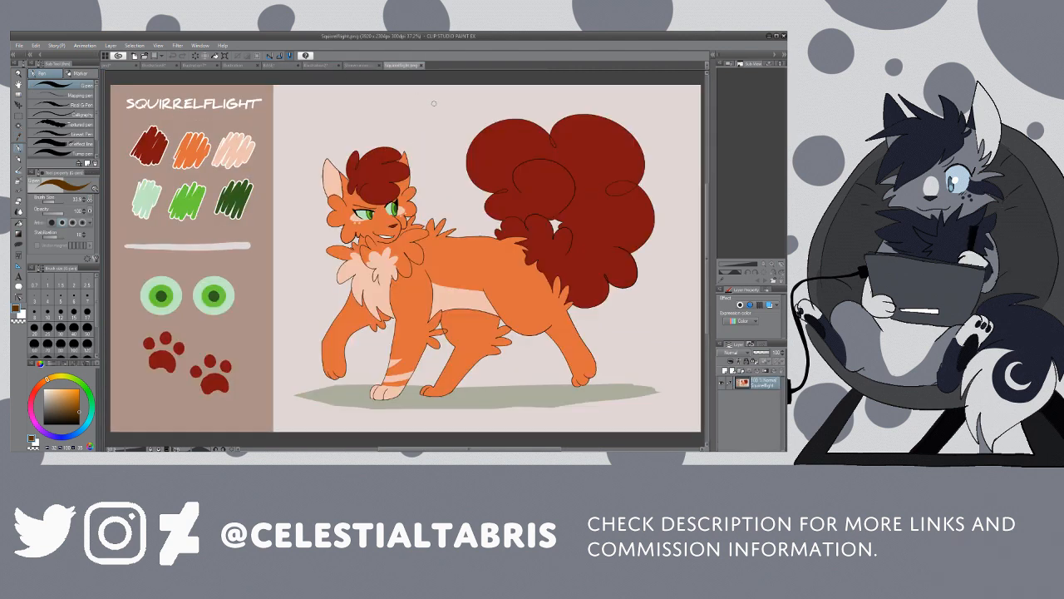
pyautogui.click(315, 66)
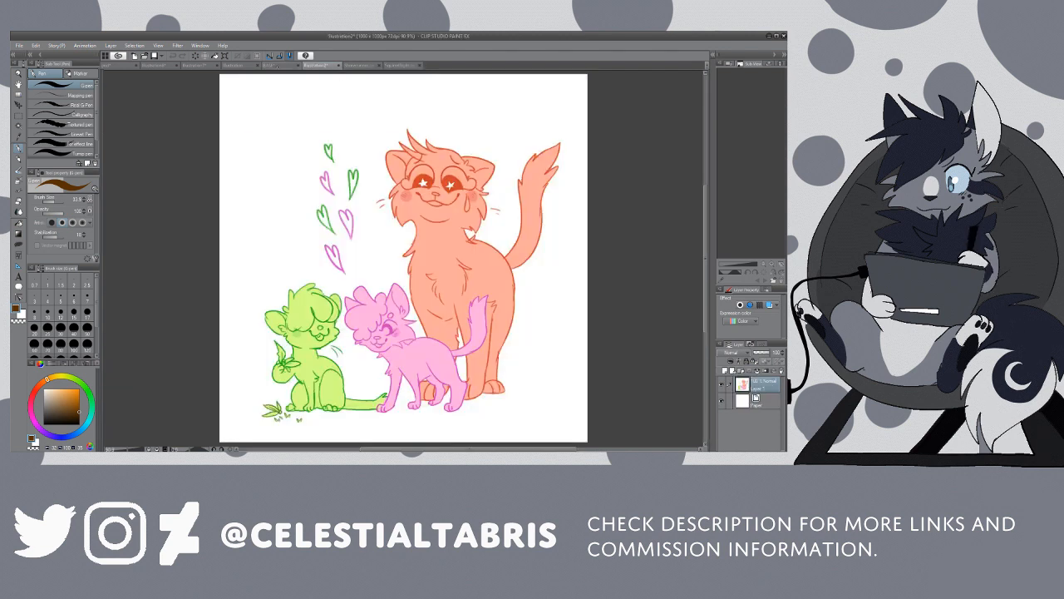
pyautogui.click(281, 66)
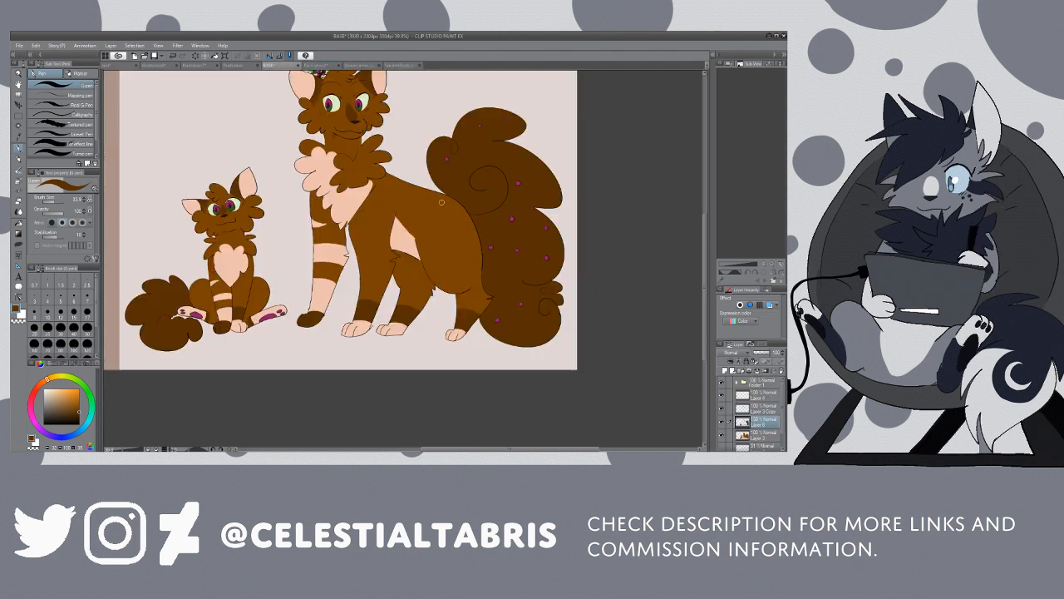
pyautogui.moveTo(433, 216)
pyautogui.mouseDown()
pyautogui.moveTo(451, 197)
pyautogui.moveTo(454, 214)
pyautogui.moveTo(462, 198)
pyautogui.mouseUp()
pyautogui.press('g')
pyautogui.click(442, 203)
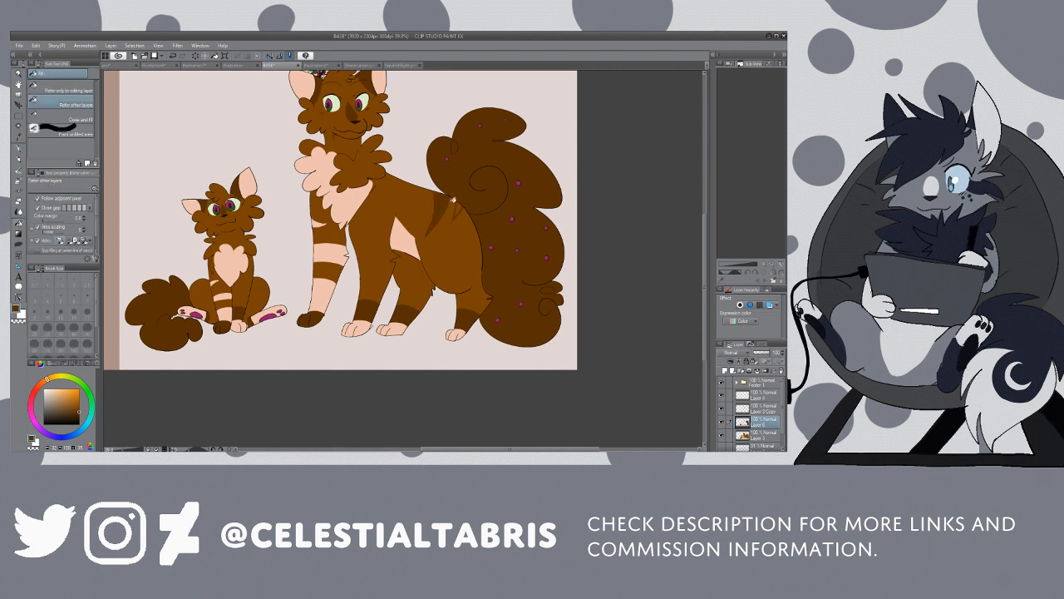
pyautogui.click(458, 204)
# Step: Expand the sidebar's layer folder and make the layer with the six colour swatches visible
pyautogui.hotkey('alt', 'space')
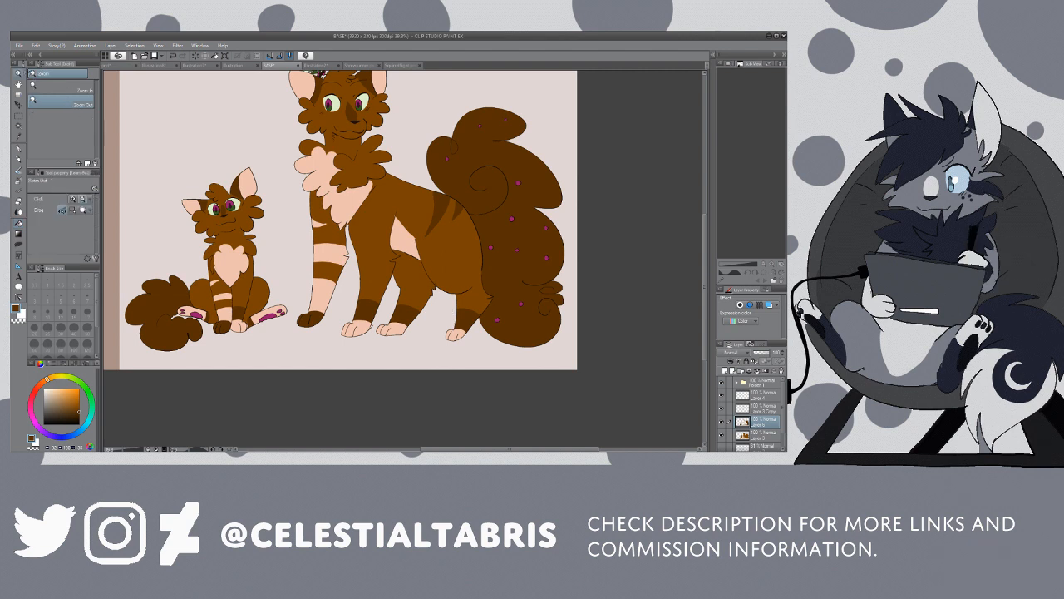
pyautogui.click(340, 178)
pyautogui.click(340, 178)
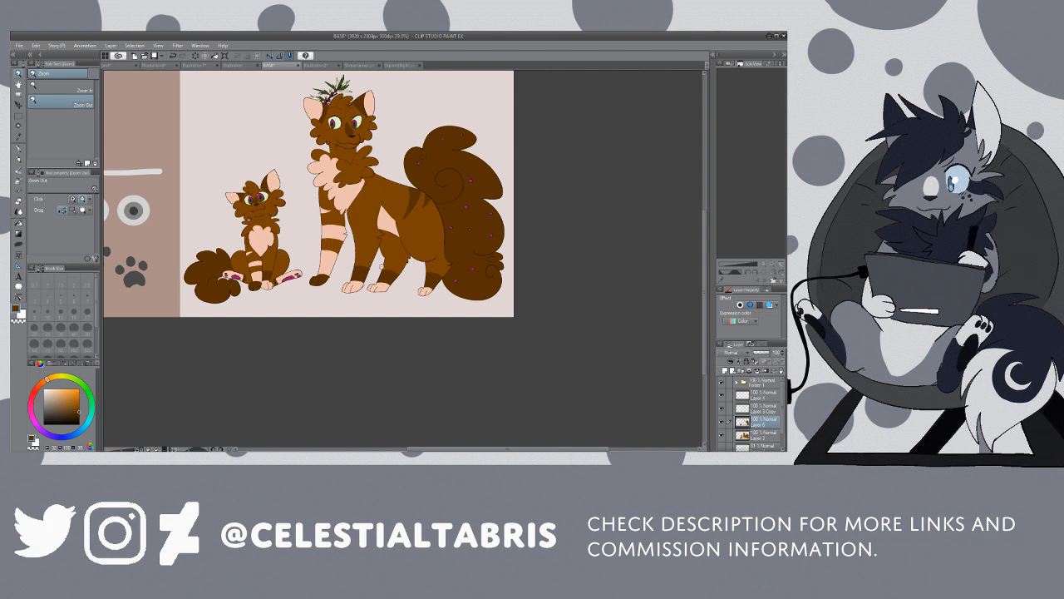
pyautogui.click(389, 263)
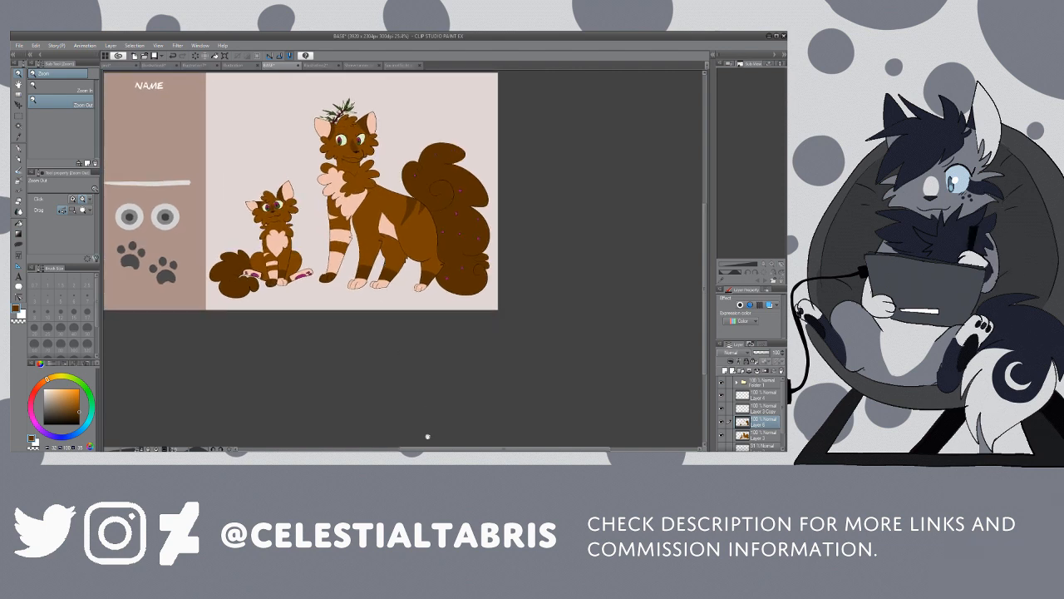
pyautogui.moveTo(429, 449); pyautogui.dragTo(415, 449)
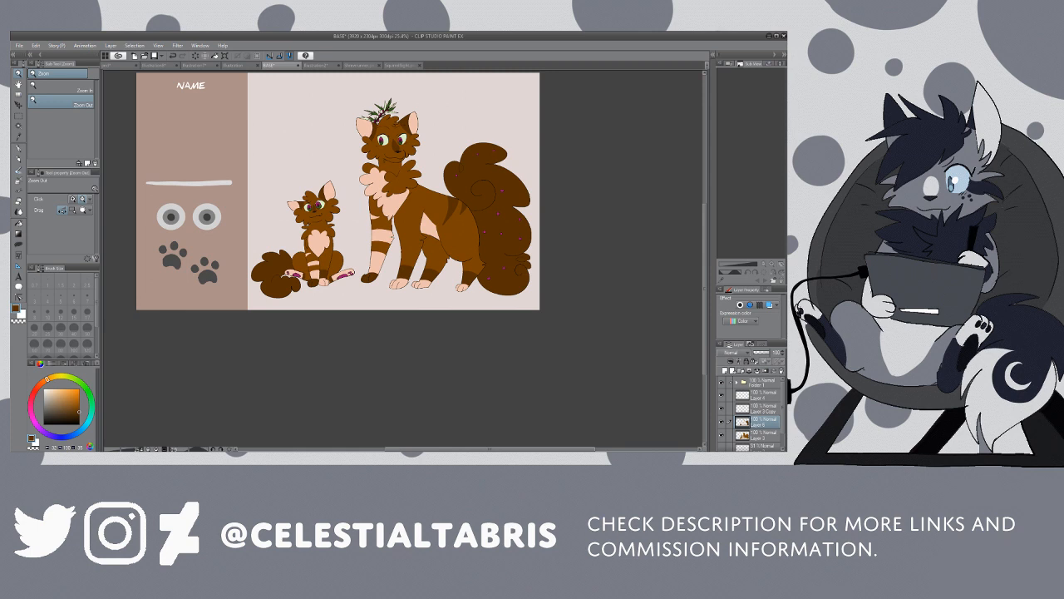
pyautogui.click(721, 383)
pyautogui.click(722, 382)
pyautogui.click(736, 381)
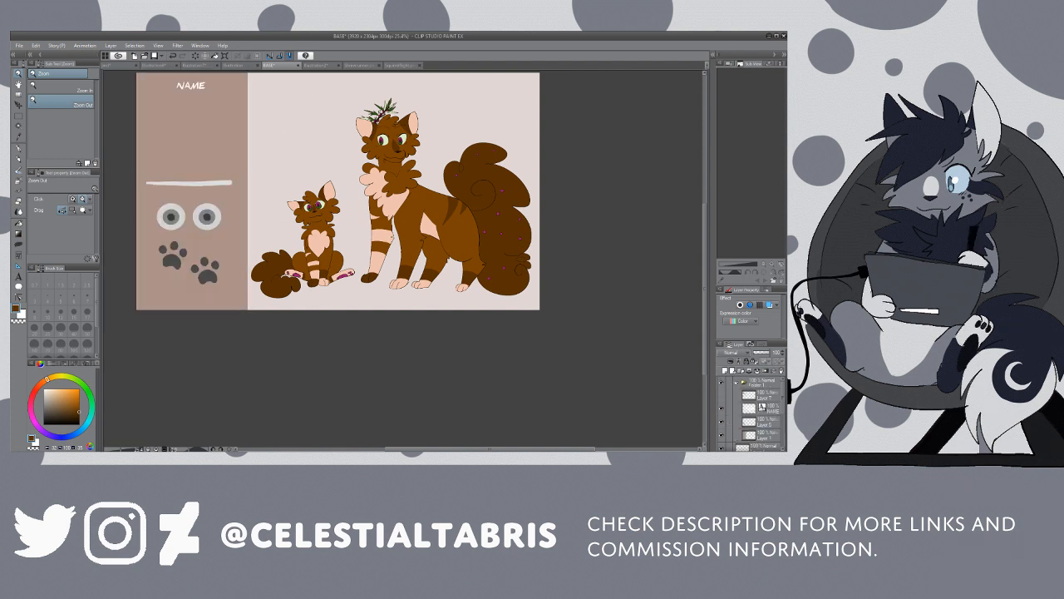
pyautogui.click(722, 395)
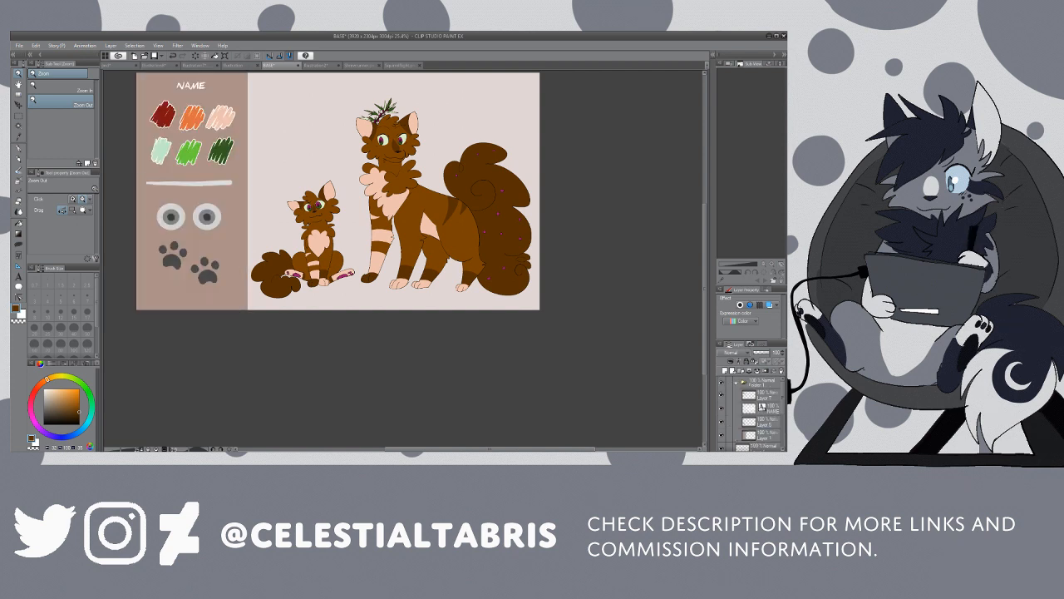
# Step: Pick up the large cat's medium brown fur colour and fill the red swatch on the swatch layer with it
pyautogui.press('i')
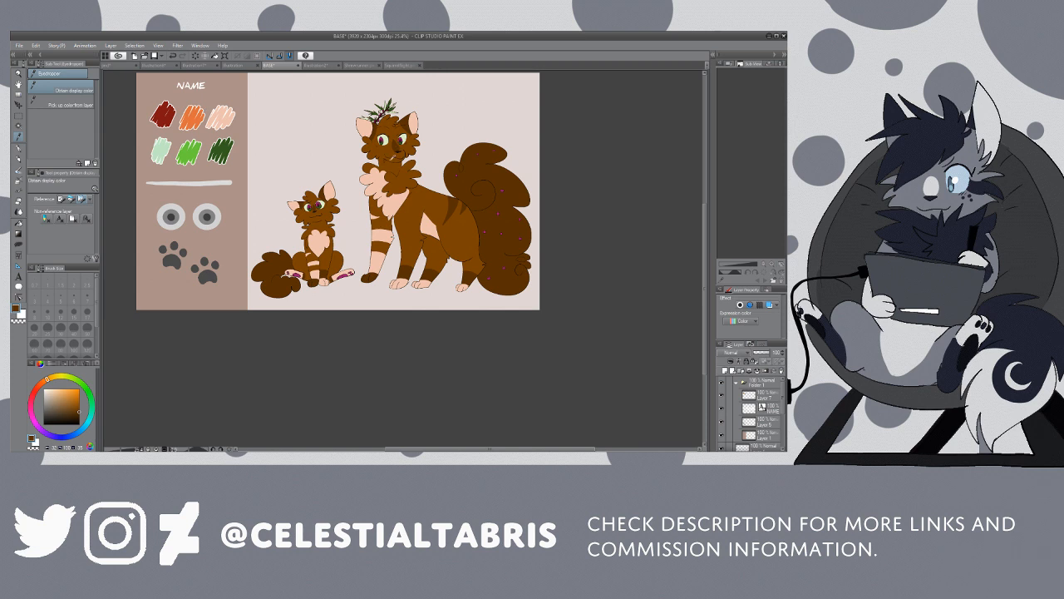
pyautogui.click(357, 156)
pyautogui.press('g')
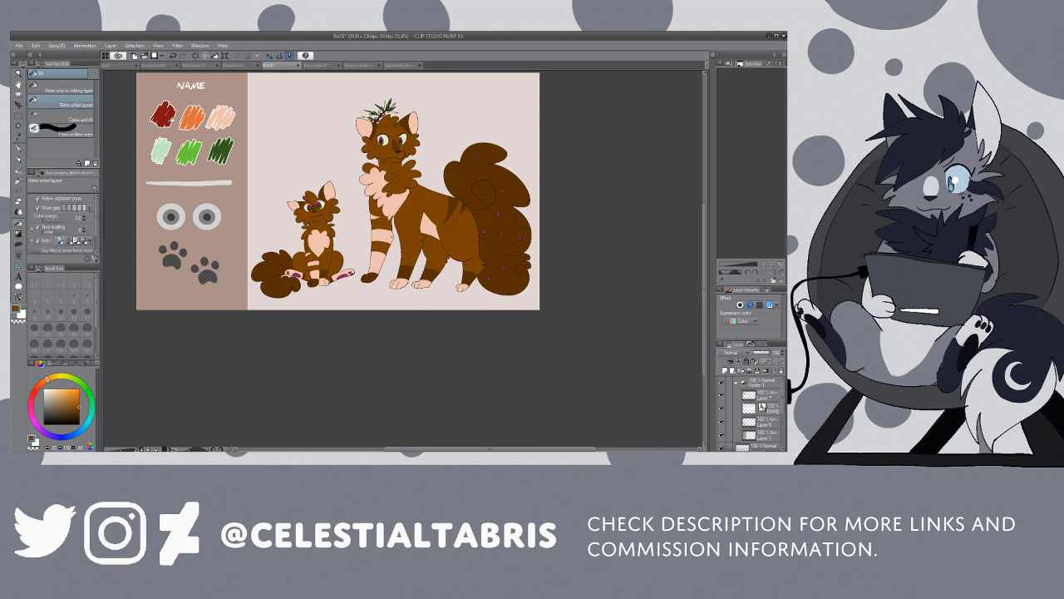
pyautogui.click(722, 395)
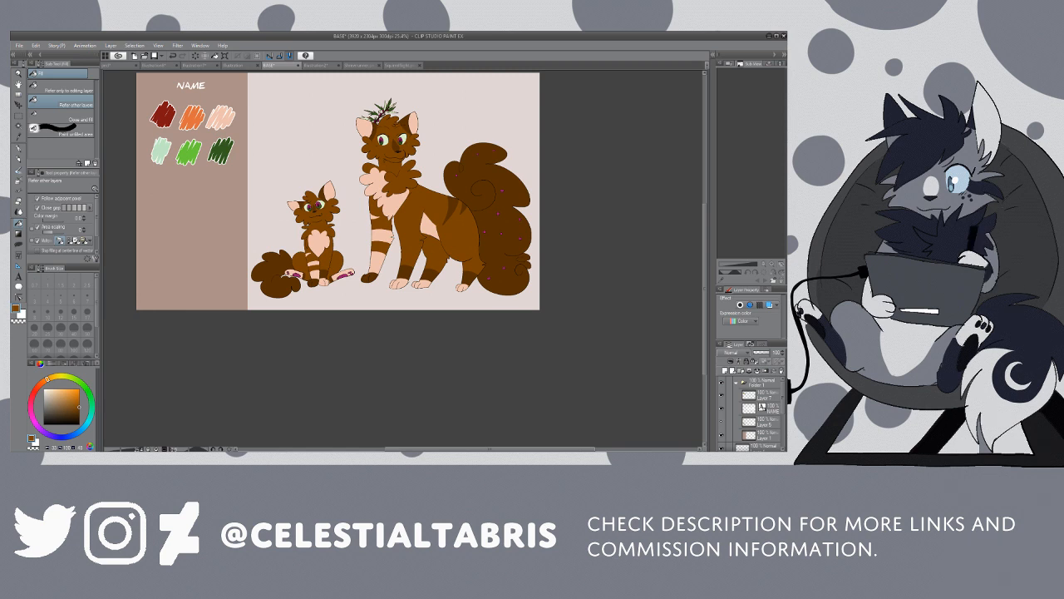
pyautogui.click(722, 395)
pyautogui.click(722, 421)
pyautogui.click(722, 422)
pyautogui.click(763, 395)
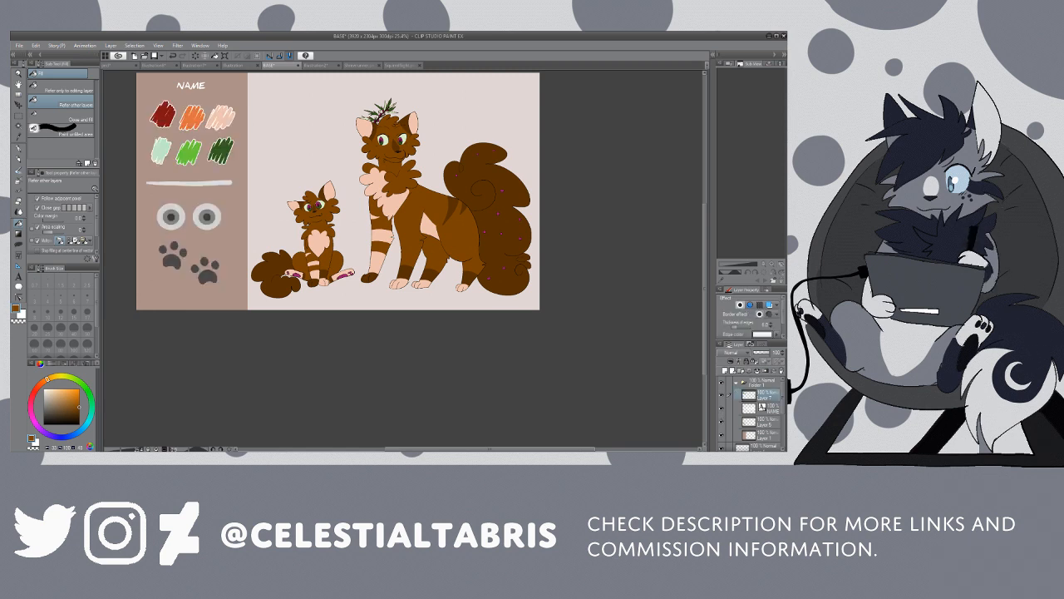
pyautogui.click(164, 115)
pyautogui.click(173, 118)
# Step: Pick up the peach from the large cat's chest and fill the orange swatch with it
pyautogui.click(19, 137)
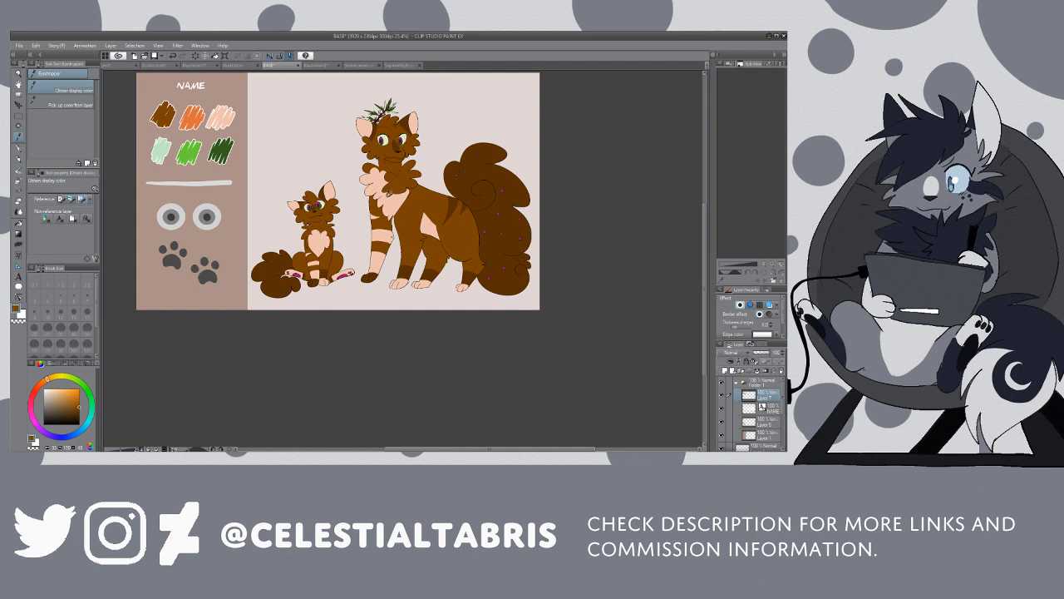
pyautogui.click(388, 194)
pyautogui.press('g')
pyautogui.click(192, 121)
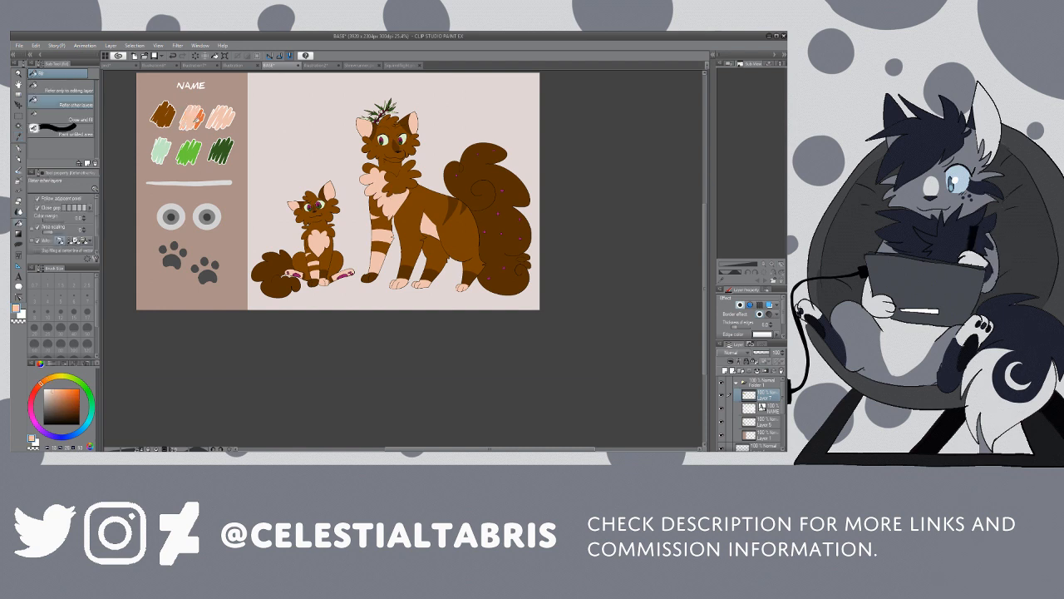
pyautogui.click(199, 119)
# Step: Pick up the dark brown from the large cat's tail and fill every part of the third upper swatch
pyautogui.press('i')
pyautogui.click(464, 179)
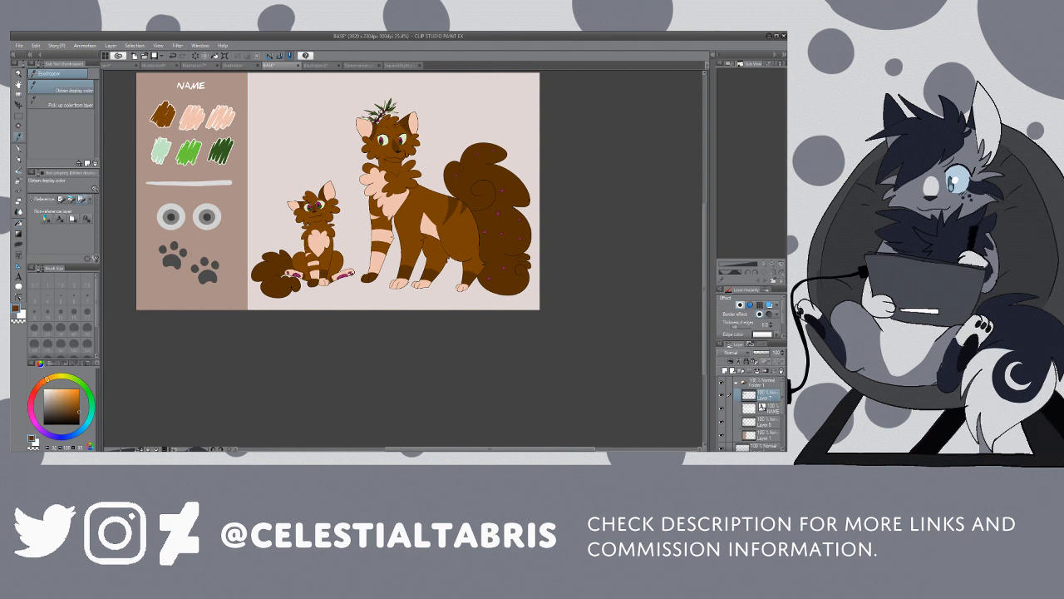
pyautogui.press('g')
pyautogui.click(224, 120)
pyautogui.click(229, 119)
pyautogui.click(221, 122)
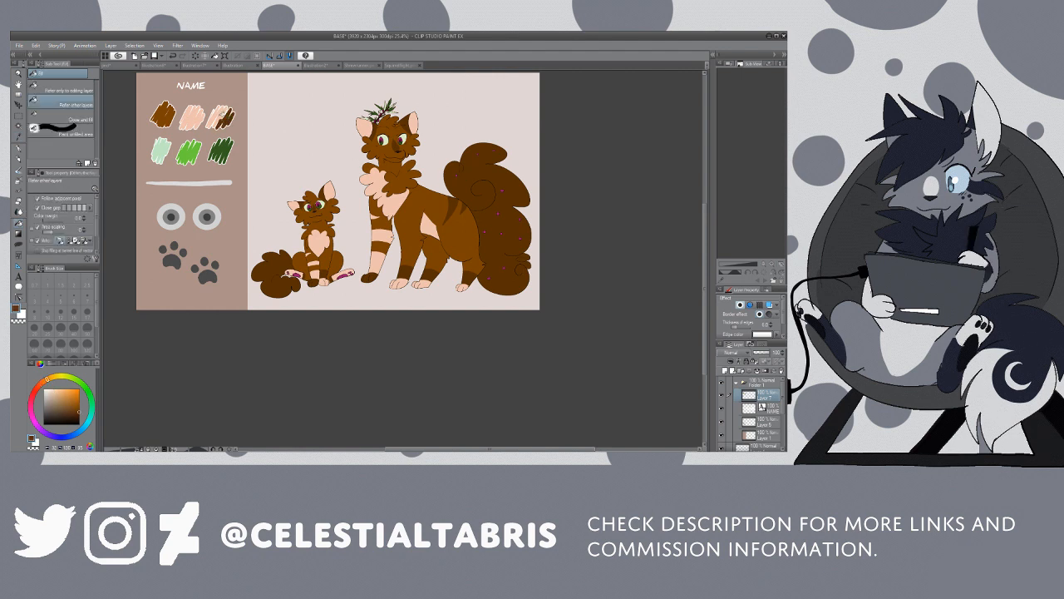
pyautogui.click(219, 117)
pyautogui.click(214, 116)
pyautogui.click(216, 115)
# Step: Pick up the pale green eye colour and fill the mint swatch in the lower row with it
pyautogui.press('i')
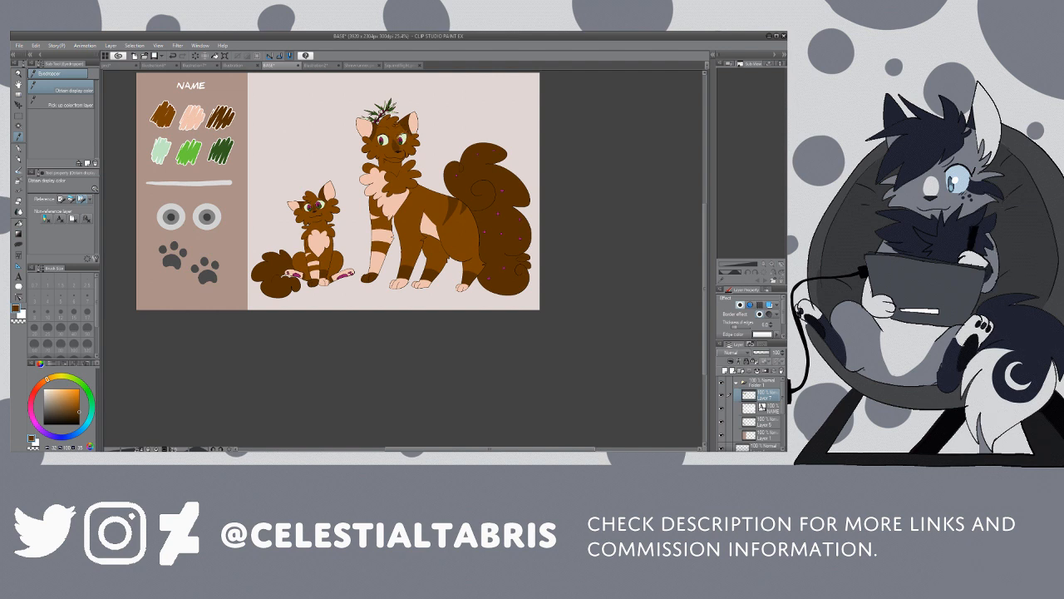
pyautogui.click(384, 106)
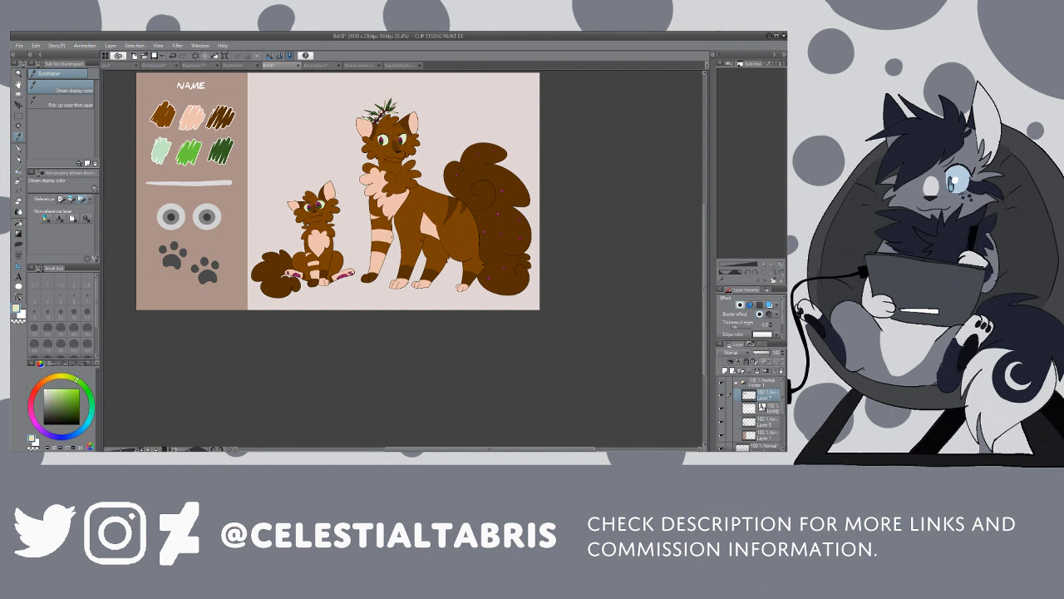
pyautogui.press('g')
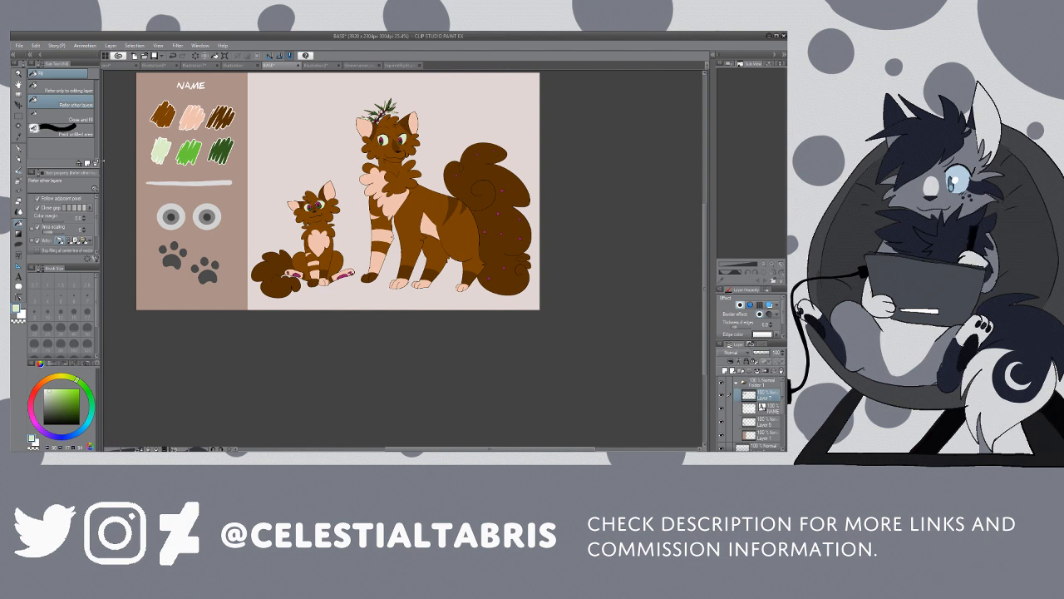
# Step: Pick up the dark green from the leaves on the large cat's head and fill the bright green swatch
pyautogui.press('i')
pyautogui.click(389, 107)
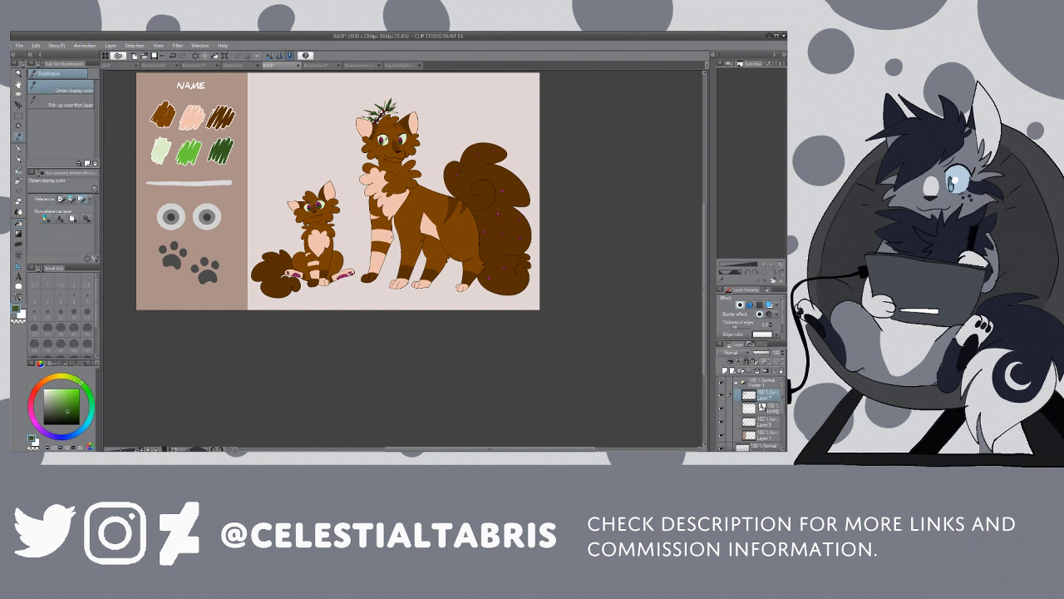
pyautogui.press('g')
pyautogui.click(190, 153)
pyautogui.click(198, 150)
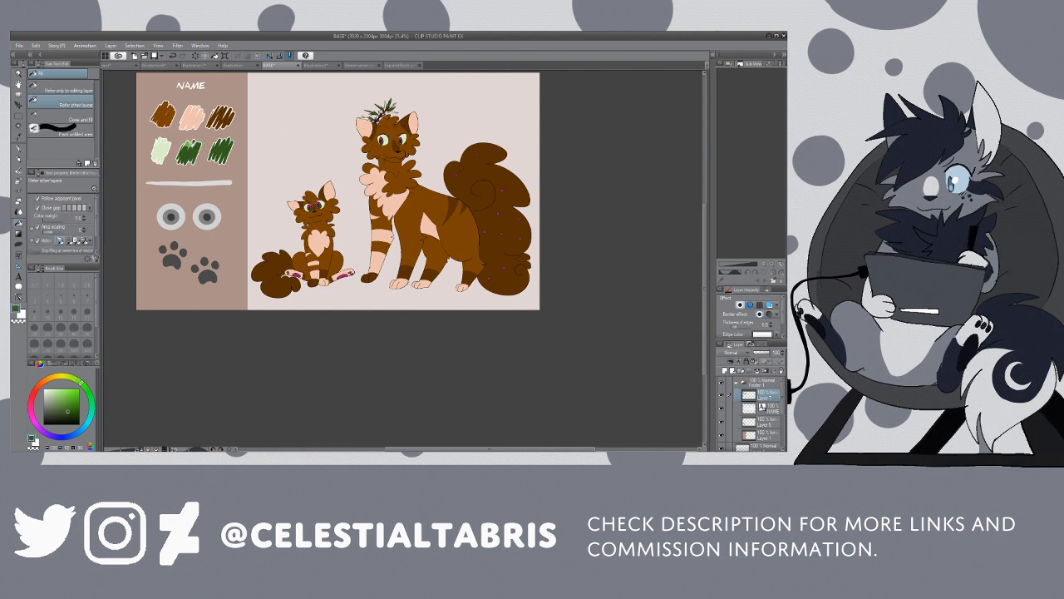
pyautogui.click(189, 144)
pyautogui.press('i')
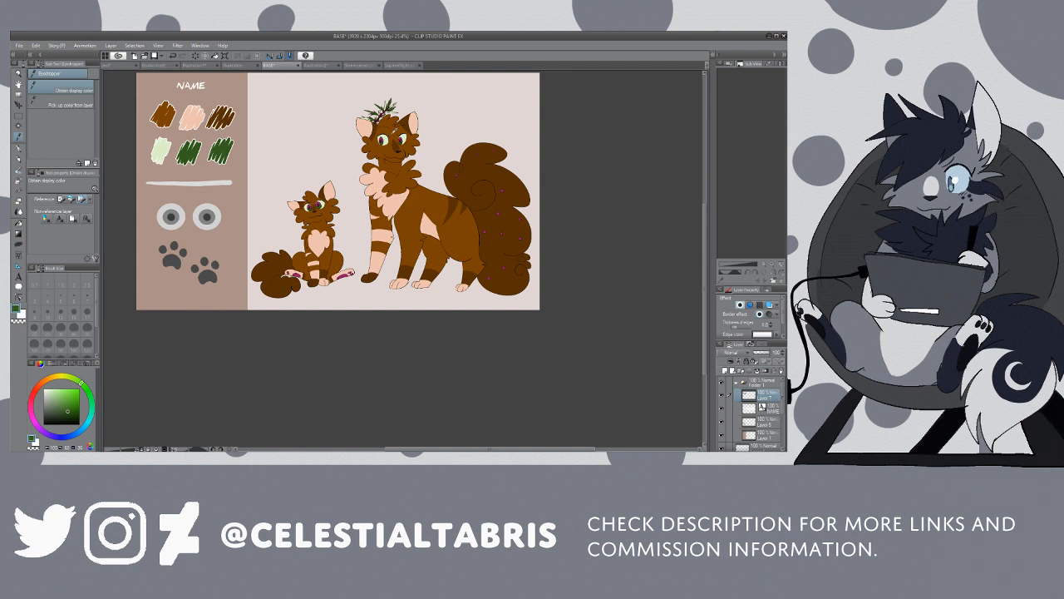
pyautogui.click(384, 134)
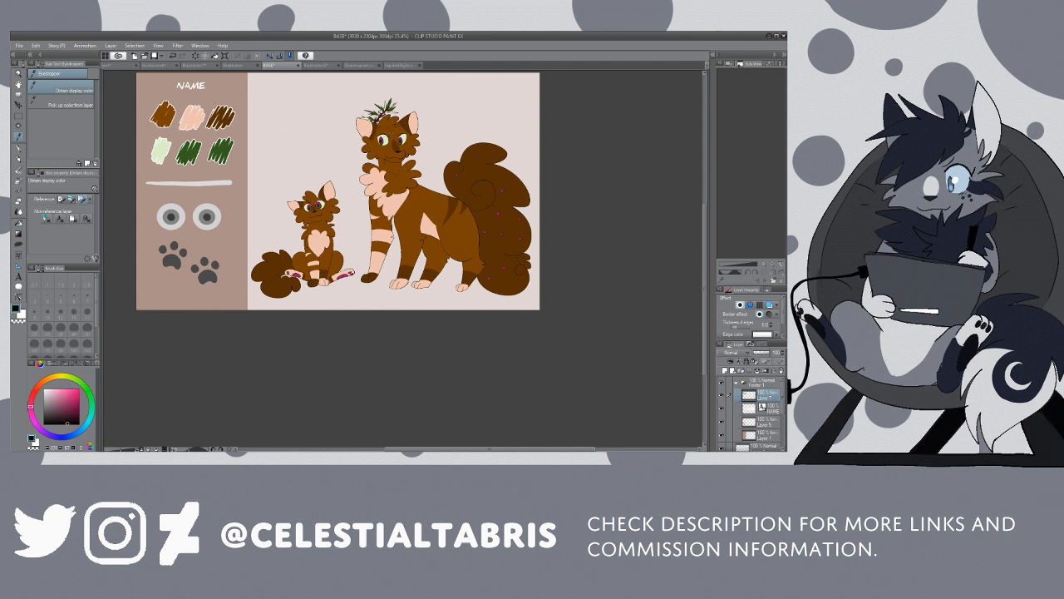
pyautogui.press('g')
pyautogui.click(222, 150)
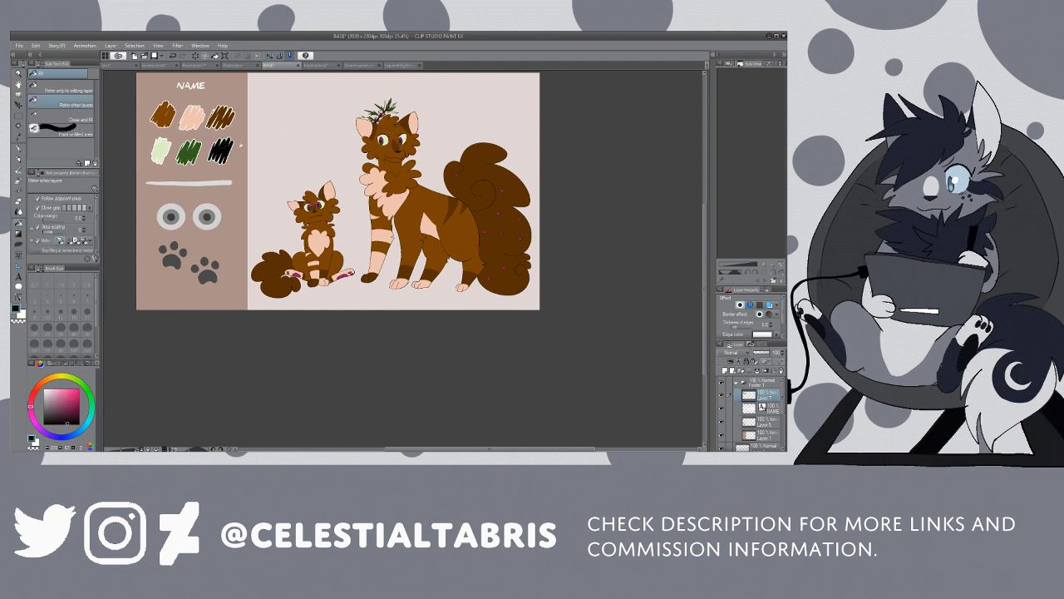
pyautogui.hotkey('ctrl', 'z')
# Step: Pick up the magenta from the kitten's paw pad and fill the last lower swatch with it
pyautogui.press('i')
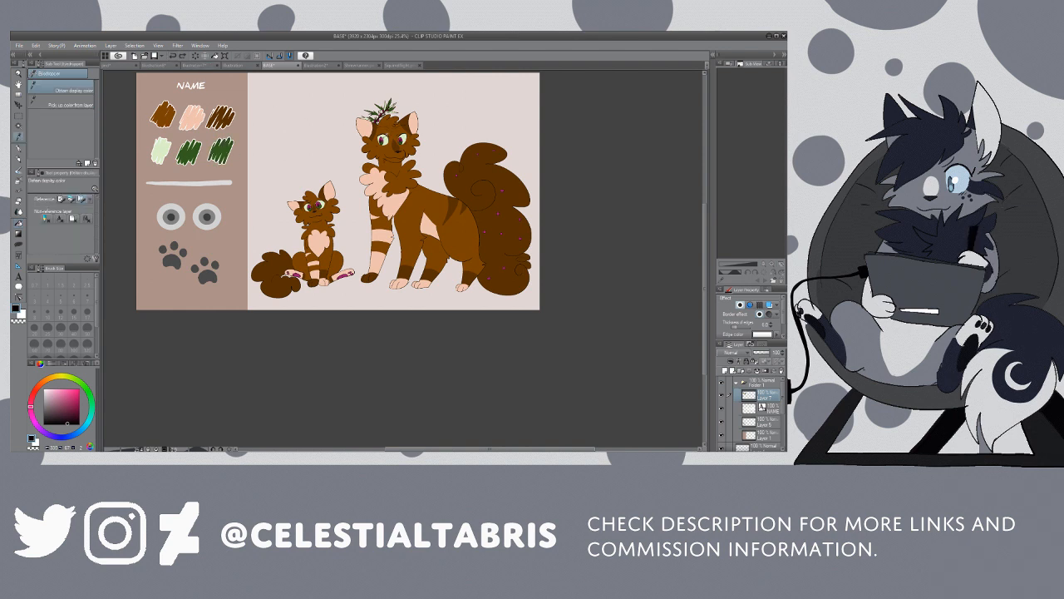
pyautogui.click(345, 275)
pyautogui.press('g')
pyautogui.click(221, 148)
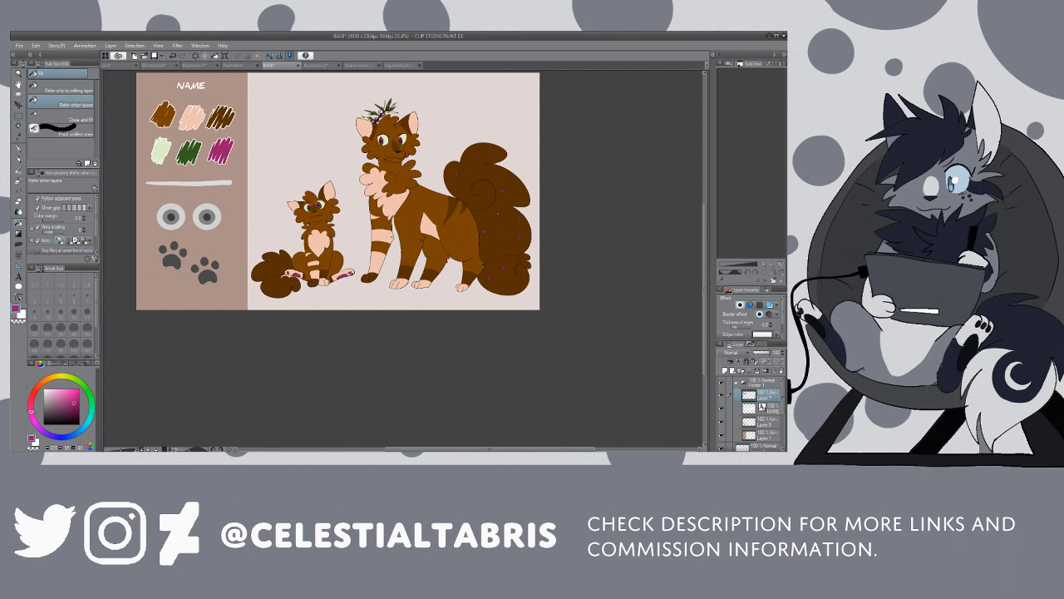
# Step: Pick up the pale green from the kitten's eye and fill the outer rings of both sidebar eye icons on their layer
pyautogui.hotkey('alt', 'space')
pyautogui.moveTo(180, 240); pyautogui.dragTo(196, 232)
pyautogui.press('alt')
pyautogui.click(401, 185)
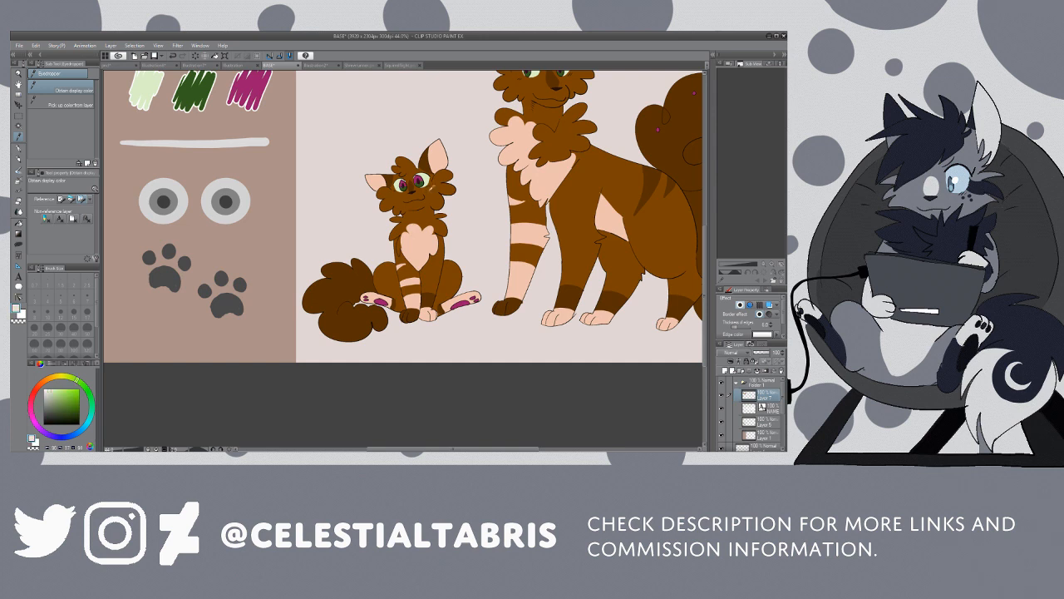
pyautogui.click(722, 422)
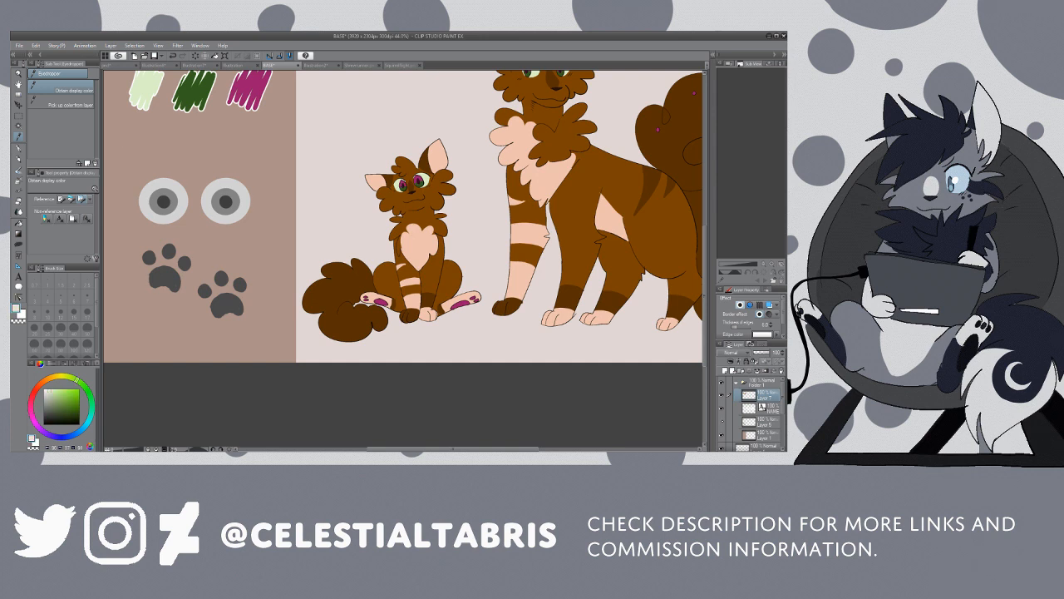
pyautogui.click(722, 422)
pyautogui.click(764, 423)
pyautogui.press('g')
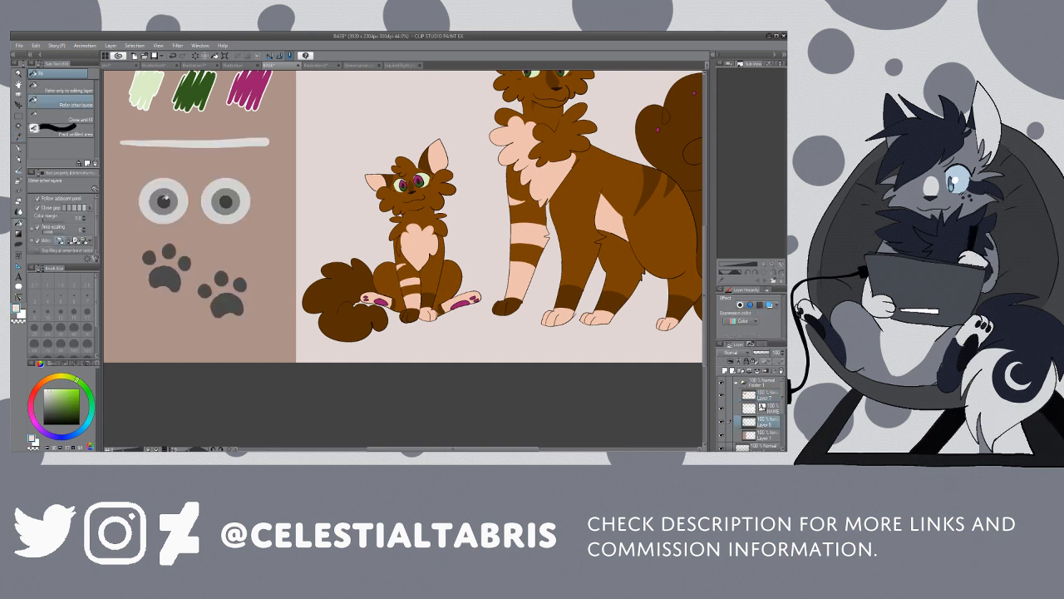
pyautogui.click(178, 213)
pyautogui.click(205, 203)
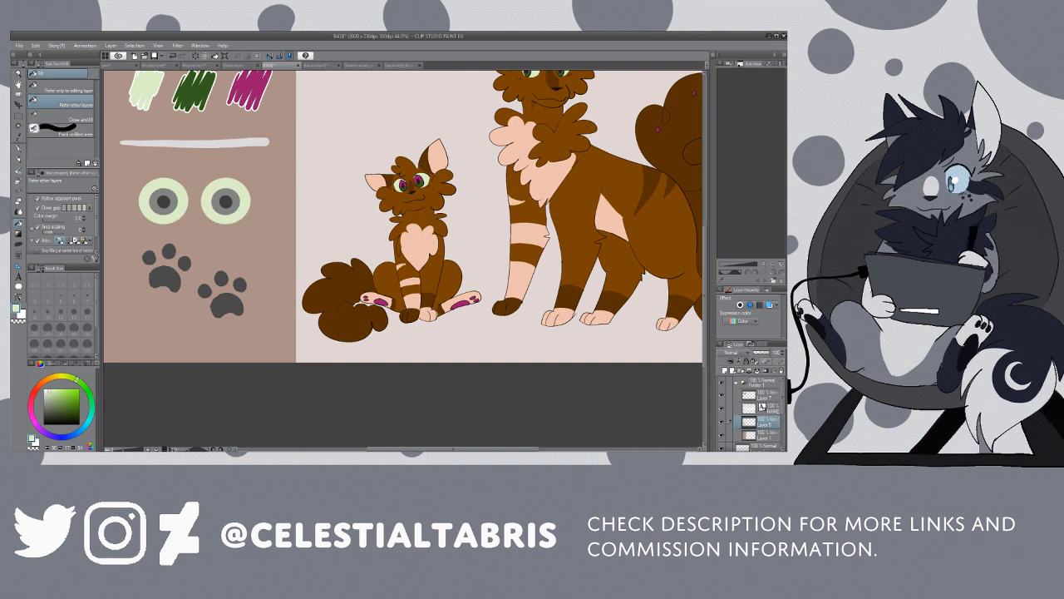
# Step: Pick up the dark green from the lower swatch row and fill the irises of both eye icons with it
pyautogui.press('i')
pyautogui.click(193, 91)
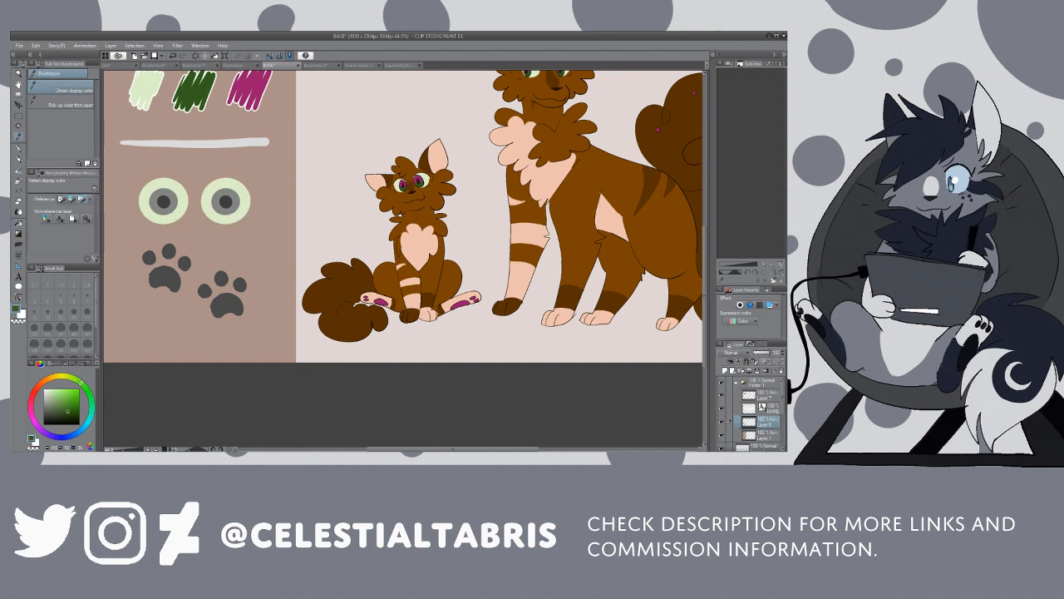
pyautogui.press('g')
pyautogui.click(169, 204)
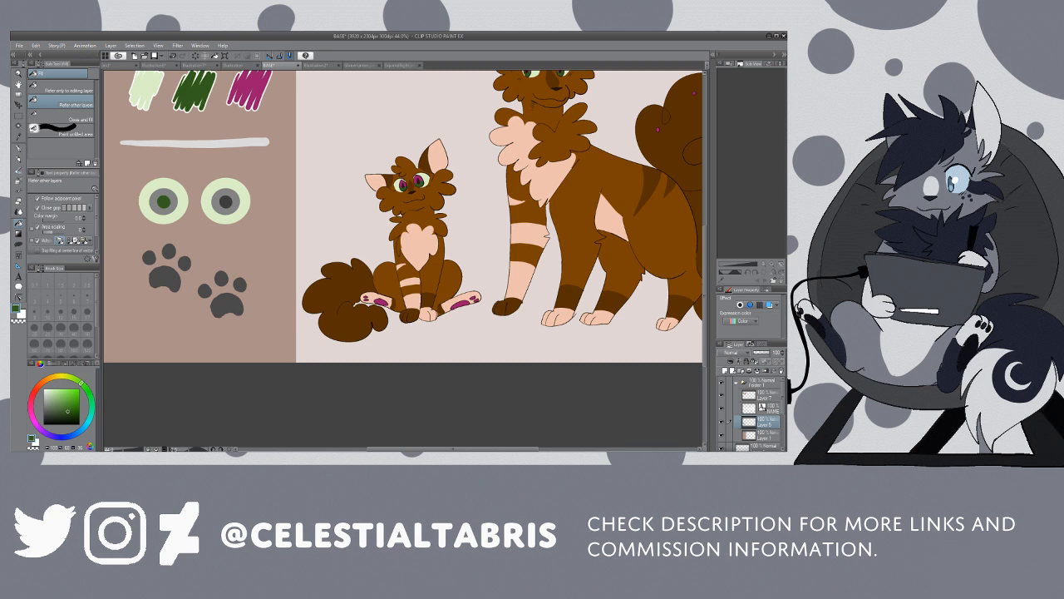
pyautogui.click(155, 198)
pyautogui.click(216, 196)
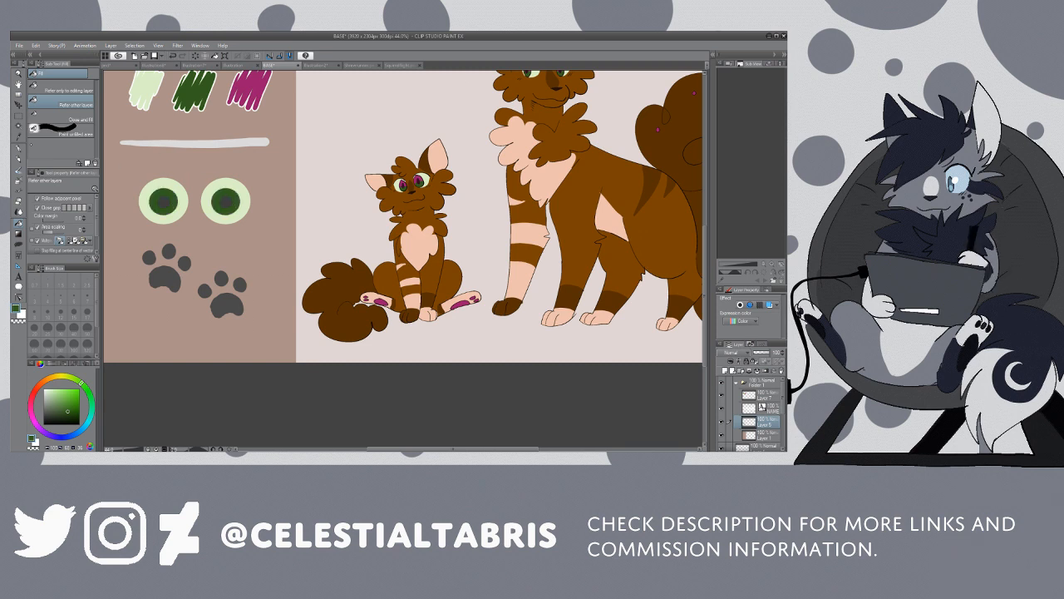
# Step: Pick up the magenta from the last lower swatch and fill the upper half of both eye icons' irises
pyautogui.press('i')
pyautogui.click(225, 90)
pyautogui.press('p')
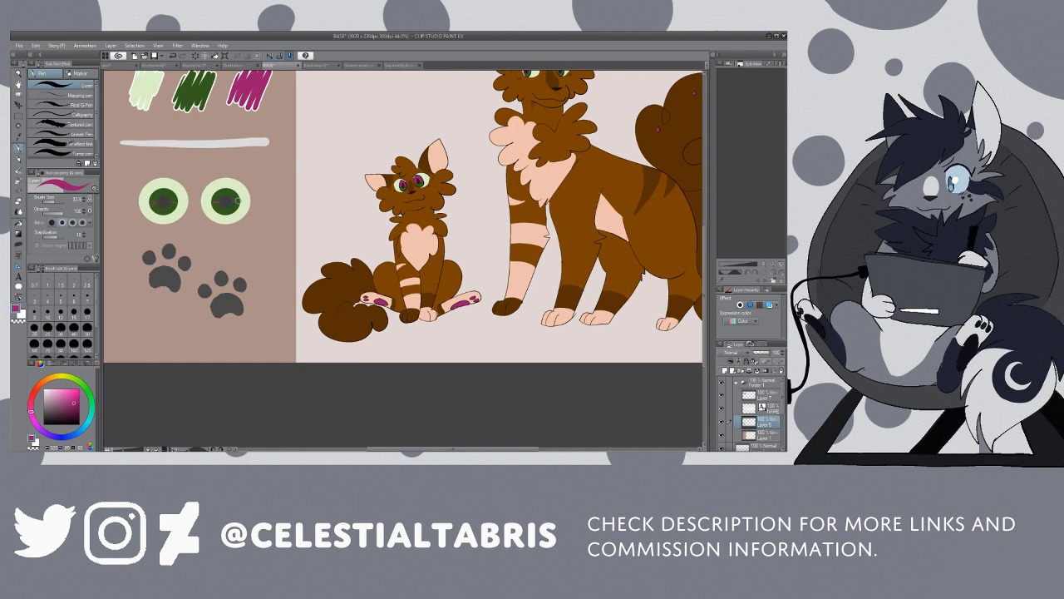
pyautogui.press('g')
pyautogui.click(173, 192)
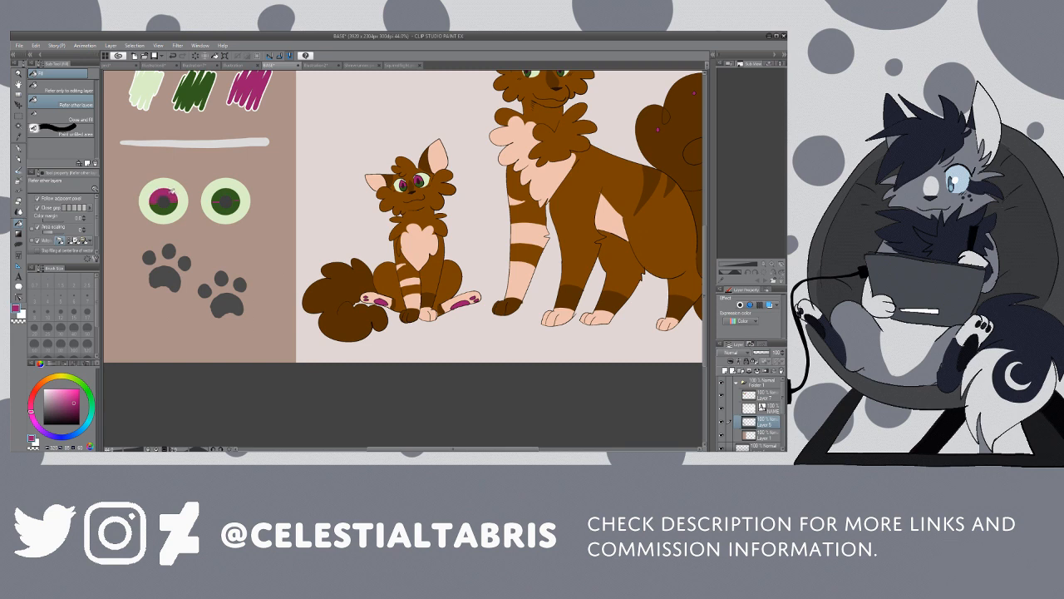
pyautogui.click(229, 190)
# Step: Pick up the dark purple from the kitten's eye and fill the pupils of both eye icons with it
pyautogui.press('i')
pyautogui.click(406, 182)
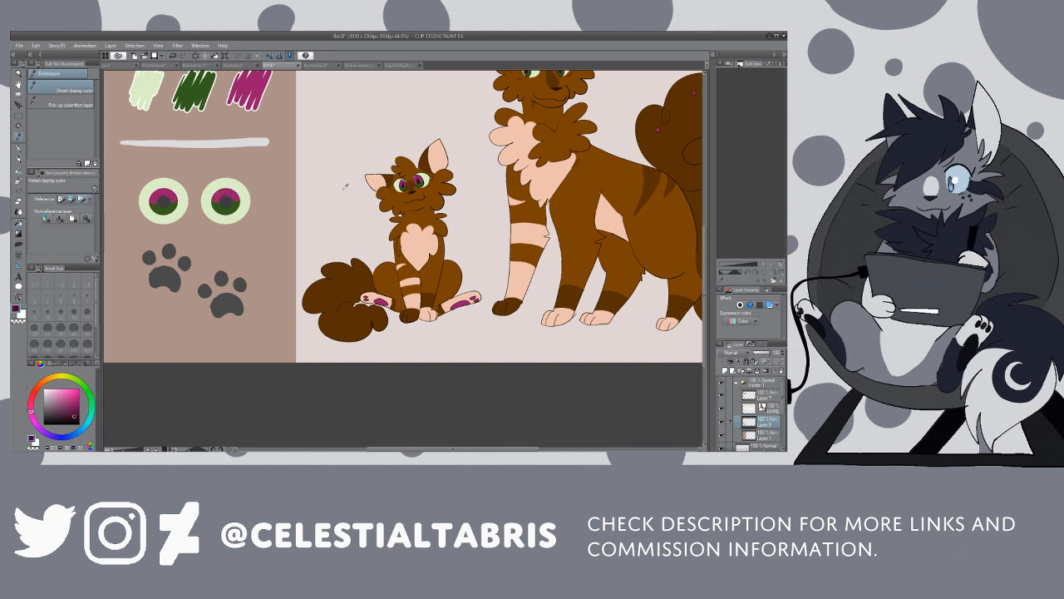
pyautogui.press('g')
pyautogui.click(164, 202)
pyautogui.click(226, 201)
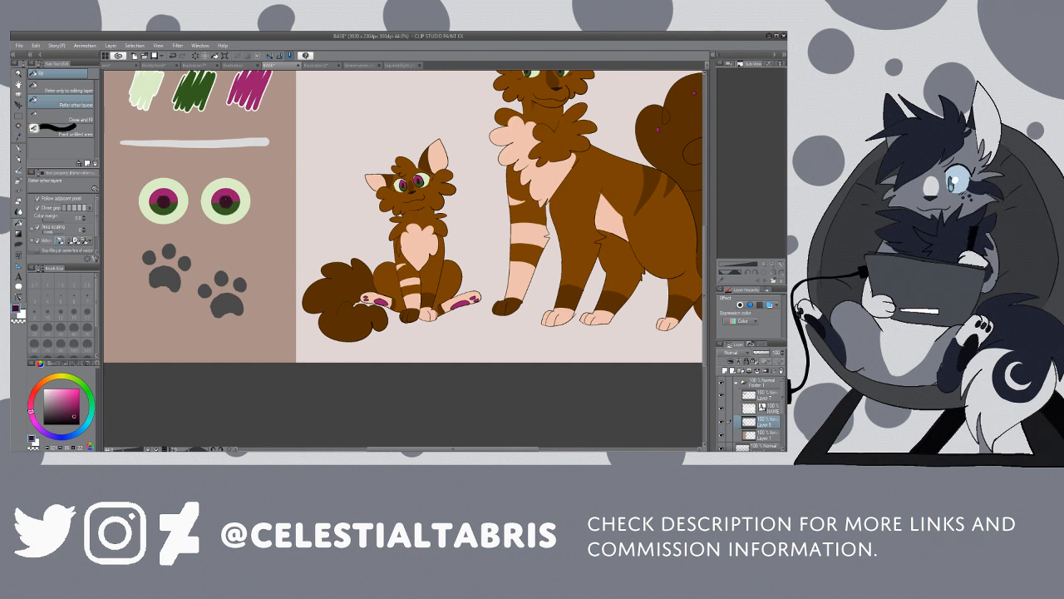
# Step: Pick up the magenta from the eye icon's iris and fill both sidebar paw icons with it
pyautogui.press('i')
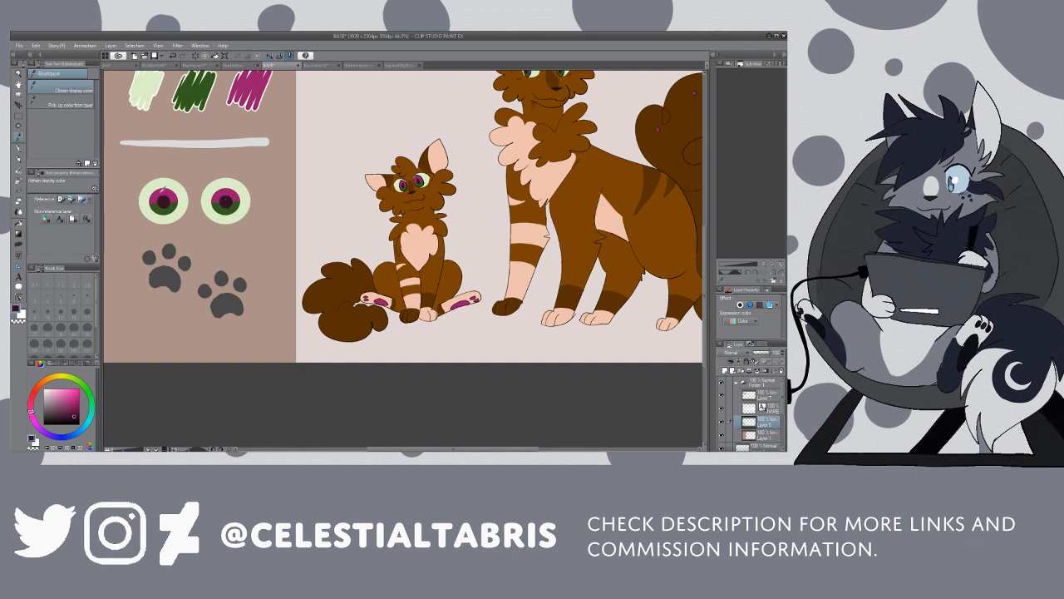
pyautogui.click(164, 187)
pyautogui.press('g')
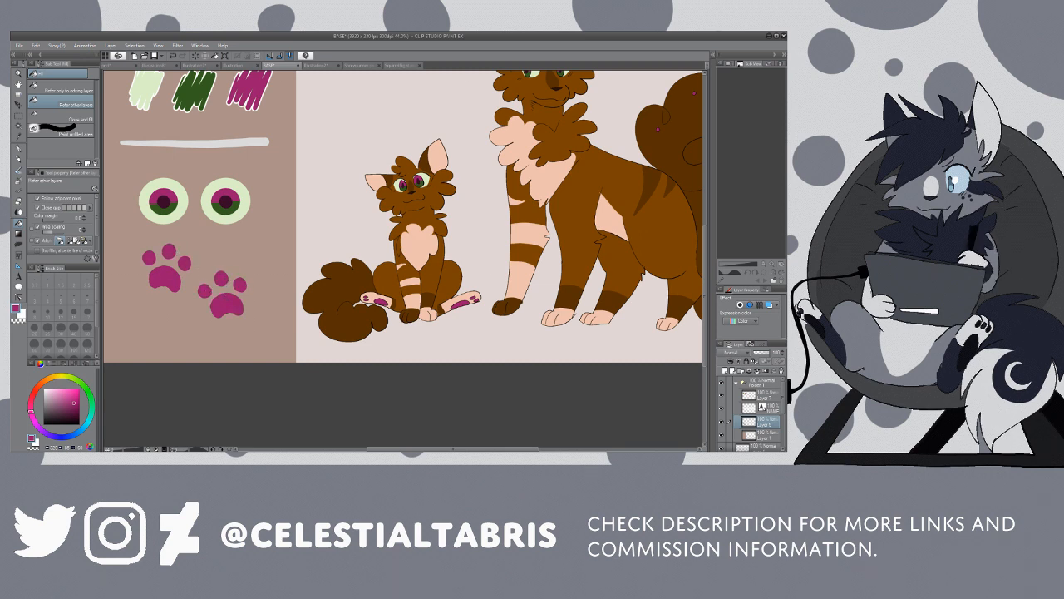
# Step: Replace the placeholder NAME text at the head of the sidebar with JUNIPER
pyautogui.press('/')
pyautogui.click(316, 162)
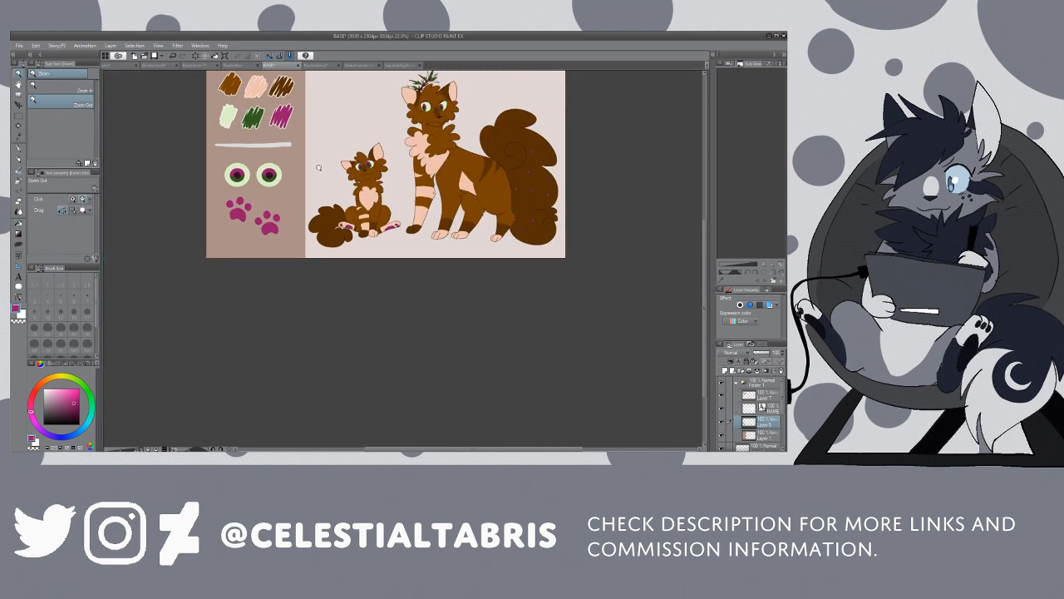
pyautogui.moveTo(704, 278); pyautogui.dragTo(704, 251)
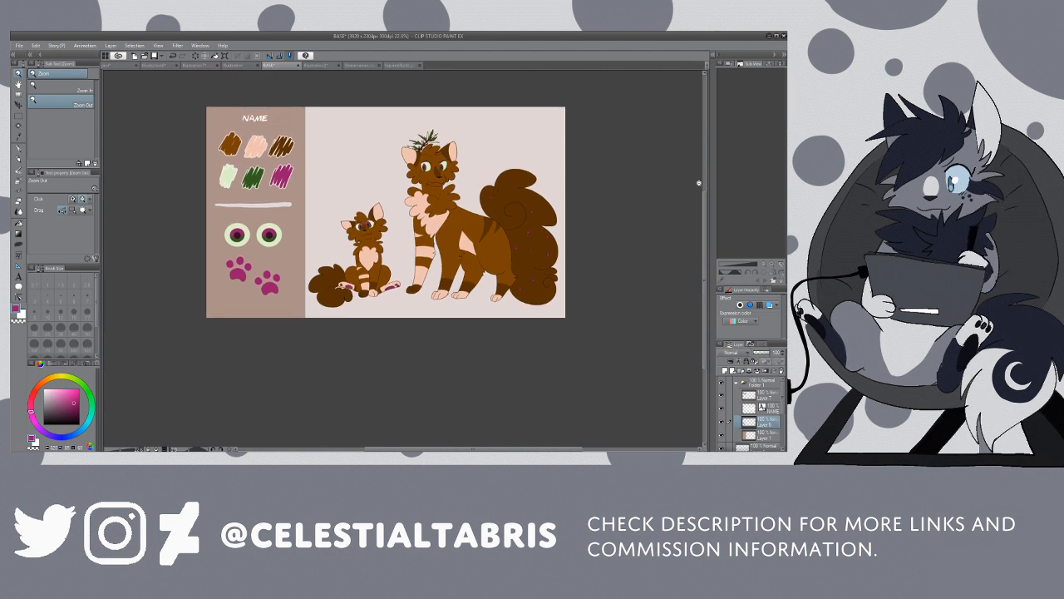
pyautogui.scroll(-1, 459, 249)
pyautogui.scroll(1, 537, 235)
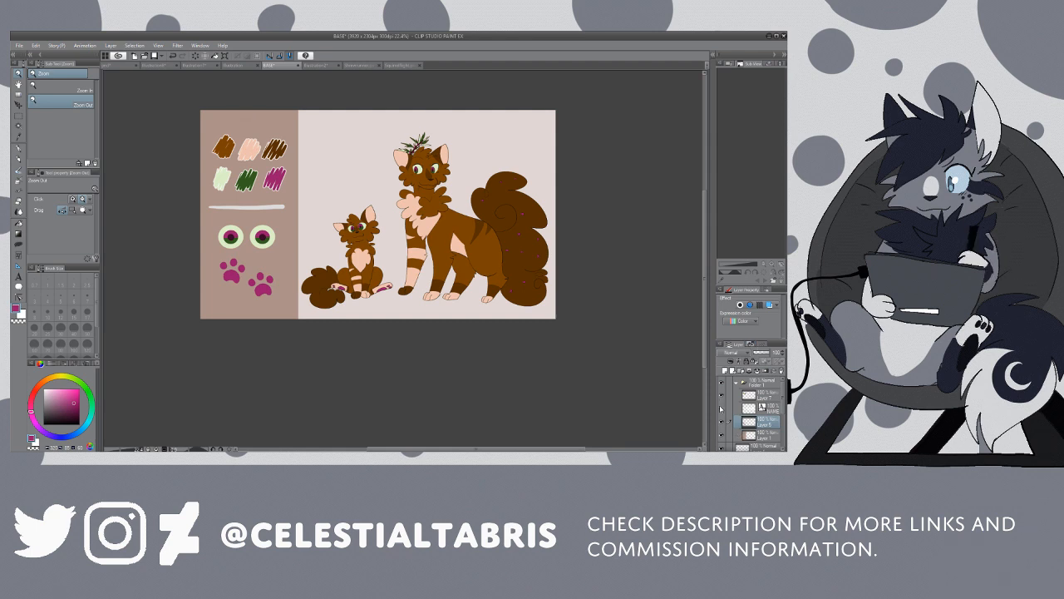
pyautogui.click(749, 409)
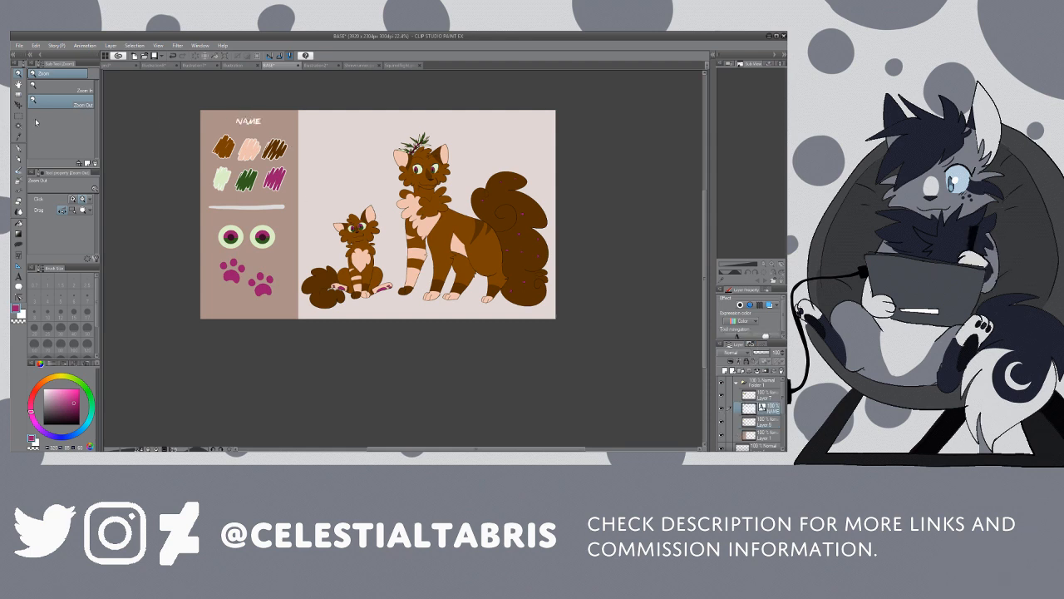
pyautogui.click(19, 277)
pyautogui.click(258, 122)
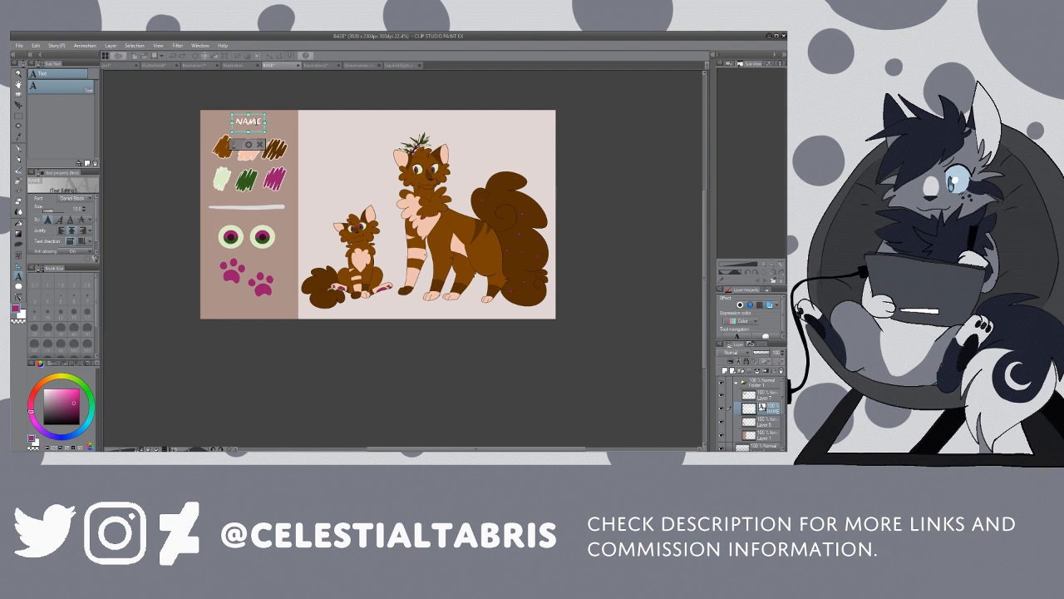
pyautogui.click(261, 123)
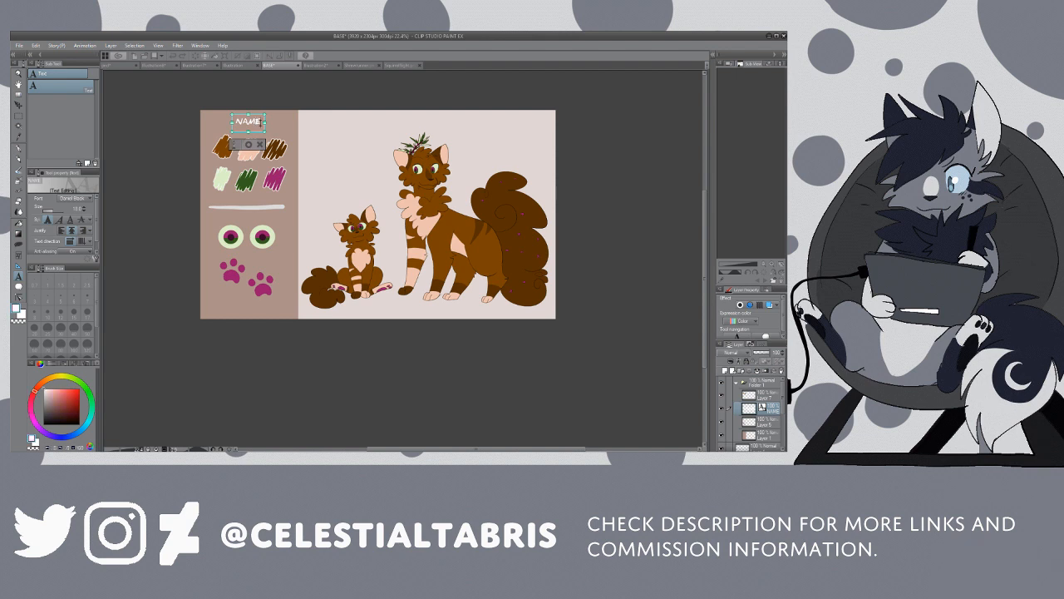
pyautogui.press('BackSpace')
pyautogui.press('BackSpace')
pyautogui.press('BackSpace')
pyautogui.press('BackSpace')
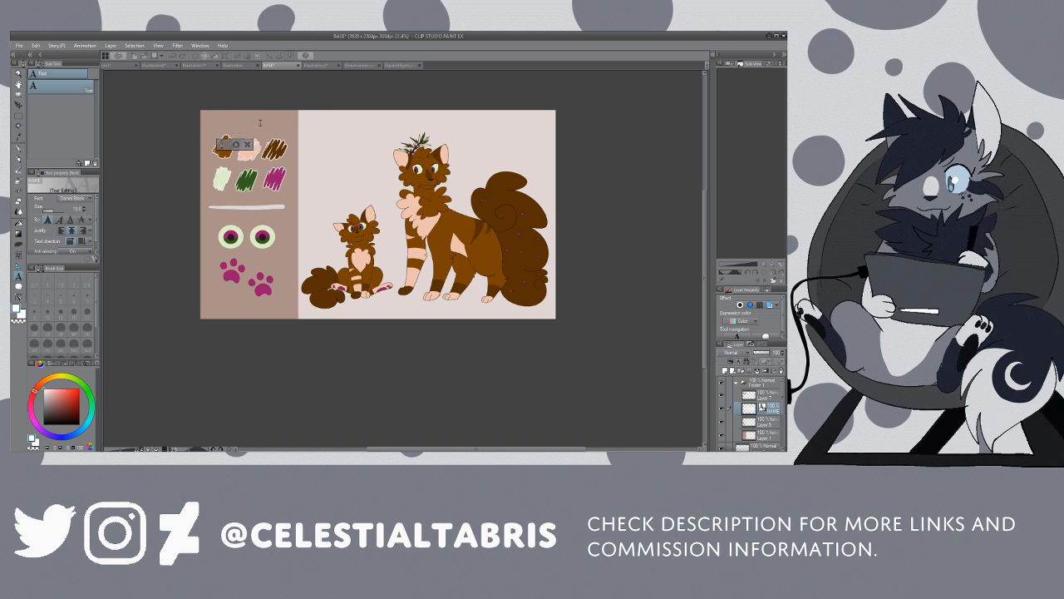
pyautogui.write('JUNIPER')
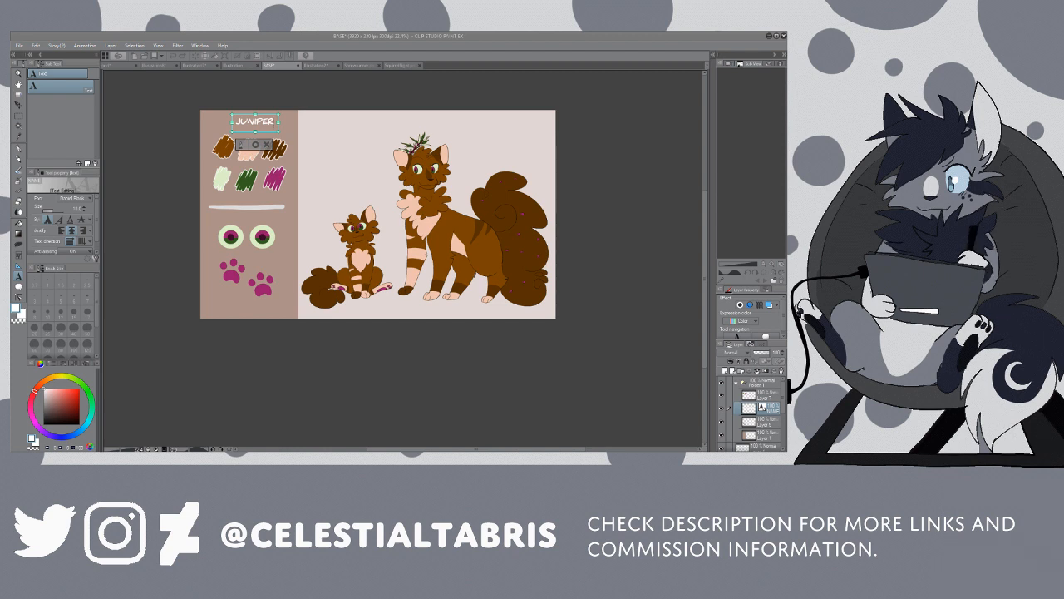
# Step: Extend the sidebar's name text to read JUNIPERSTORM
pyautogui.scroll(3, 472, 161)
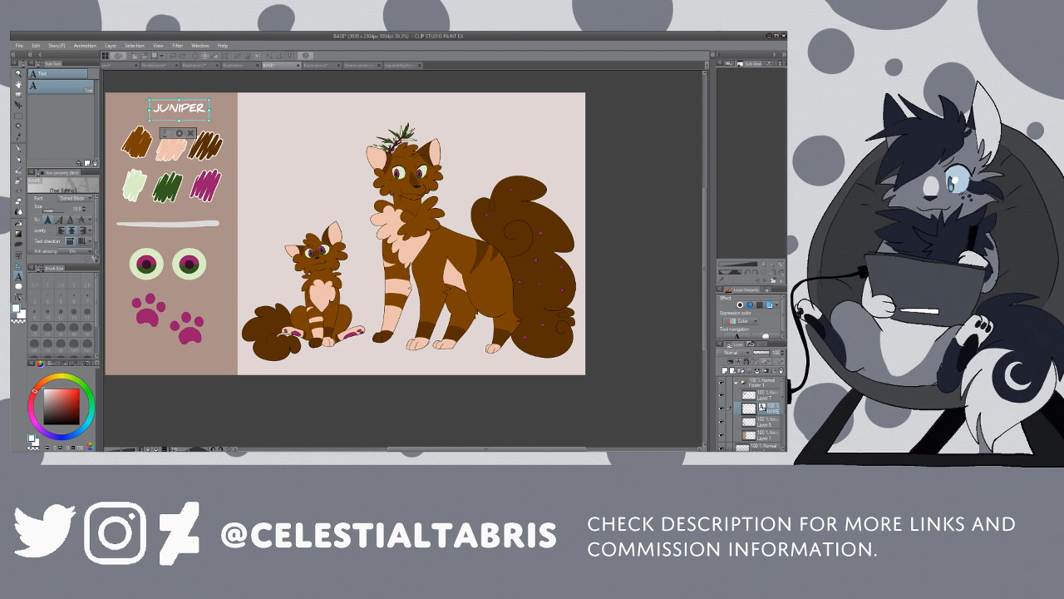
pyautogui.moveTo(486, 449); pyautogui.dragTo(437, 449)
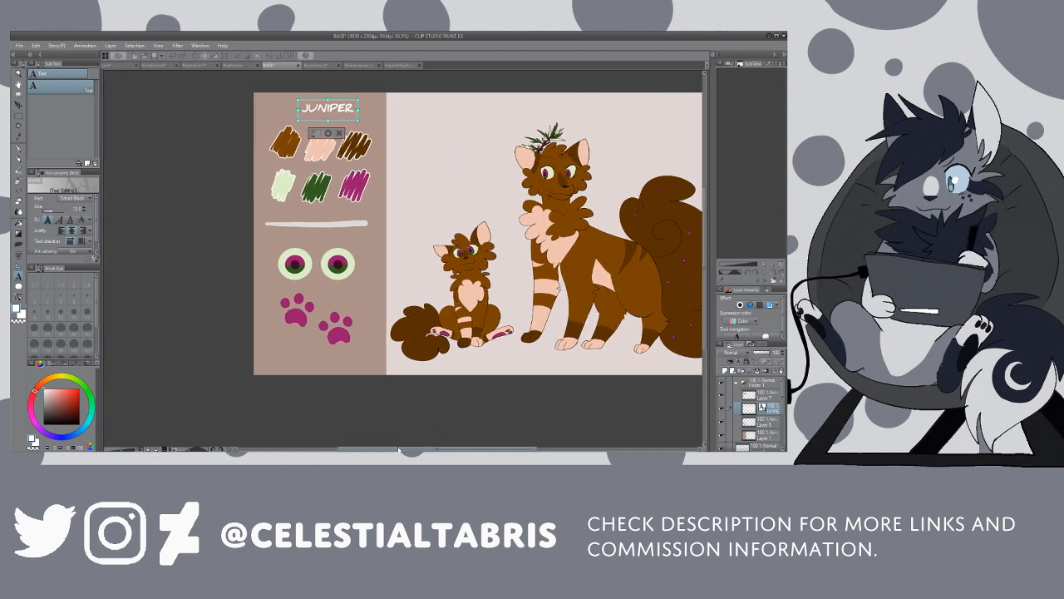
pyautogui.scroll(1, 440, 198)
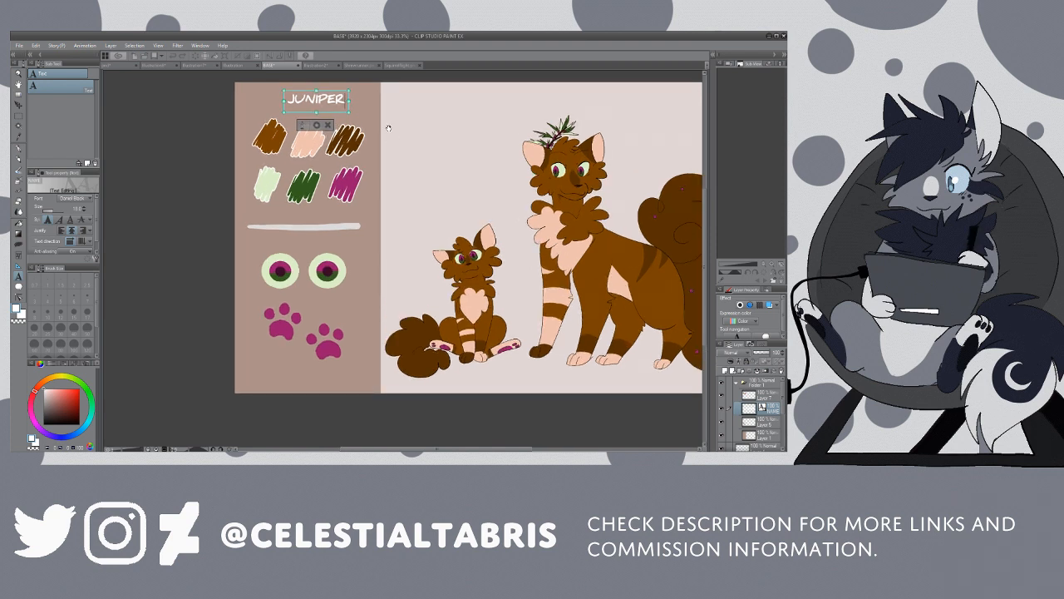
pyautogui.write('ST')
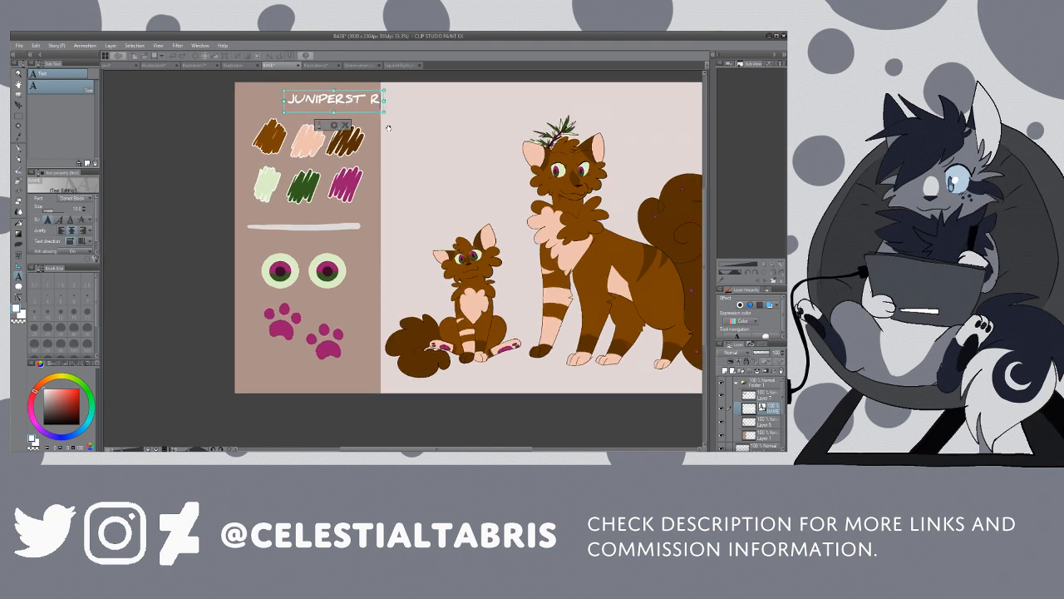
pyautogui.press('BackSpace')
pyautogui.write('RSTORM')
# Step: Enlarge and retype the O in JUNIPERSTORM, and move the name so it sits centred above the swatches
pyautogui.click(363, 102)
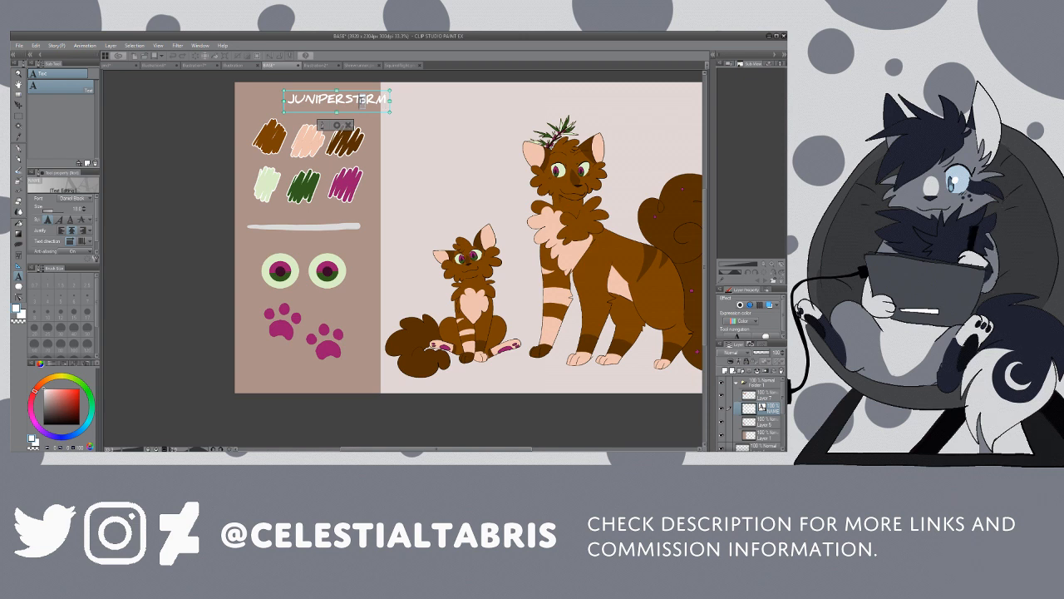
pyautogui.click(85, 207)
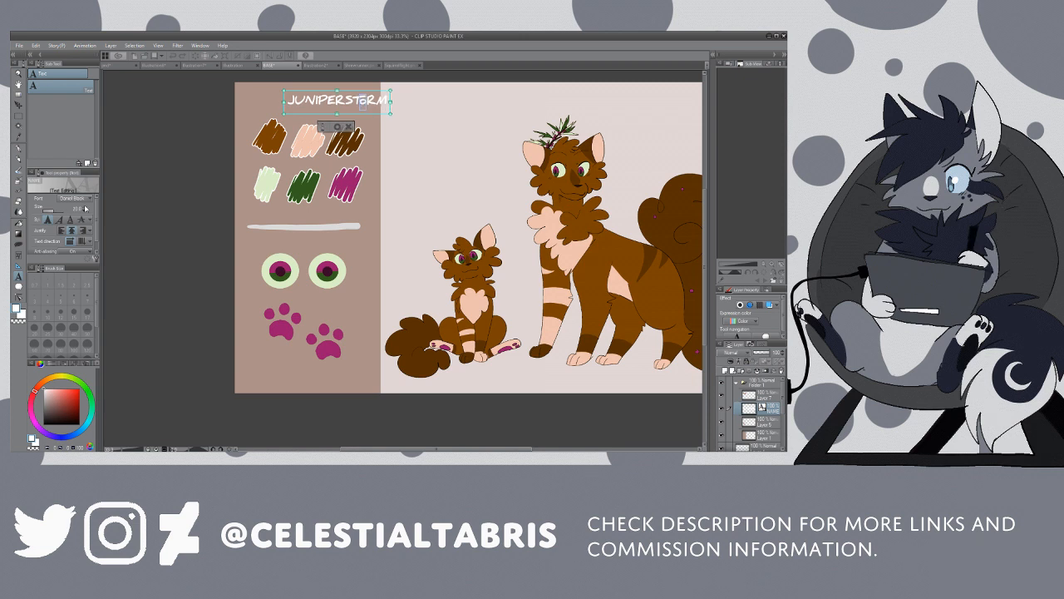
pyautogui.click(84, 207)
pyautogui.click(85, 208)
pyautogui.click(85, 207)
pyautogui.click(85, 207)
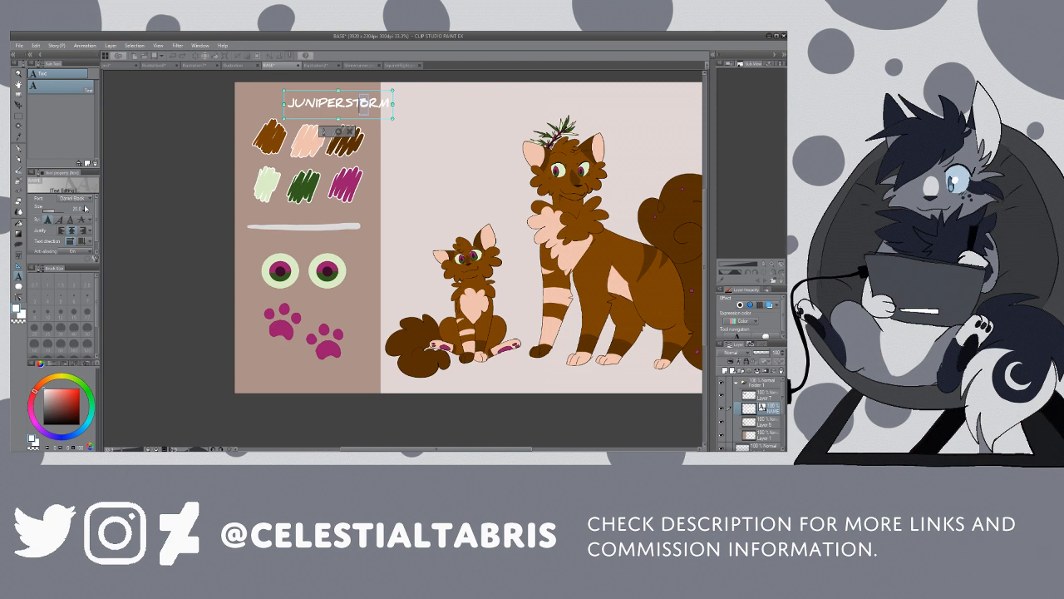
pyautogui.press('BackSpace')
pyautogui.write('O')
pyautogui.click(19, 106)
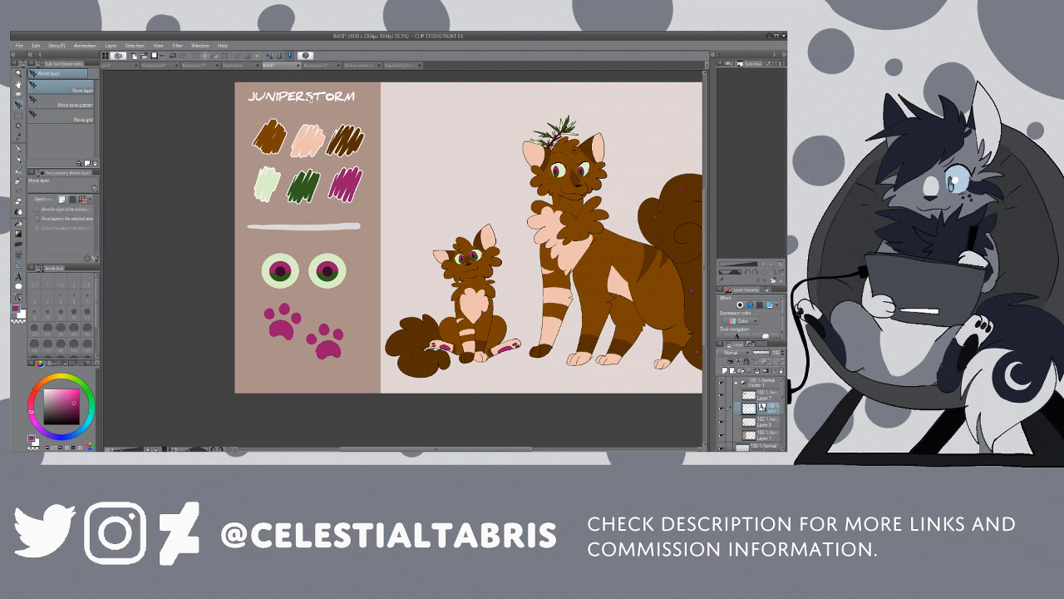
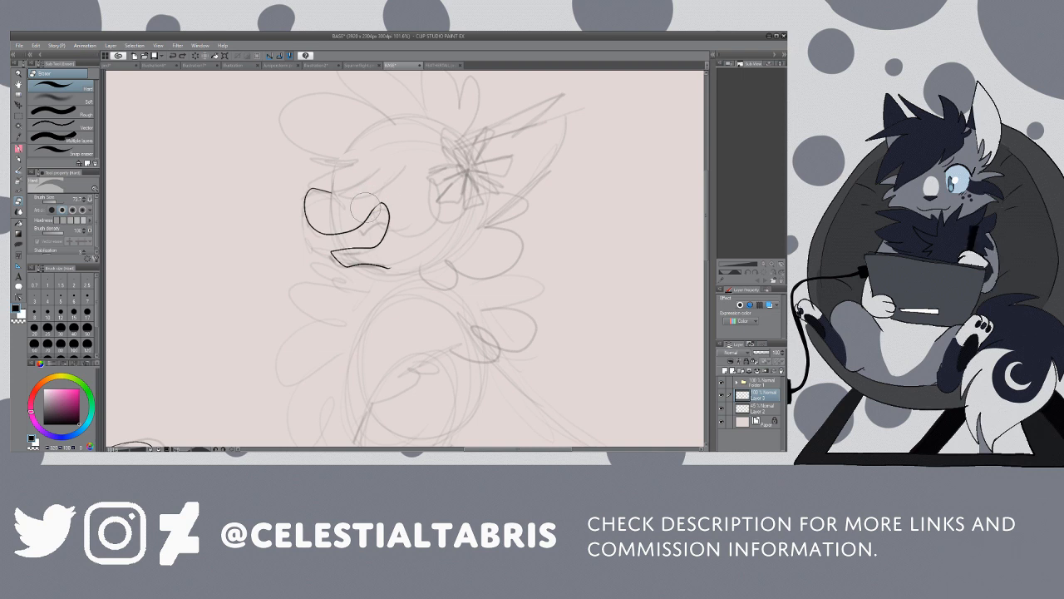
# Step: Undo the inked lines of the large cat's muzzle and open mouth
pyautogui.moveTo(387, 204)
pyautogui.mouseDown()
pyautogui.moveTo(375, 243)
pyautogui.moveTo(366, 214)
pyautogui.moveTo(373, 207)
pyautogui.moveTo(392, 222)
pyautogui.moveTo(365, 248)
pyautogui.mouseUp()
pyautogui.press('p')
pyautogui.hotkey('ctrl', 'z')
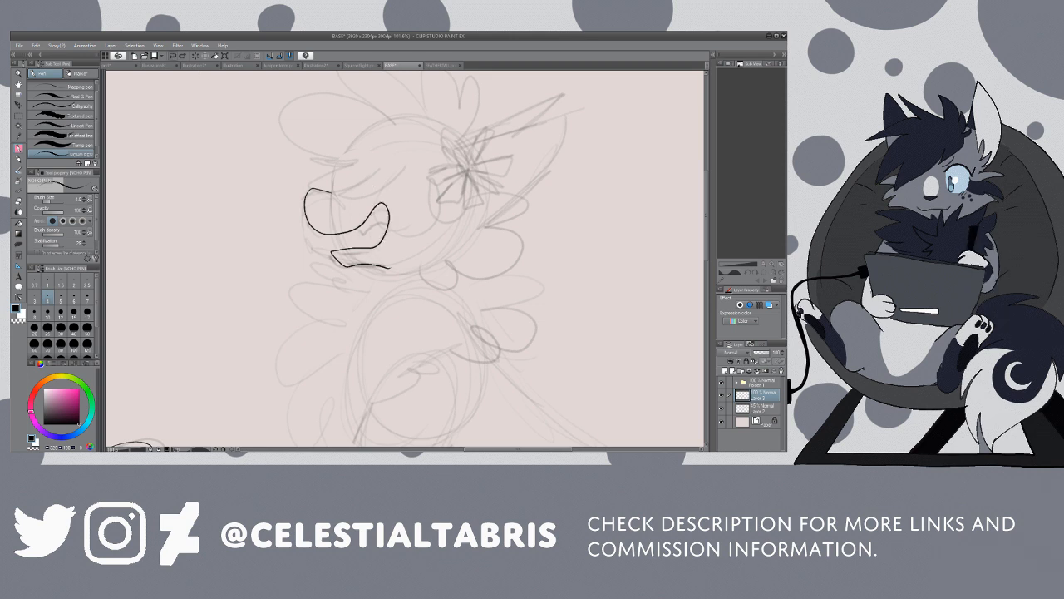
pyautogui.hotkey('ctrl', 'z')
pyautogui.hotkey('ctrl', 'z')
pyautogui.hotkey('ctrl', 'z')
pyautogui.hotkey('ctrl', 'z')
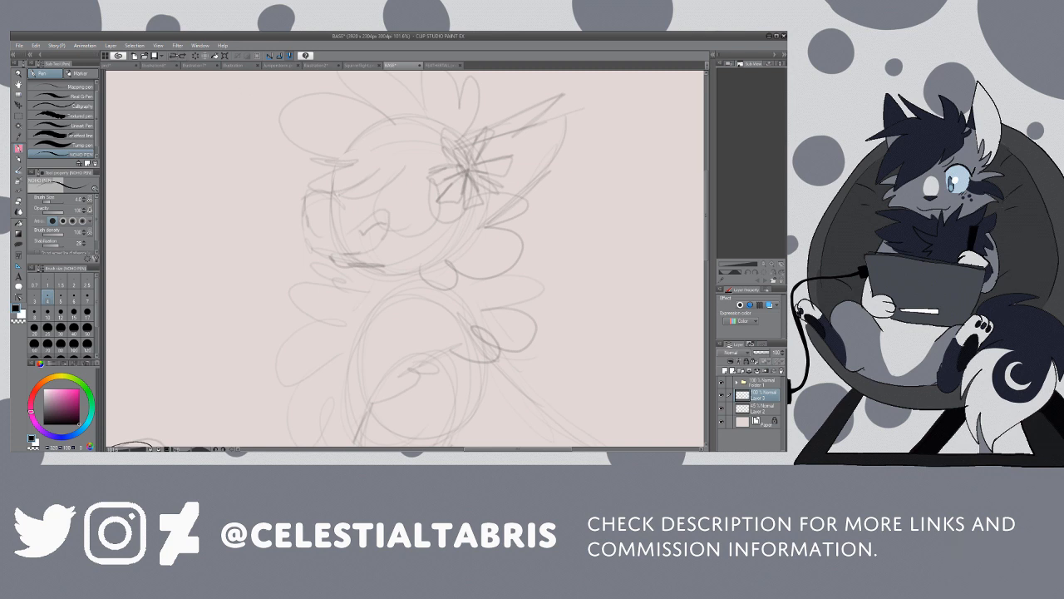
# Step: Re-ink the large cat's muzzle, open mouth and jaw over the sketch and add the pointed teeth
pyautogui.click(182, 56)
pyautogui.click(173, 56)
pyautogui.moveTo(339, 198)
pyautogui.mouseDown()
pyautogui.moveTo(305, 196)
pyautogui.moveTo(306, 223)
pyautogui.moveTo(317, 236)
pyautogui.moveTo(342, 234)
pyautogui.moveTo(382, 206)
pyautogui.moveTo(385, 237)
pyautogui.moveTo(332, 251)
pyautogui.moveTo(342, 265)
pyautogui.moveTo(388, 273)
pyautogui.mouseUp()
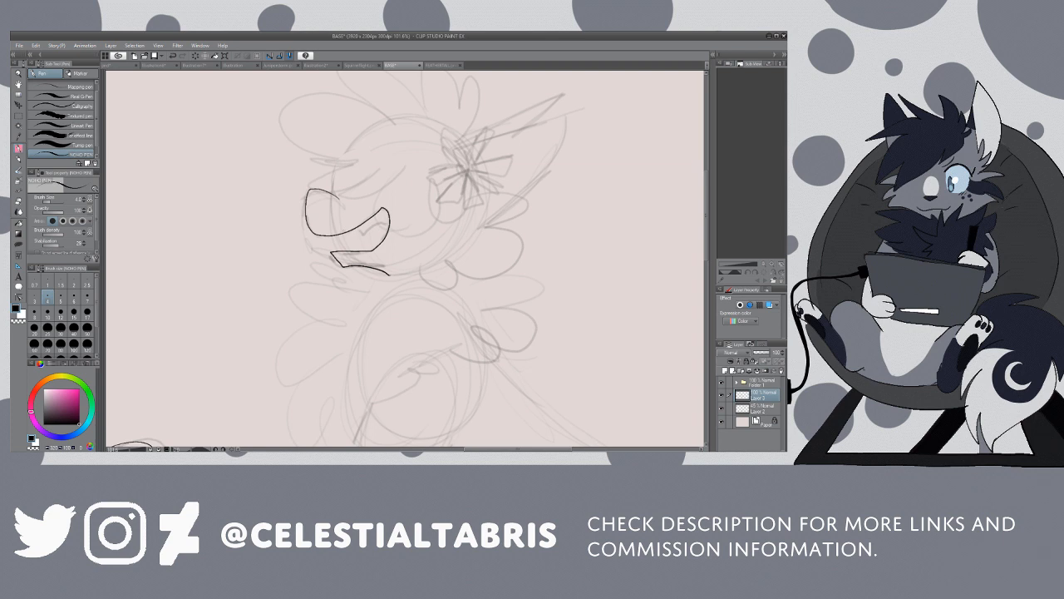
pyautogui.moveTo(354, 235)
pyautogui.mouseDown()
pyautogui.moveTo(377, 222)
pyautogui.moveTo(372, 243)
pyautogui.mouseUp()
# Step: Ink the rounded cheek fur tufts behind the large cat's mouth and trim the end of the jaw line
pyautogui.press('/')
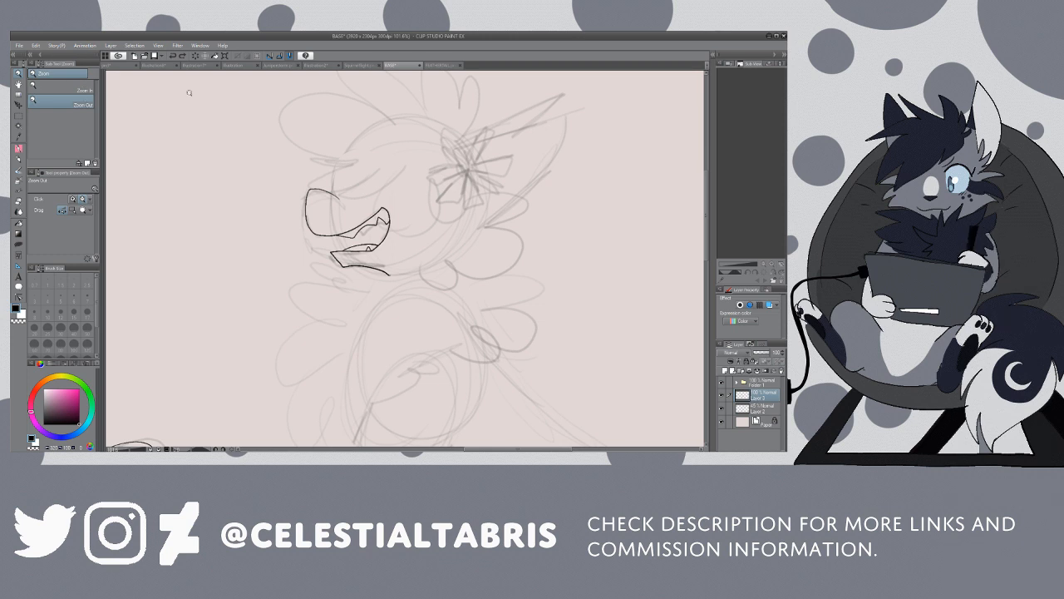
pyautogui.click(482, 175)
pyautogui.scroll(3, 480, 183)
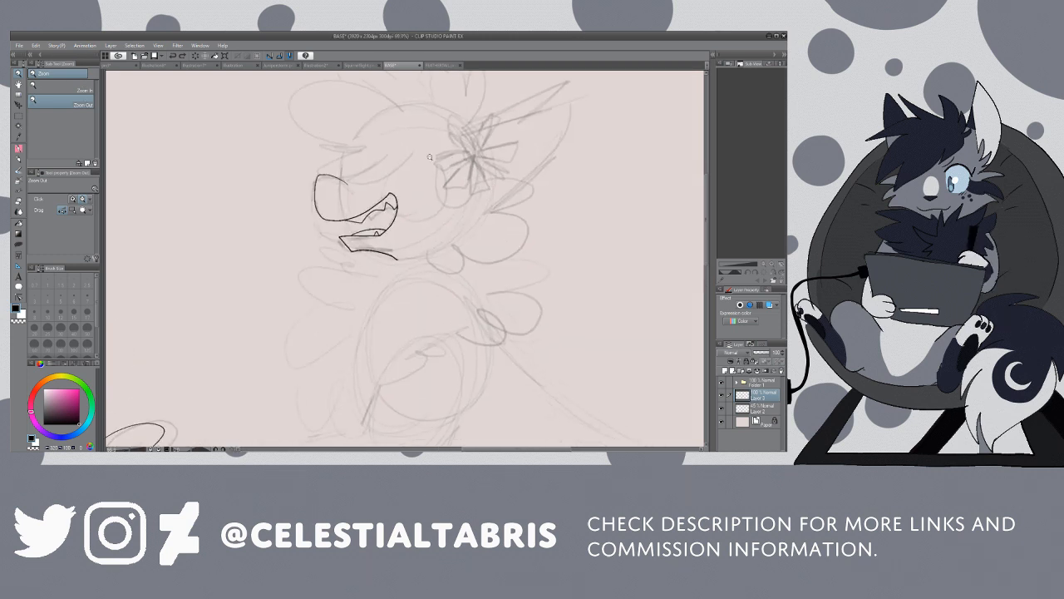
pyautogui.press('p')
pyautogui.moveTo(457, 187)
pyautogui.mouseDown()
pyautogui.moveTo(484, 158)
pyautogui.moveTo(472, 166)
pyautogui.moveTo(507, 171)
pyautogui.moveTo(533, 192)
pyautogui.moveTo(485, 197)
pyautogui.moveTo(524, 217)
pyautogui.moveTo(496, 236)
pyautogui.moveTo(474, 226)
pyautogui.moveTo(485, 254)
pyautogui.moveTo(429, 252)
pyautogui.mouseUp()
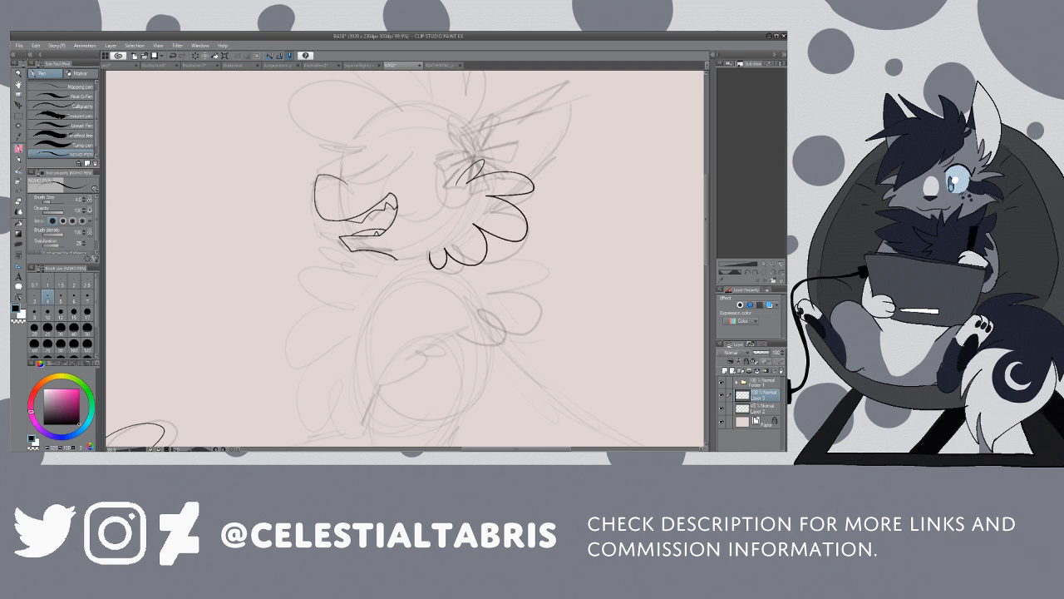
pyautogui.press('e')
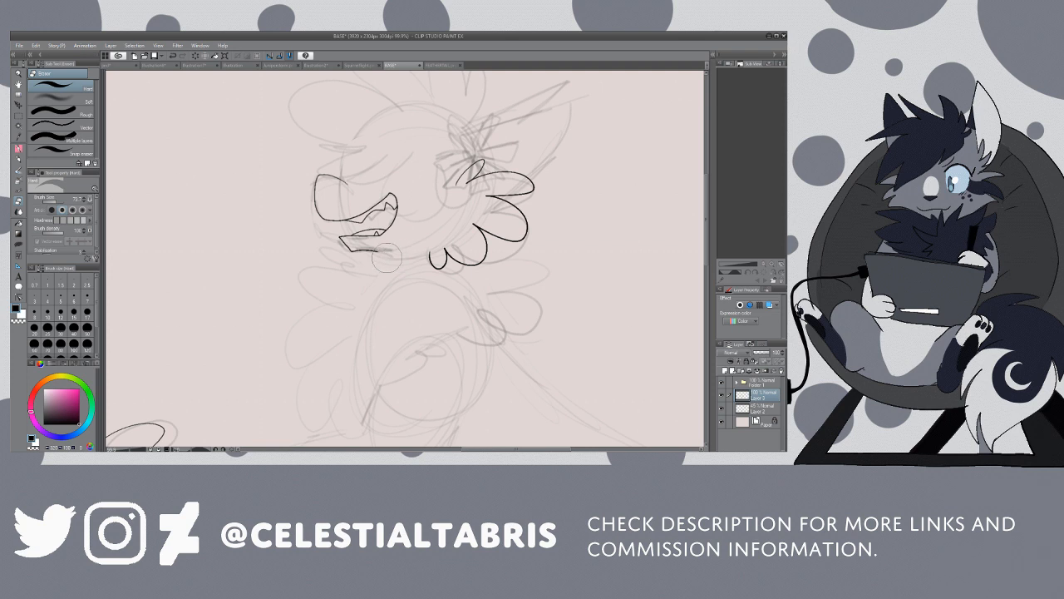
# Step: Ink the fluffy neck ruff on both sides of the large cat's chest, from the chin down to the shoulder
pyautogui.press('p')
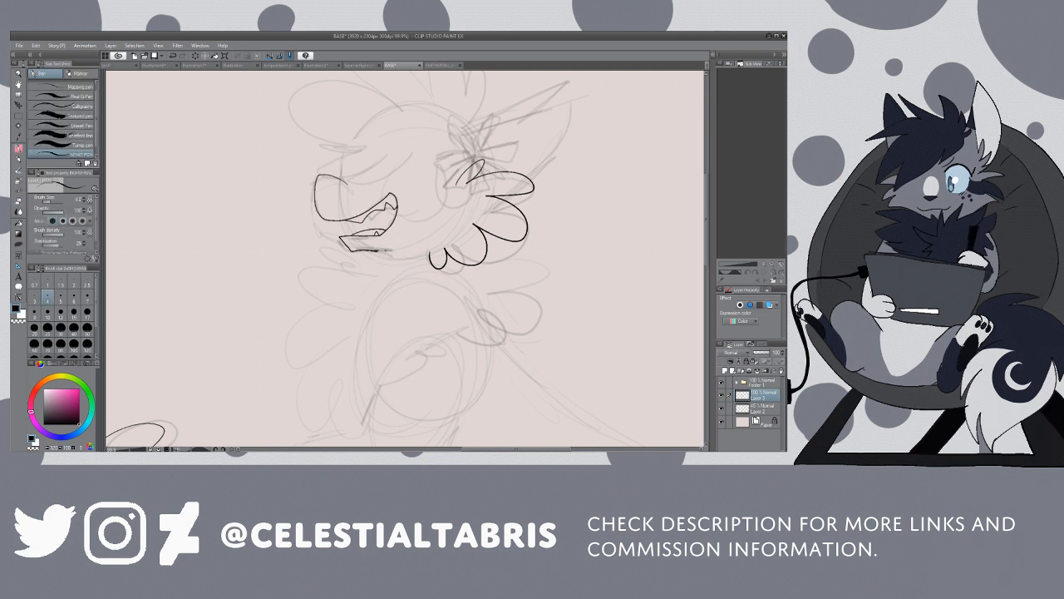
pyautogui.moveTo(376, 250)
pyautogui.mouseDown()
pyautogui.moveTo(345, 251)
pyautogui.moveTo(355, 271)
pyautogui.moveTo(323, 261)
pyautogui.moveTo(295, 280)
pyautogui.moveTo(348, 302)
pyautogui.moveTo(300, 324)
pyautogui.moveTo(295, 360)
pyautogui.moveTo(333, 338)
pyautogui.moveTo(306, 400)
pyautogui.moveTo(336, 371)
pyautogui.moveTo(340, 415)
pyautogui.moveTo(345, 390)
pyautogui.moveTo(359, 428)
pyautogui.mouseUp()
pyautogui.hotkey('ctrl', 'z')
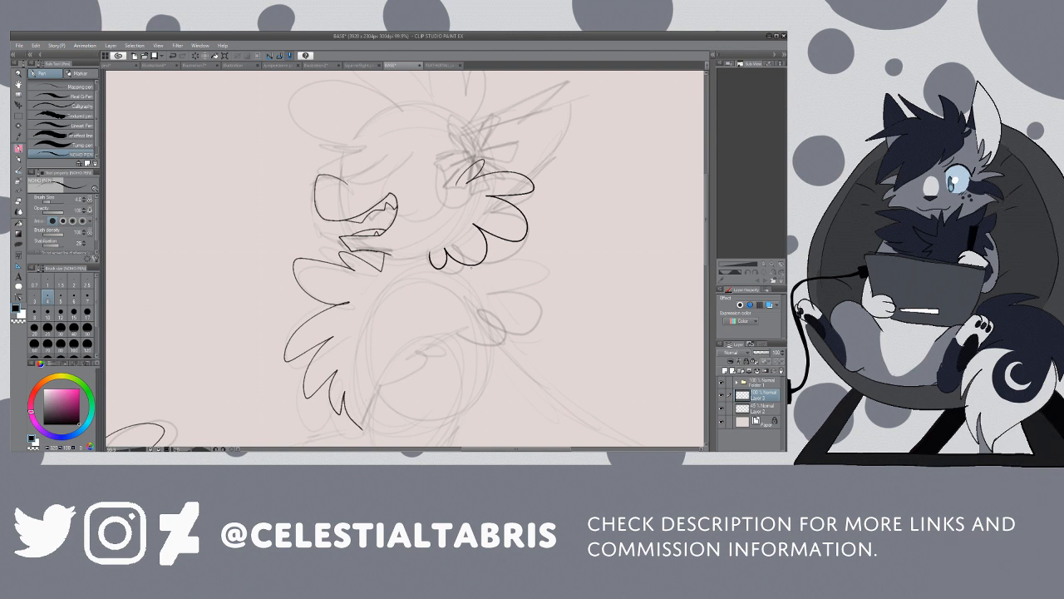
pyautogui.moveTo(467, 268)
pyautogui.mouseDown()
pyautogui.moveTo(532, 266)
pyautogui.moveTo(499, 301)
pyautogui.moveTo(520, 333)
pyautogui.moveTo(471, 333)
pyautogui.moveTo(455, 317)
pyautogui.mouseUp()
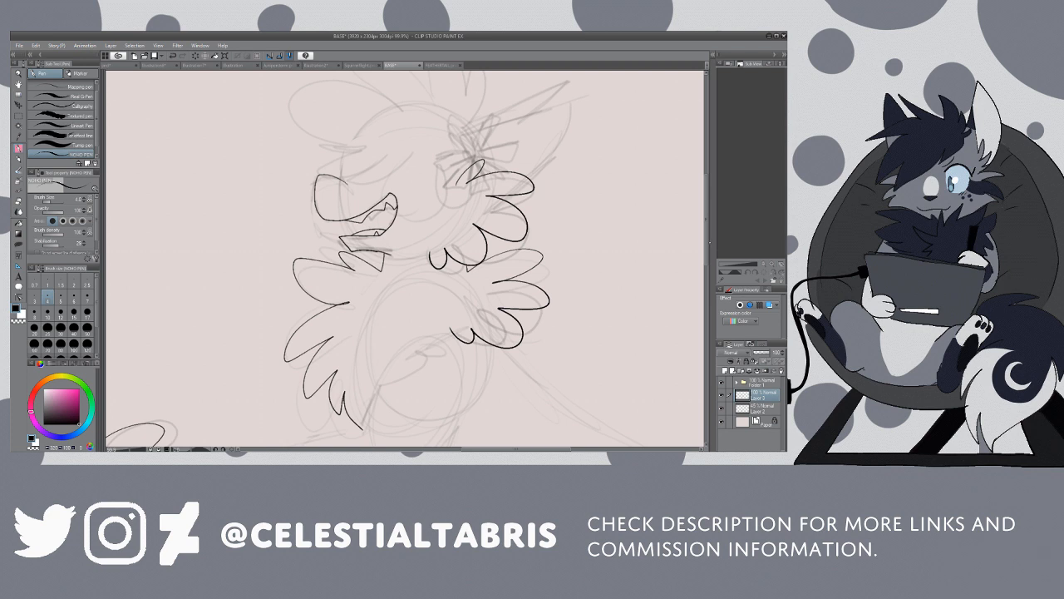
# Step: Ink the large cat's fluffy head hair and fringe with a pen, and clean up the lines near the ear with a smaller eraser
pyautogui.moveTo(707, 241); pyautogui.dragTo(708, 225)
pyautogui.moveTo(464, 194)
pyautogui.mouseDown()
pyautogui.moveTo(478, 133)
pyautogui.moveTo(432, 147)
pyautogui.moveTo(370, 143)
pyautogui.moveTo(379, 171)
pyautogui.moveTo(341, 217)
pyautogui.moveTo(372, 242)
pyautogui.moveTo(399, 212)
pyautogui.moveTo(462, 193)
pyautogui.mouseUp()
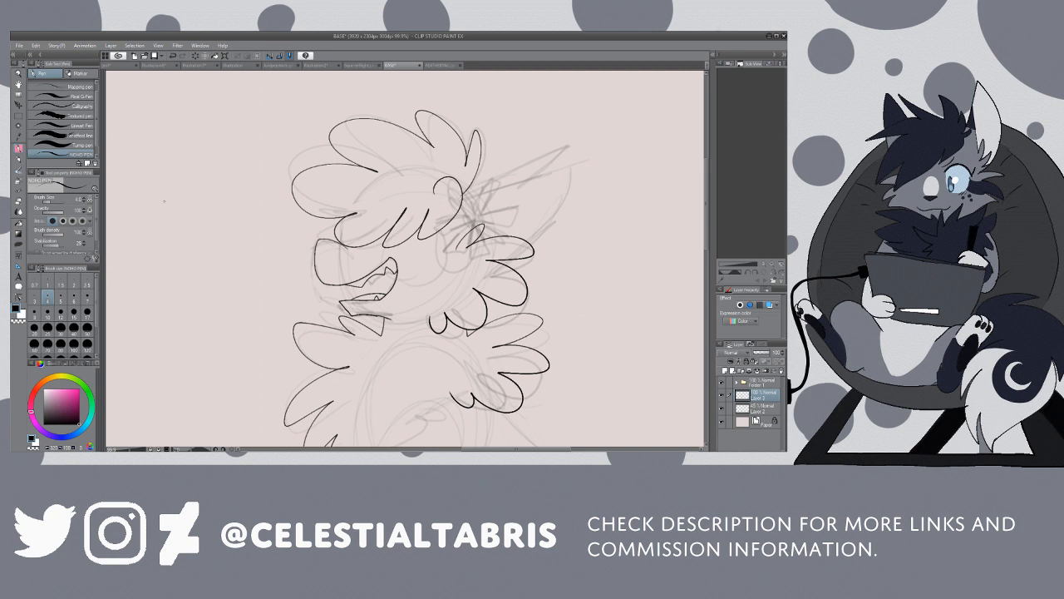
pyautogui.press('e')
pyautogui.press('[')
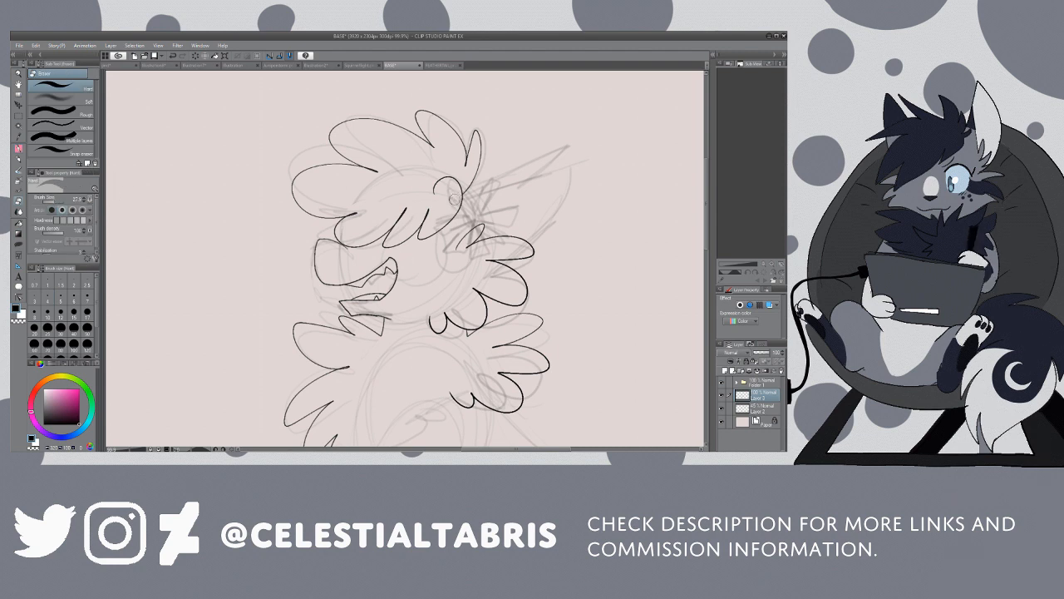
# Step: Ink both of the large cat's pointed ears behind the hair and tidy them with the eraser reduced to size 12
pyautogui.press('p')
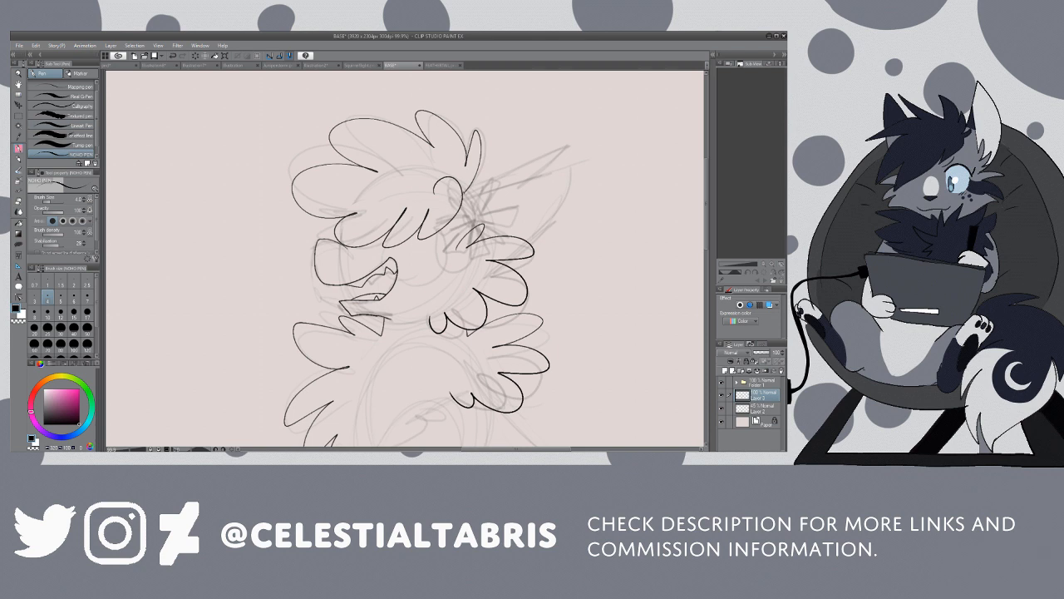
pyautogui.moveTo(462, 189)
pyautogui.mouseDown()
pyautogui.moveTo(564, 165)
pyautogui.moveTo(567, 193)
pyautogui.moveTo(522, 238)
pyautogui.mouseUp()
pyautogui.moveTo(533, 184); pyautogui.dragTo(502, 236)
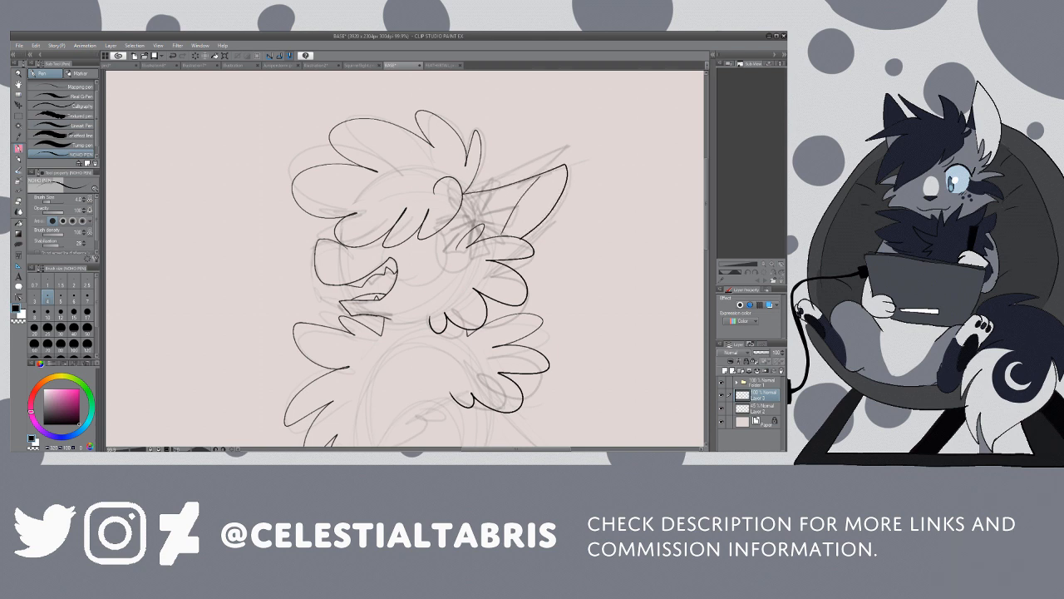
pyautogui.moveTo(478, 176)
pyautogui.mouseDown()
pyautogui.moveTo(547, 147)
pyautogui.moveTo(541, 169)
pyautogui.mouseUp()
pyautogui.press('e')
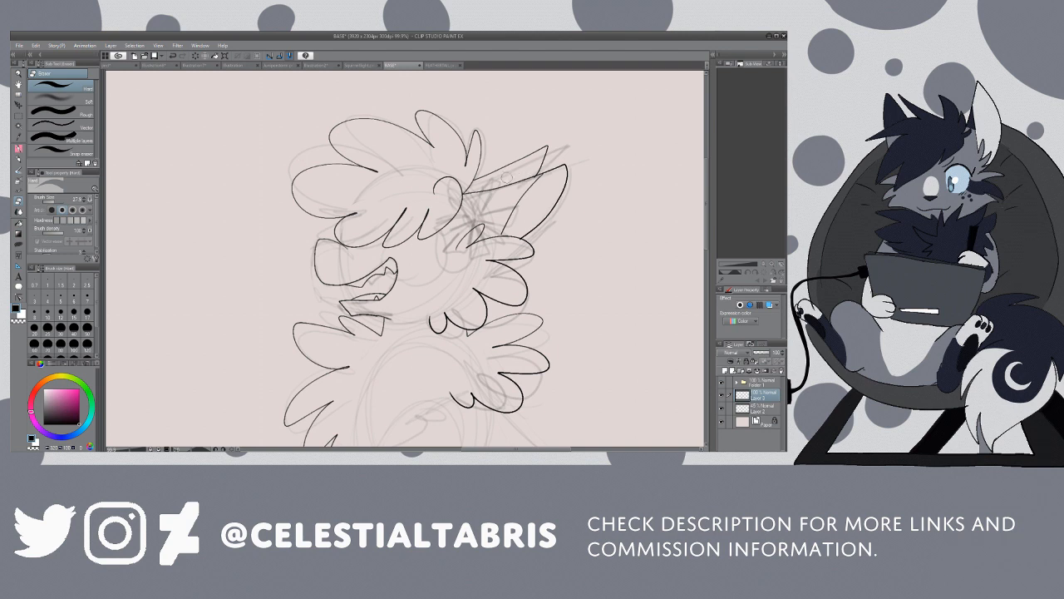
pyautogui.press('[')
pyautogui.press('[')
pyautogui.press('[')
# Step: Ink the short neck line under the cheek fur, and the large cat's raised foreleg down to the paw and toes
pyautogui.scroll(-5, 616, 181)
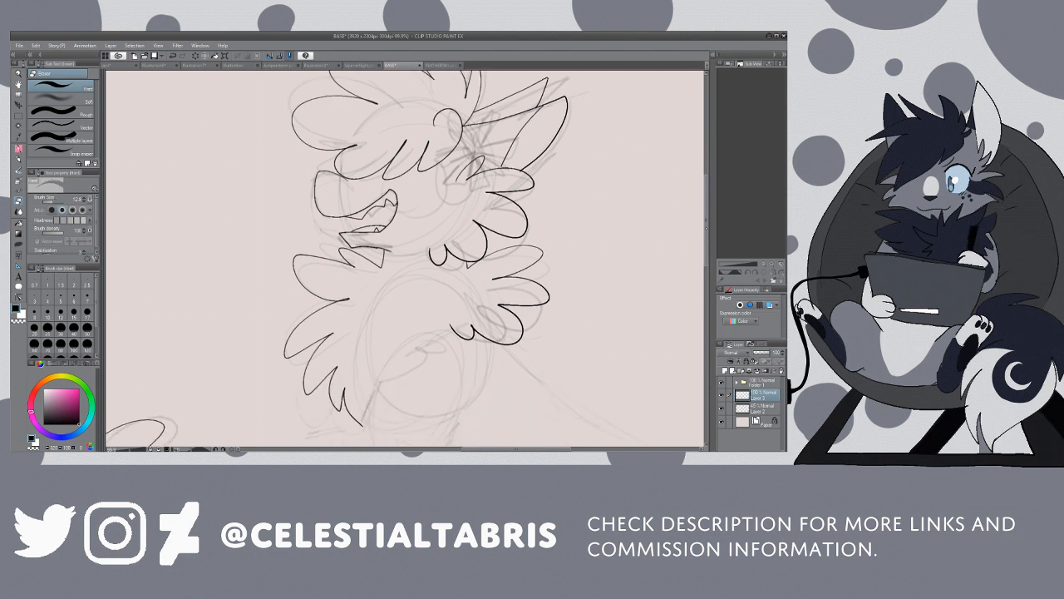
pyautogui.press('p')
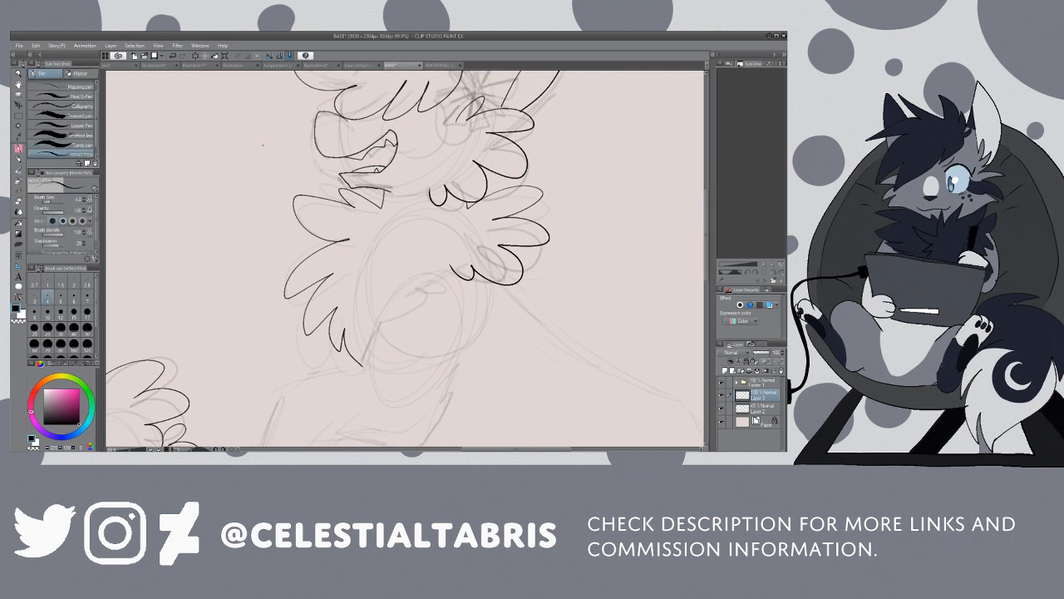
pyautogui.moveTo(409, 192); pyautogui.dragTo(427, 190)
pyautogui.scroll(-5, 668, 240)
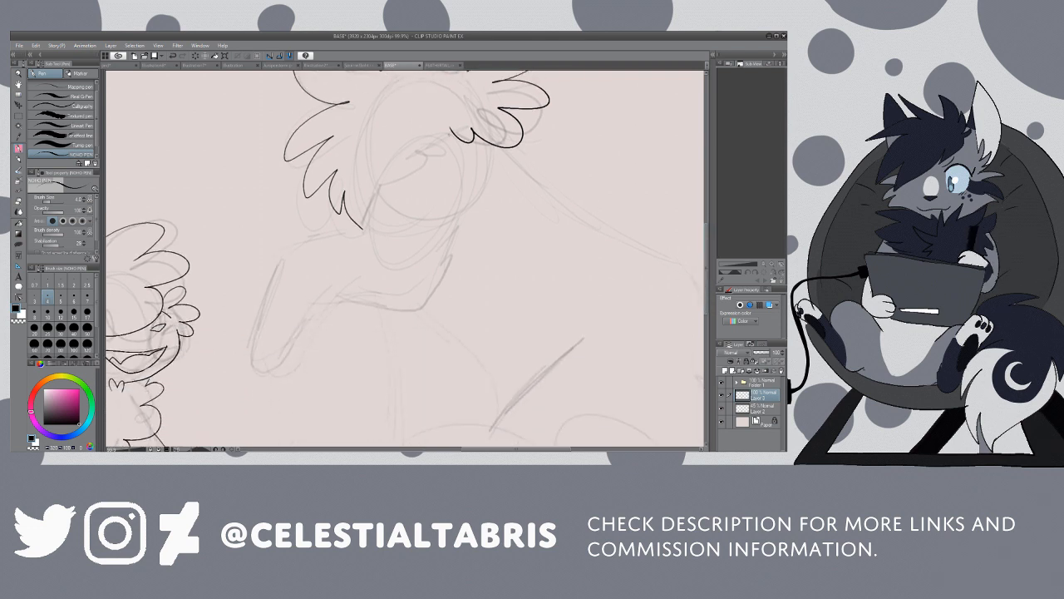
pyautogui.moveTo(450, 136)
pyautogui.mouseDown()
pyautogui.moveTo(419, 153)
pyautogui.moveTo(364, 229)
pyautogui.moveTo(299, 241)
pyautogui.moveTo(246, 358)
pyautogui.moveTo(265, 381)
pyautogui.moveTo(268, 367)
pyautogui.moveTo(285, 376)
pyautogui.moveTo(308, 318)
pyautogui.moveTo(375, 298)
pyautogui.moveTo(402, 306)
pyautogui.mouseUp()
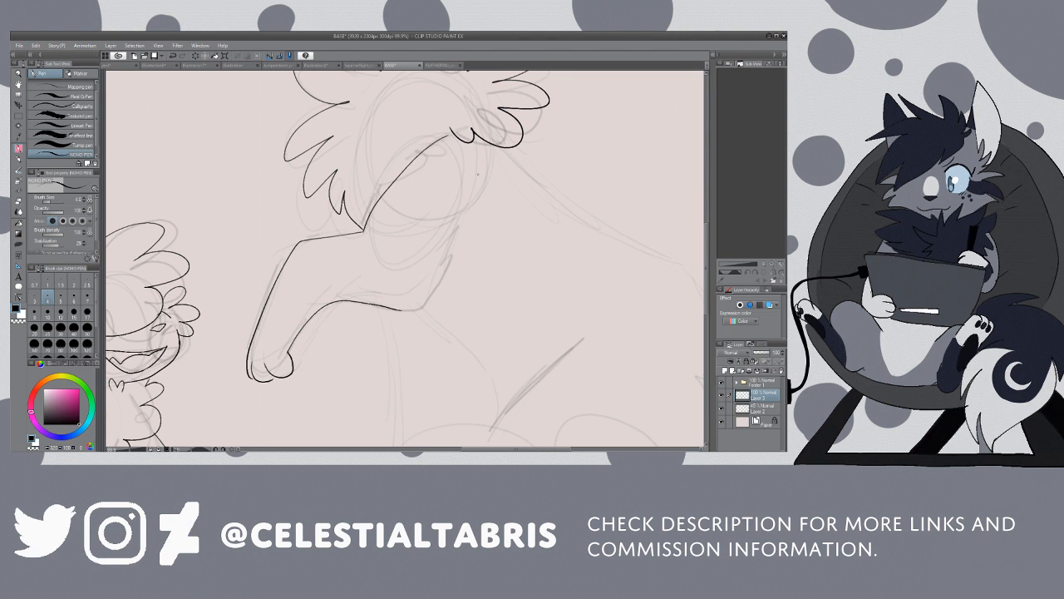
pyautogui.moveTo(479, 180)
pyautogui.mouseDown()
pyautogui.moveTo(440, 272)
pyautogui.moveTo(460, 267)
pyautogui.moveTo(458, 289)
pyautogui.moveTo(416, 322)
pyautogui.mouseUp()
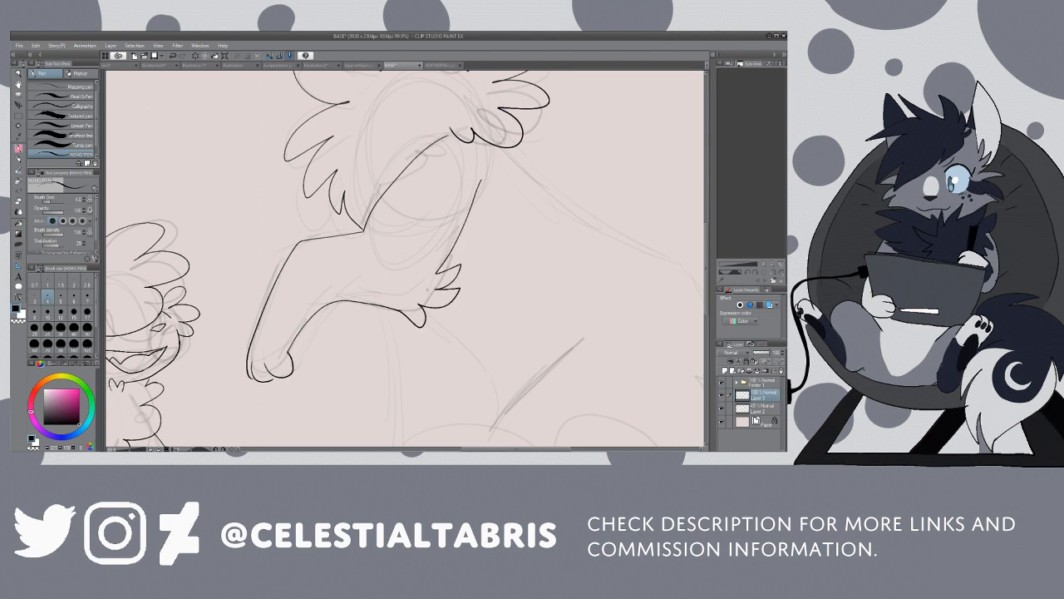
pyautogui.hotkey('ctrl', 'z')
pyautogui.hotkey('ctrl', 'z')
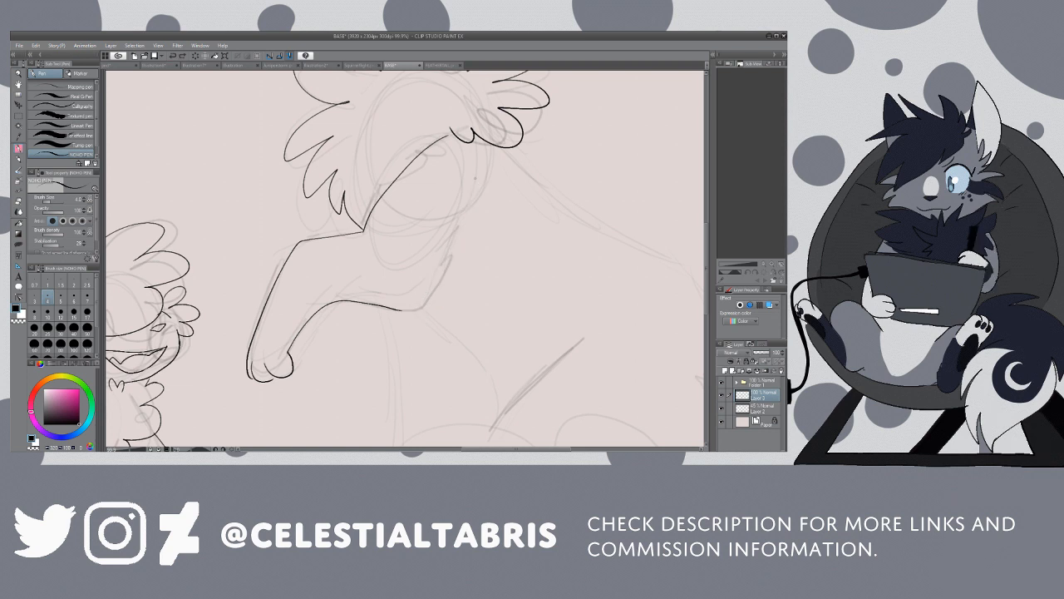
# Step: Ink the back edge of the raised foreleg with fur tufts at the elbow, and clean up the joins with the eraser
pyautogui.moveTo(487, 163)
pyautogui.mouseDown()
pyautogui.moveTo(457, 252)
pyautogui.moveTo(436, 272)
pyautogui.moveTo(473, 264)
pyautogui.moveTo(447, 281)
pyautogui.moveTo(466, 300)
pyautogui.moveTo(445, 323)
pyautogui.moveTo(399, 308)
pyautogui.mouseUp()
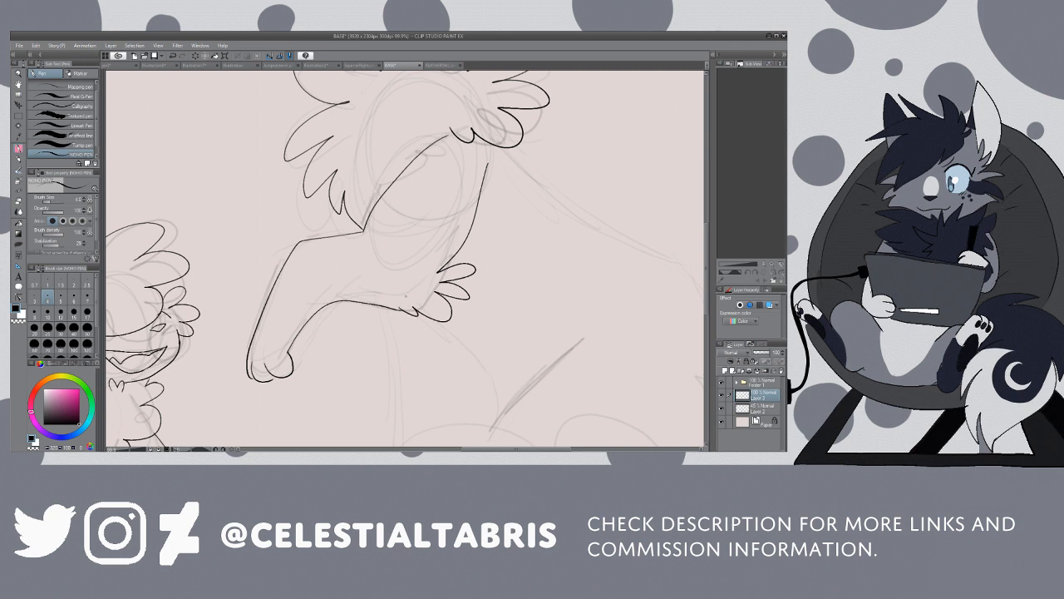
pyautogui.press('e')
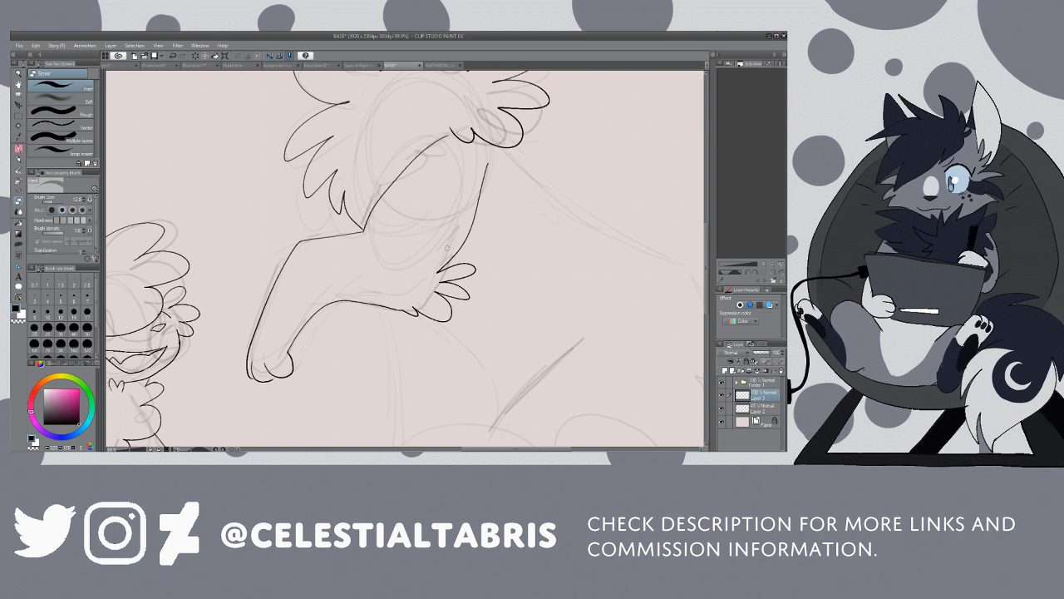
pyautogui.press('p')
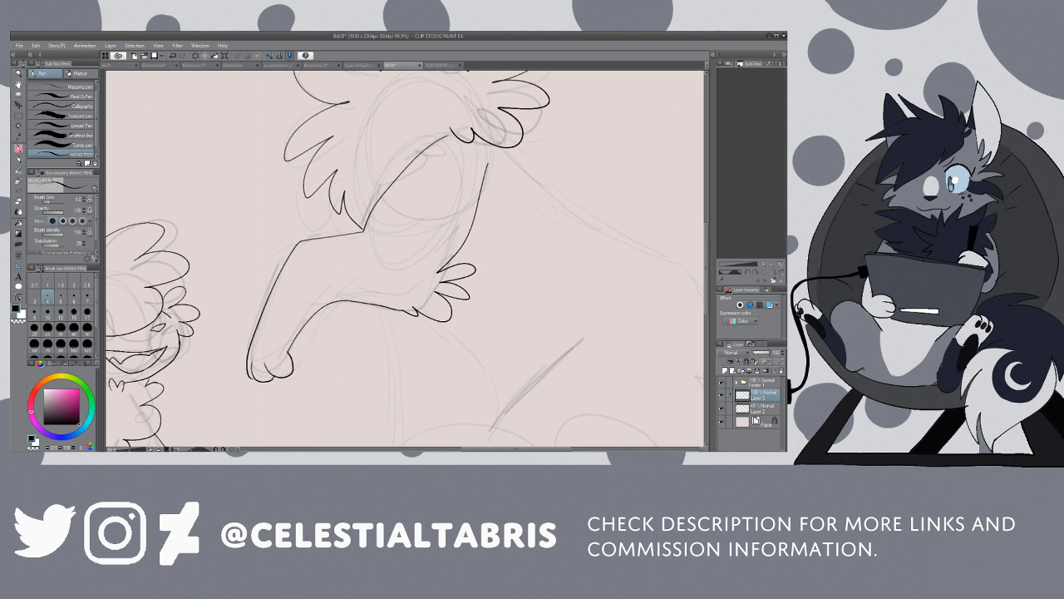
# Step: Ink the large cat's back from the shoulder down to the tufted rump, and the diagonal thigh line
pyautogui.press('/')
pyautogui.click(501, 197)
pyautogui.click(500, 199)
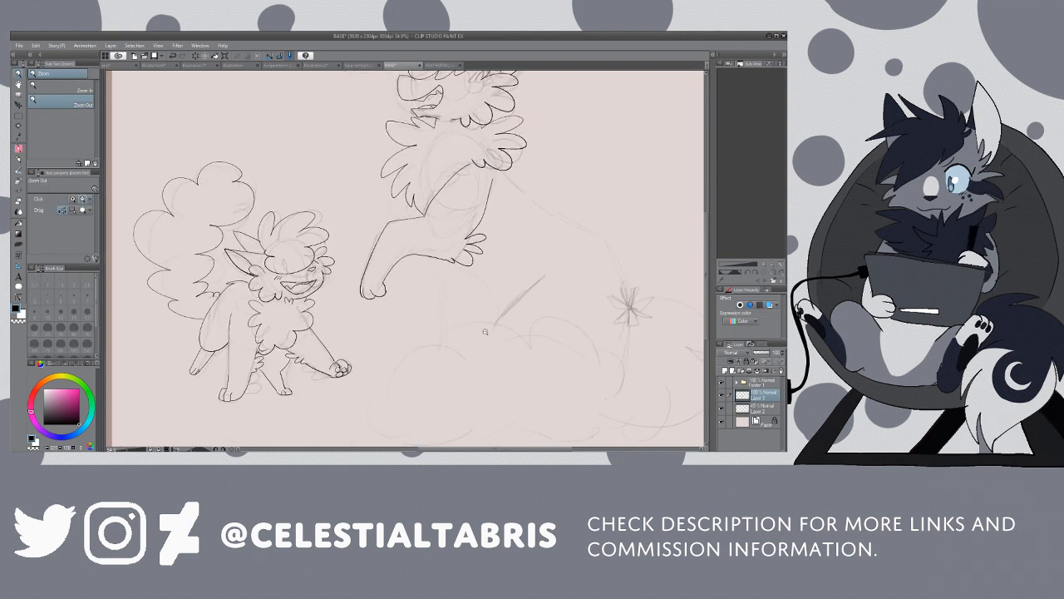
pyautogui.moveTo(483, 449); pyautogui.dragTo(514, 449)
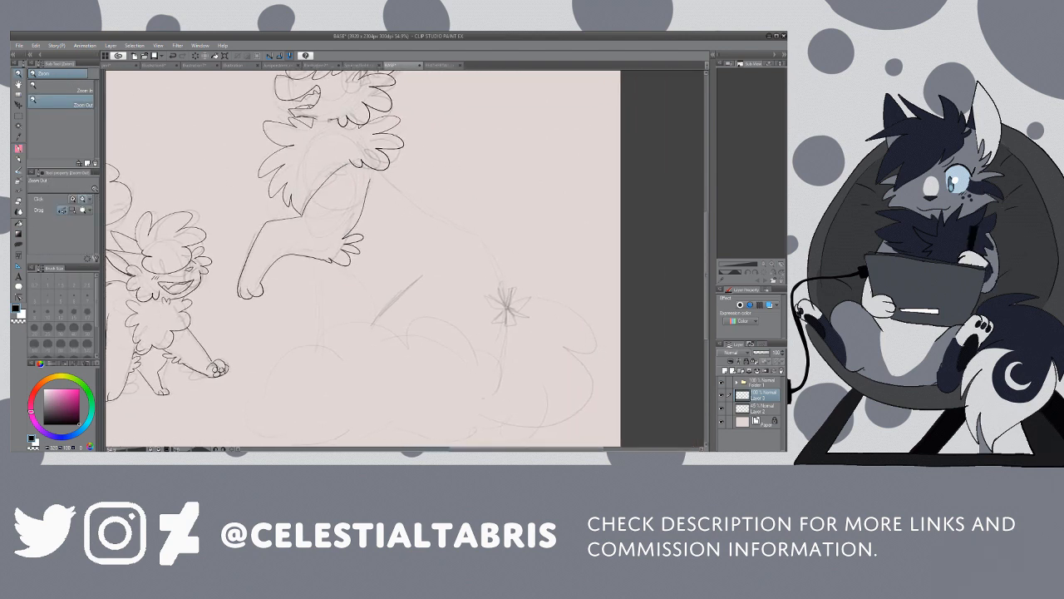
pyautogui.press('p')
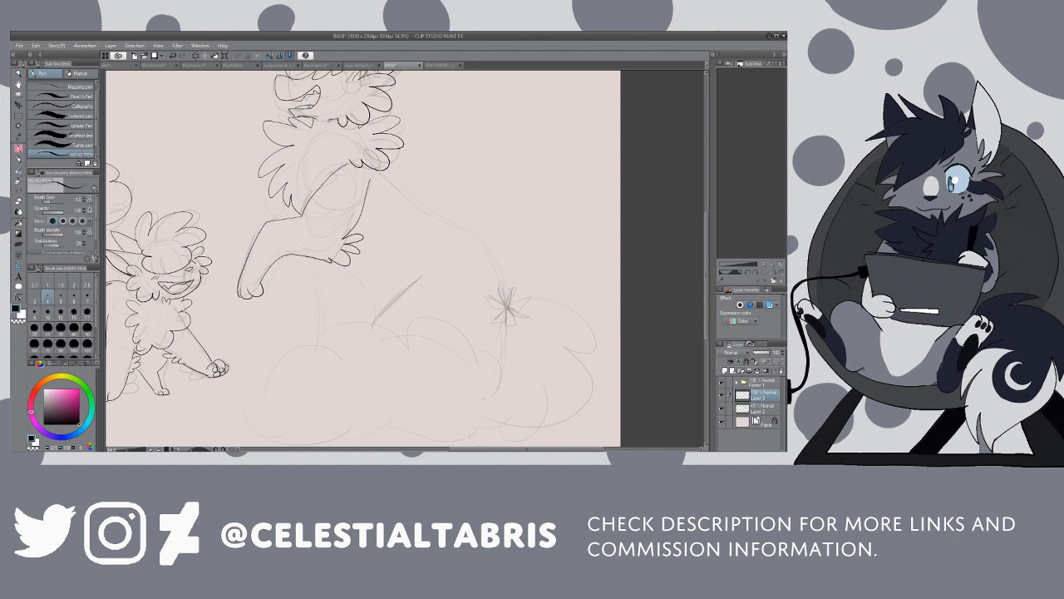
pyautogui.moveTo(373, 171)
pyautogui.mouseDown()
pyautogui.moveTo(469, 232)
pyautogui.moveTo(510, 287)
pyautogui.moveTo(504, 359)
pyautogui.mouseUp()
pyautogui.moveTo(424, 274); pyautogui.dragTo(372, 323)
# Step: Ink the belly line behind the elbow and the planted foreleg with fur tufts along its back edge
pyautogui.moveTo(337, 264); pyautogui.dragTo(379, 309)
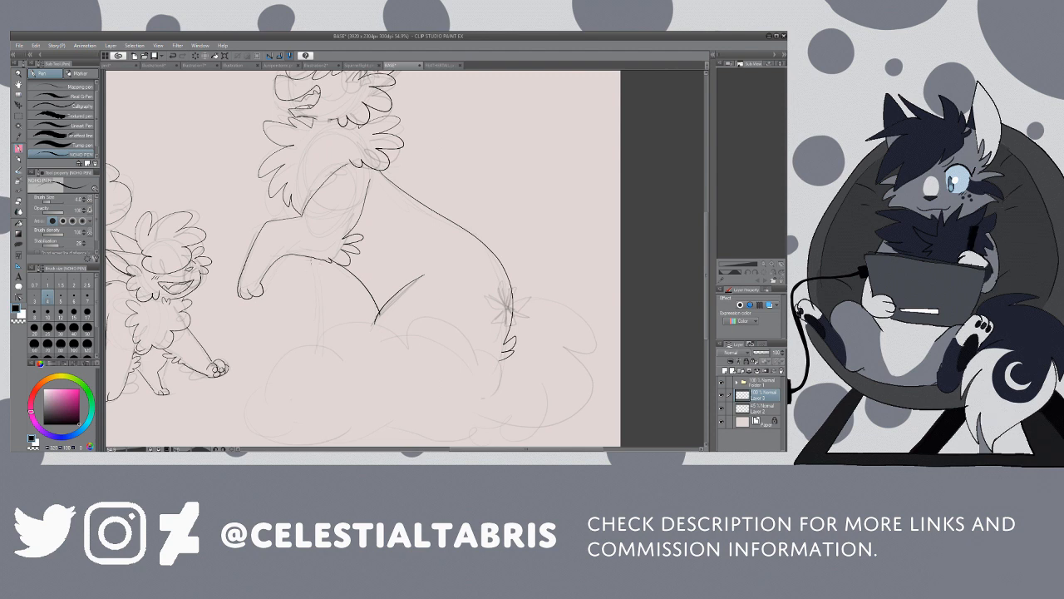
pyautogui.moveTo(308, 256); pyautogui.dragTo(312, 337)
pyautogui.moveTo(356, 283)
pyautogui.mouseDown()
pyautogui.moveTo(364, 312)
pyautogui.moveTo(348, 321)
pyautogui.mouseUp()
# Step: Ink the large cloud-shaped tail curling from the rump around the feet, reworking the lobes along its upper edge
pyautogui.moveTo(512, 306)
pyautogui.mouseDown()
pyautogui.moveTo(572, 326)
pyautogui.moveTo(596, 379)
pyautogui.moveTo(562, 428)
pyautogui.moveTo(494, 436)
pyautogui.mouseUp()
pyautogui.scroll(-5, 698, 303)
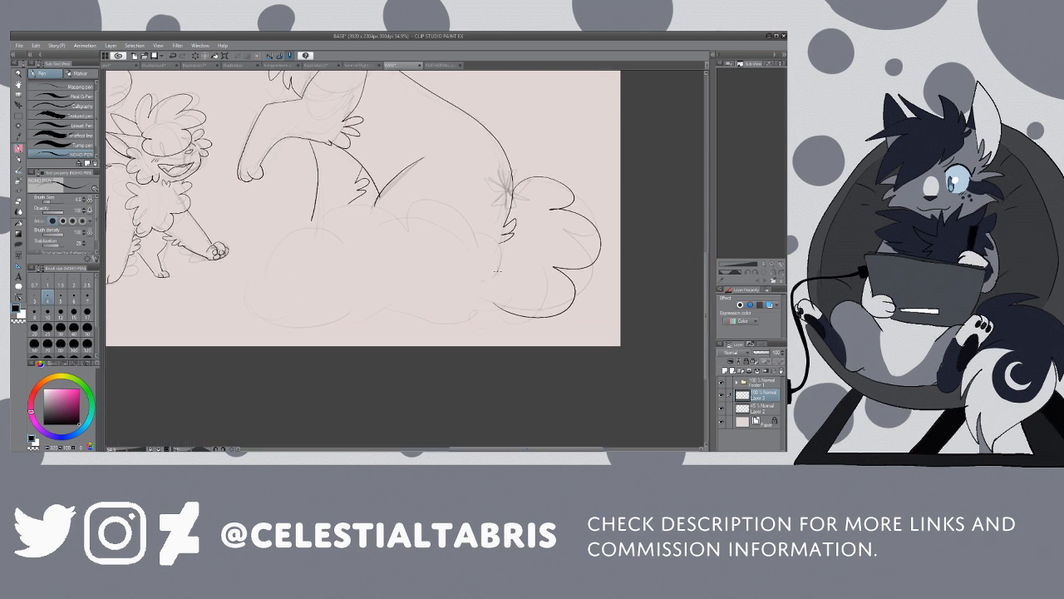
pyautogui.moveTo(497, 270)
pyautogui.mouseDown()
pyautogui.moveTo(422, 244)
pyautogui.moveTo(387, 211)
pyautogui.moveTo(351, 236)
pyautogui.moveTo(322, 214)
pyautogui.moveTo(299, 239)
pyautogui.moveTo(284, 232)
pyautogui.moveTo(255, 295)
pyautogui.moveTo(318, 338)
pyautogui.moveTo(389, 308)
pyautogui.moveTo(386, 296)
pyautogui.moveTo(419, 327)
pyautogui.moveTo(443, 307)
pyautogui.moveTo(477, 322)
pyautogui.moveTo(497, 302)
pyautogui.mouseUp()
pyautogui.press('e')
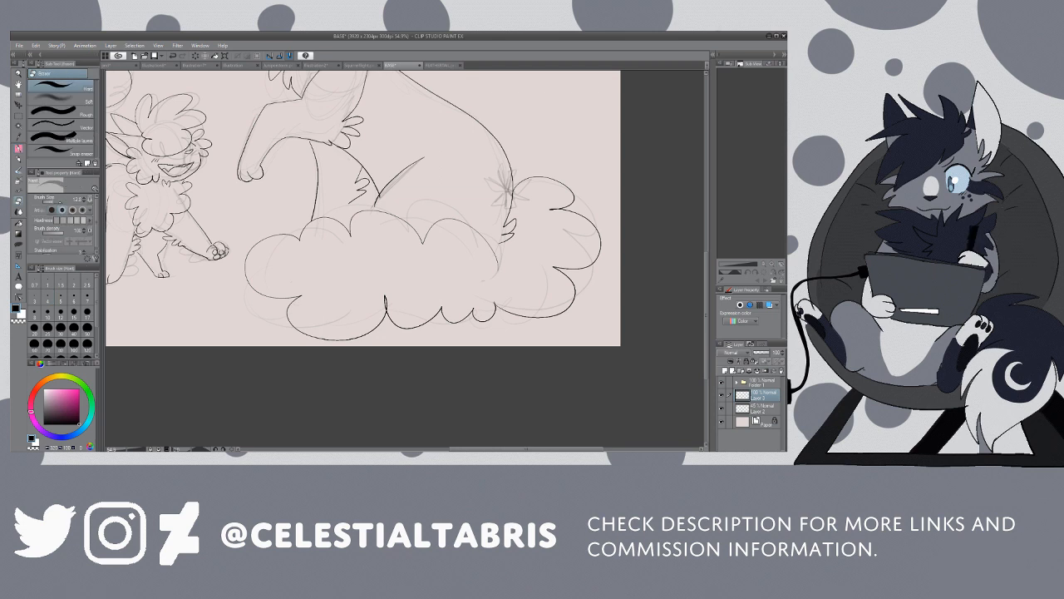
pyautogui.moveTo(454, 230)
pyautogui.mouseDown()
pyautogui.moveTo(360, 241)
pyautogui.moveTo(330, 229)
pyautogui.moveTo(359, 213)
pyautogui.moveTo(382, 251)
pyautogui.moveTo(388, 218)
pyautogui.moveTo(439, 207)
pyautogui.moveTo(484, 221)
pyautogui.moveTo(477, 247)
pyautogui.moveTo(518, 245)
pyautogui.mouseUp()
pyautogui.press('p')
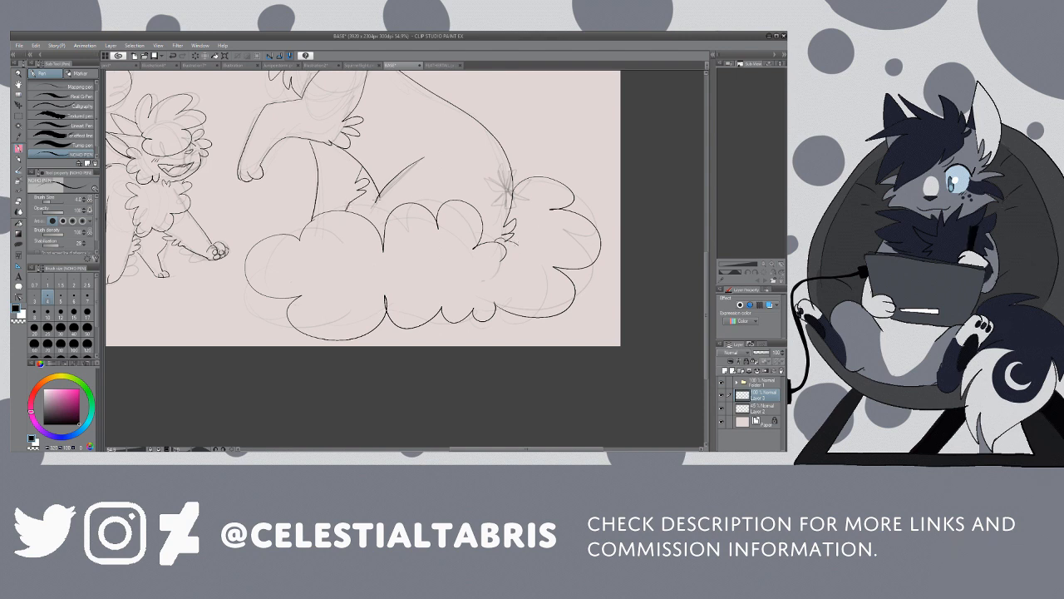
# Step: Ink the short line connecting the large cat's thigh to the tail's upper edge and tidy it with the eraser
pyautogui.moveTo(370, 206); pyautogui.dragTo(373, 220)
pyautogui.hotkey('ctrl', 'z')
pyautogui.moveTo(371, 206); pyautogui.dragTo(374, 225)
pyautogui.press('e')
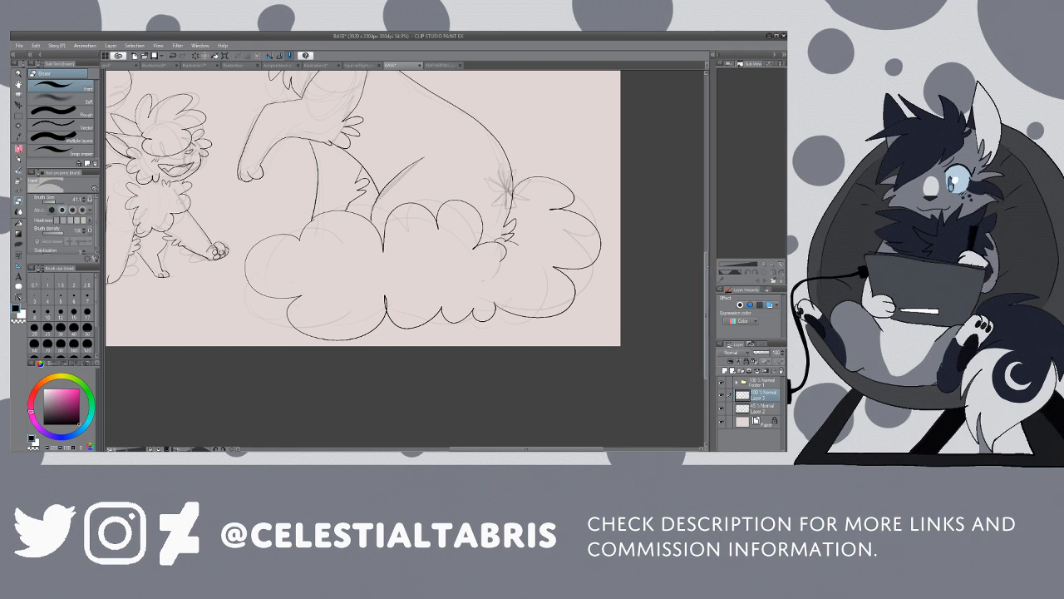
pyautogui.scroll(2, 706, 316)
pyautogui.scroll(8, 707, 316)
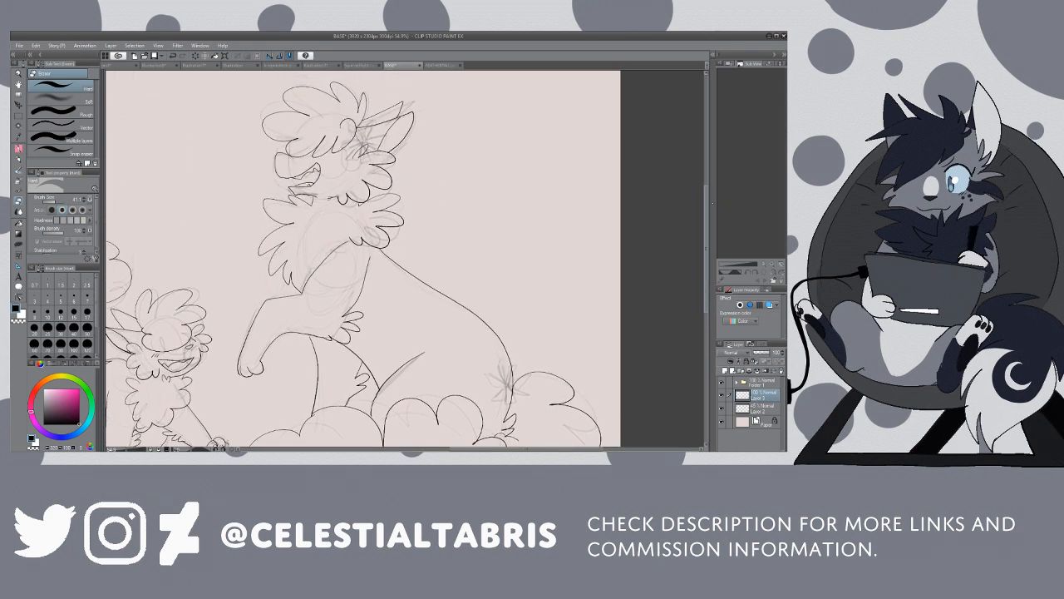
pyautogui.moveTo(711, 209); pyautogui.dragTo(711, 213)
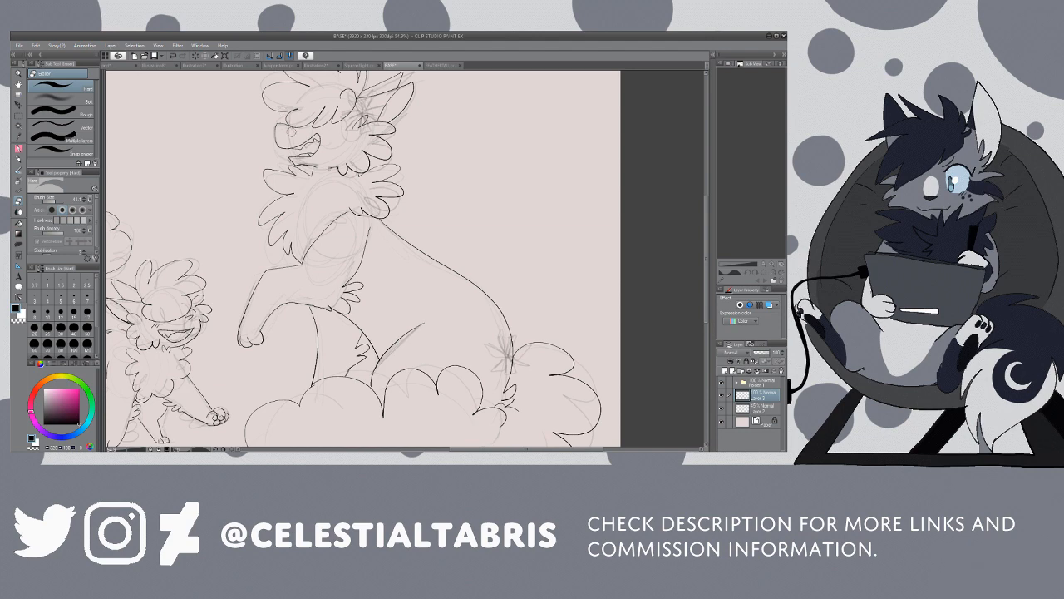
pyautogui.click(18, 74)
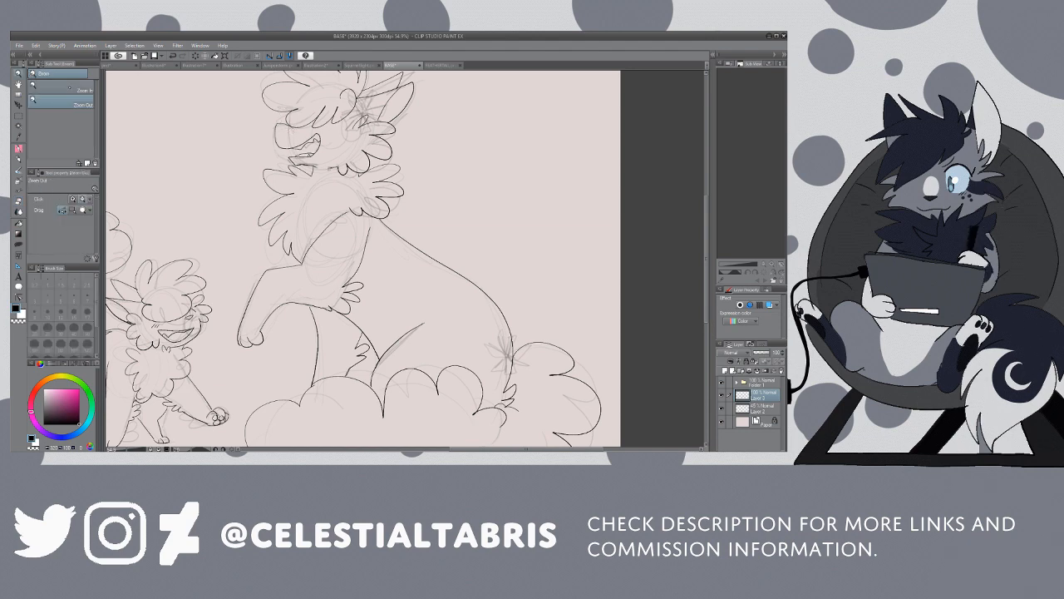
# Step: Ink the short slanted blush marks on the large cat's cheek, between the open mouth and the ear
pyautogui.click(62, 87)
pyautogui.click(283, 132)
pyautogui.click(289, 132)
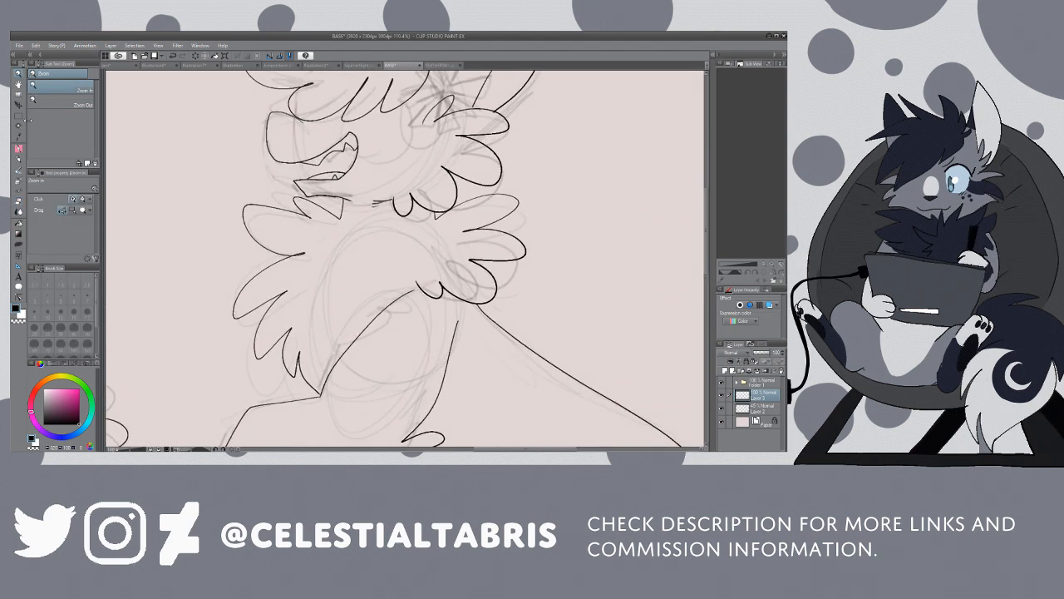
pyautogui.press('p')
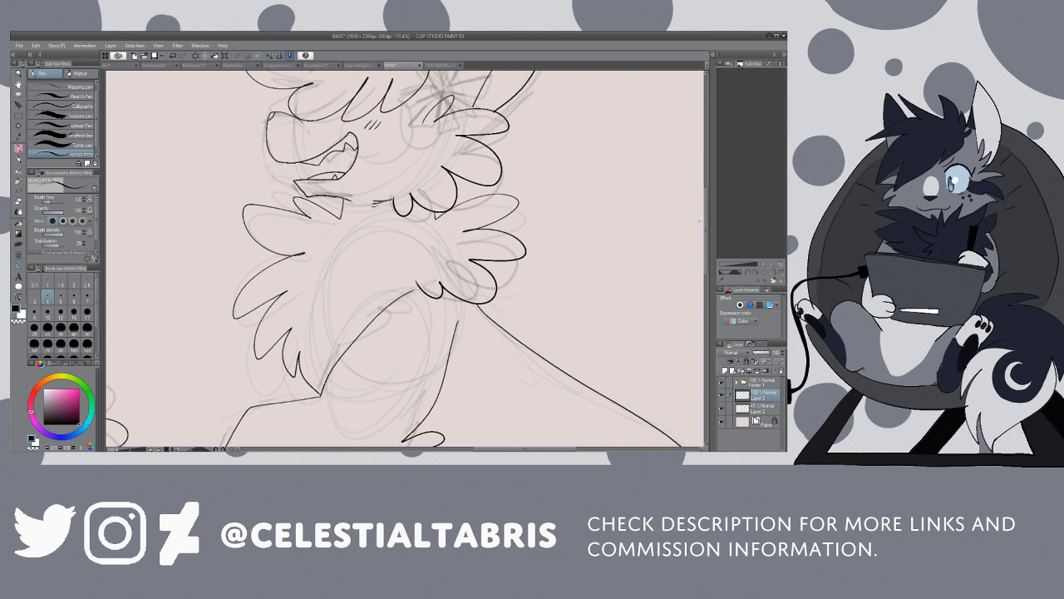
pyautogui.moveTo(706, 244)
pyautogui.mouseDown()
pyautogui.moveTo(708, 218)
pyautogui.moveTo(712, 228)
pyautogui.mouseUp()
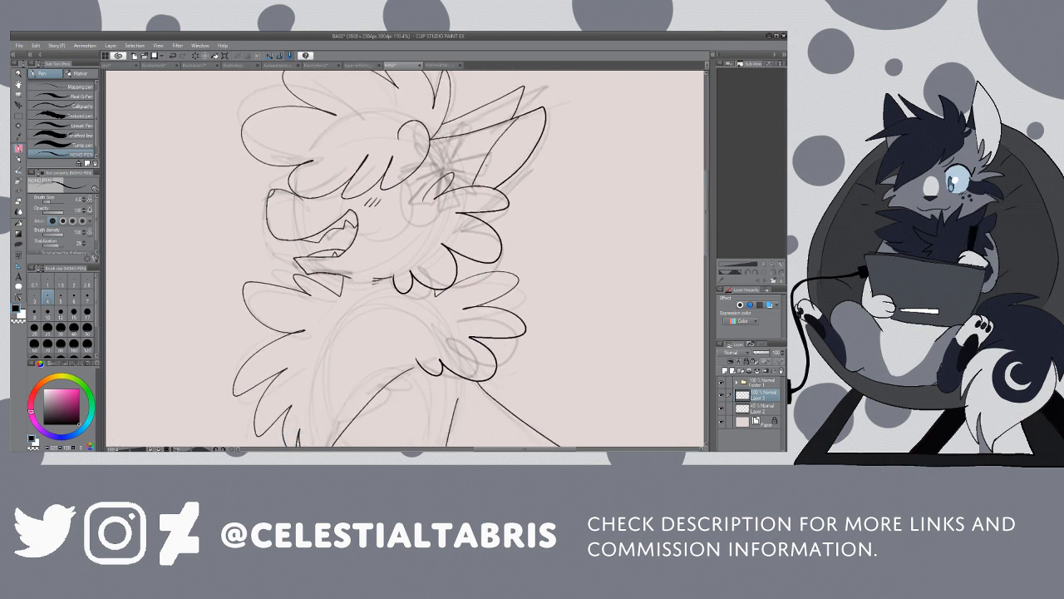
# Step: Hide the rough sketch layer so only the inked line art of both cats is shown
pyautogui.click(18, 74)
pyautogui.click(49, 99)
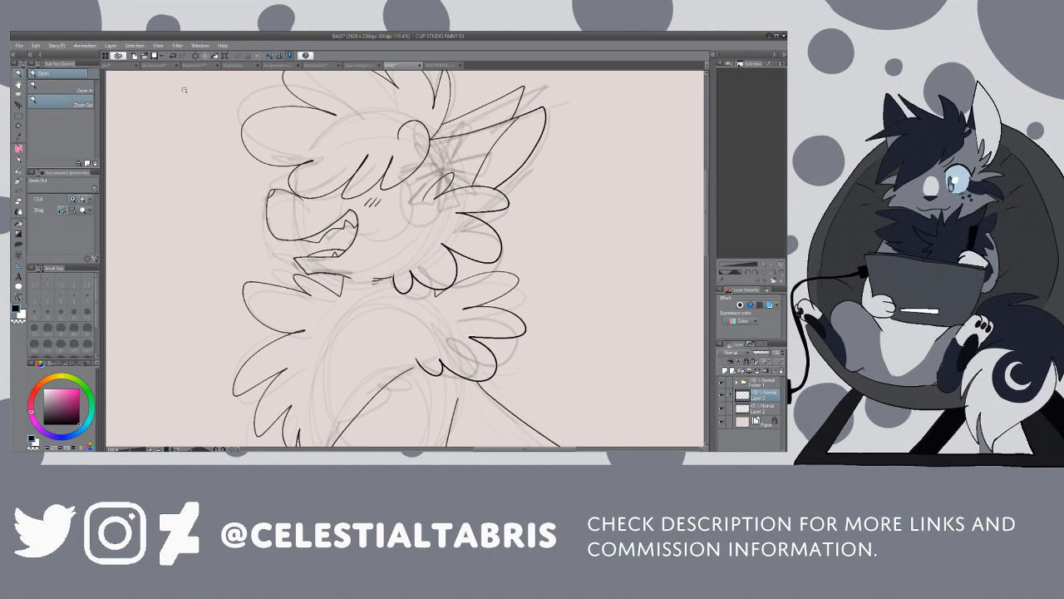
pyautogui.click(373, 131)
pyautogui.click(433, 137)
pyautogui.click(432, 137)
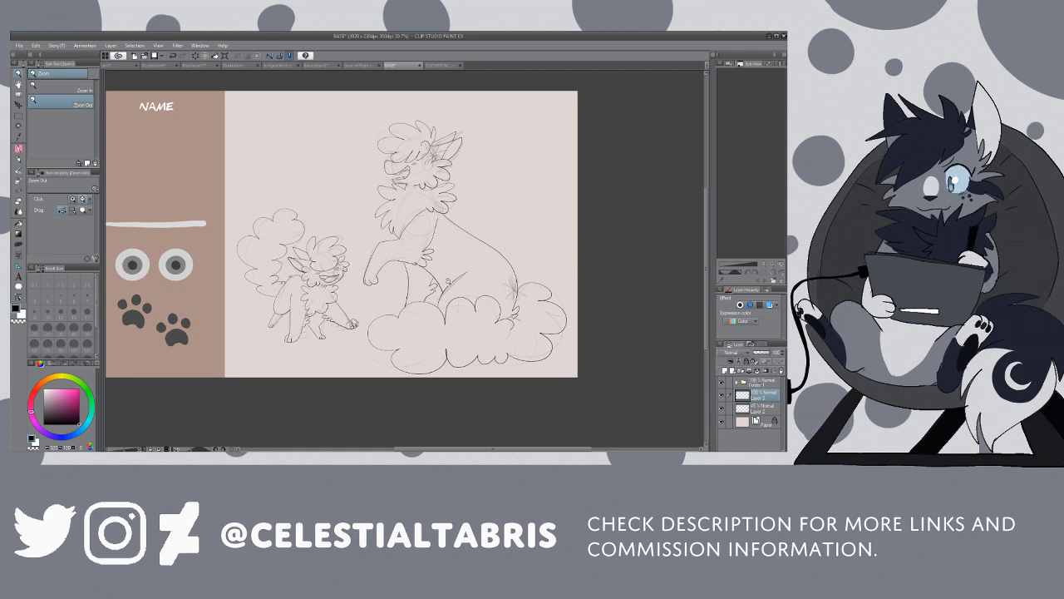
pyautogui.scroll(3, 449, 284)
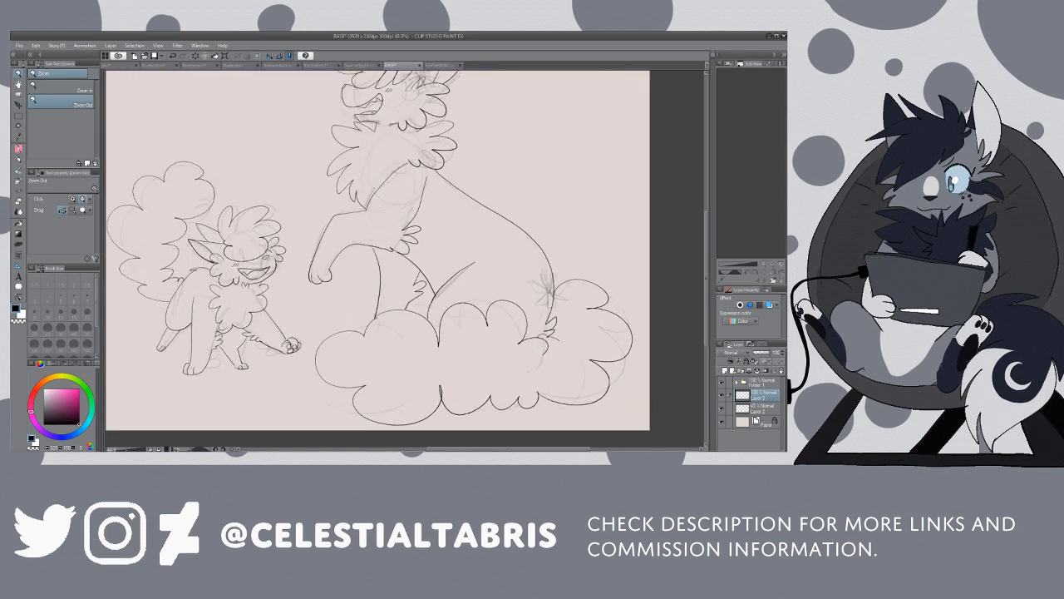
pyautogui.scroll(-1, 378, 250)
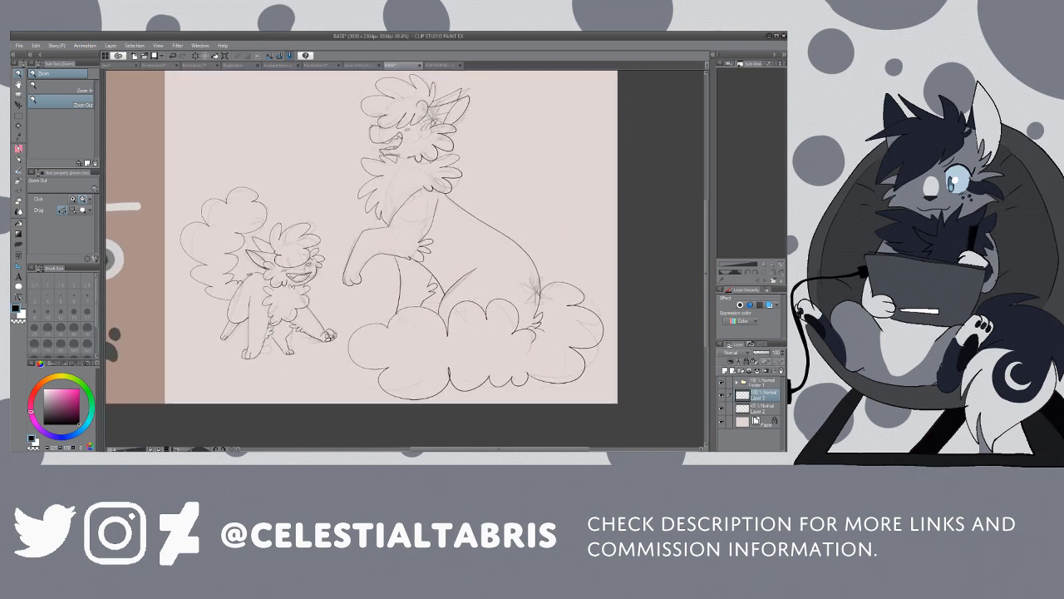
pyautogui.click(721, 395)
pyautogui.click(722, 395)
pyautogui.click(721, 409)
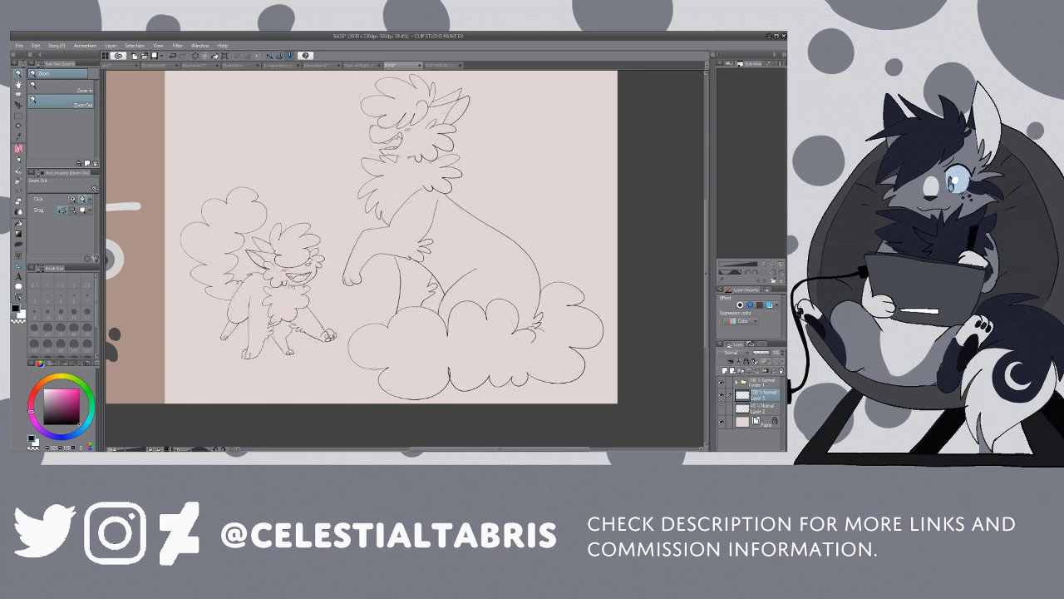
# Step: Erase the short stray strokes between the large cat's chin and its cheek fluff
pyautogui.scroll(2, 407, 163)
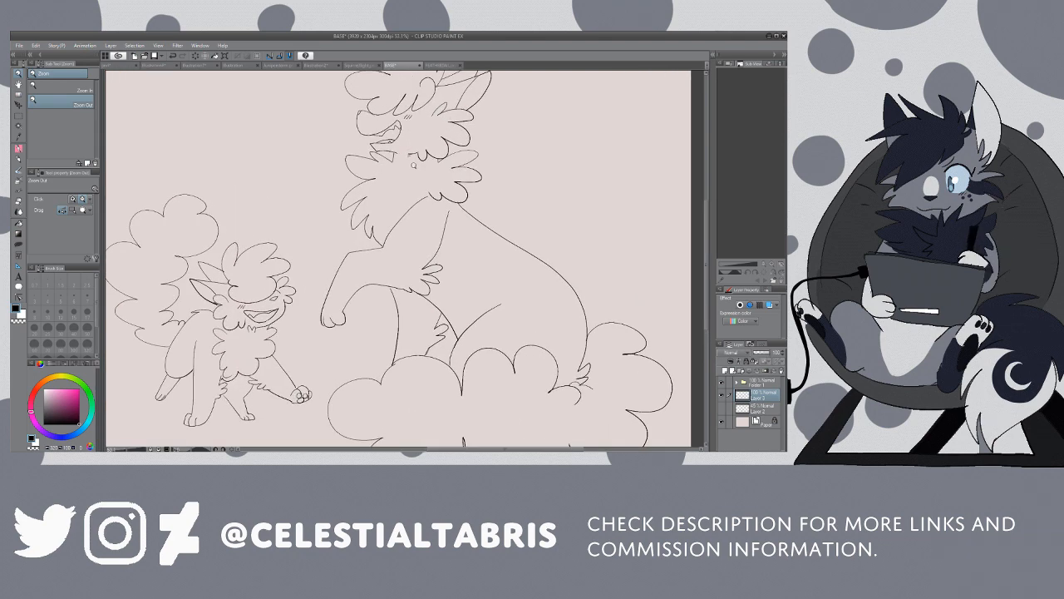
pyautogui.scroll(3, 413, 166)
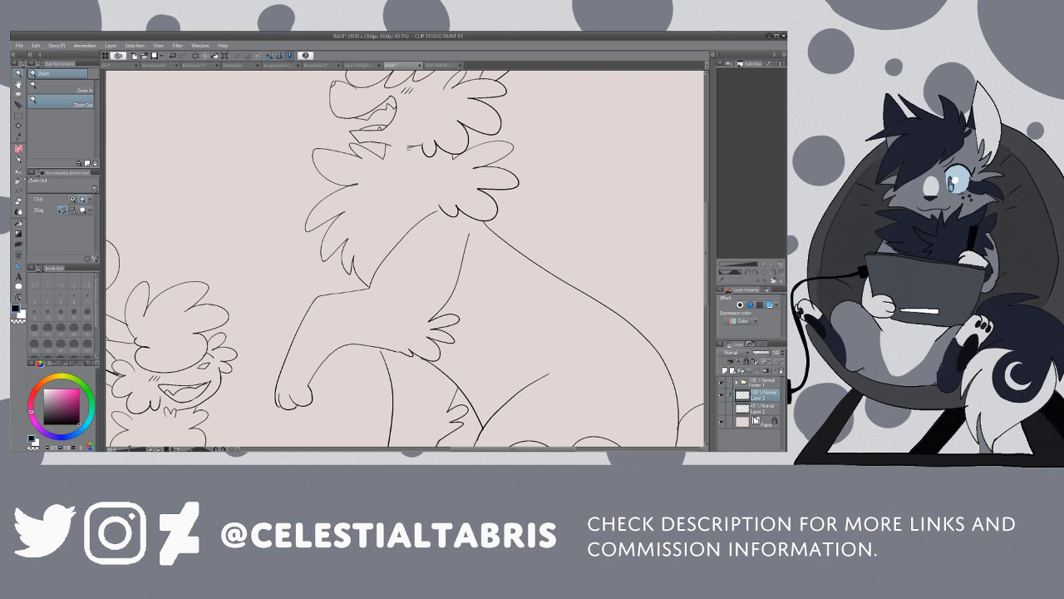
pyautogui.press('e')
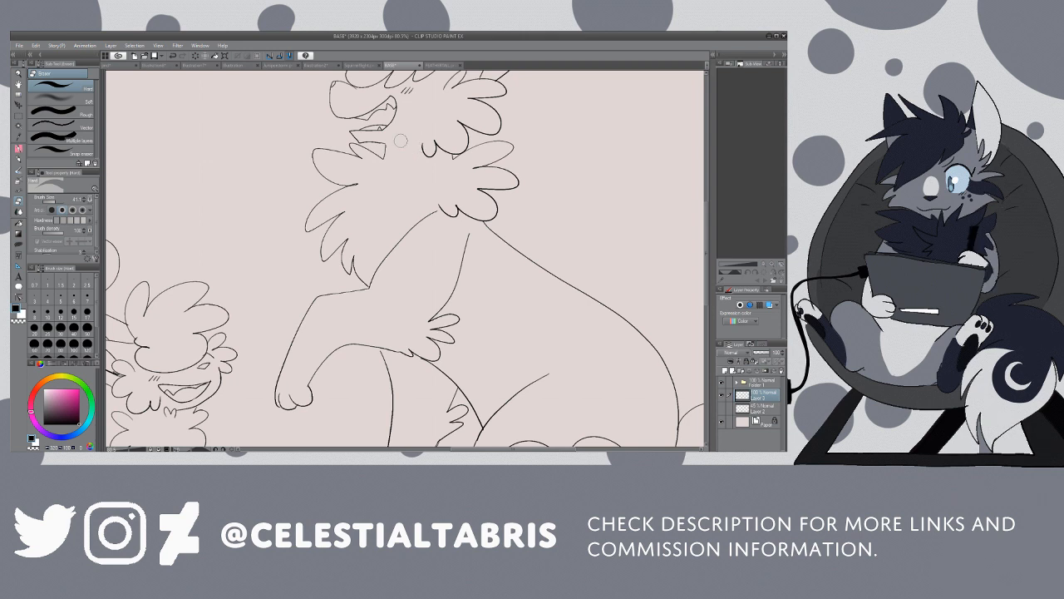
pyautogui.press('p')
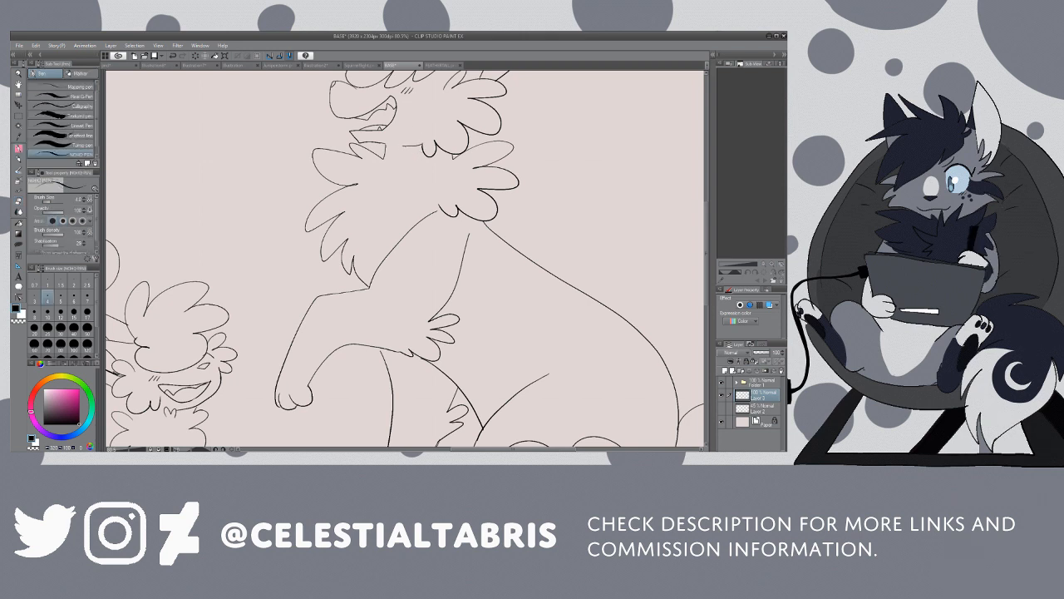
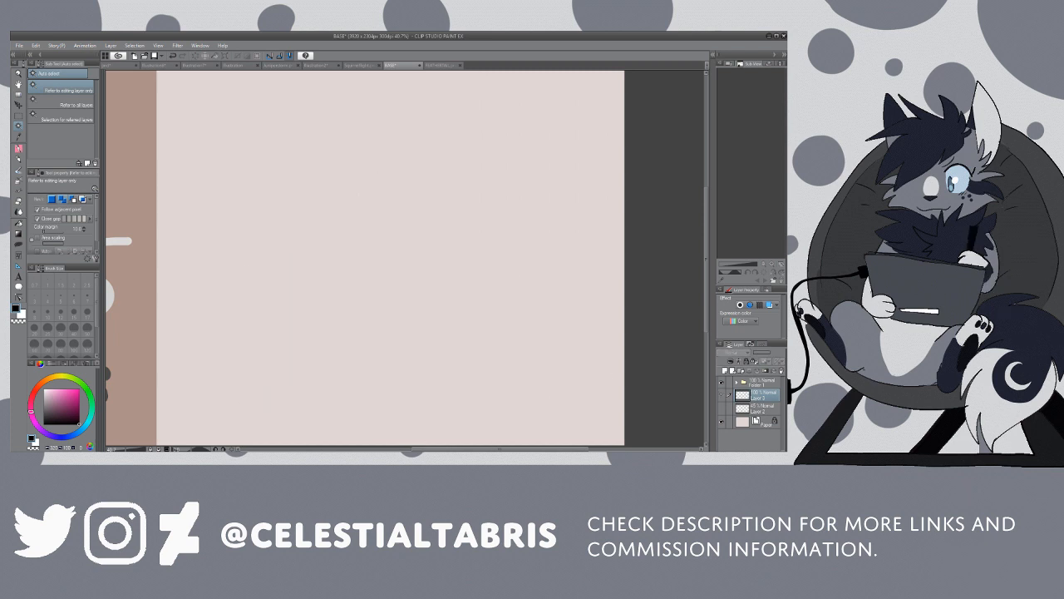
pyautogui.click(721, 395)
# Step: Show the line art layer and add a new empty layer directly beneath it
pyautogui.click(763, 409)
pyautogui.hotkey('ctrl', 'shift', 'n')
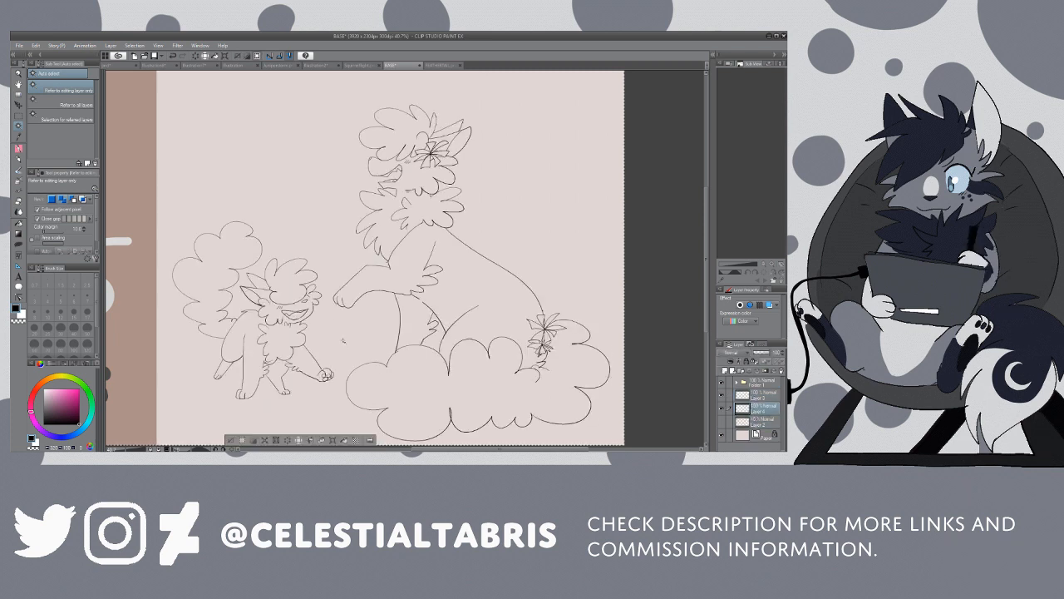
# Step: Select both cats' silhouettes by auto-selecting the surrounding background across all layers and inverting it, and add a new layer above the sketch layer
pyautogui.click(62, 105)
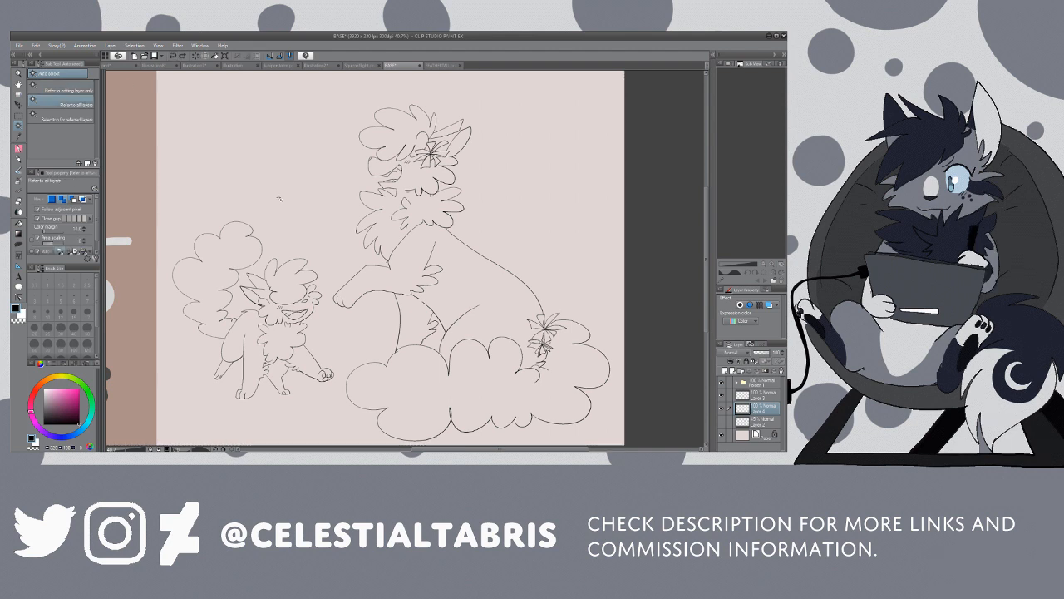
pyautogui.click(279, 198)
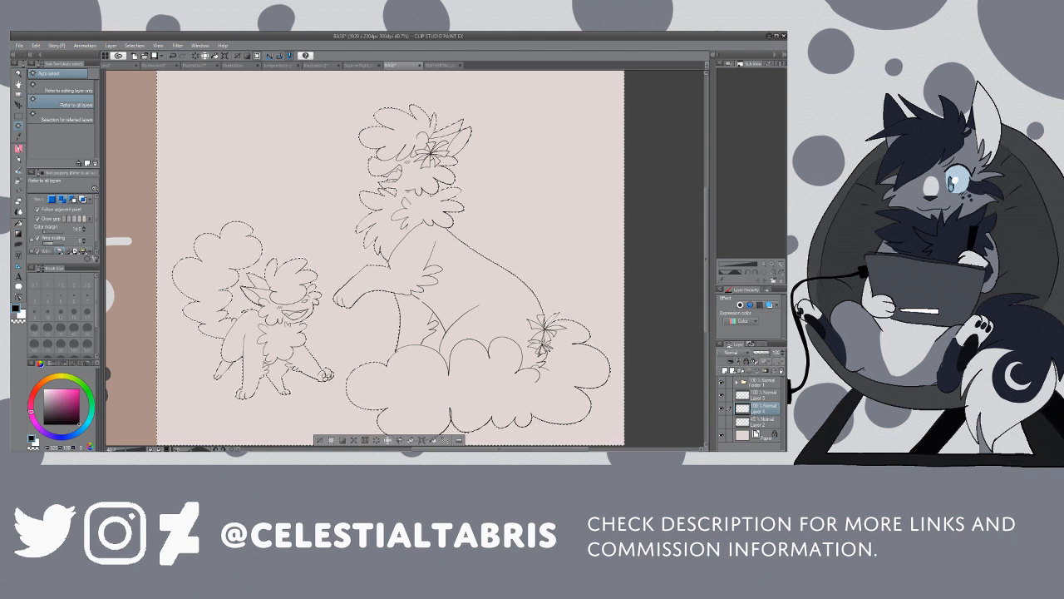
pyautogui.click(134, 46)
pyautogui.click(156, 81)
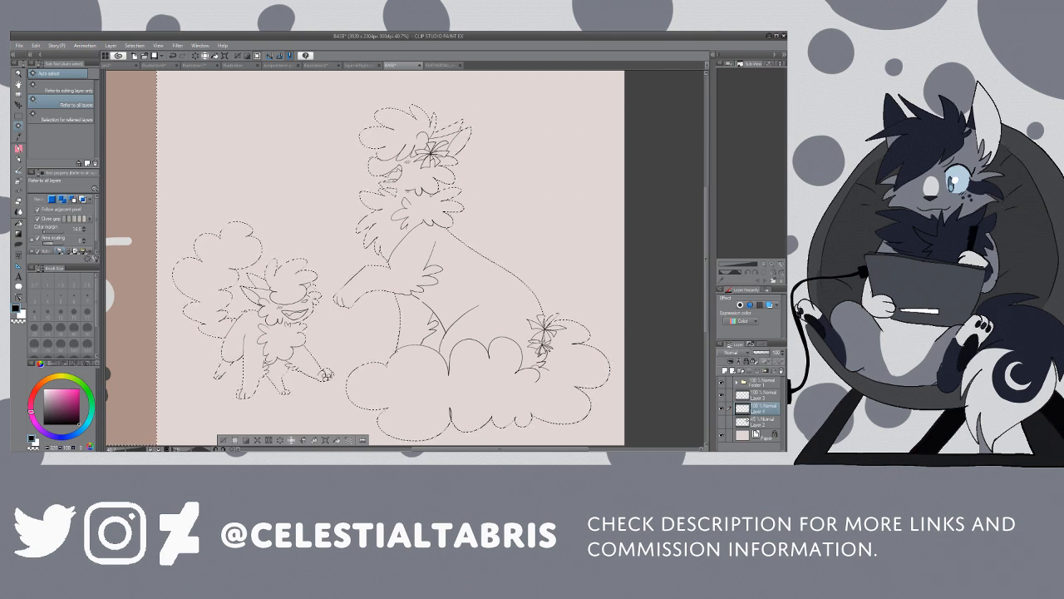
pyautogui.click(761, 422)
pyautogui.click(725, 371)
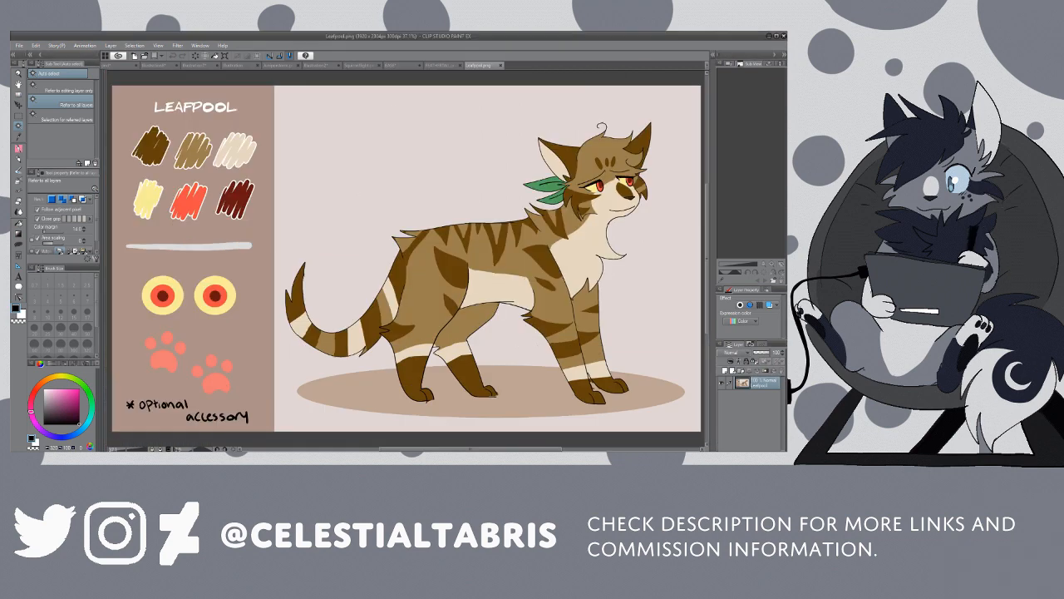
# Step: Sample the pale cream swatch from the Leafpool reference and fill both cats' silhouettes in the base drawing with cream
pyautogui.press('i')
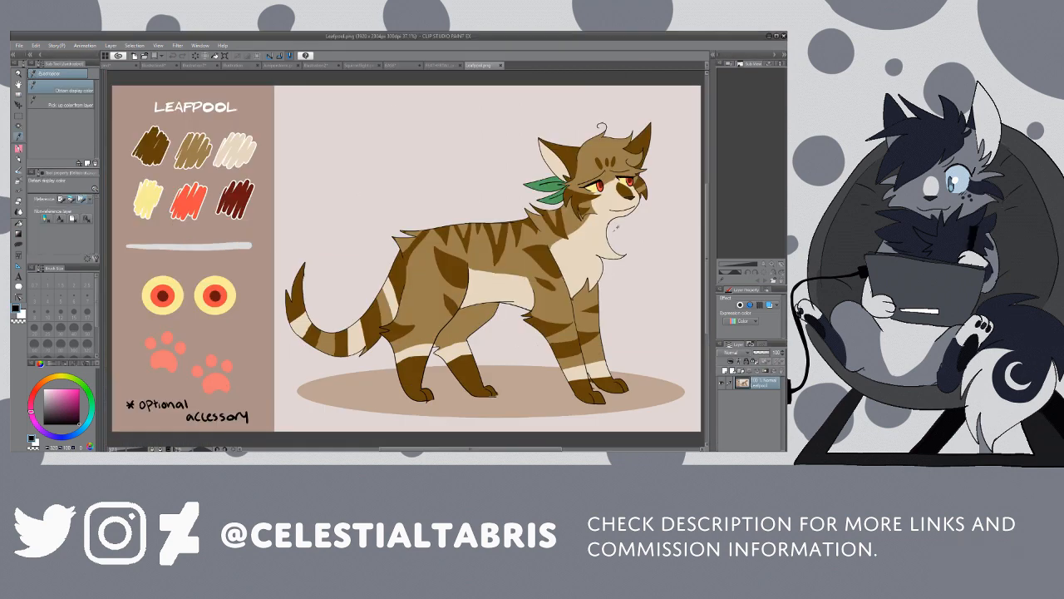
pyautogui.click(235, 150)
pyautogui.click(442, 66)
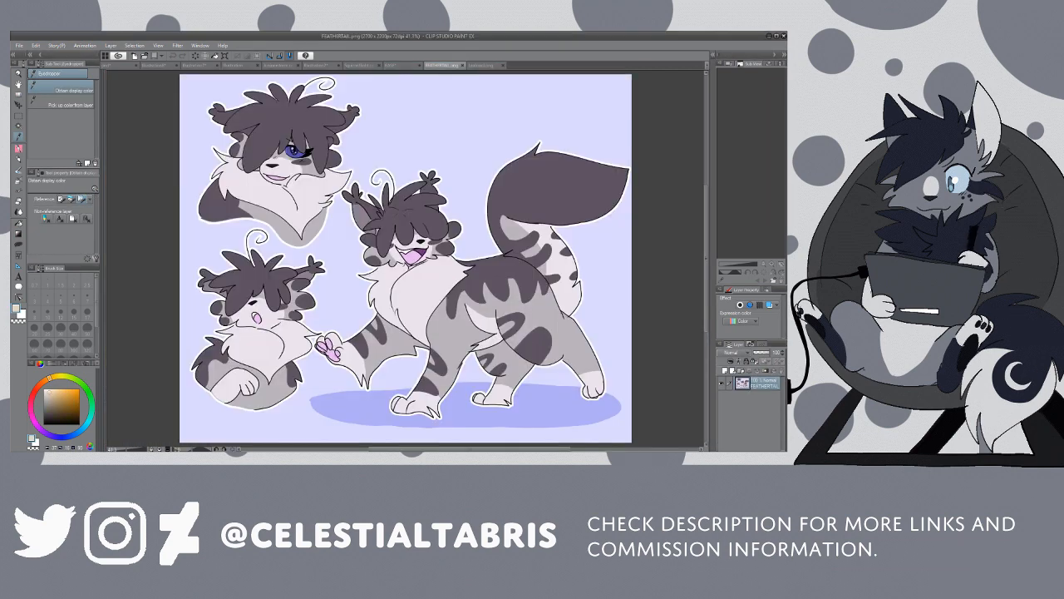
pyautogui.click(402, 66)
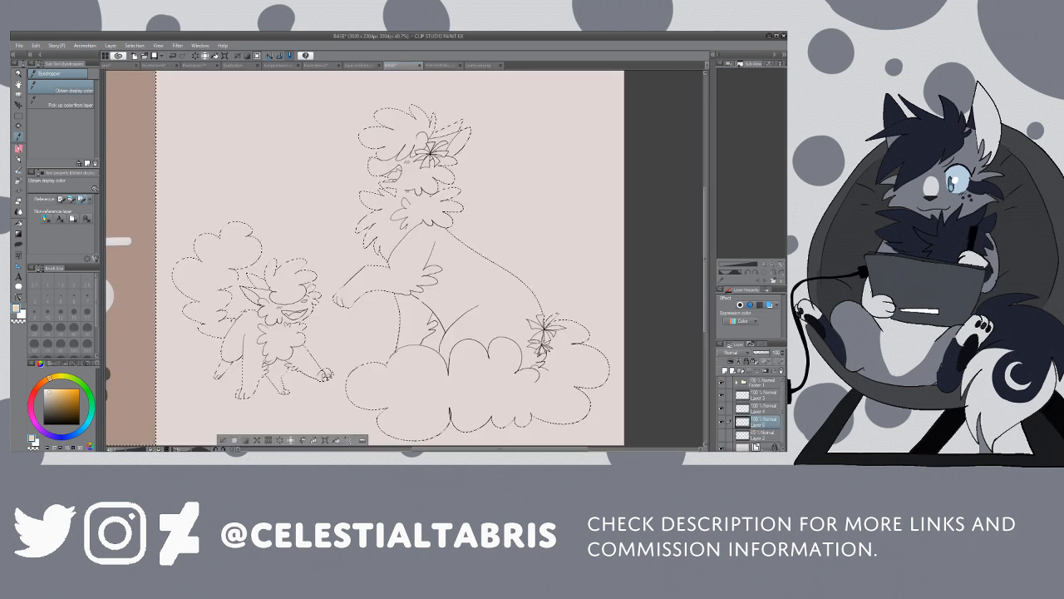
pyautogui.press('g')
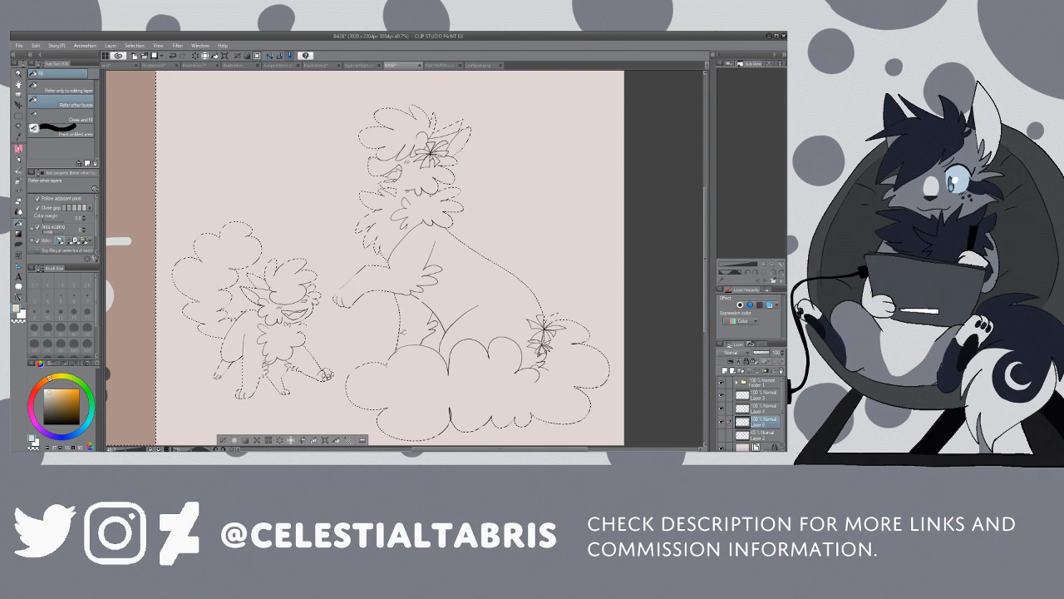
pyautogui.click(63, 87)
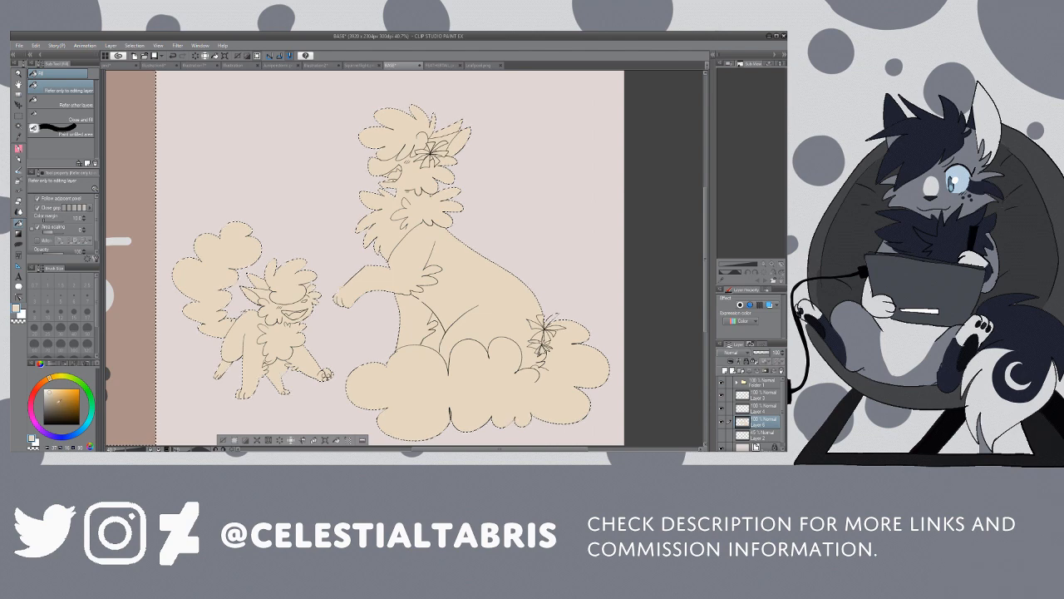
# Step: Fill the head tufts and fluffy tails of both cats with light orange, with the fill referring to other layers
pyautogui.click(59, 400)
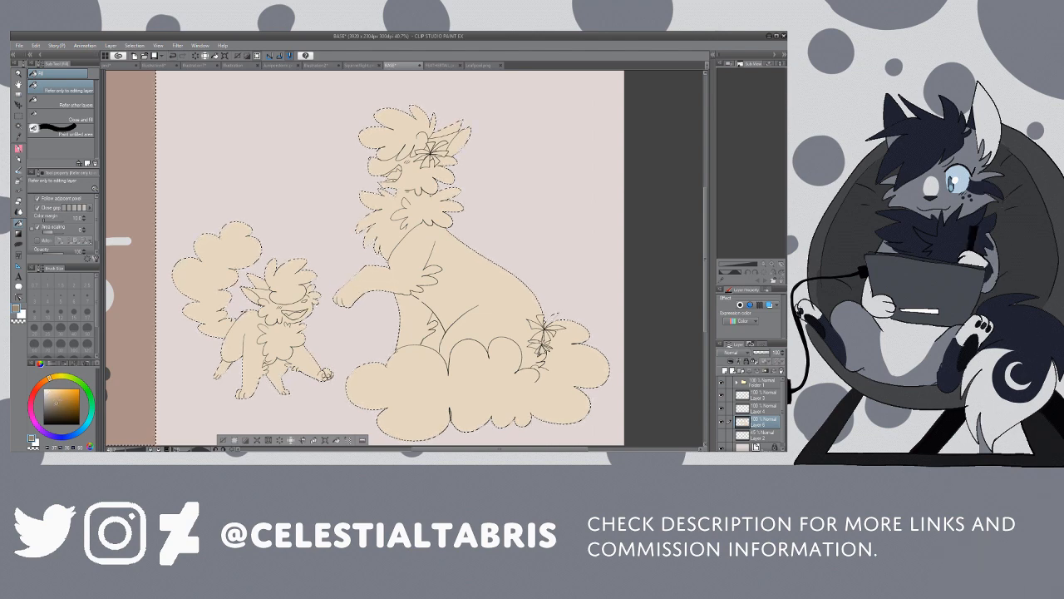
pyautogui.keyDown('alt'); pyautogui.click(341, 291); pyautogui.keyUp('alt')
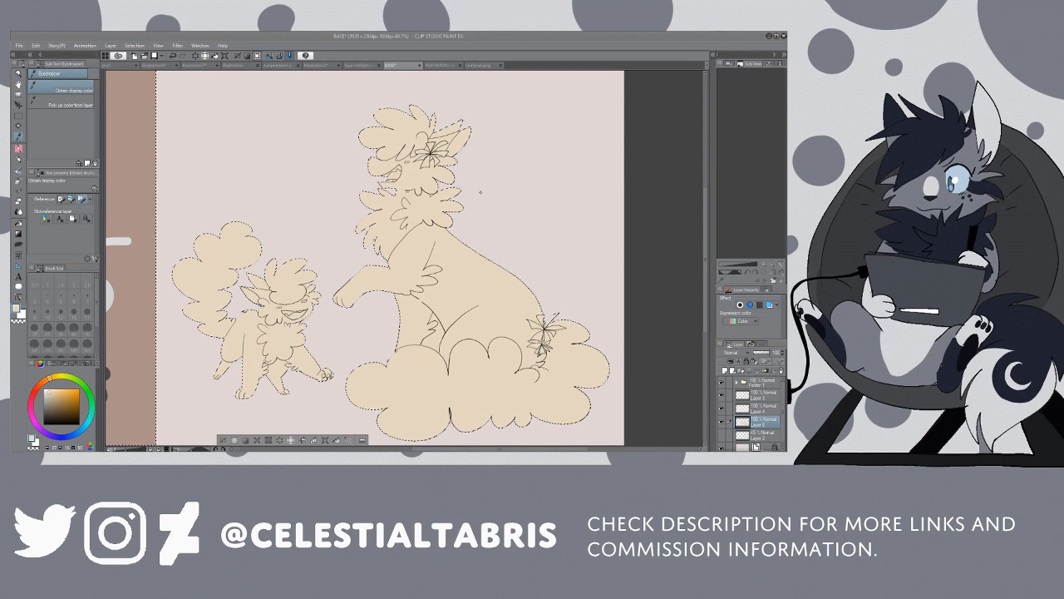
pyautogui.press('g')
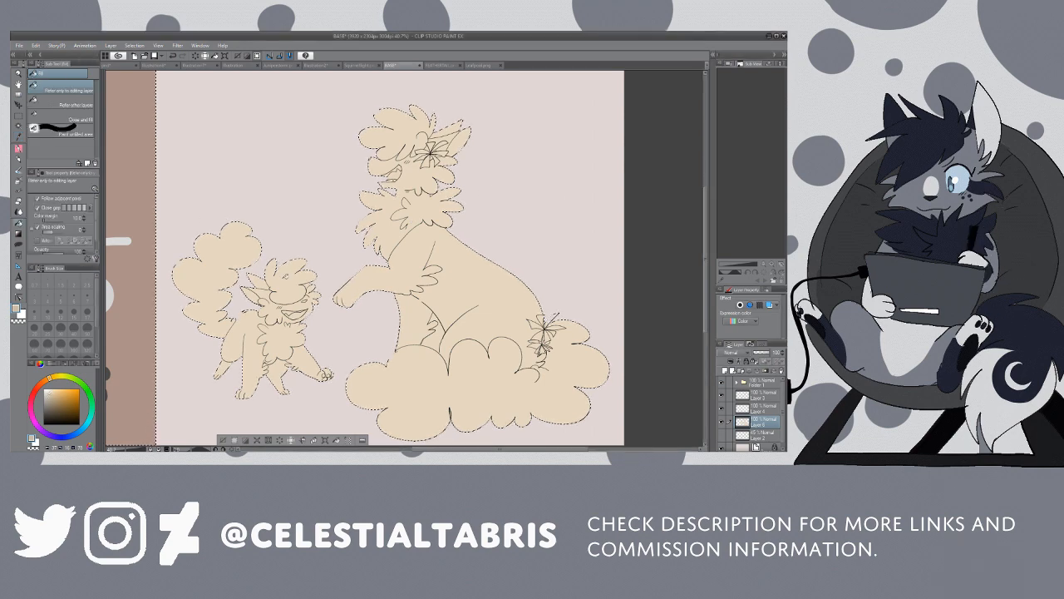
pyautogui.click(73, 102)
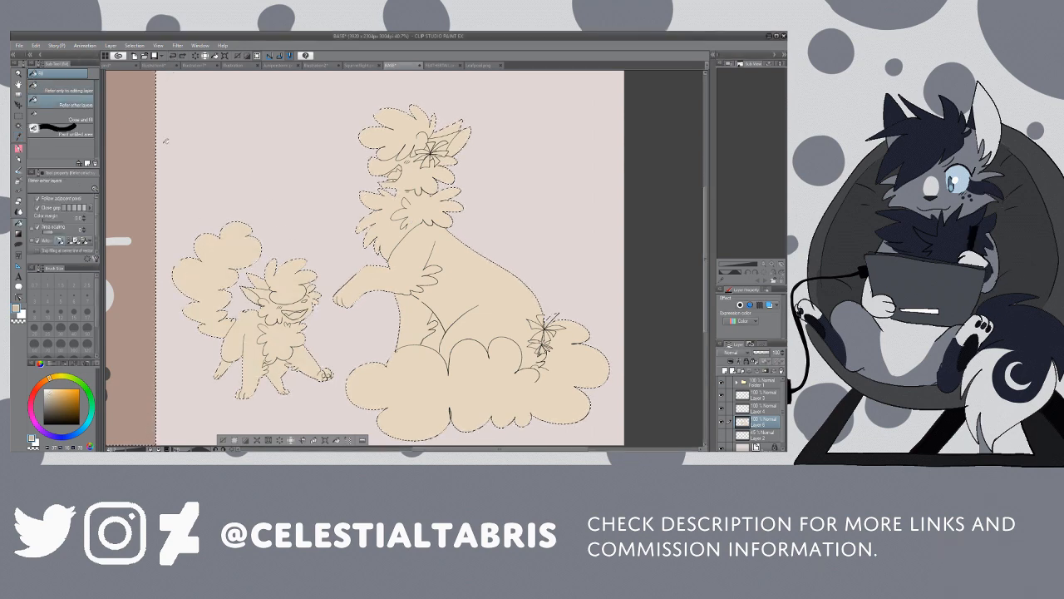
pyautogui.click(287, 276)
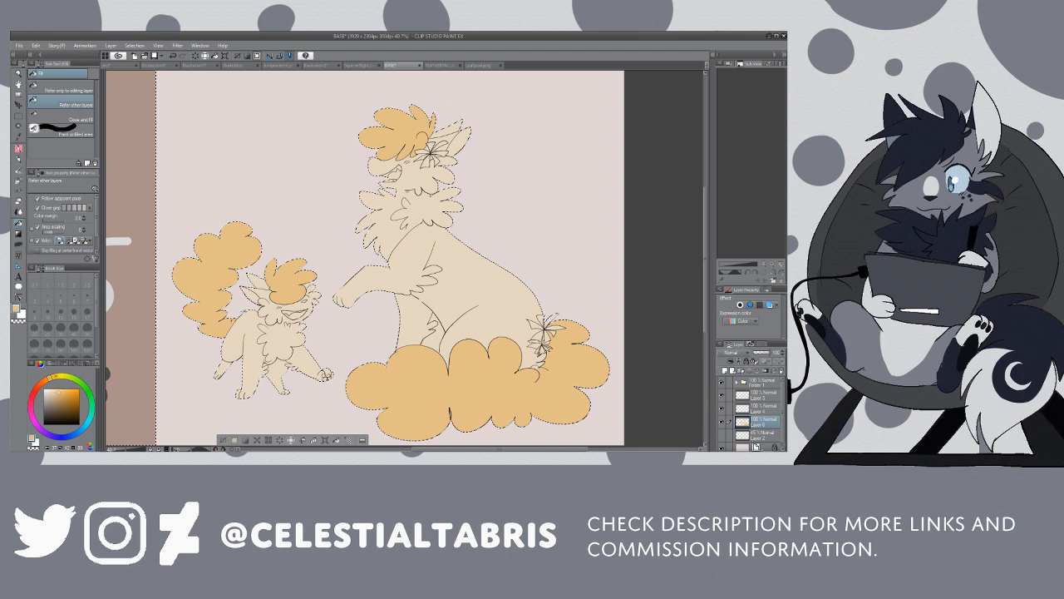
# Step: Fill the flowers by the large cat's ear and on its tail with bright yellow
pyautogui.click(60, 375)
pyautogui.click(59, 389)
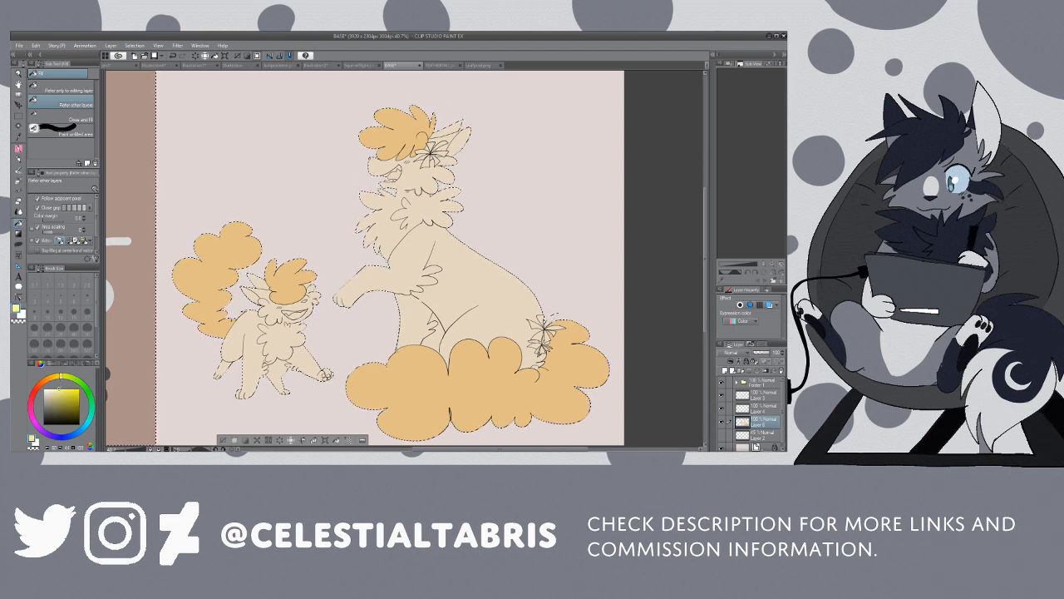
pyautogui.moveTo(72, 390); pyautogui.dragTo(55, 391)
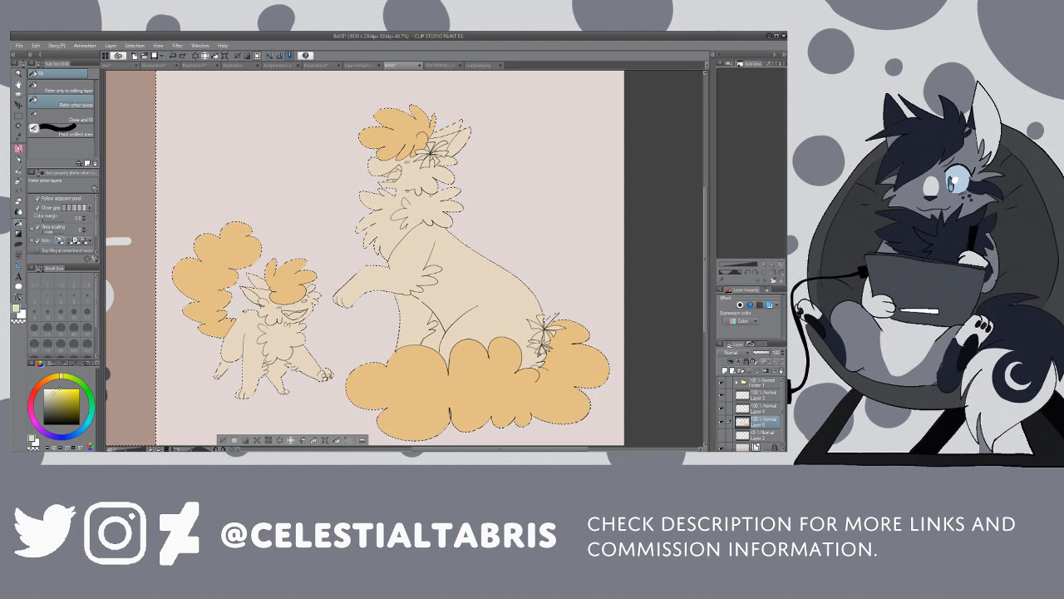
pyautogui.moveTo(57, 390); pyautogui.dragTo(62, 388)
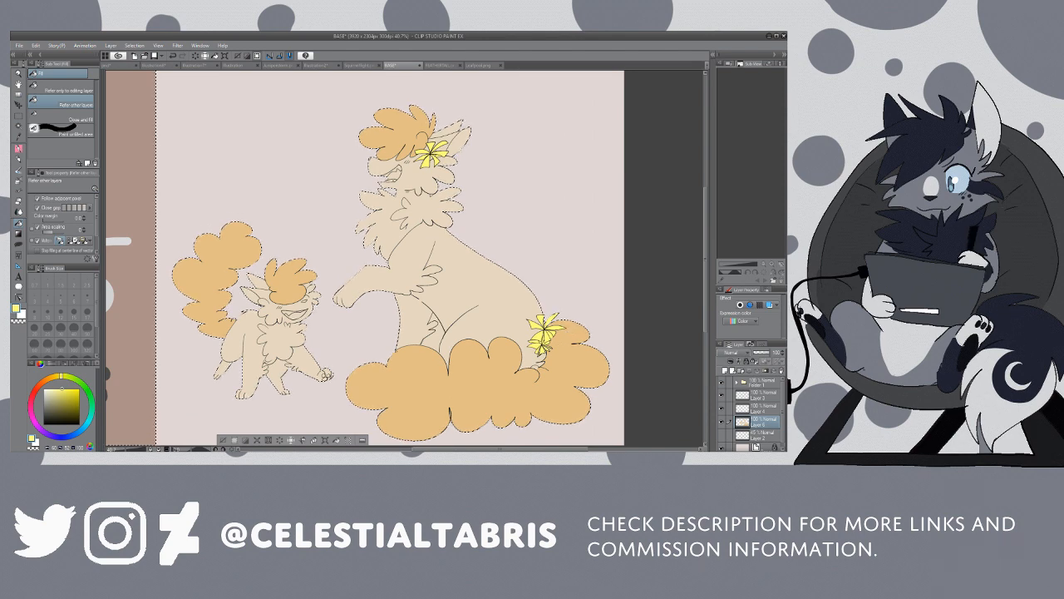
# Step: Fill the teeth in both cats' open mouths with near-white
pyautogui.press('w')
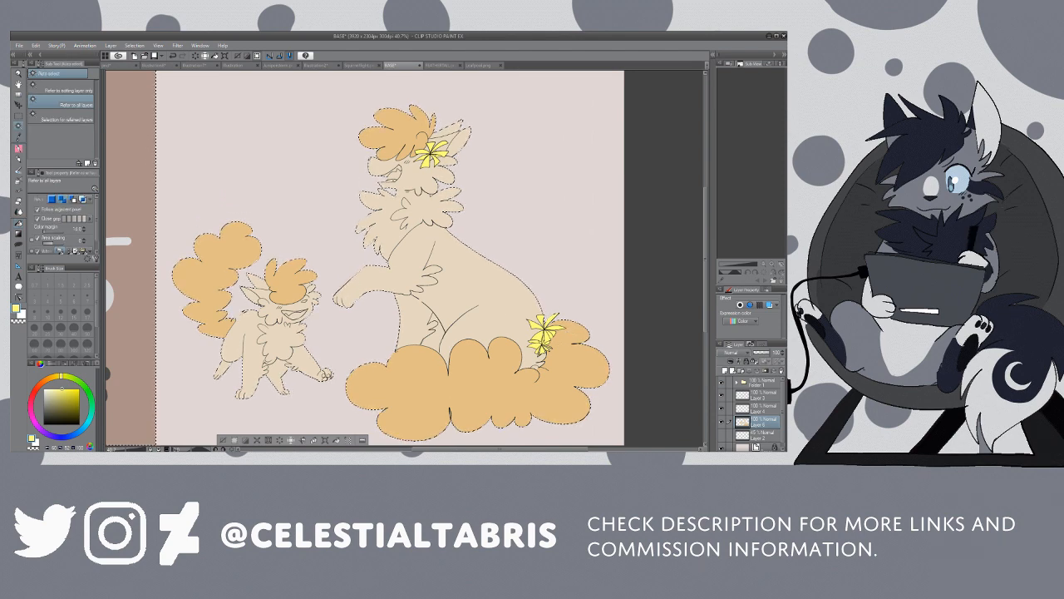
pyautogui.press('i')
pyautogui.click(577, 366)
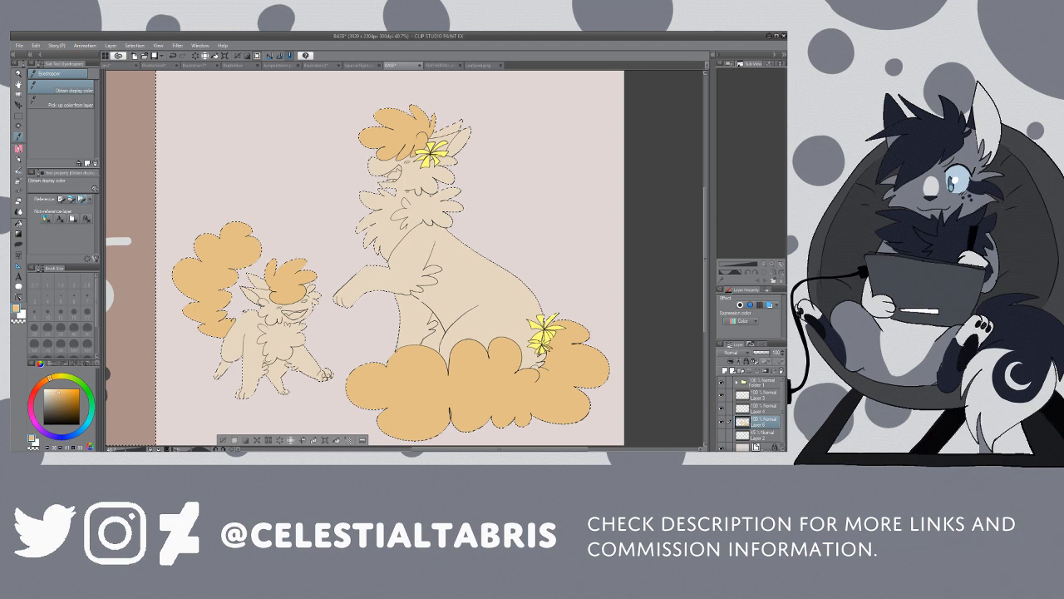
pyautogui.press('g')
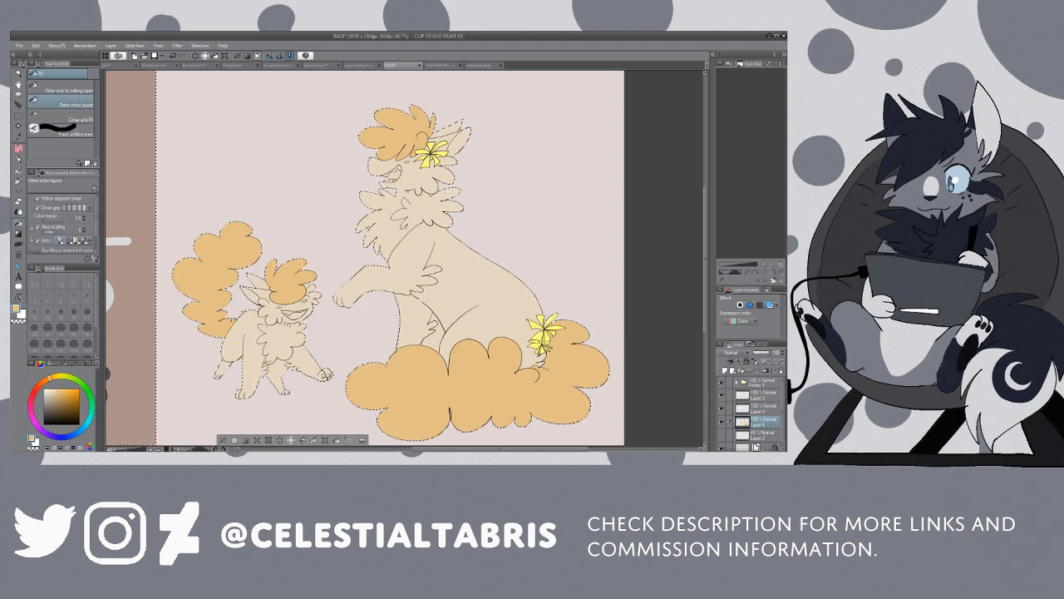
pyautogui.press('i')
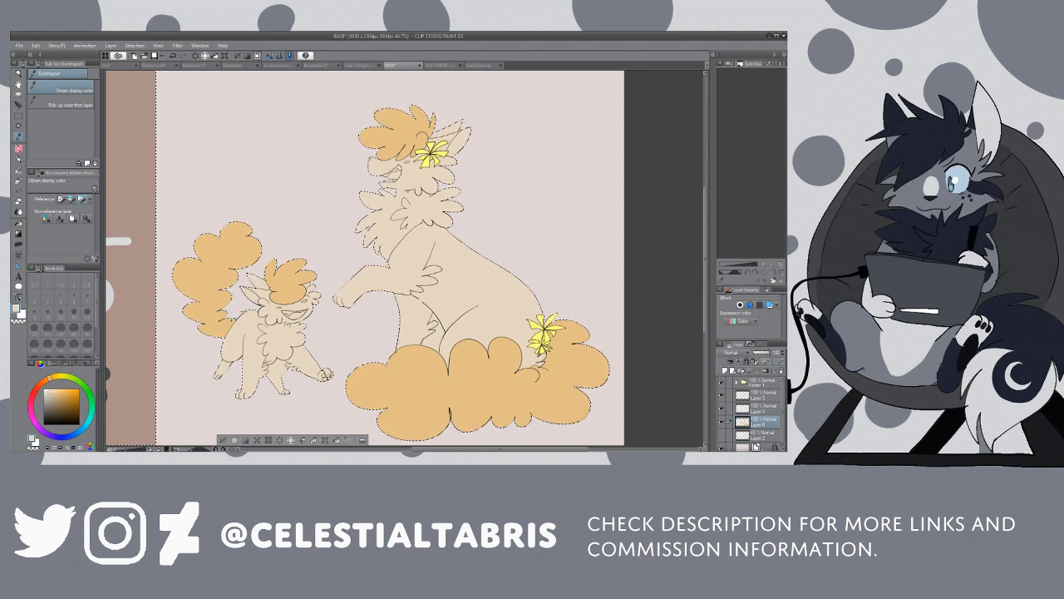
pyautogui.click(45, 389)
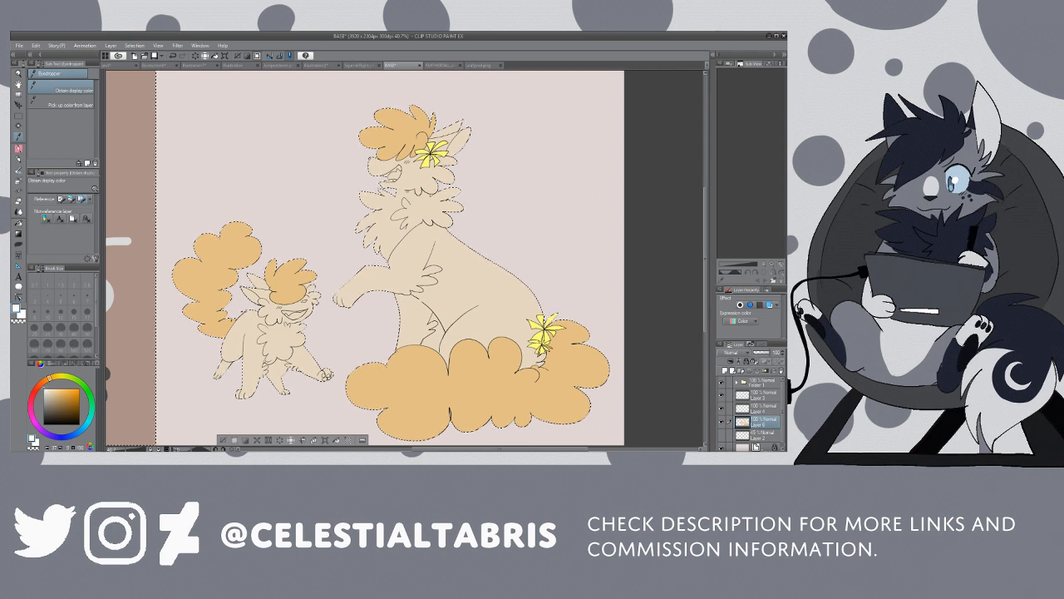
pyautogui.press('g')
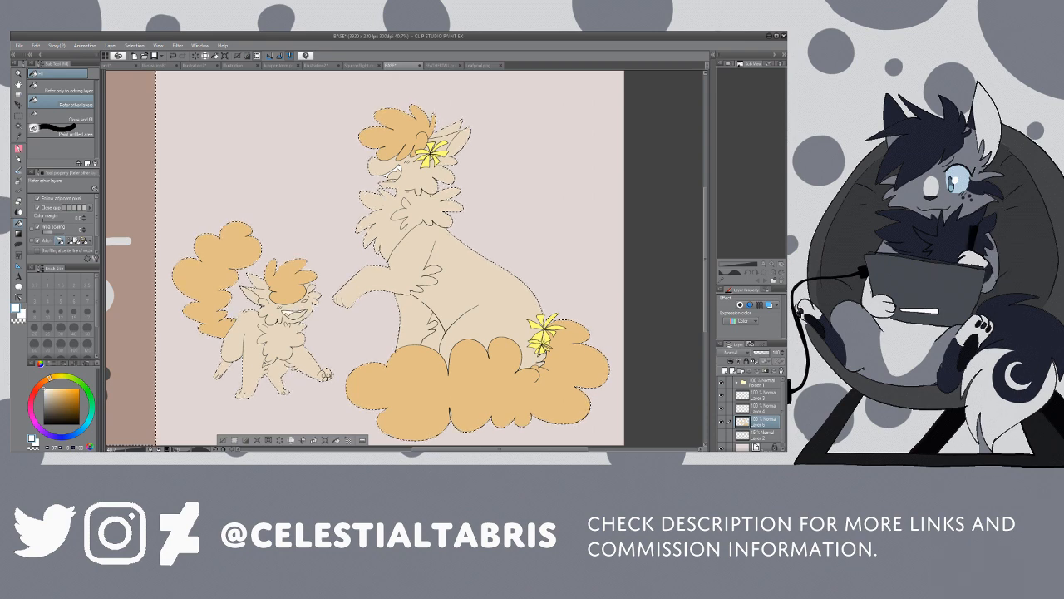
# Step: Colour both cats' open mouths and tongues in shades of pink, and fill their inner ears with pale cream
pyautogui.click(30, 411)
pyautogui.click(56, 393)
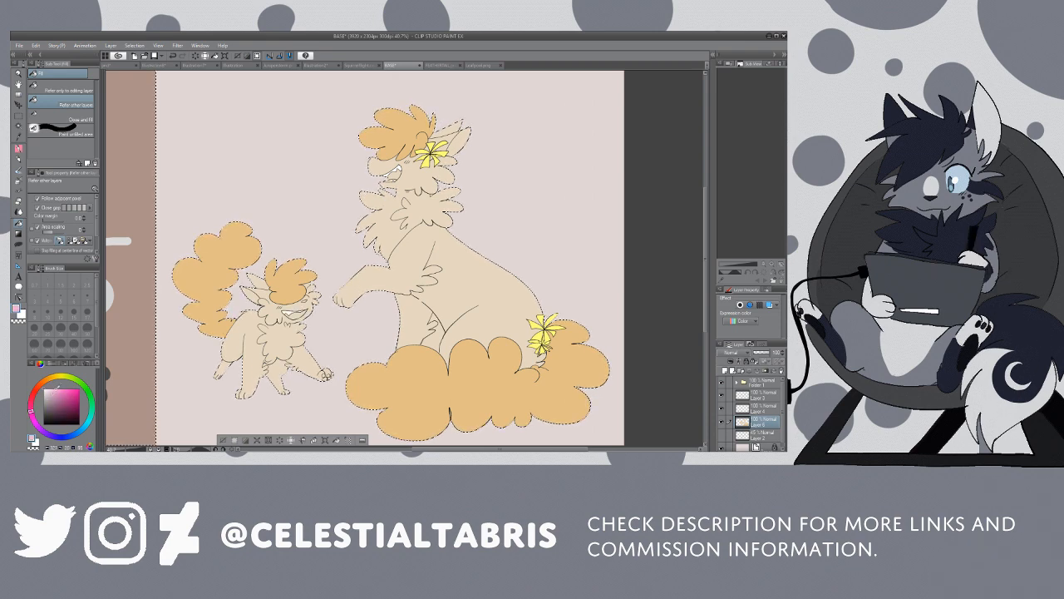
pyautogui.click(59, 389)
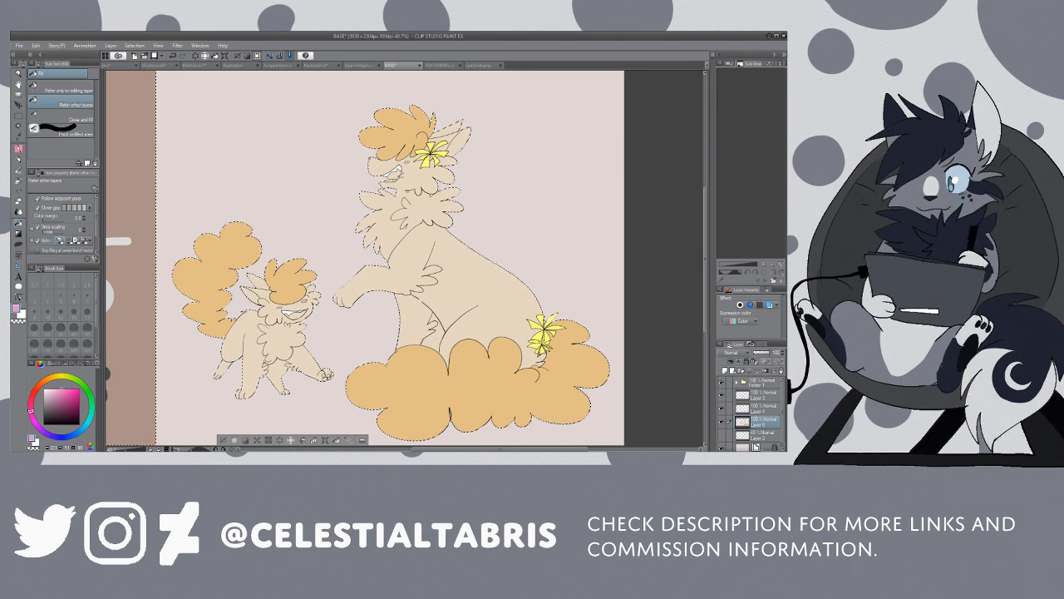
pyautogui.moveTo(76, 400); pyautogui.dragTo(61, 401)
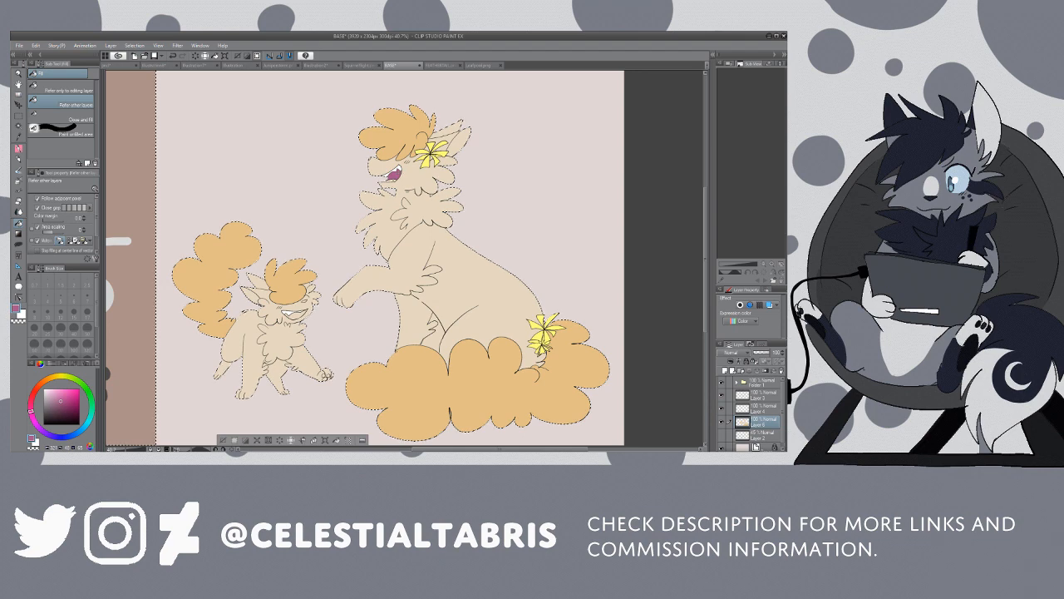
pyautogui.moveTo(61, 398); pyautogui.dragTo(56, 391)
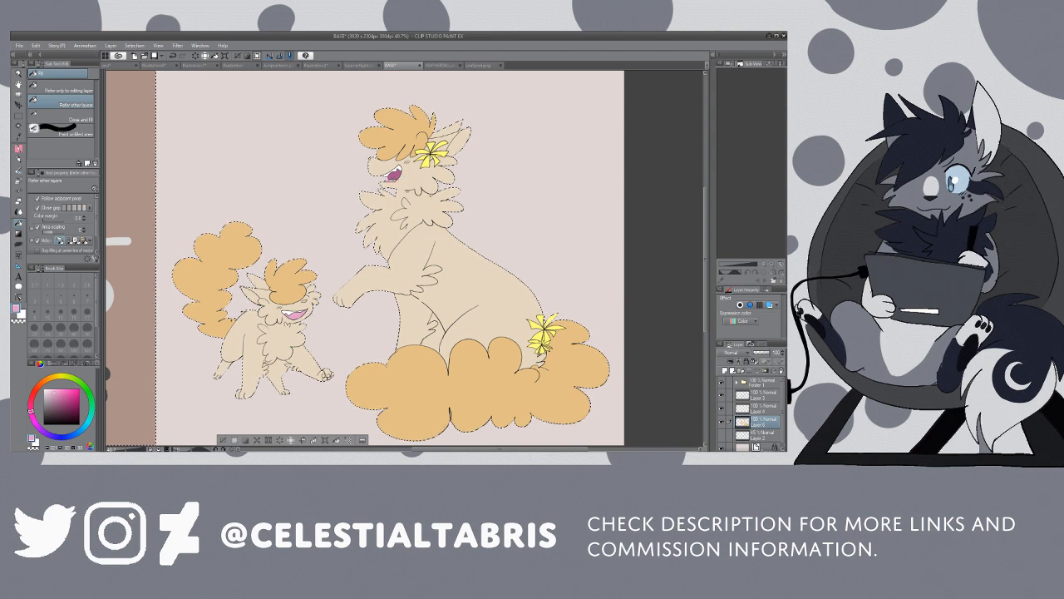
pyautogui.keyDown('alt'); pyautogui.click(443, 241); pyautogui.keyUp('alt')
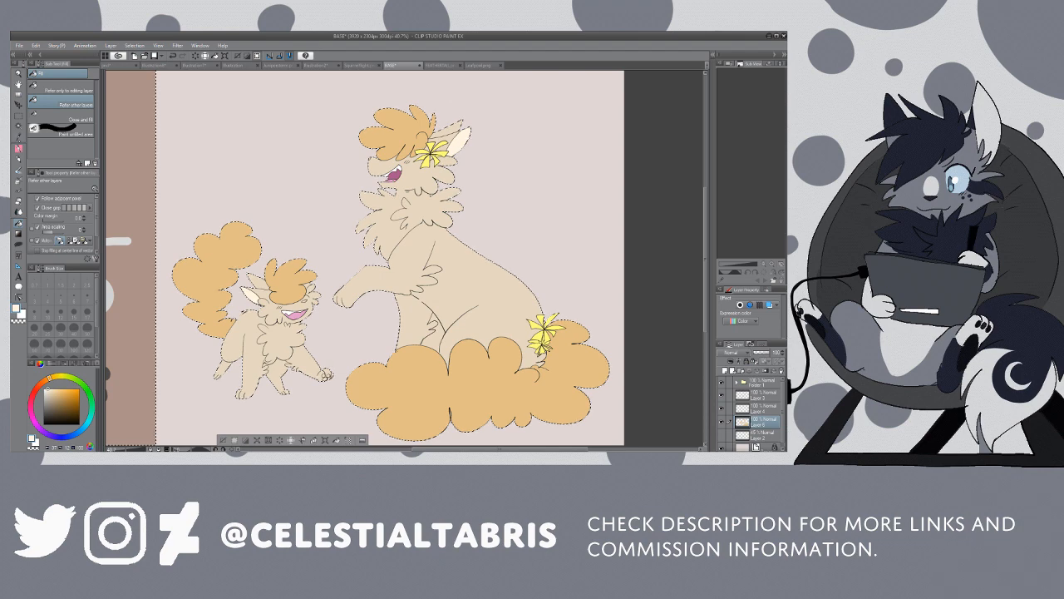
# Step: Outline tapered stripes on the large cat's upper foreleg in the tuft's light orange and fill them
pyautogui.press('i')
pyautogui.click(403, 131)
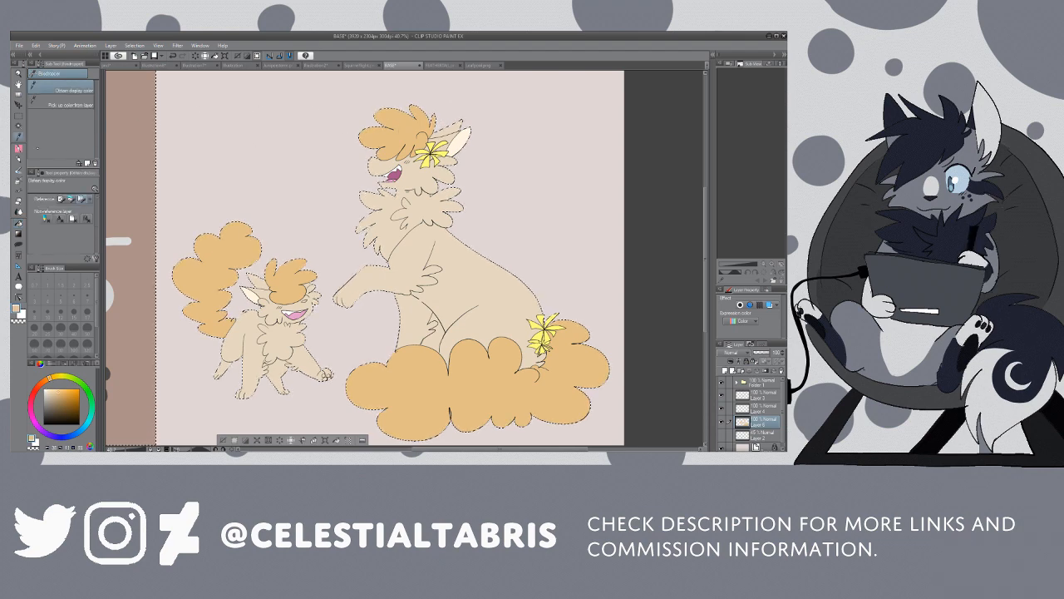
pyautogui.press('p')
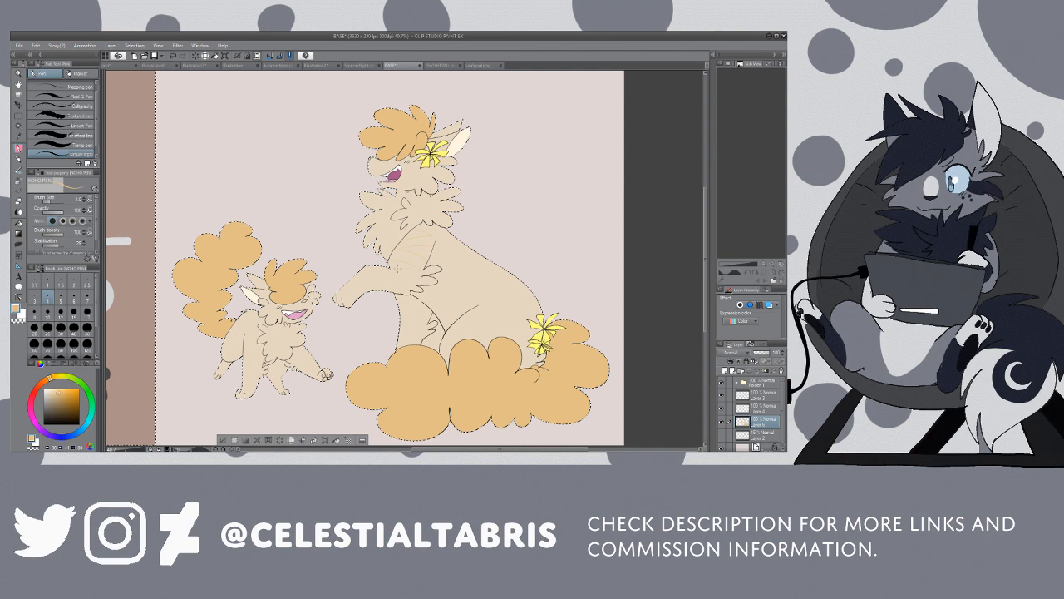
pyautogui.press('g')
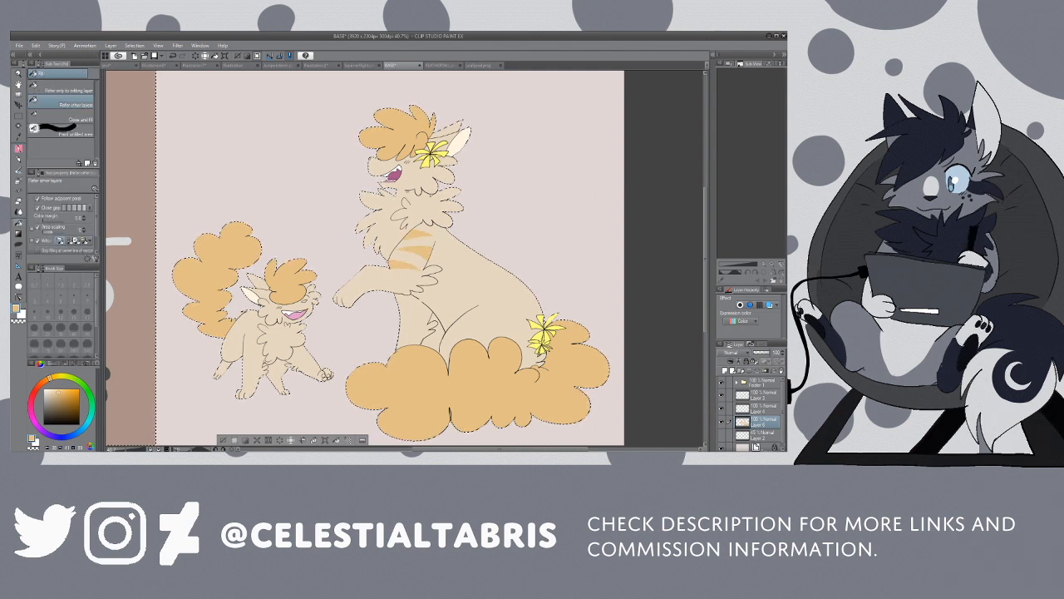
# Step: Outline matching light orange stripes on the kitten's front legs and fill them
pyautogui.press('p')
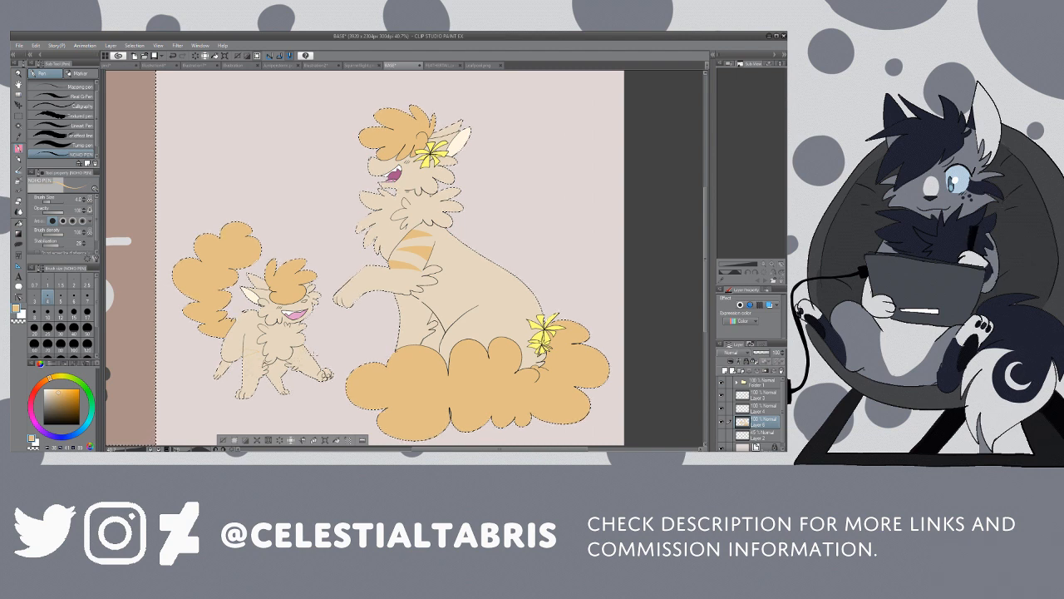
pyautogui.press('g')
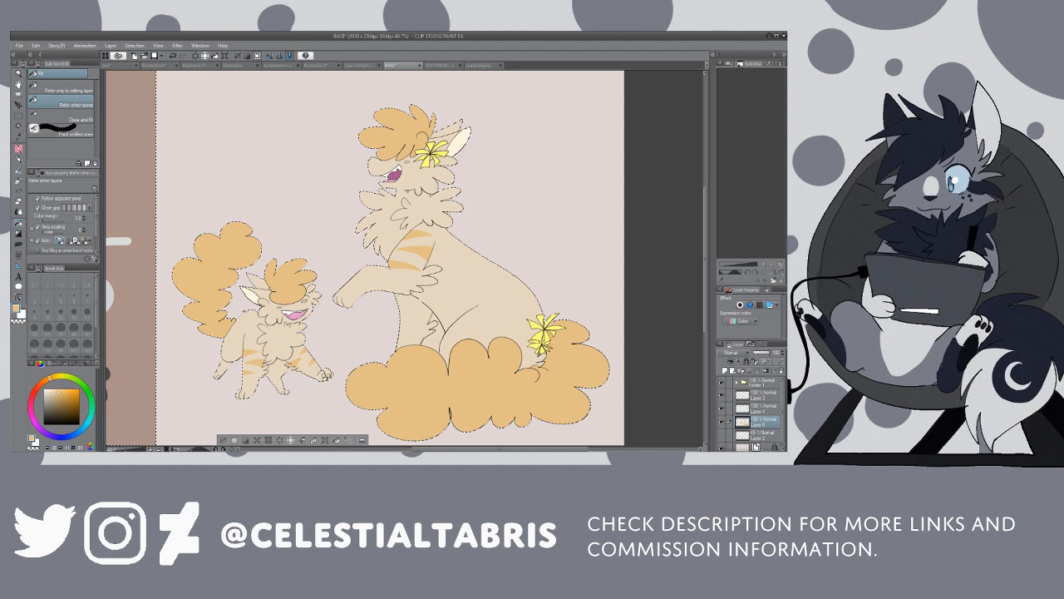
pyautogui.press('w')
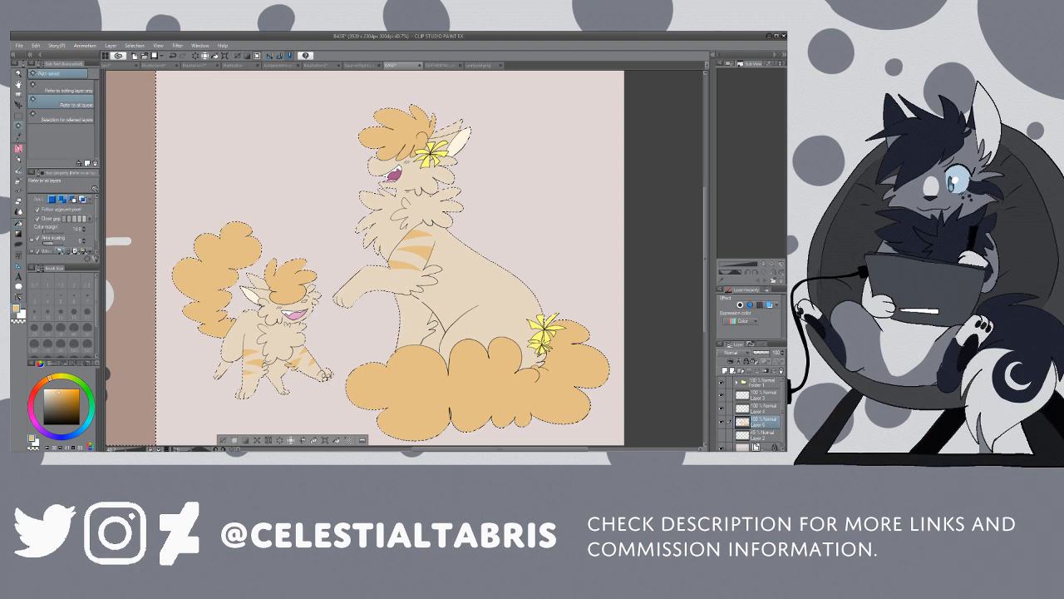
# Step: Outline sock markings in pale cream on both cats' lower legs and paws and fill them
pyautogui.press('i')
pyautogui.press('p')
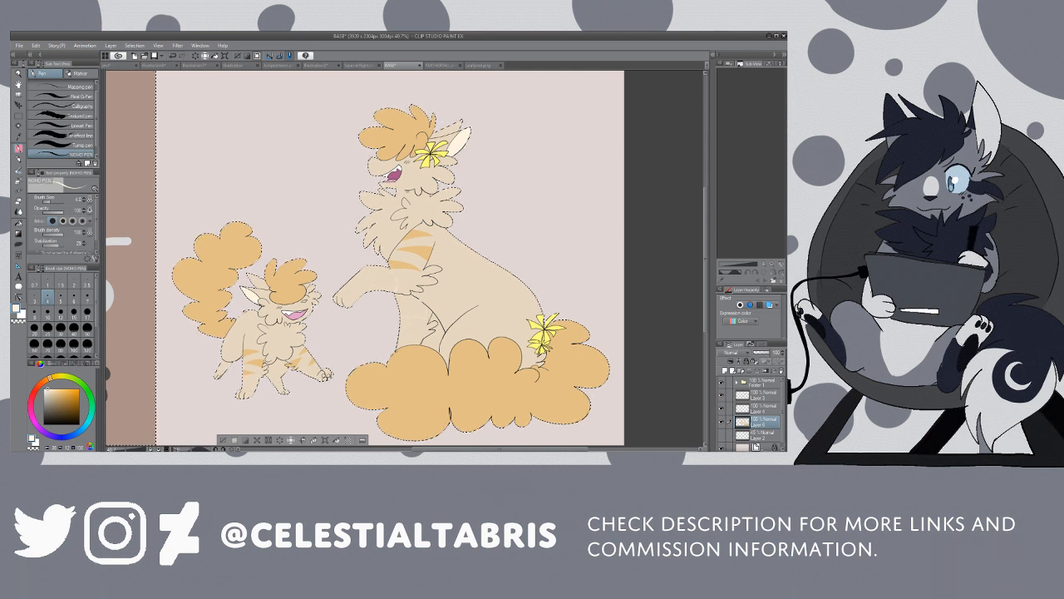
pyautogui.press('g')
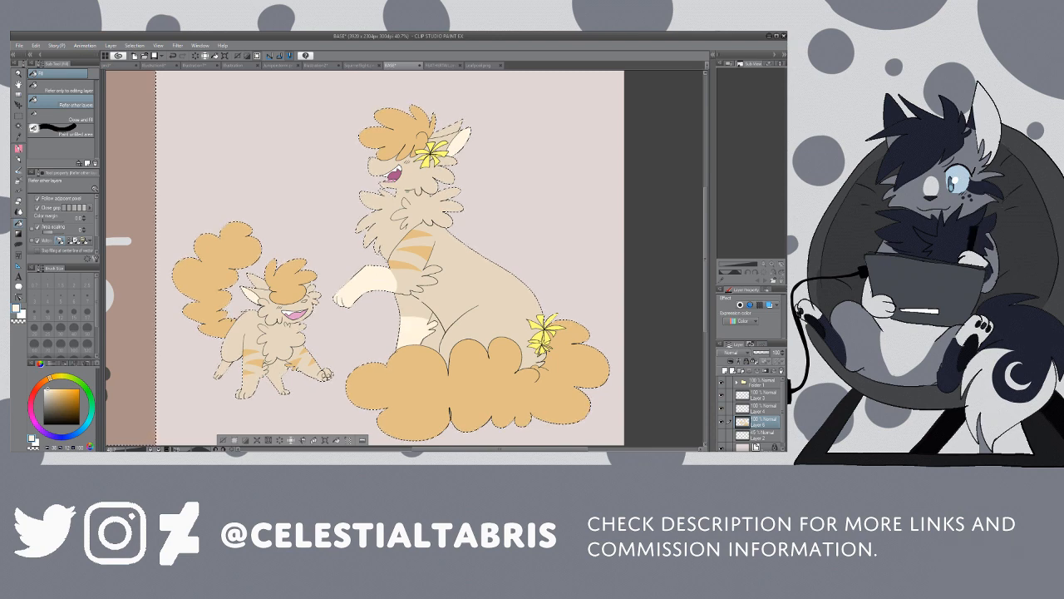
pyautogui.press('p')
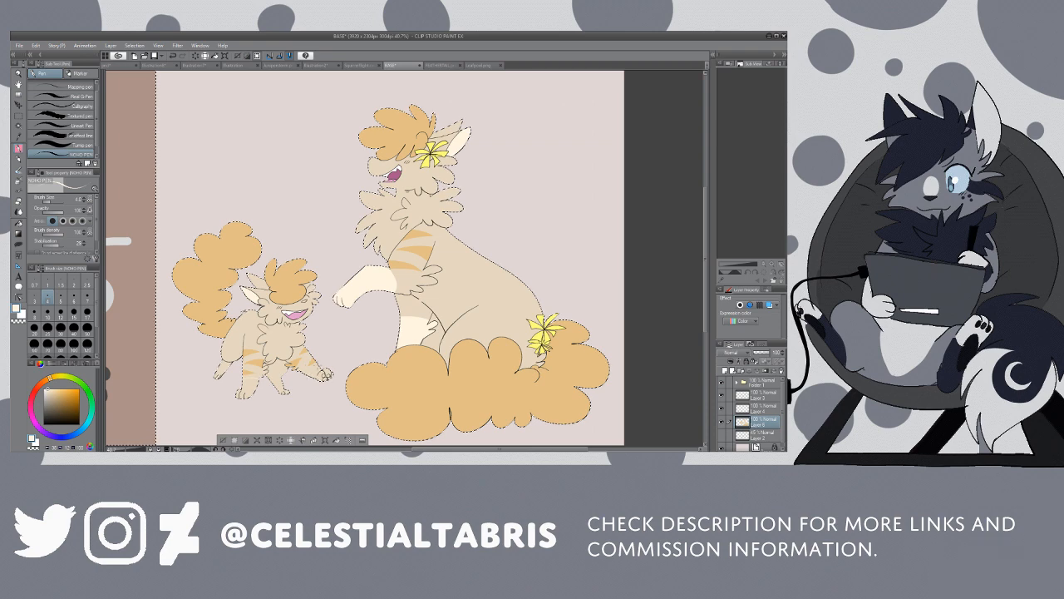
pyautogui.press('g')
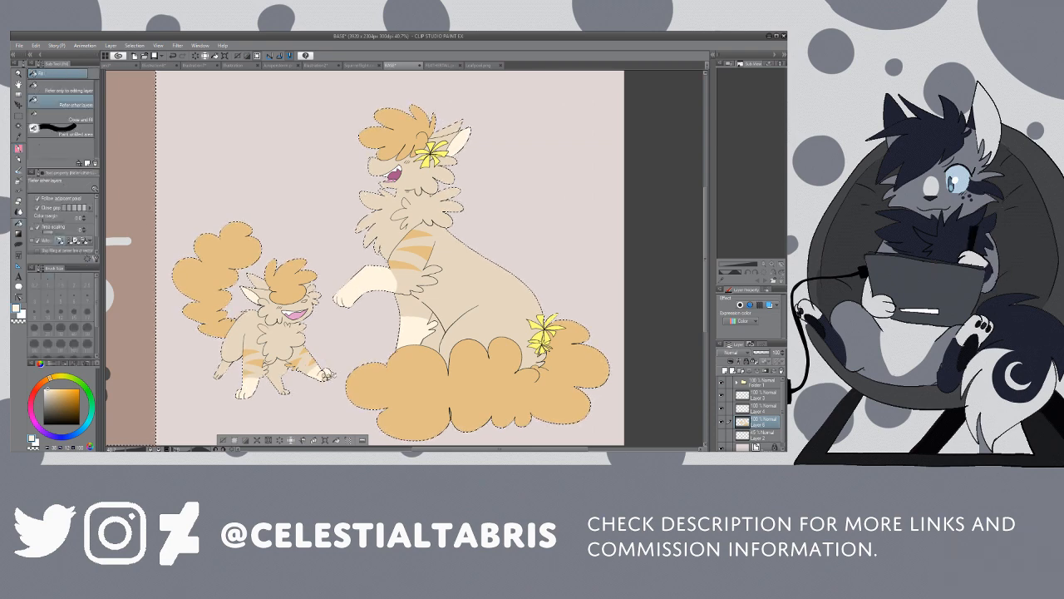
# Step: Dot pale cream spots on both cats' cheeks and haunches, consulting the other open character drawings
pyautogui.press('p')
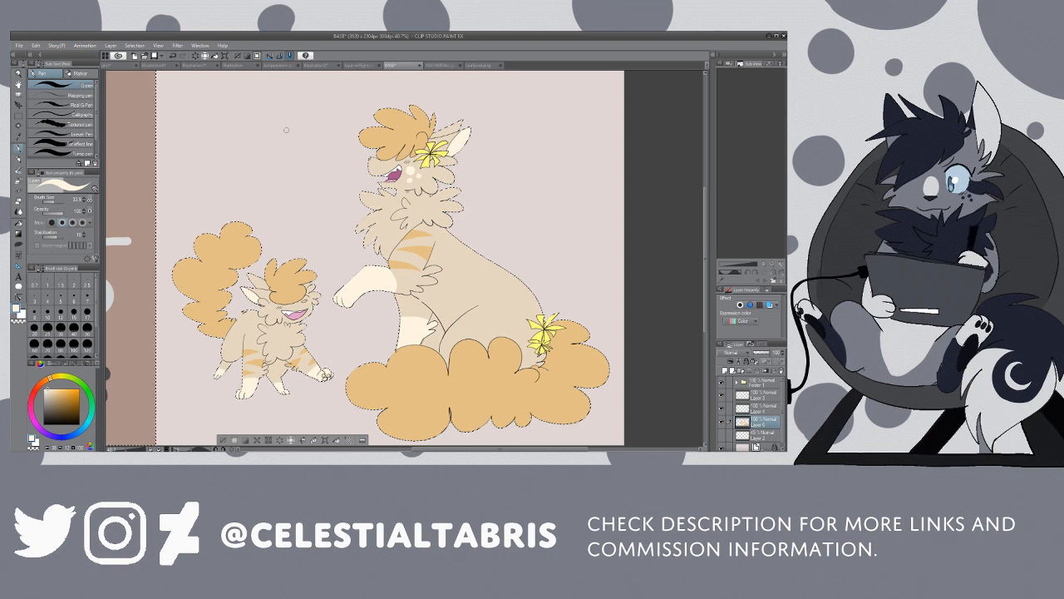
pyautogui.click(439, 65)
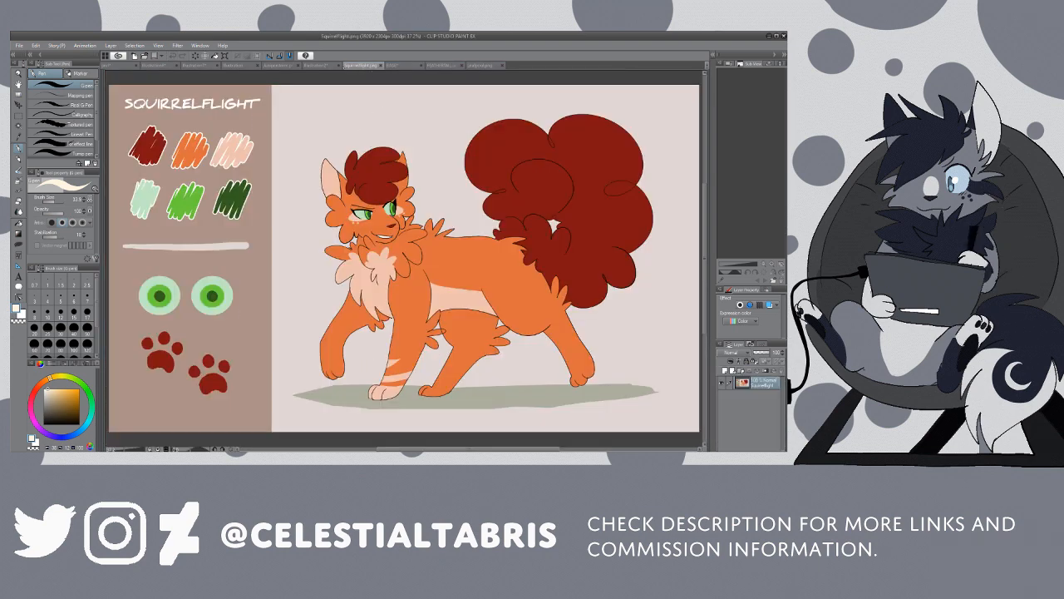
pyautogui.click(319, 65)
pyautogui.click(280, 65)
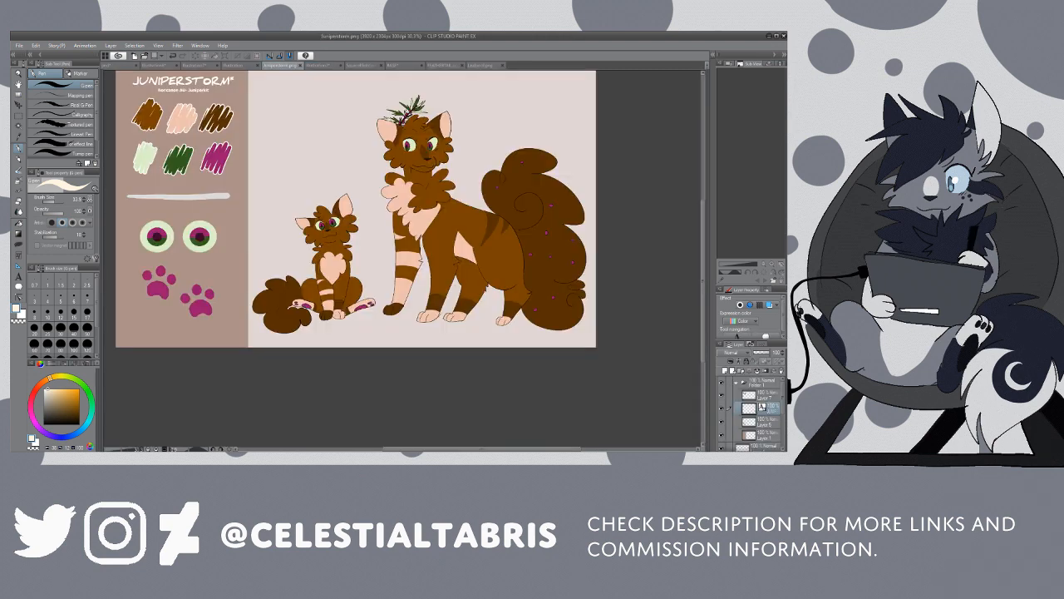
pyautogui.click(319, 65)
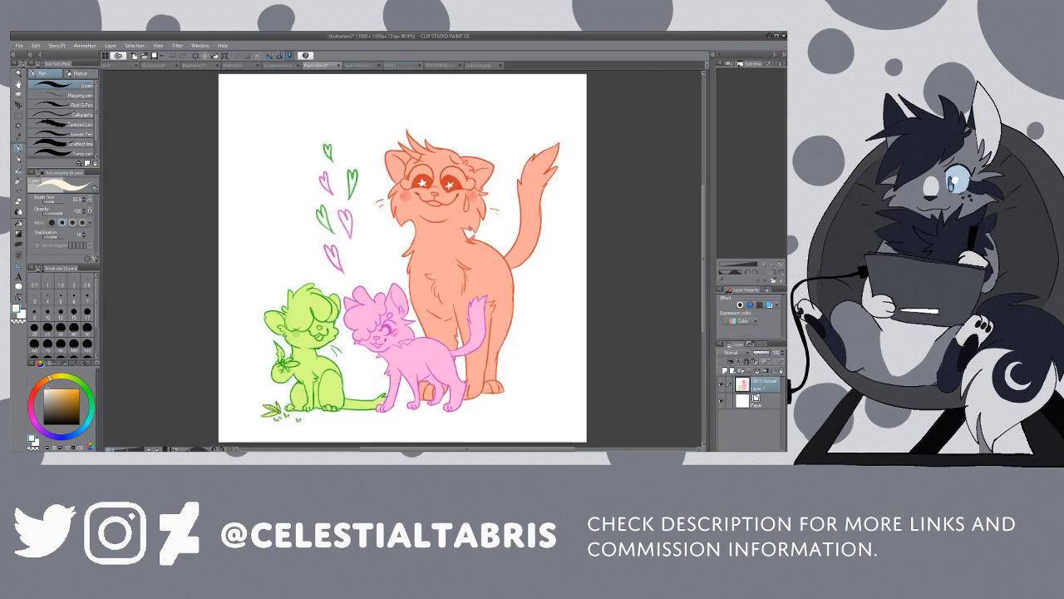
pyautogui.click(397, 65)
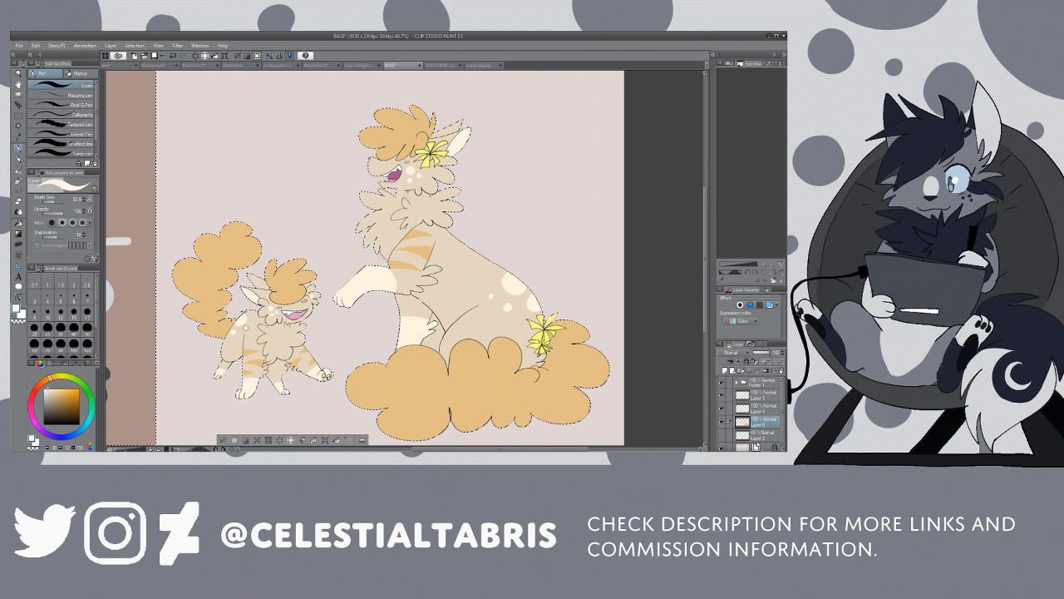
# Step: Outline and fill light orange markings along both cats' backs and on the outer parts of their ears
pyautogui.press('i')
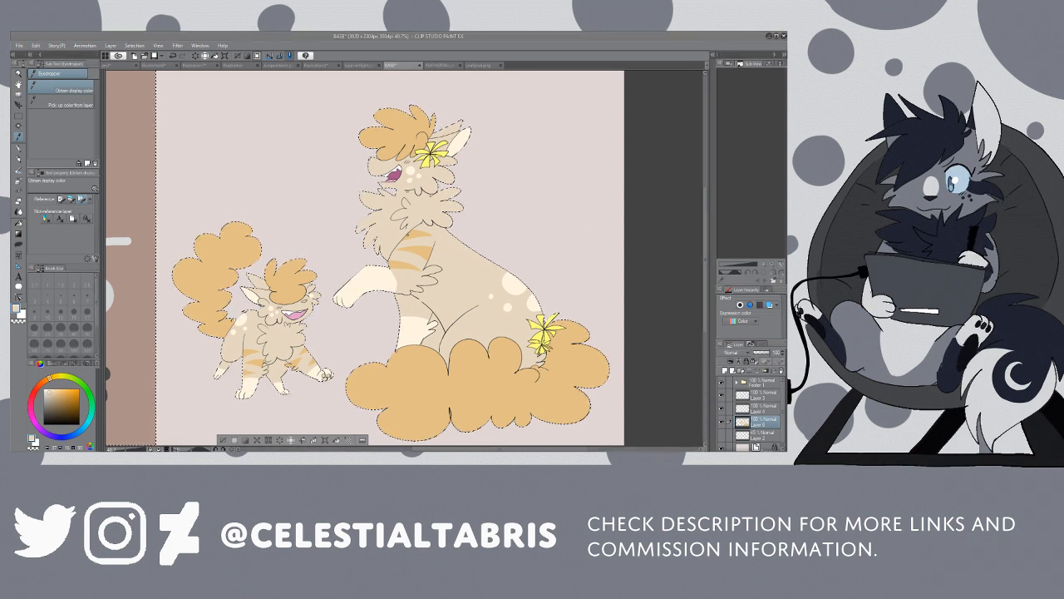
pyautogui.press('g')
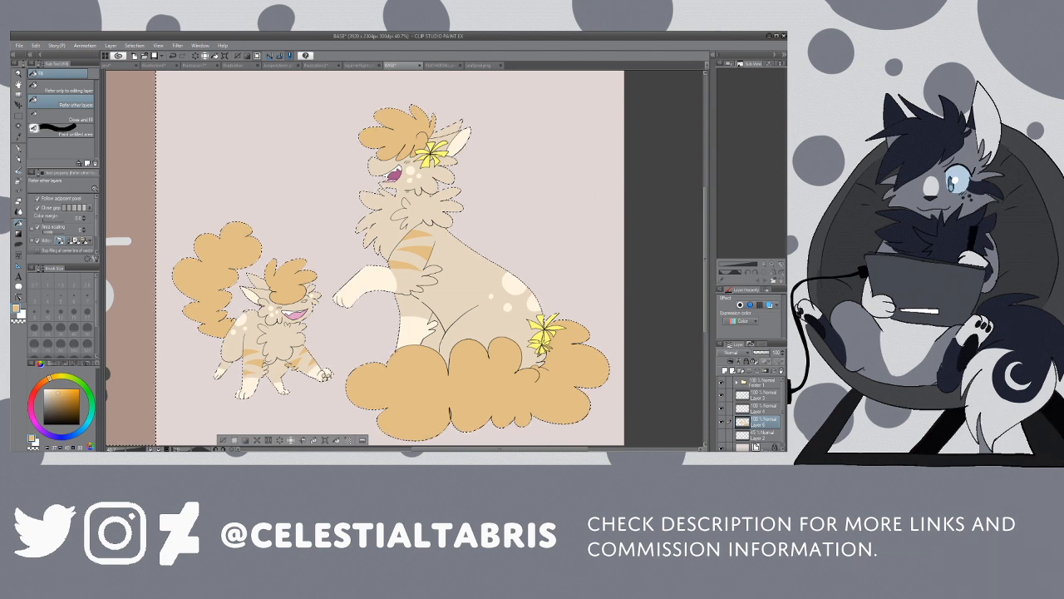
pyautogui.press('p')
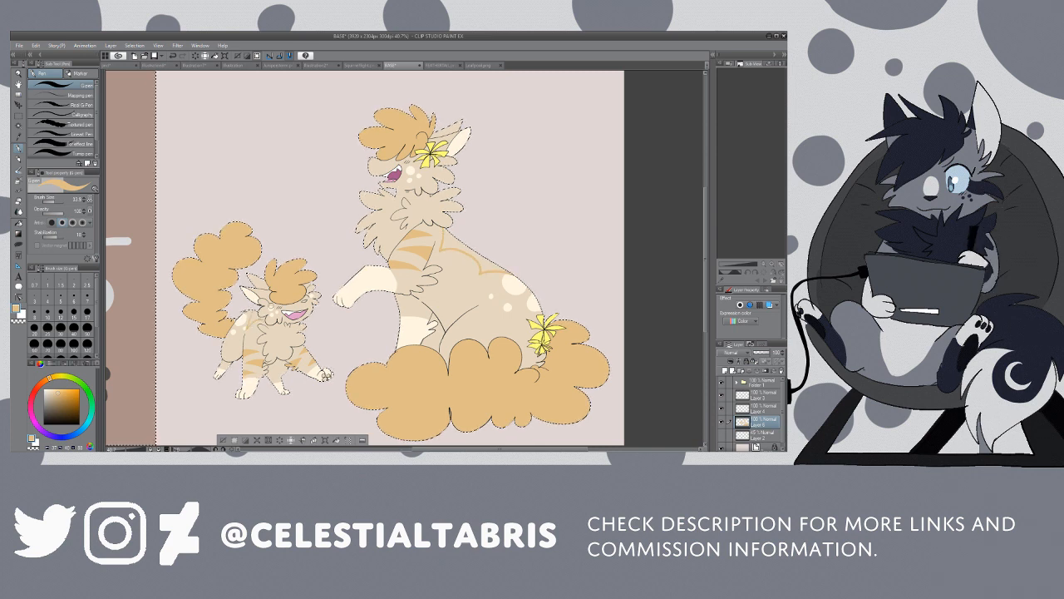
pyautogui.press('g')
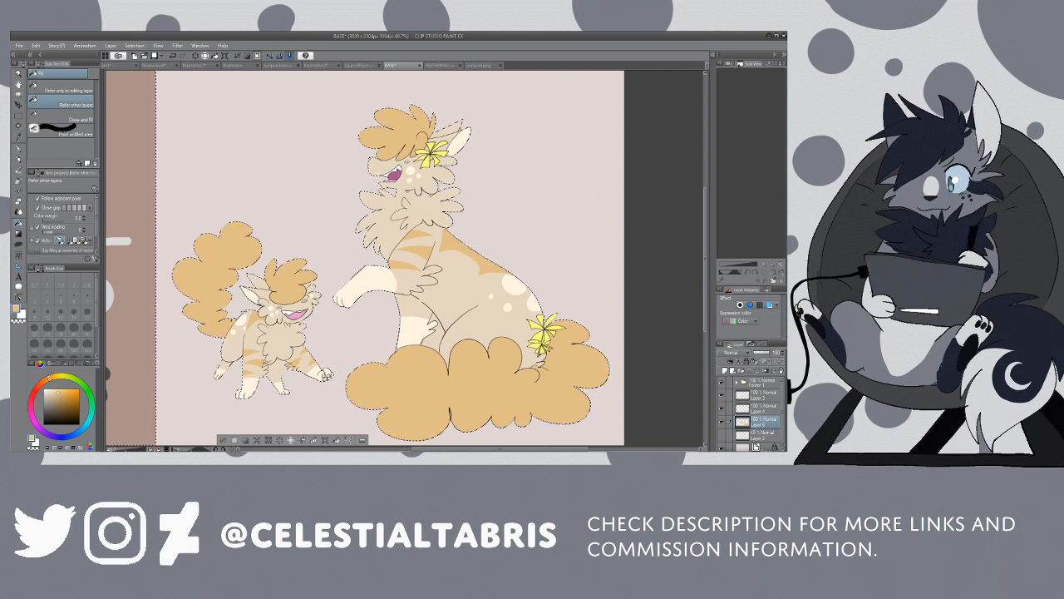
pyautogui.press('p')
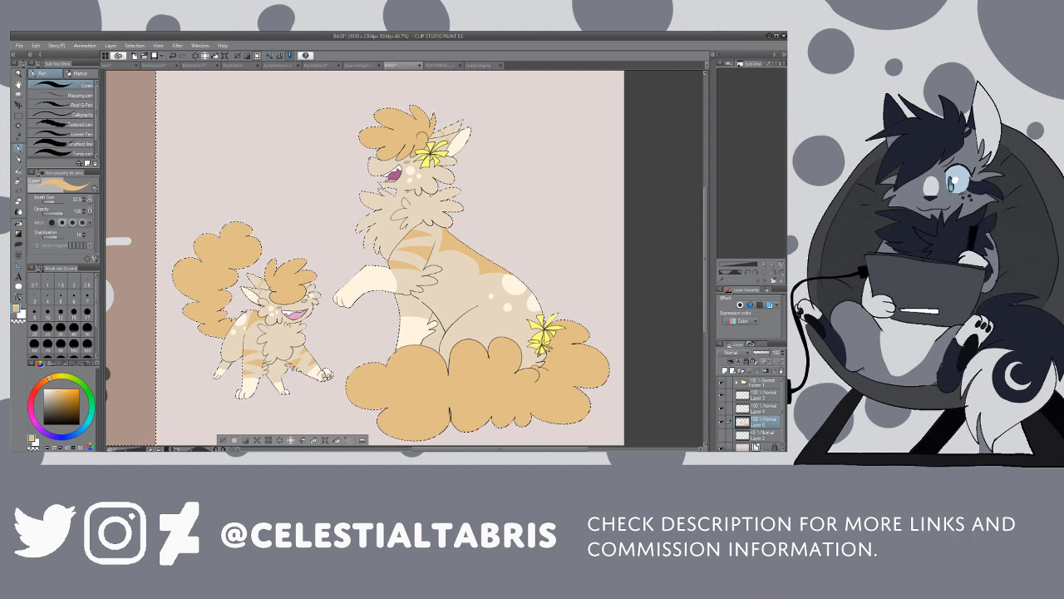
pyautogui.press('g')
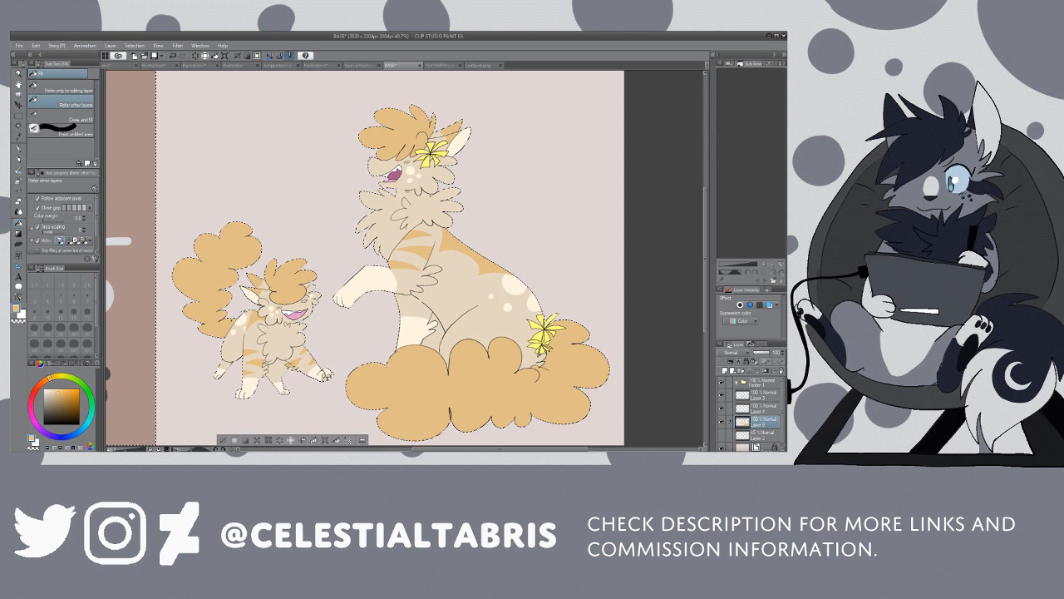
# Step: Fill the cats' noses with brown and colour their muzzles and chest fluff in pale cream
pyautogui.click(74, 408)
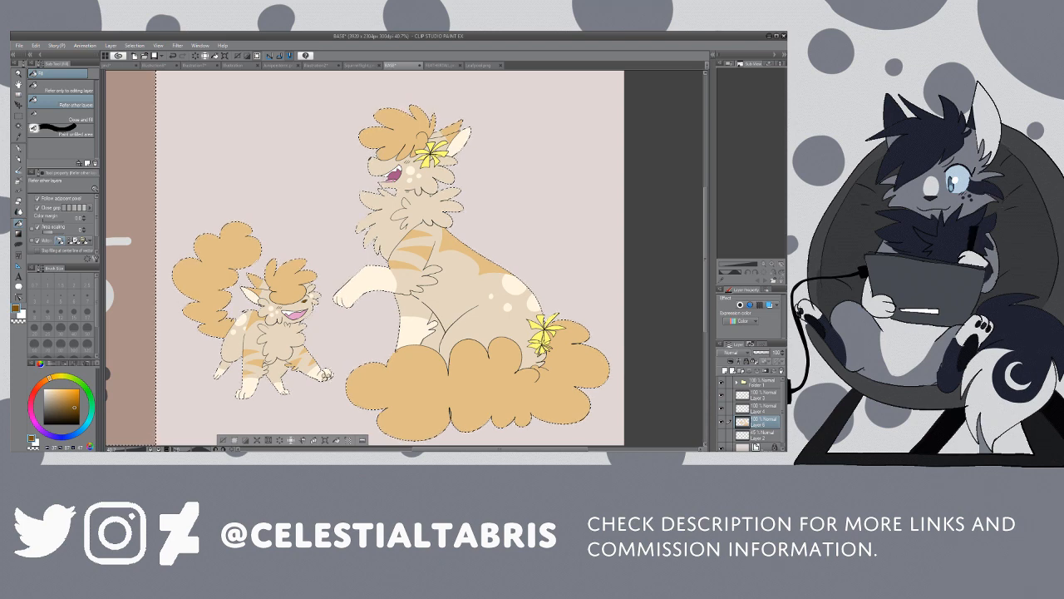
pyautogui.press('i')
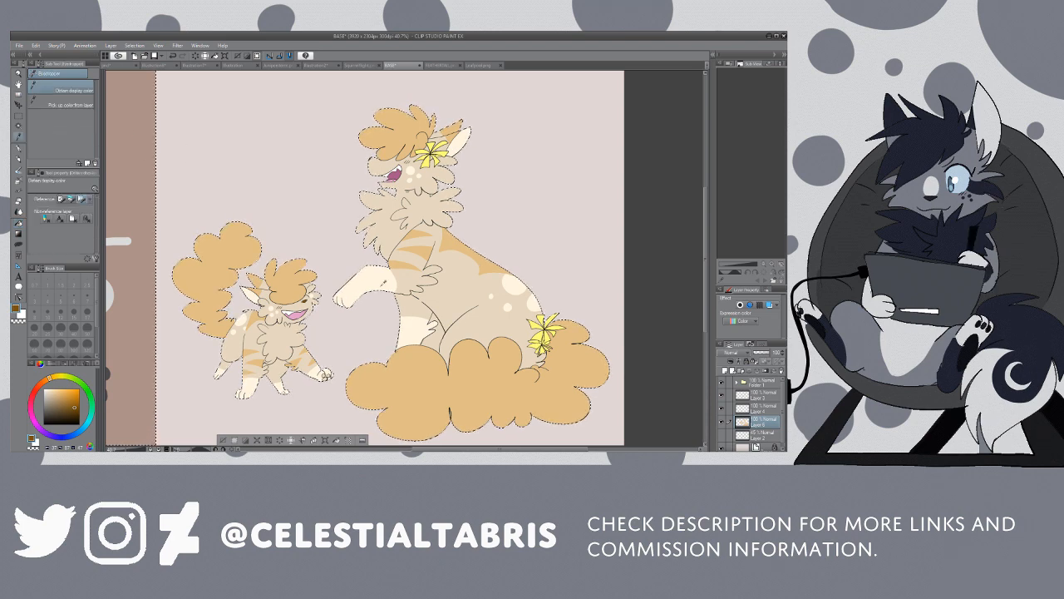
pyautogui.press('x')
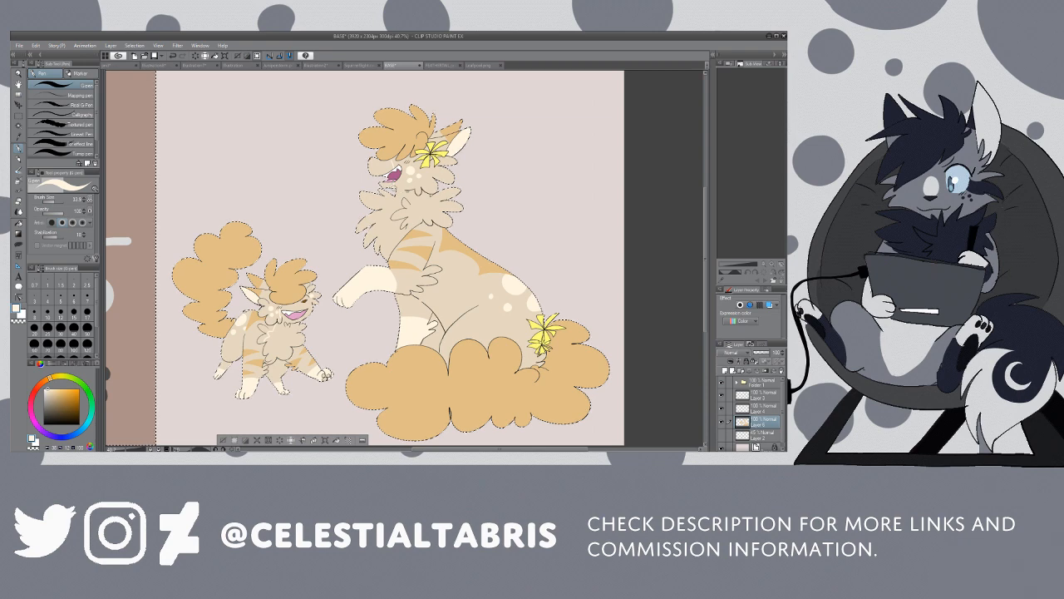
pyautogui.press('g')
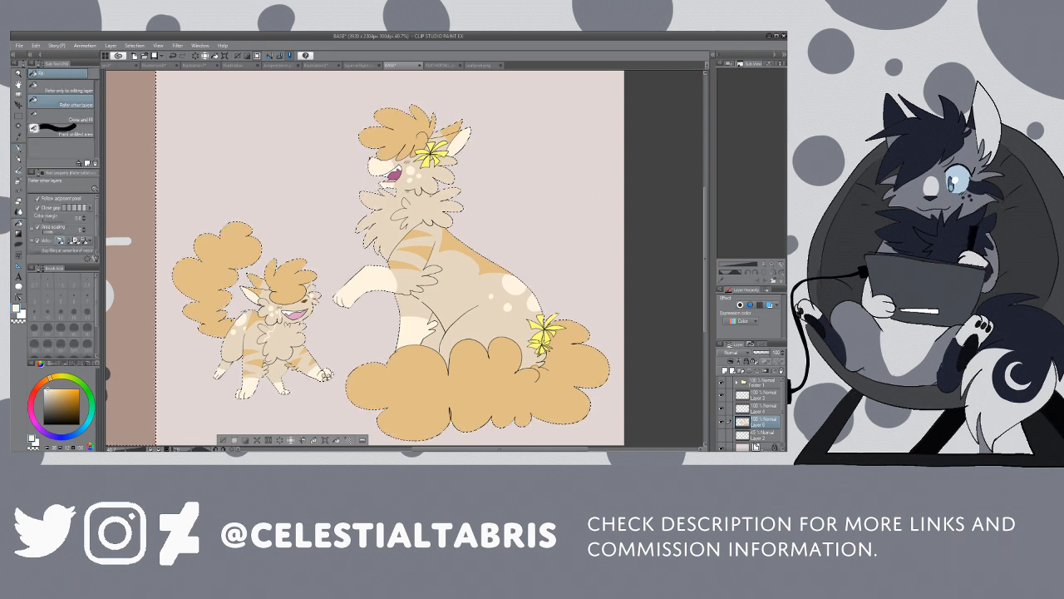
pyautogui.press('p')
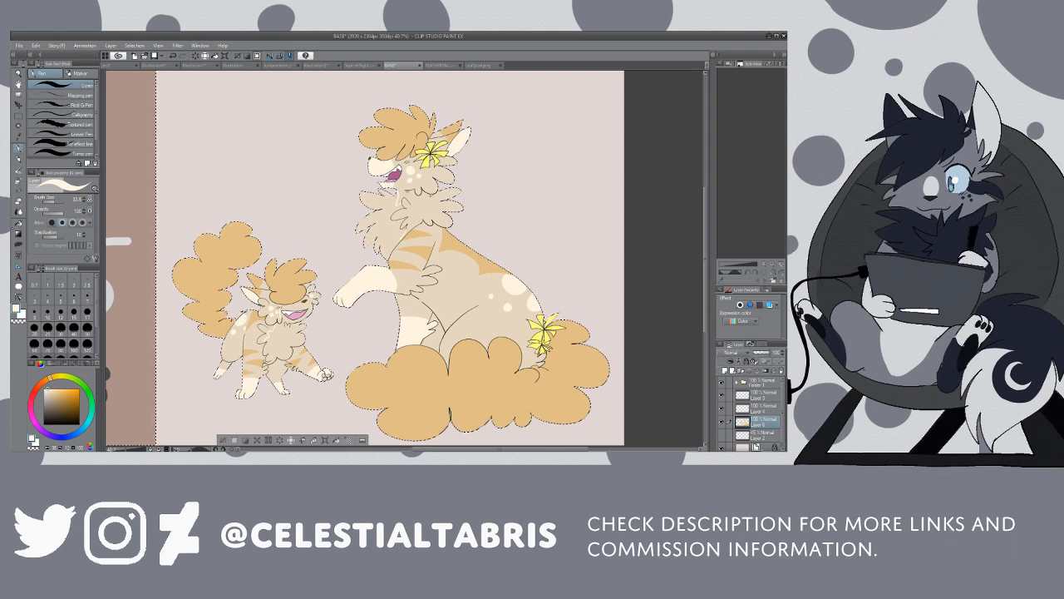
pyautogui.press('g')
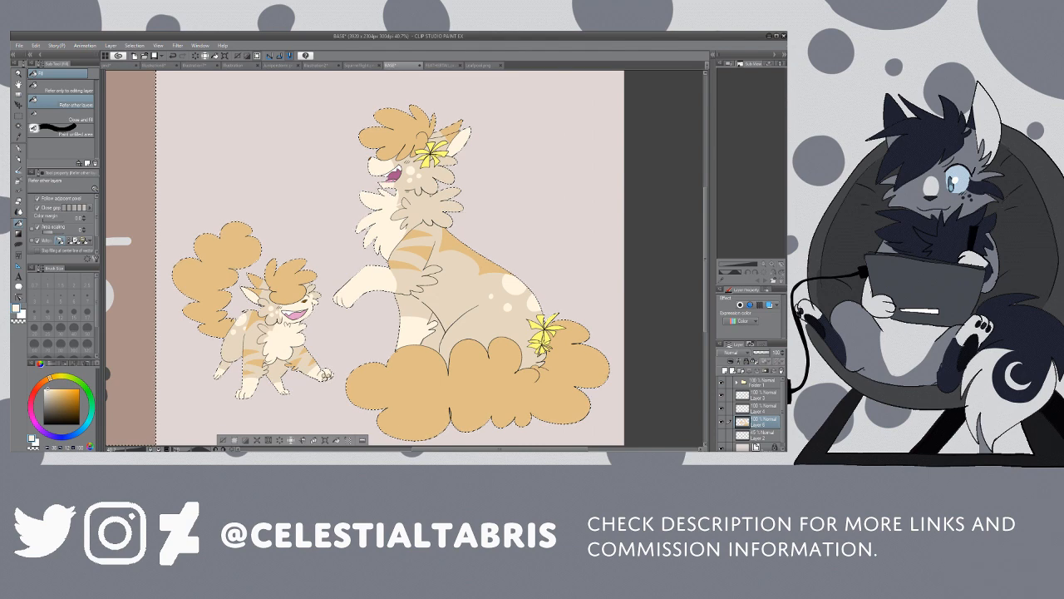
# Step: Sample the brown from the kitten's nose and touch up its small facial details with the G-pen
pyautogui.hotkey('alt', 'space')
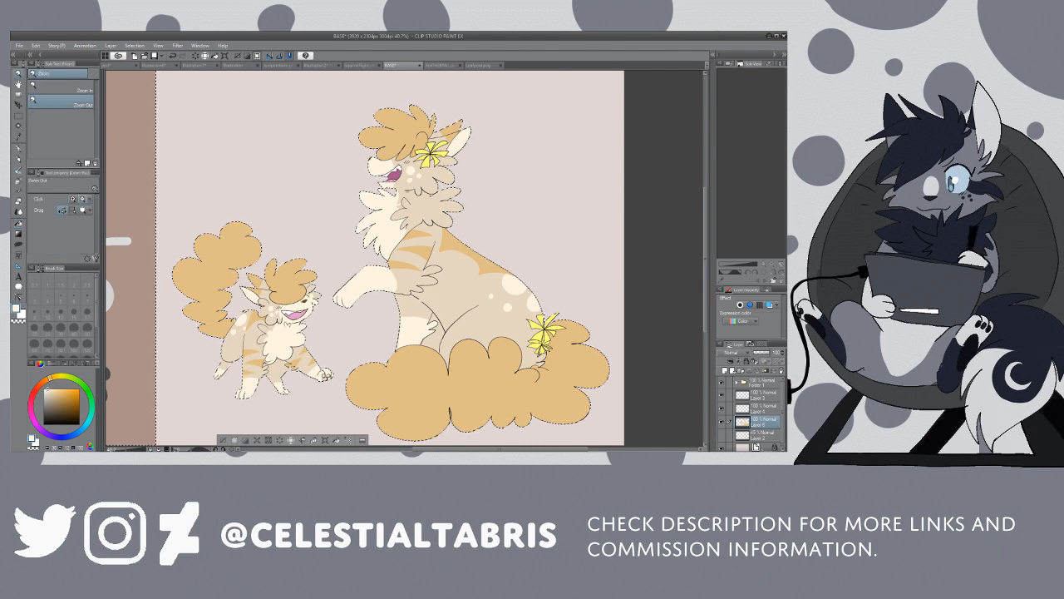
pyautogui.moveTo(302, 305); pyautogui.dragTo(357, 304)
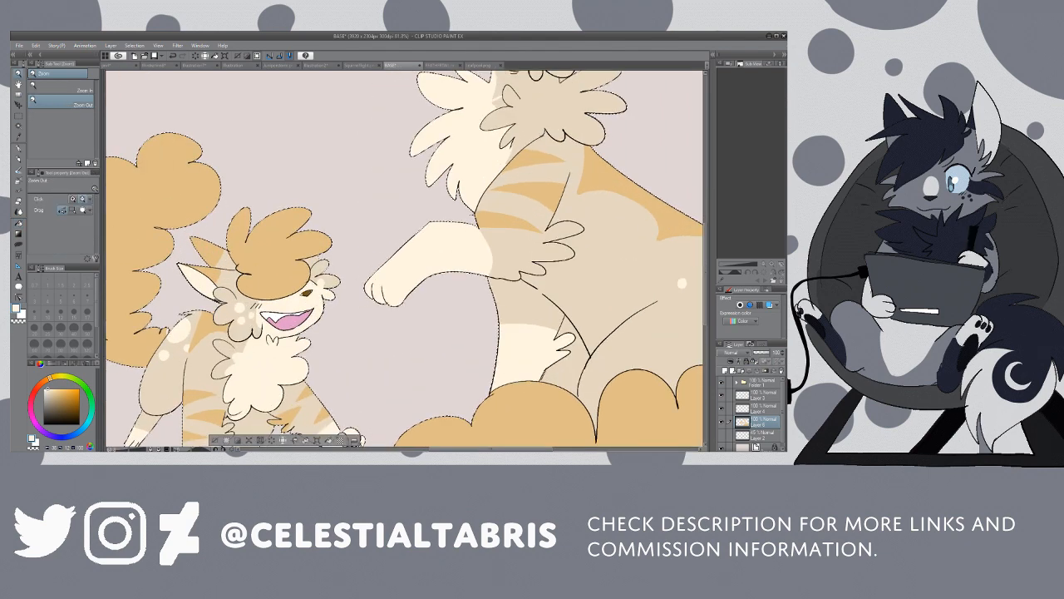
pyautogui.press('alt')
pyautogui.keyDown('alt'); pyautogui.click(307, 294); pyautogui.keyUp('alt')
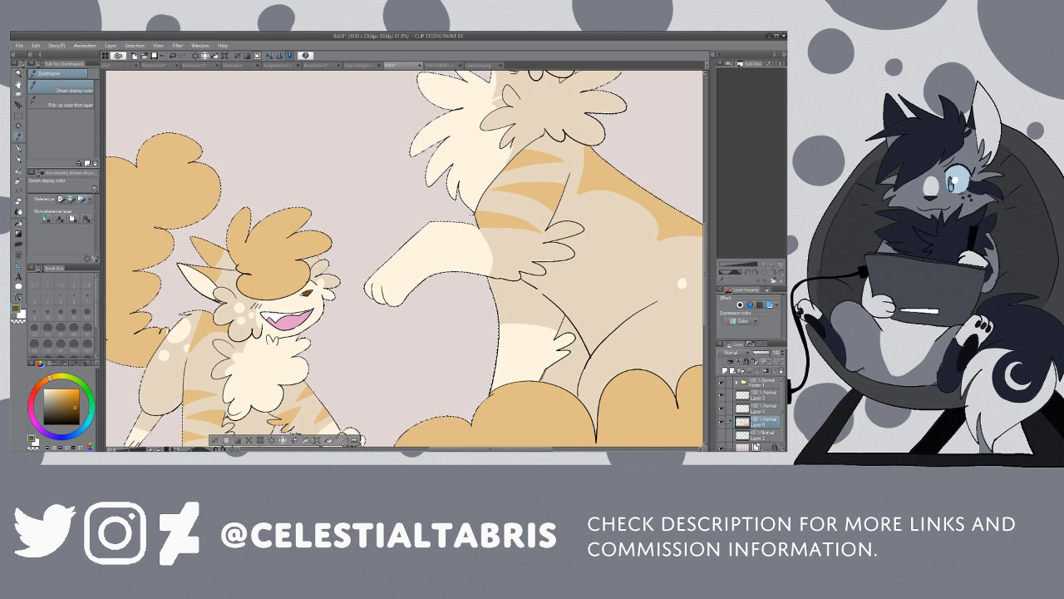
pyautogui.press('p')
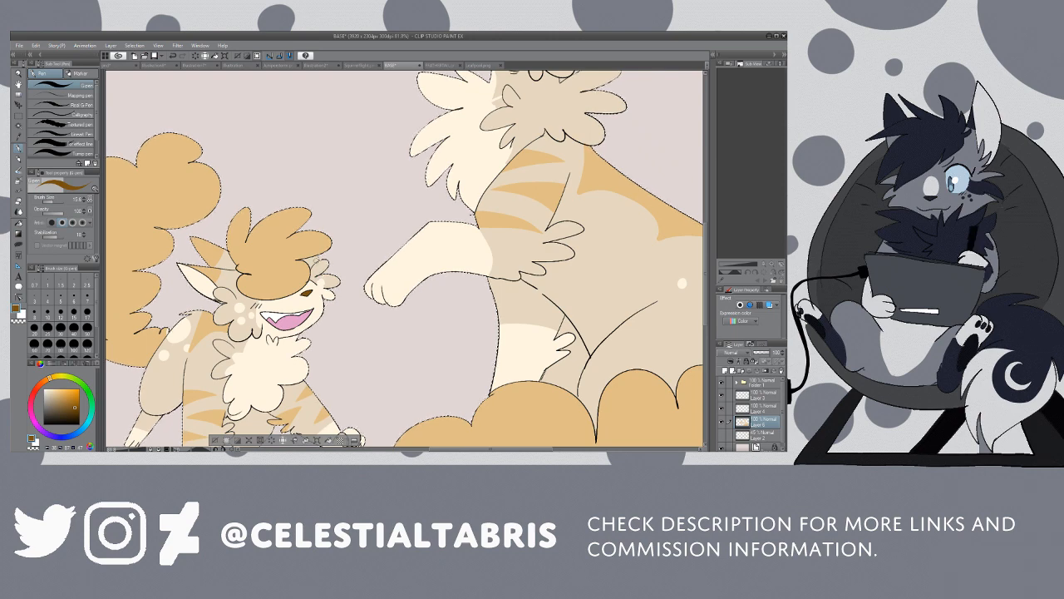
# Step: Apply a Hue/Saturation/Luminosity adjustment to the cats' flat colour layer, shifting the tan coat toward warm orange
pyautogui.click(20, 74)
pyautogui.moveTo(524, 186); pyautogui.dragTo(433, 190)
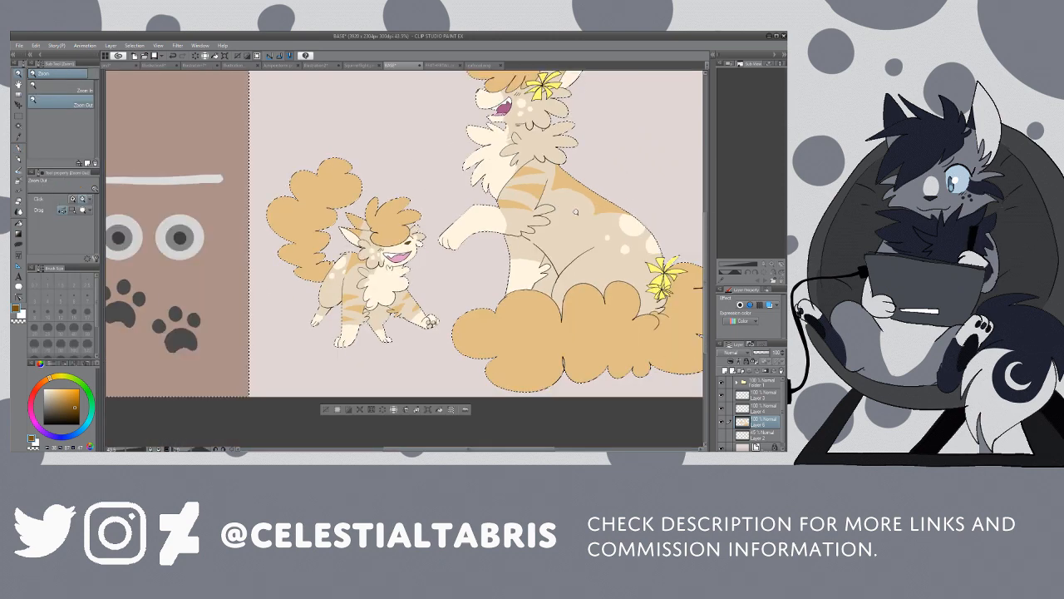
pyautogui.click(722, 421)
pyautogui.click(722, 422)
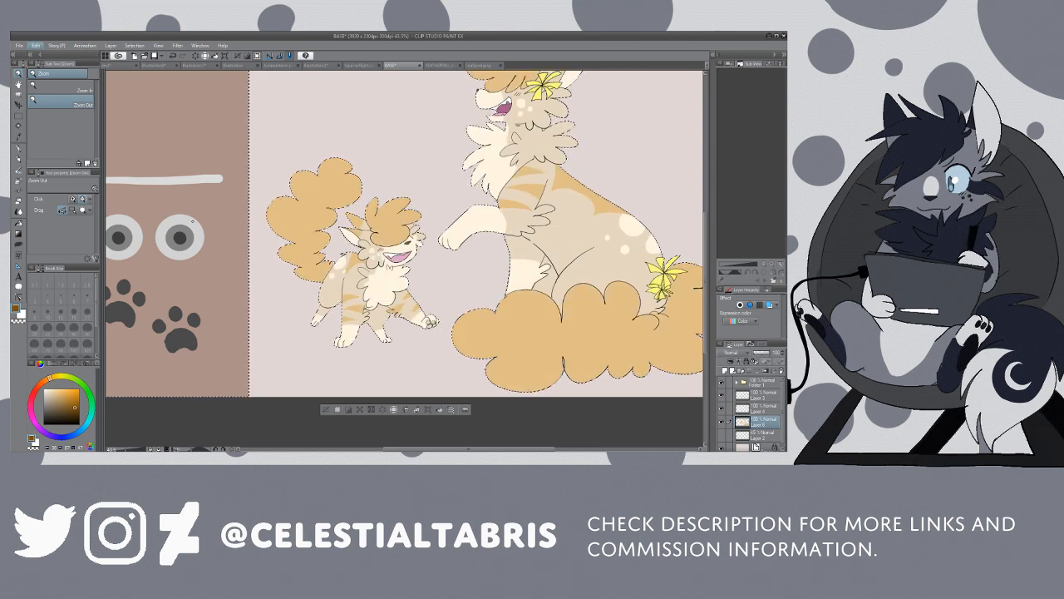
pyautogui.hotkey('ctrl', 'u')
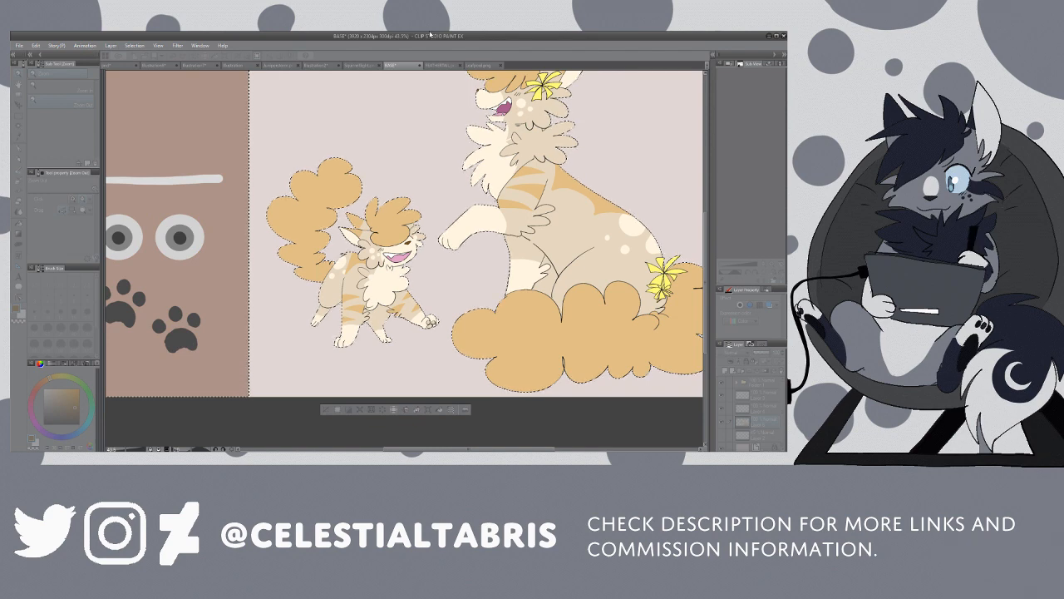
pyautogui.scroll(-1, 571, 98)
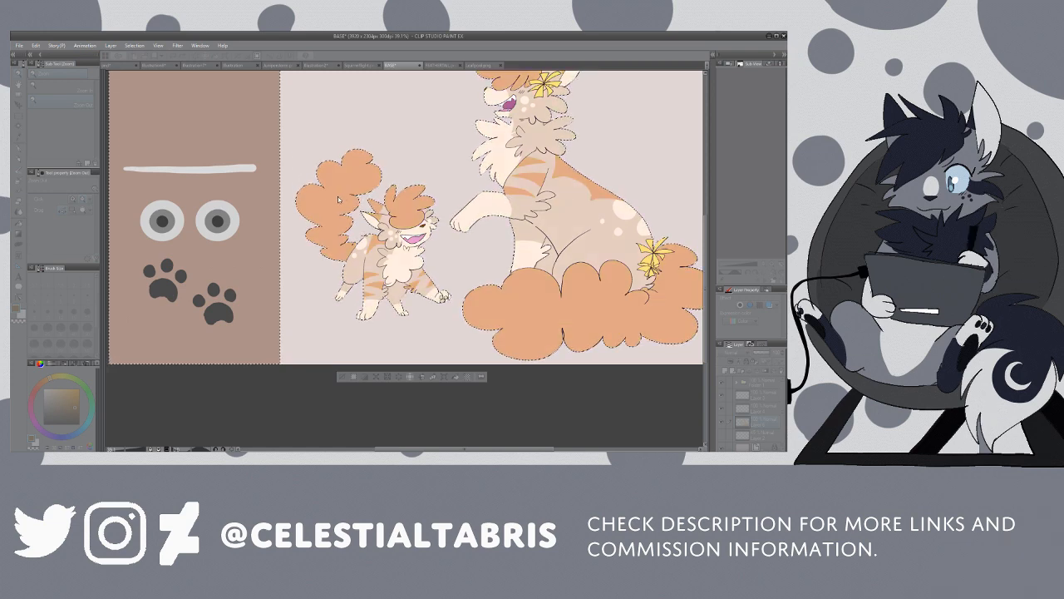
pyautogui.scroll(1, 391, 167)
pyautogui.scroll(-3, 416, 167)
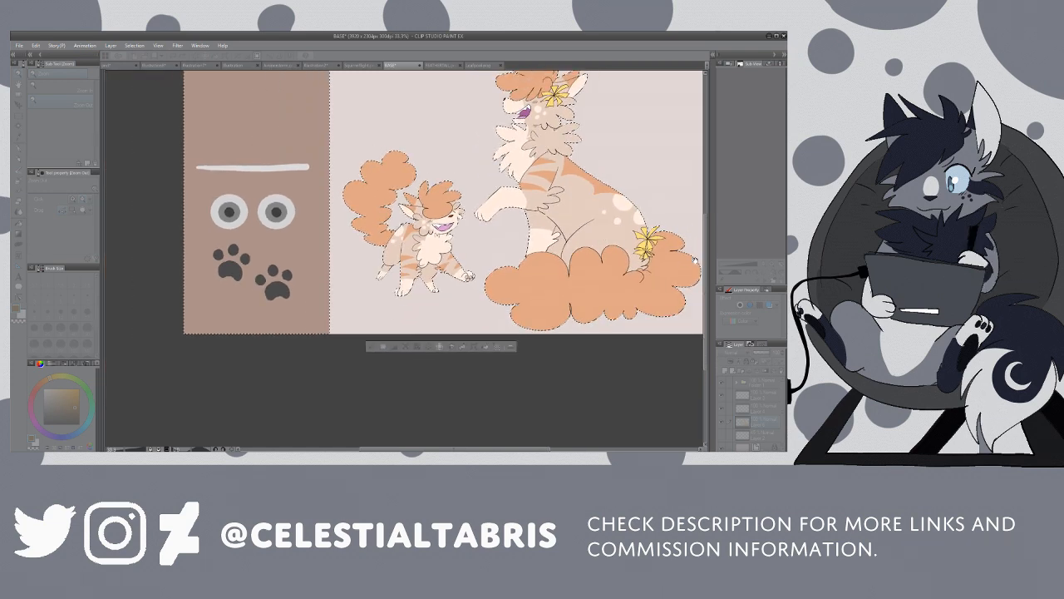
# Step: Fine-tune the Hue/Saturation/Luminosity adjustment on the cats' flat colours until the coat is a warm peach-orange
pyautogui.moveTo(708, 255); pyautogui.dragTo(708, 215)
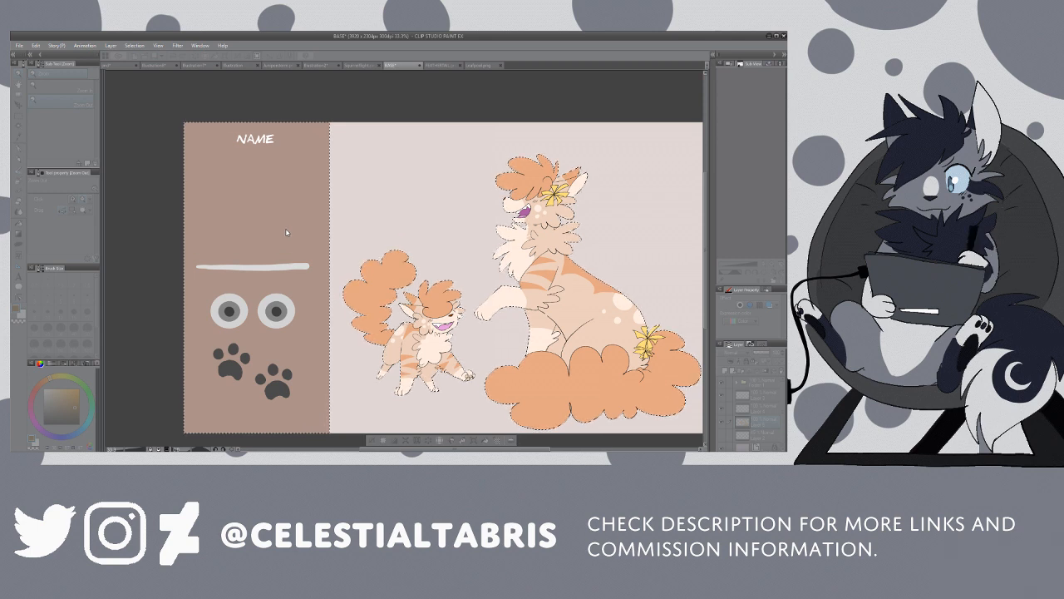
pyautogui.moveTo(284, 233)
pyautogui.mouseDown()
pyautogui.moveTo(255, 231)
pyautogui.moveTo(288, 227)
pyautogui.mouseUp()
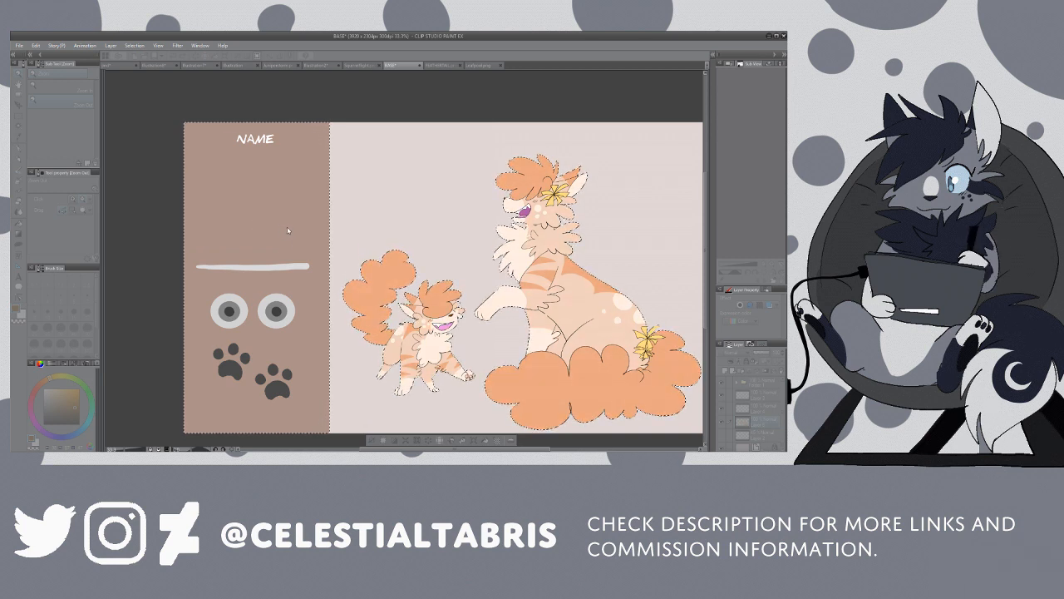
pyautogui.click(353, 202)
pyautogui.click(353, 202)
pyautogui.click(354, 203)
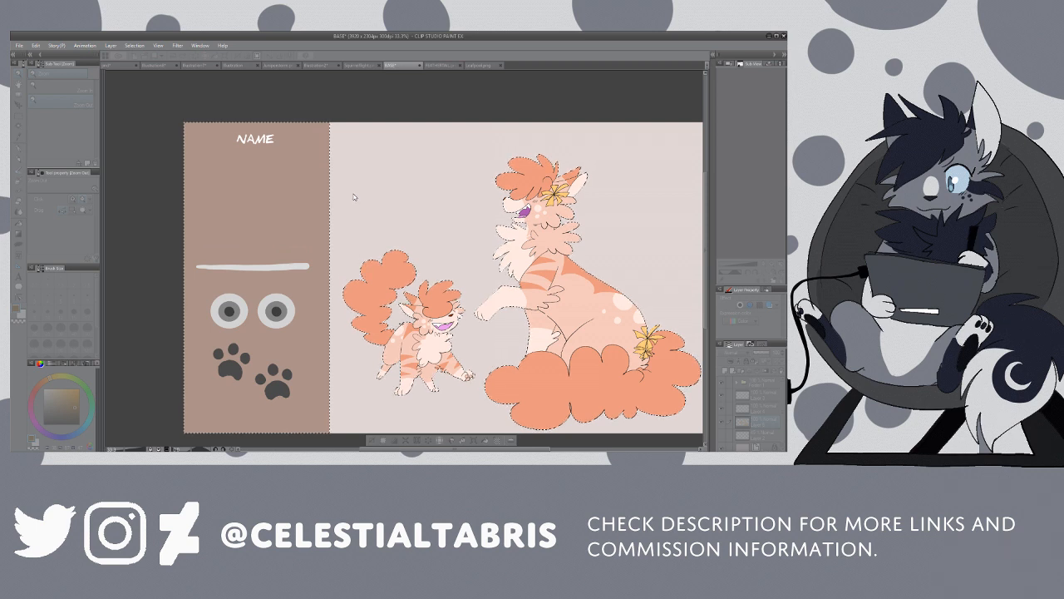
pyautogui.click(354, 197)
pyautogui.click(354, 197)
pyautogui.click(354, 197)
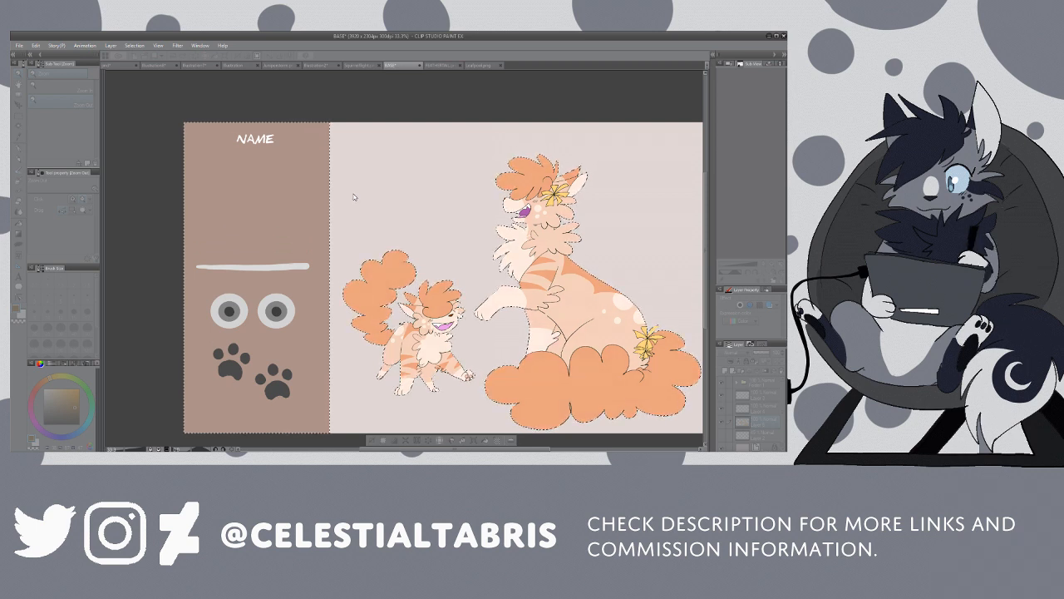
pyautogui.scroll(-2, 427, 258)
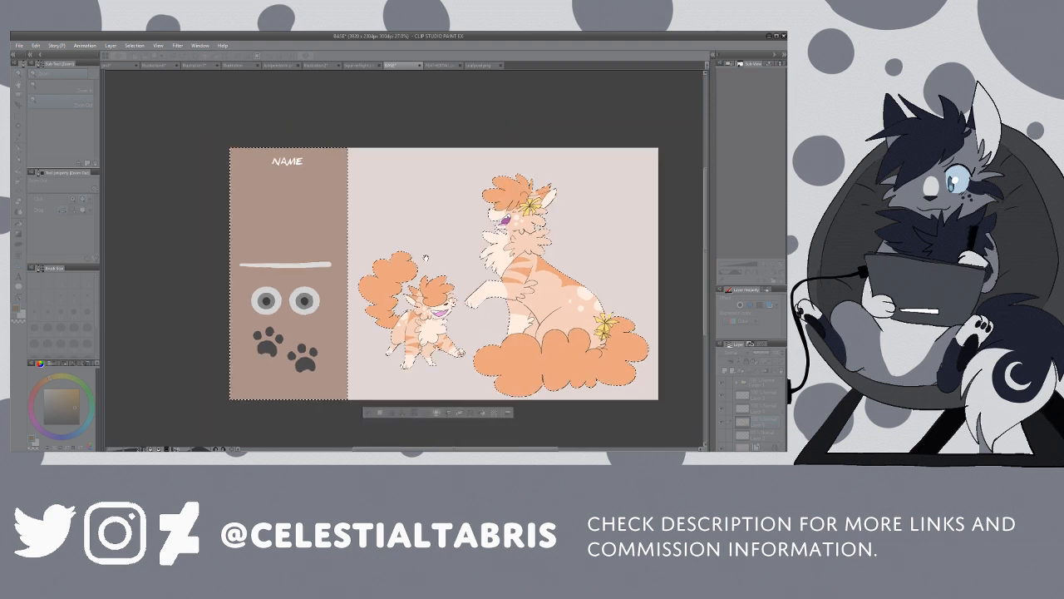
pyautogui.scroll(2, 425, 259)
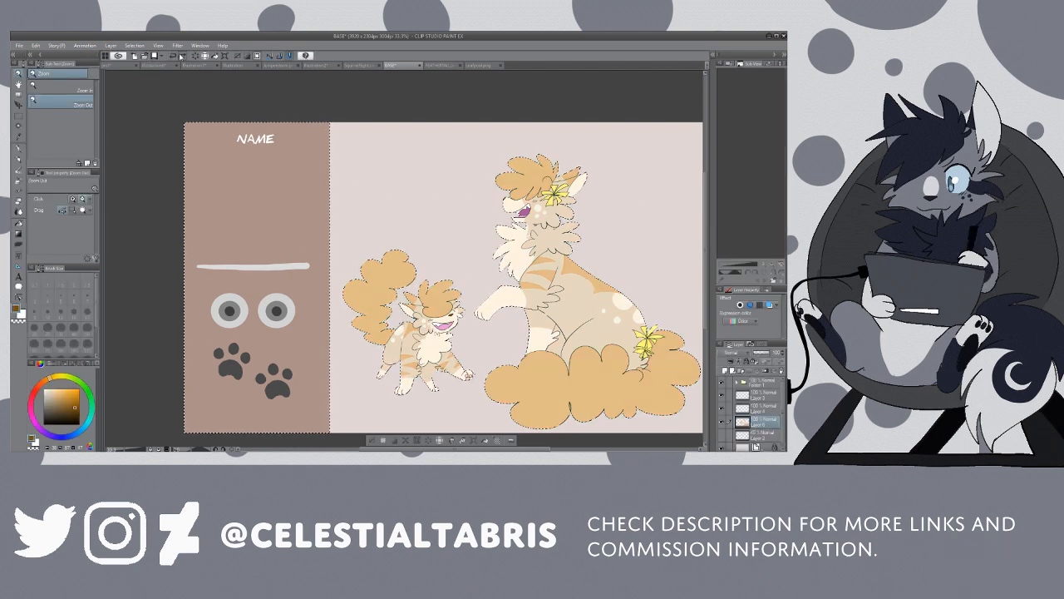
# Step: Sample the pale cream beneath the adult cat's chin and touch up the throat area with the Fill tool
pyautogui.click(540, 241)
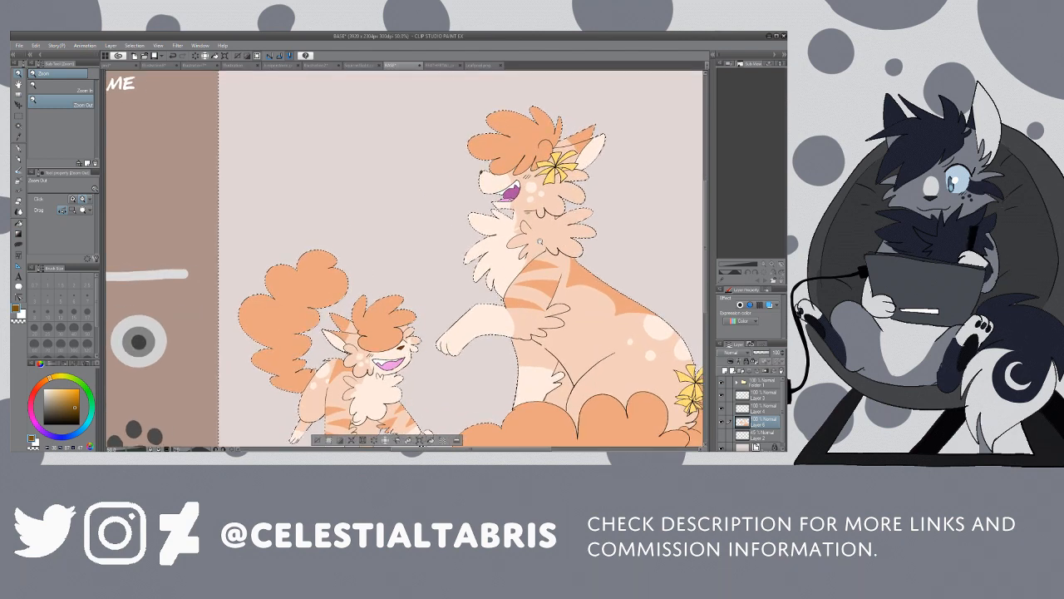
pyautogui.press('i')
pyautogui.click(502, 204)
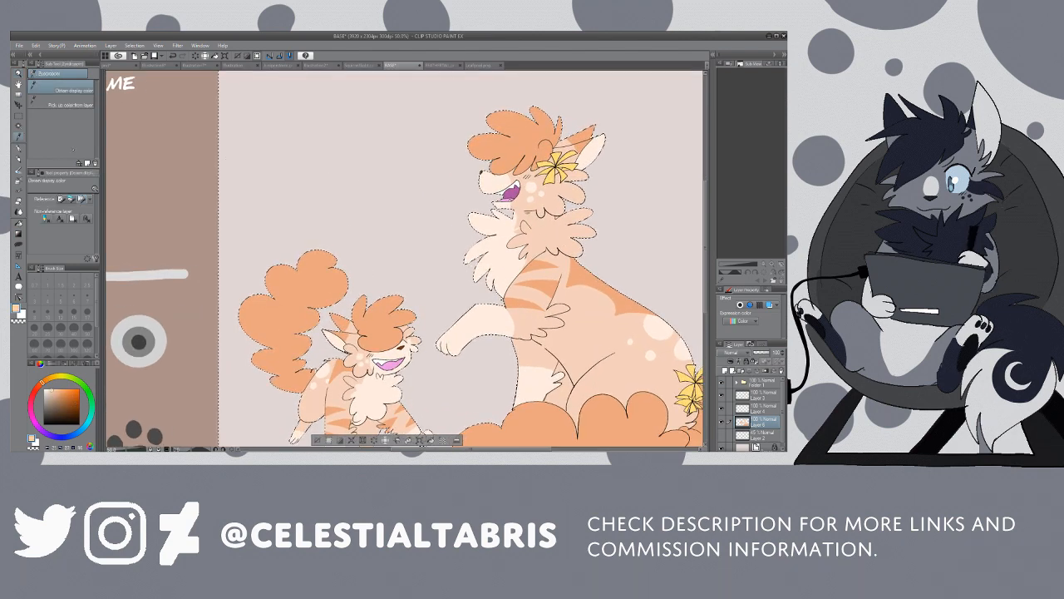
pyautogui.press('g')
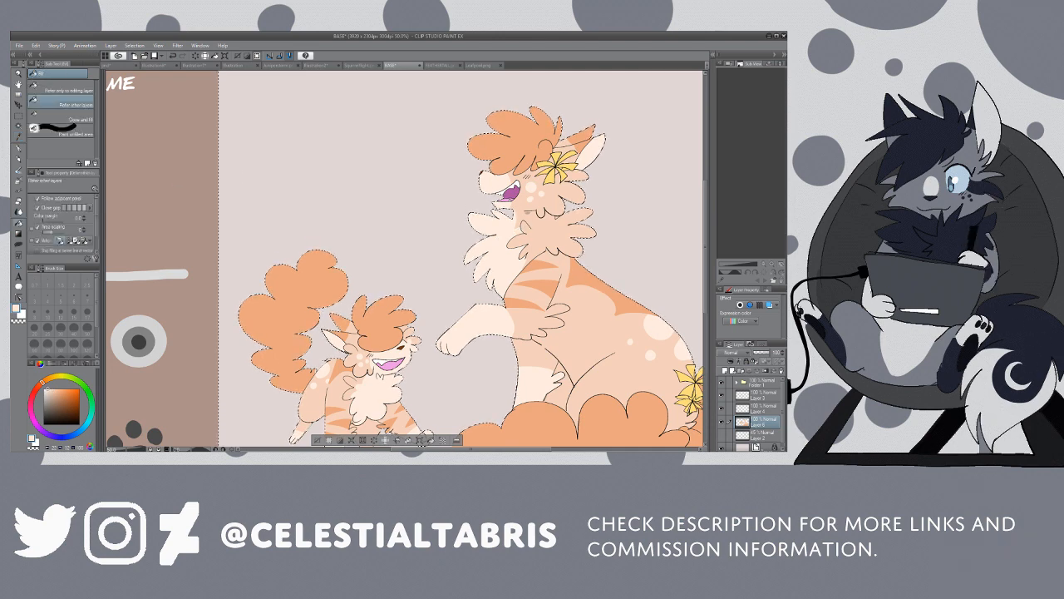
# Step: Sample colours from the kitten and draw small cheek marks beside its mouth with the G-pen
pyautogui.press('/')
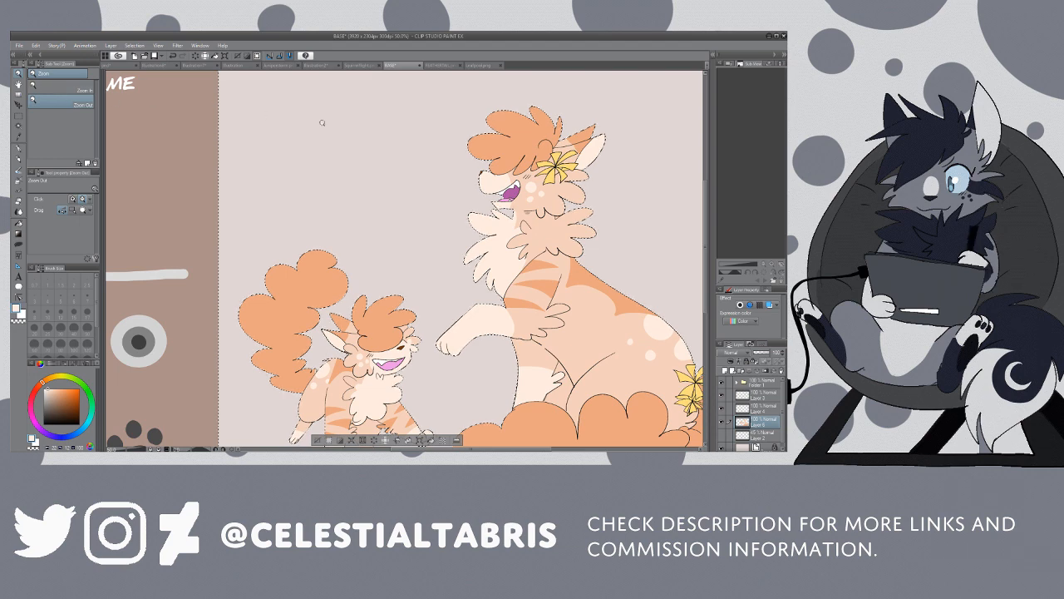
pyautogui.moveTo(536, 191); pyautogui.dragTo(565, 327)
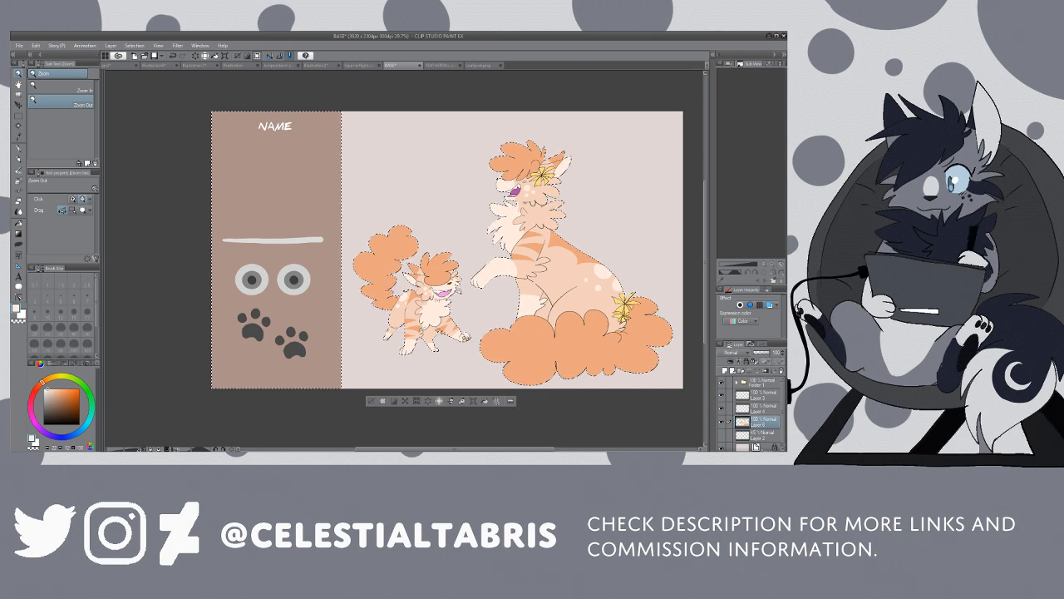
pyautogui.moveTo(446, 289); pyautogui.dragTo(514, 288)
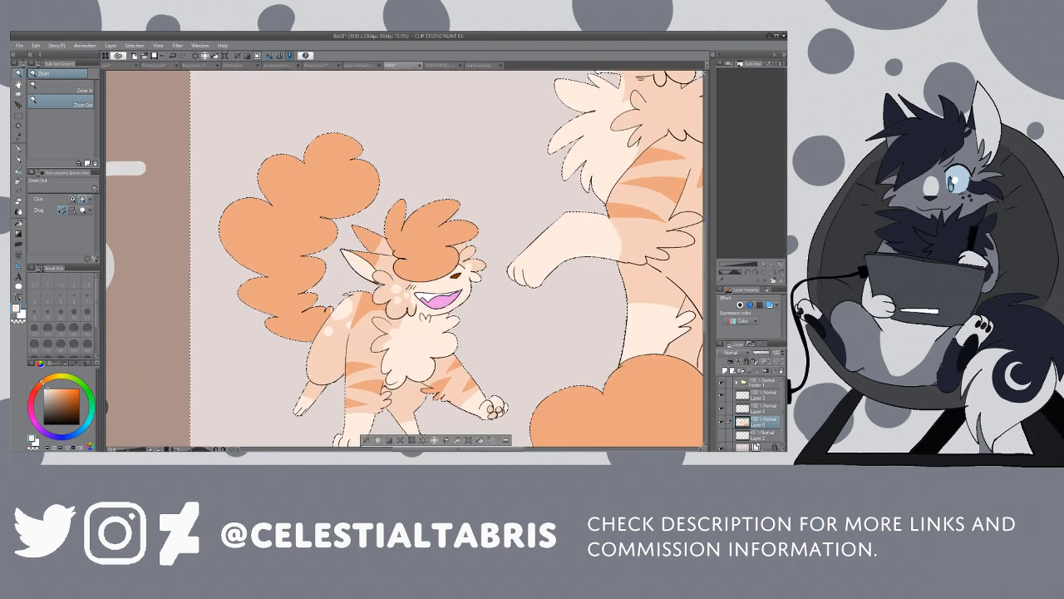
pyautogui.press('i')
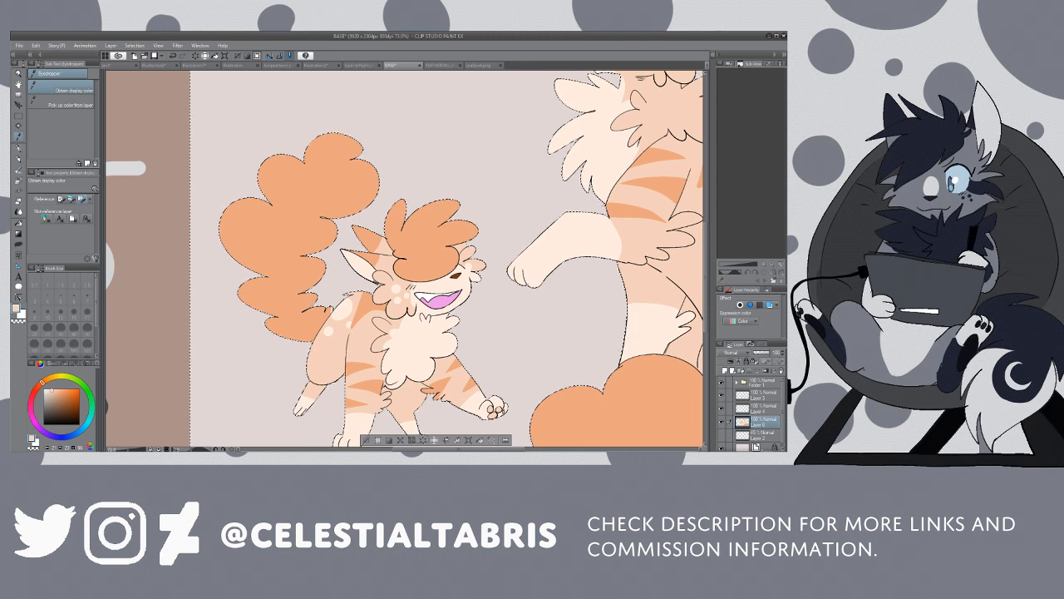
pyautogui.press('p')
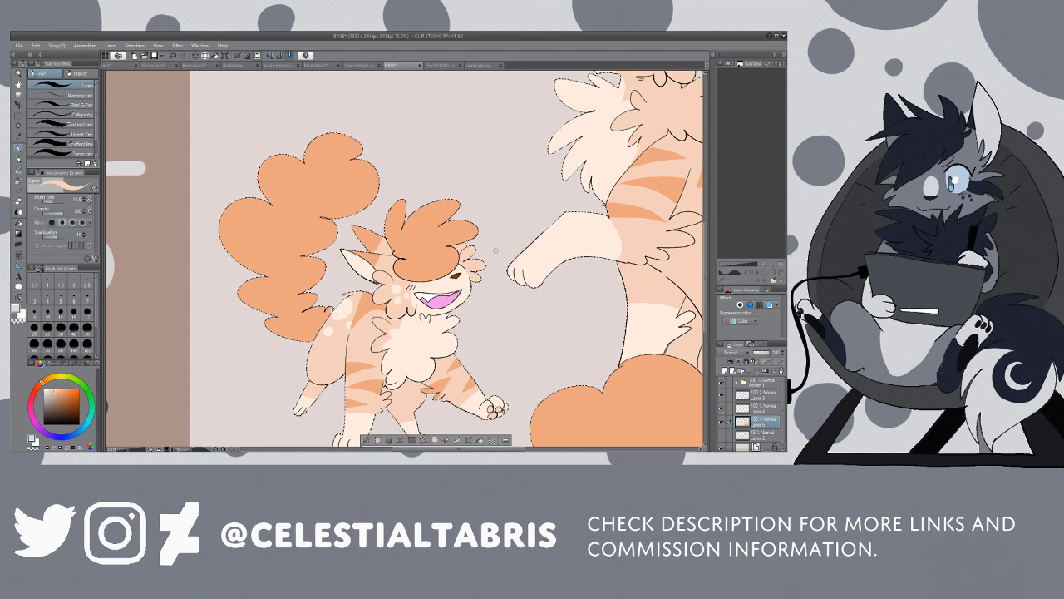
pyautogui.press('i')
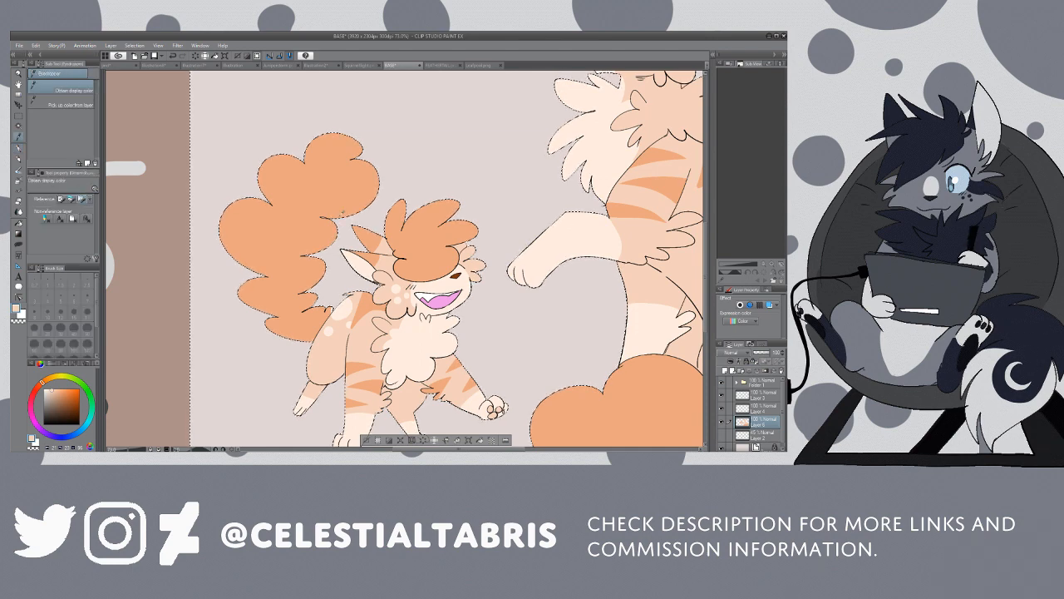
pyautogui.press('p')
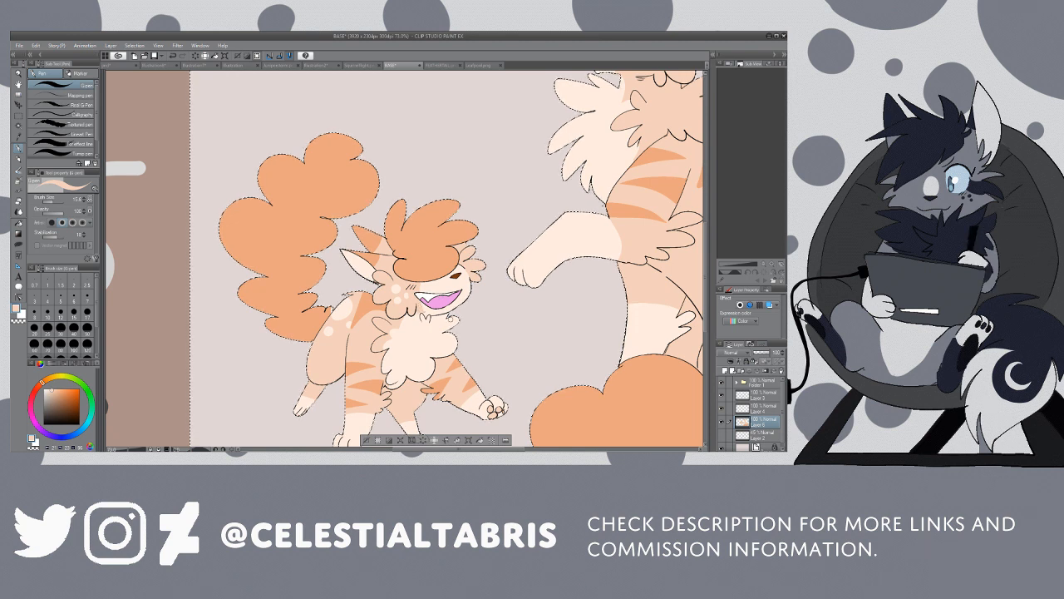
# Step: Outline a V-shaped marking on the kitten's chest fluff with the G-pen and fill it with white
pyautogui.press('/')
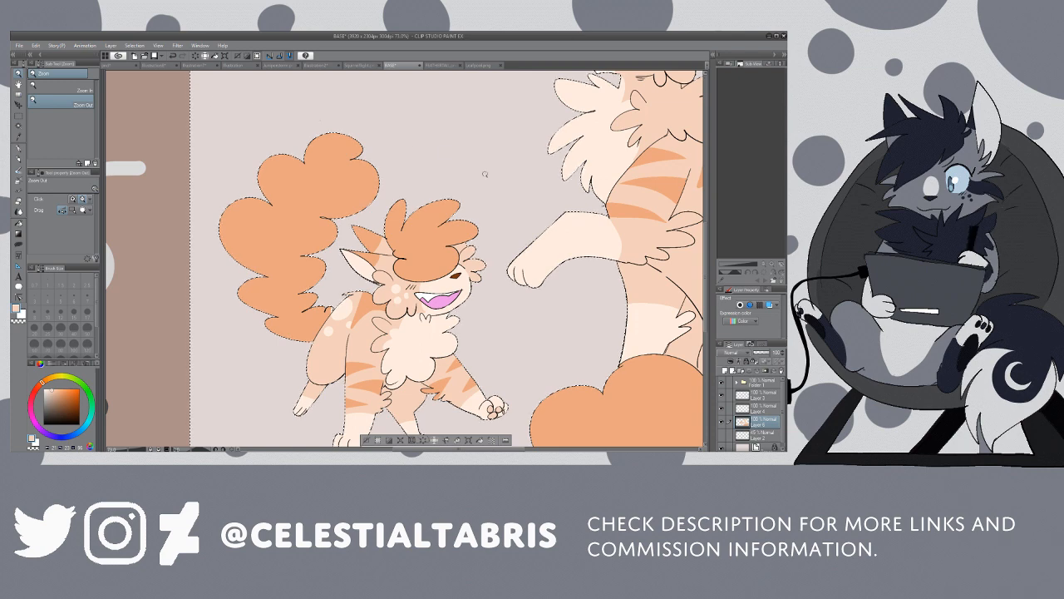
pyautogui.click(484, 173)
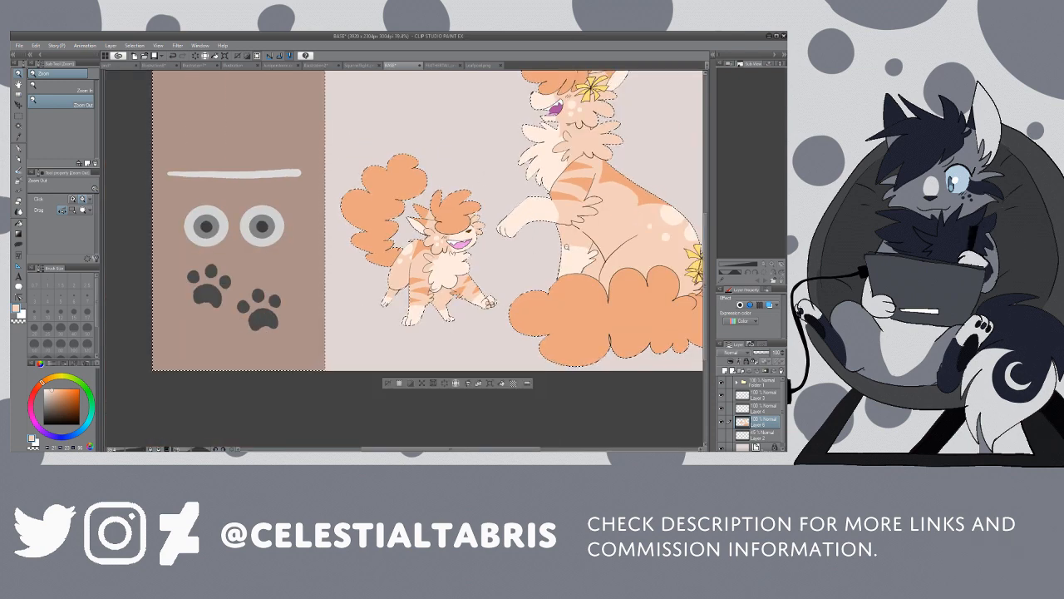
pyautogui.click(592, 125)
pyautogui.moveTo(706, 271); pyautogui.dragTo(712, 239)
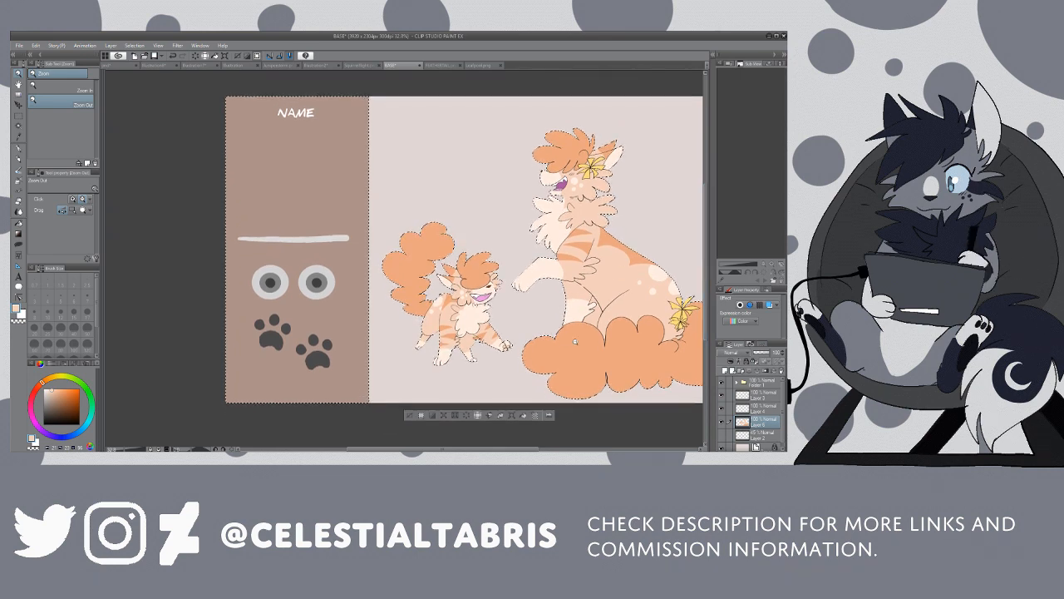
pyautogui.moveTo(503, 450); pyautogui.dragTo(541, 449)
pyautogui.moveTo(363, 323); pyautogui.dragTo(437, 323)
pyautogui.press('i')
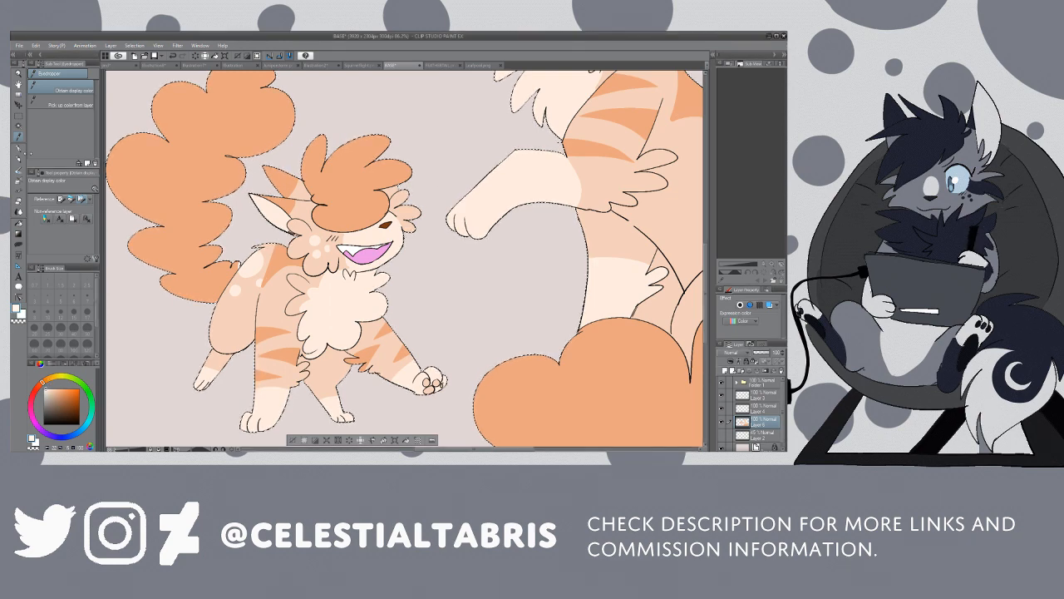
pyautogui.press('p')
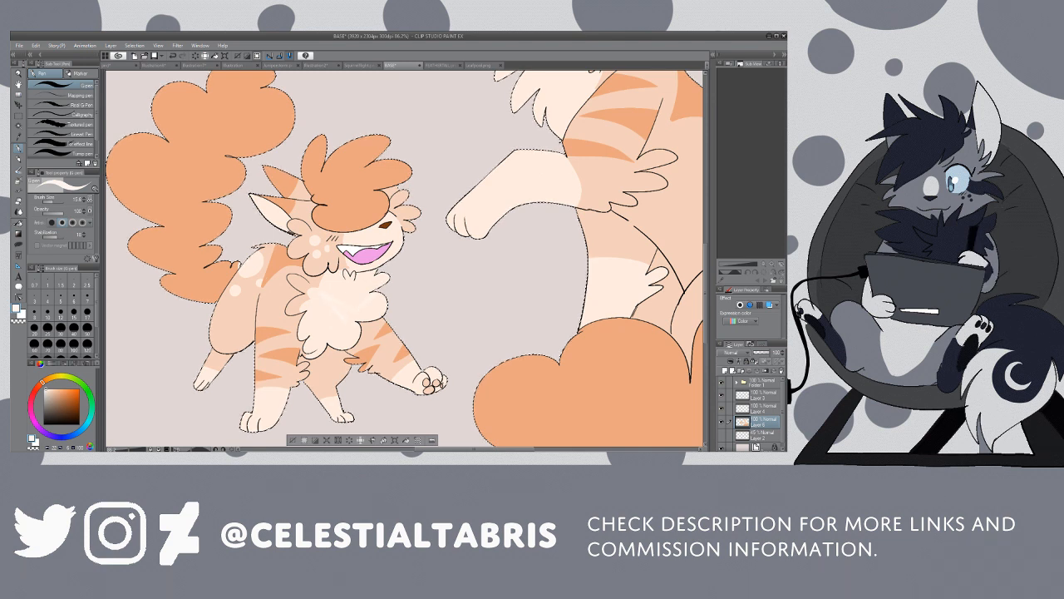
pyautogui.press('g')
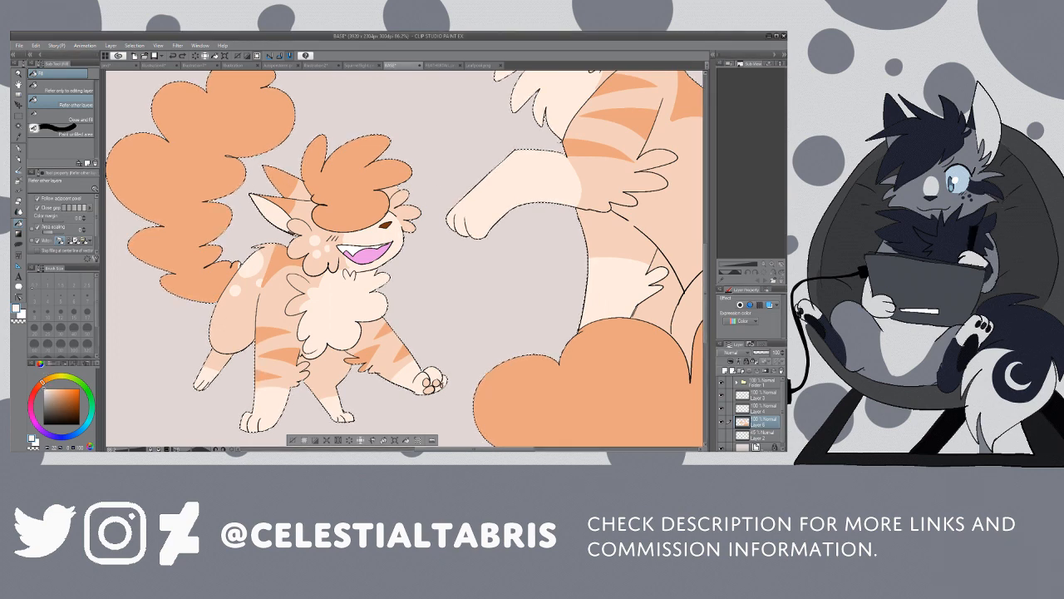
pyautogui.press('p')
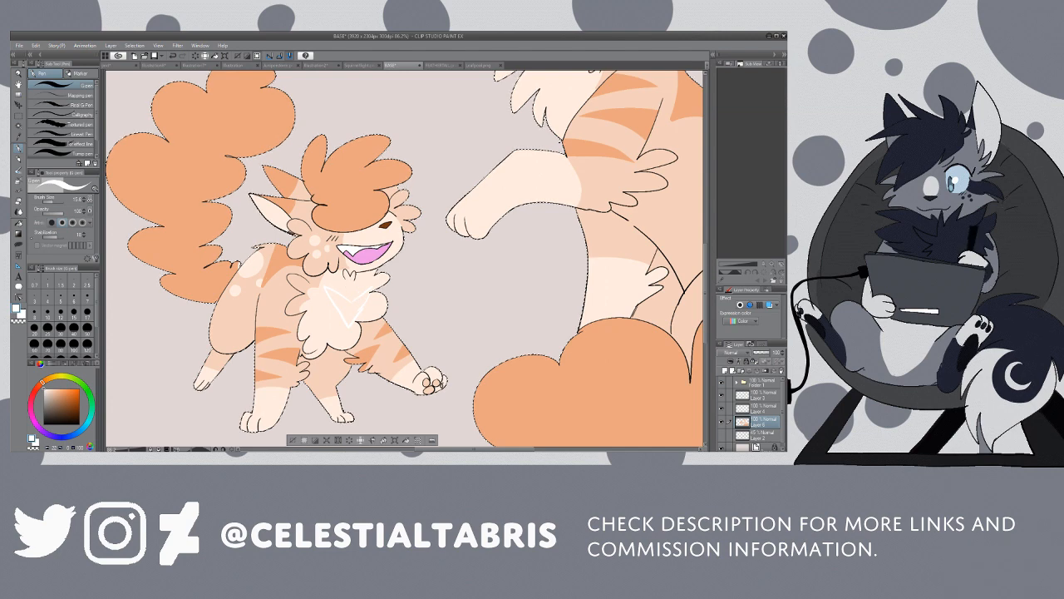
pyautogui.press('g')
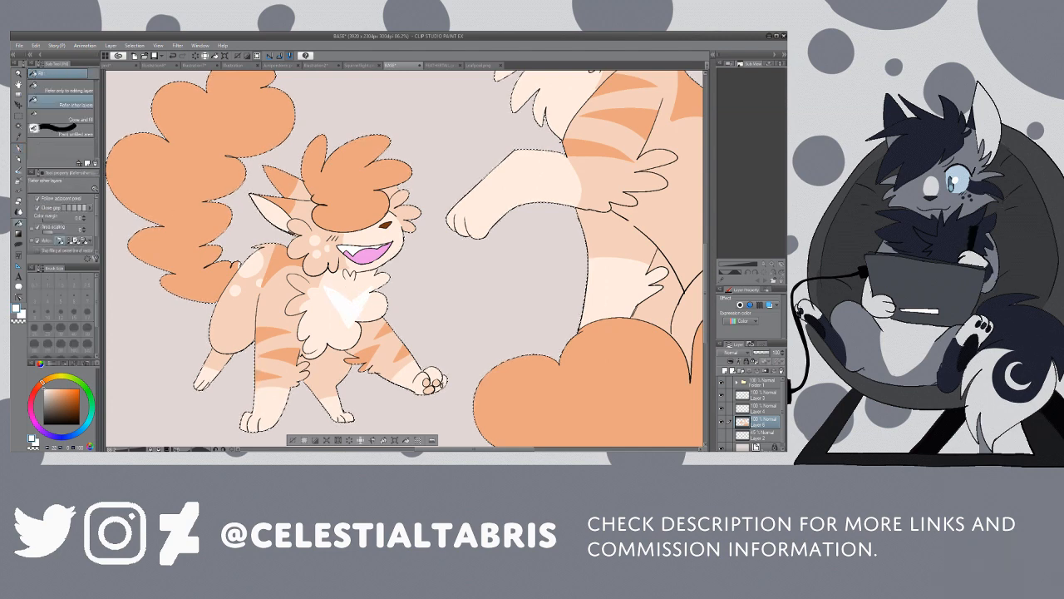
# Step: Sample the cream from the kitten's chest fluff and tidy the edges of its white chest marking with the G-pen
pyautogui.press('p')
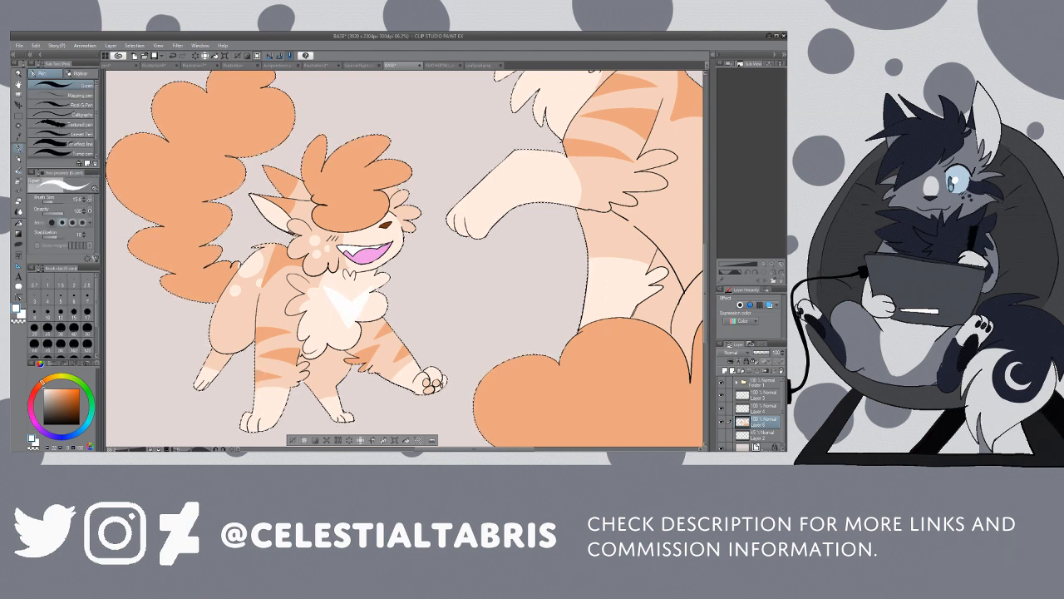
pyautogui.press('i')
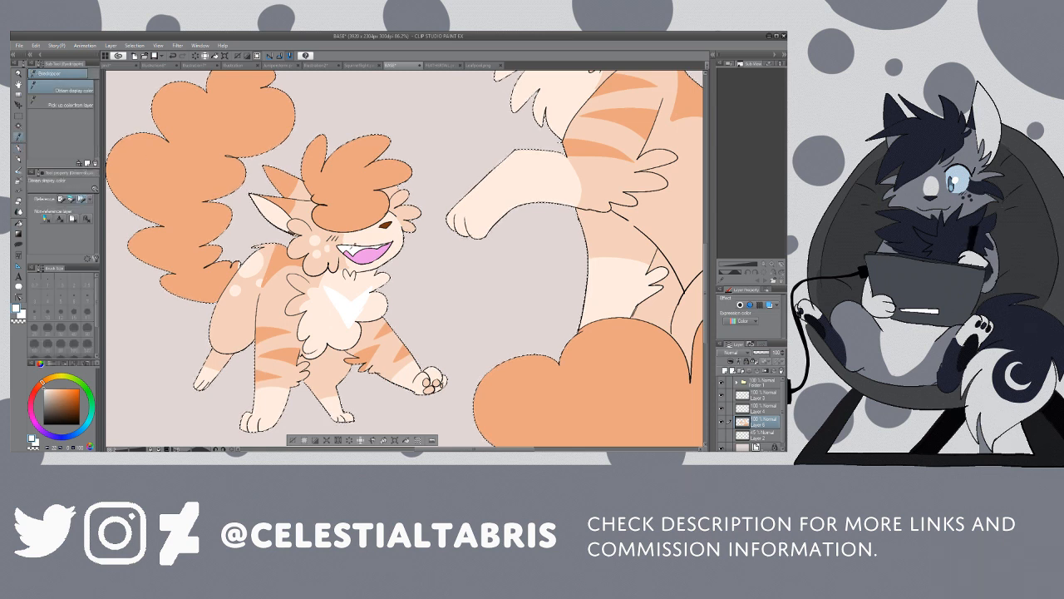
pyautogui.press('p')
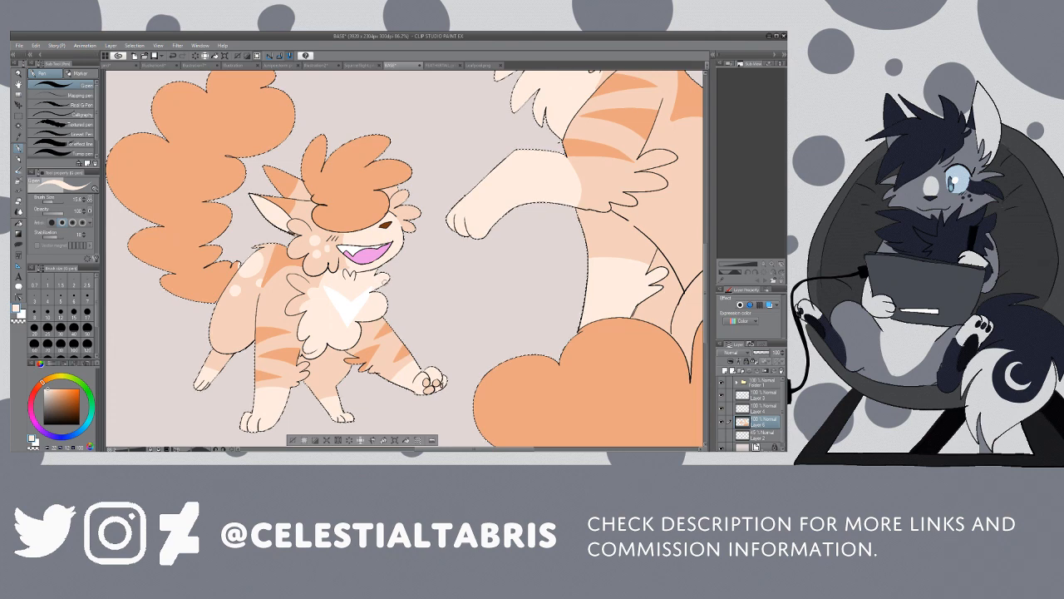
# Step: Sample the white from the kitten's chest marking, then outline and fill a matching white marking on the adult cat's chest fluff
pyautogui.press('/')
pyautogui.moveTo(426, 185); pyautogui.dragTo(374, 195)
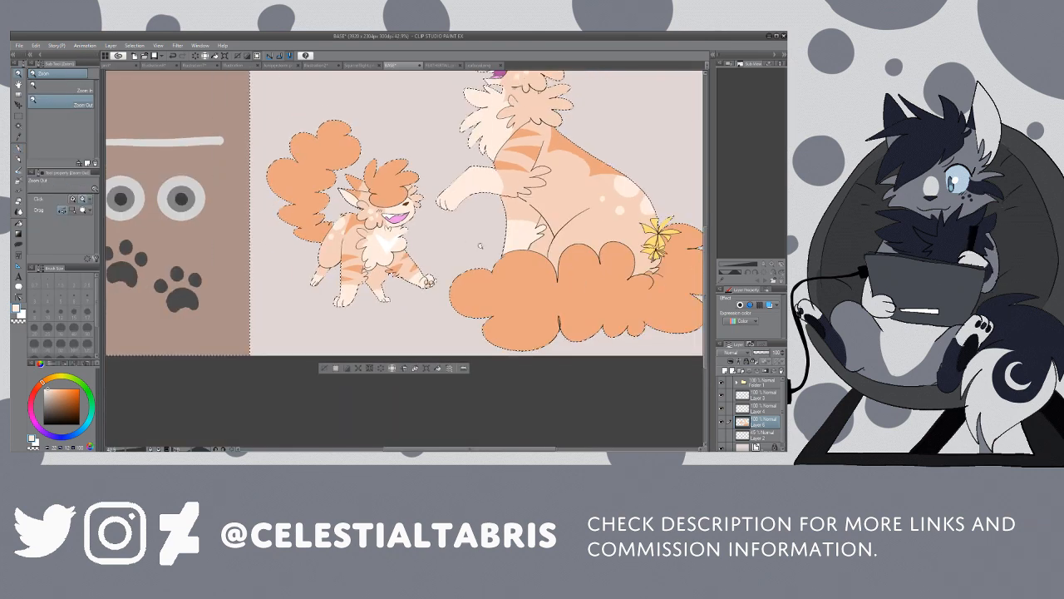
pyautogui.moveTo(704, 325); pyautogui.dragTo(701, 263)
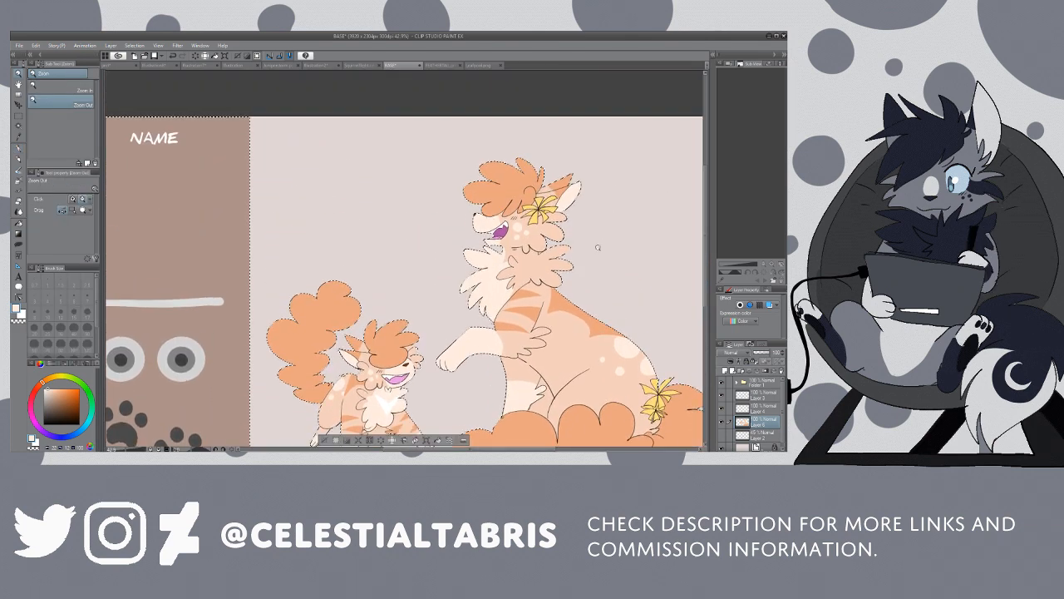
pyautogui.press('i')
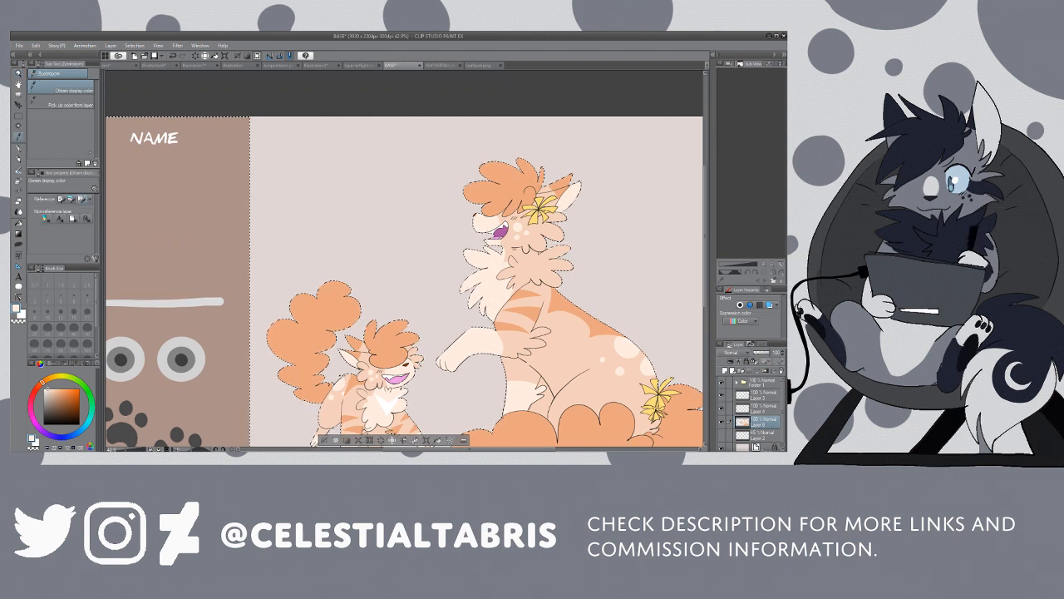
pyautogui.click(387, 404)
pyautogui.press('p')
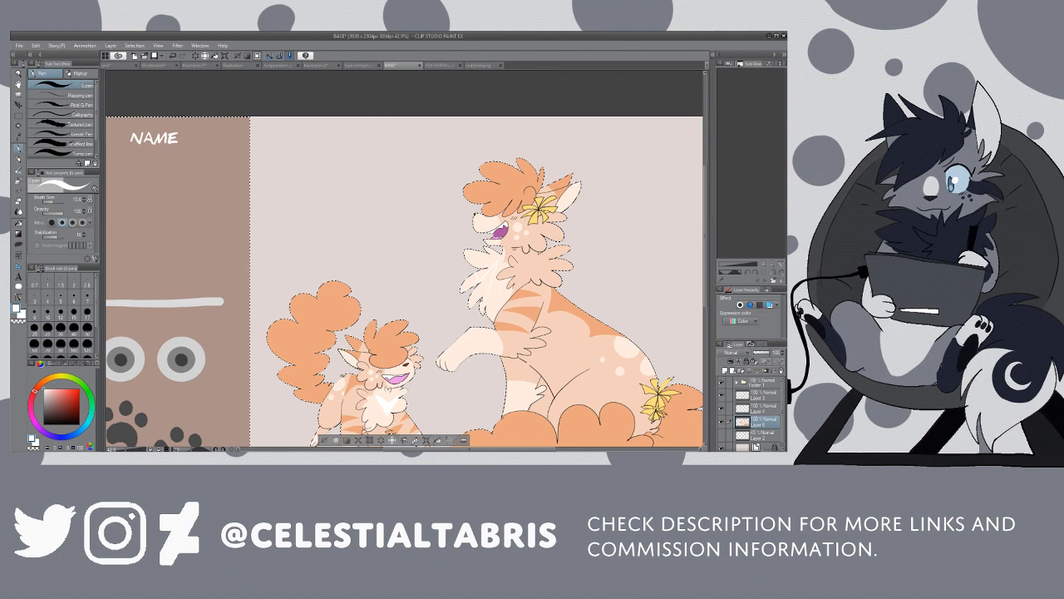
pyautogui.press('g')
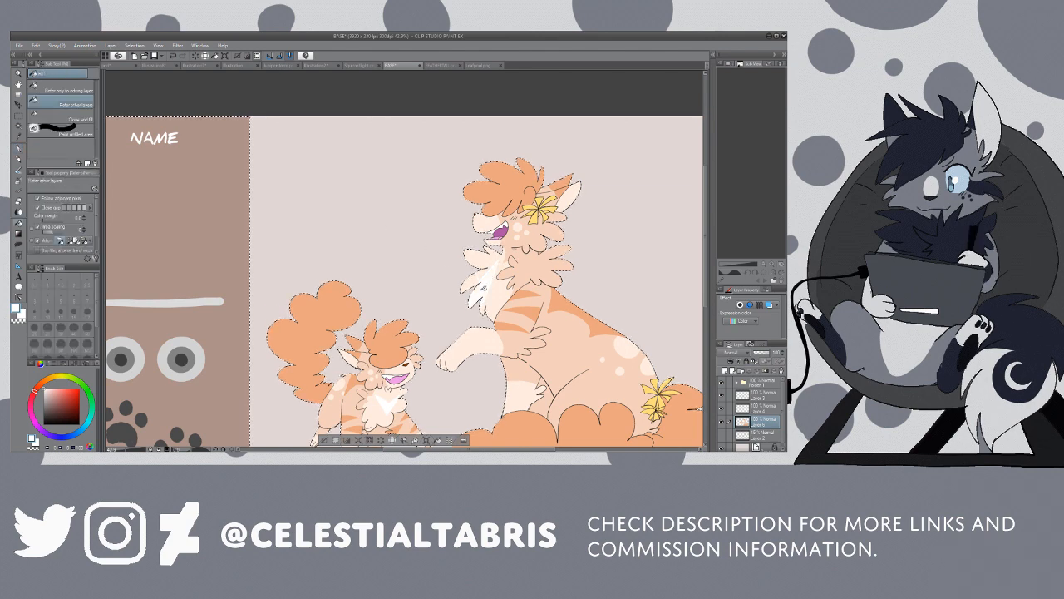
pyautogui.click(485, 287)
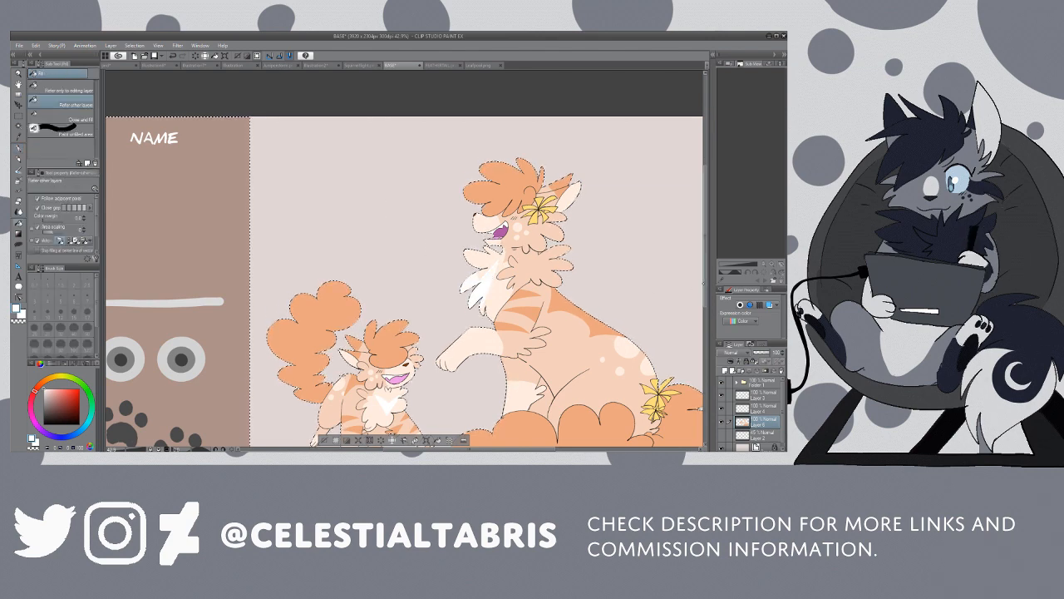
pyautogui.scroll(-2, 404, 259)
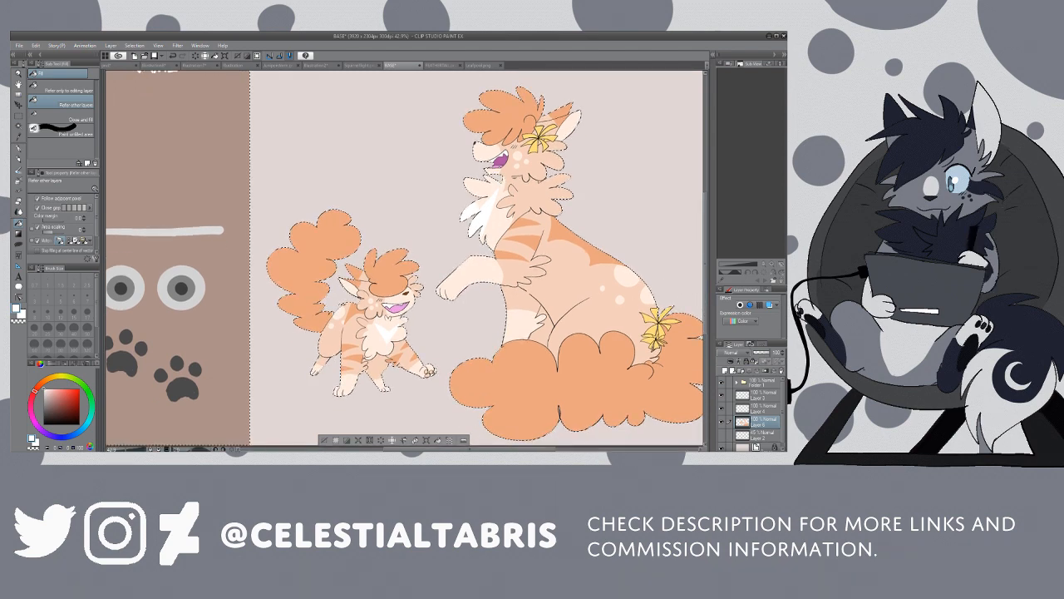
pyautogui.press('p')
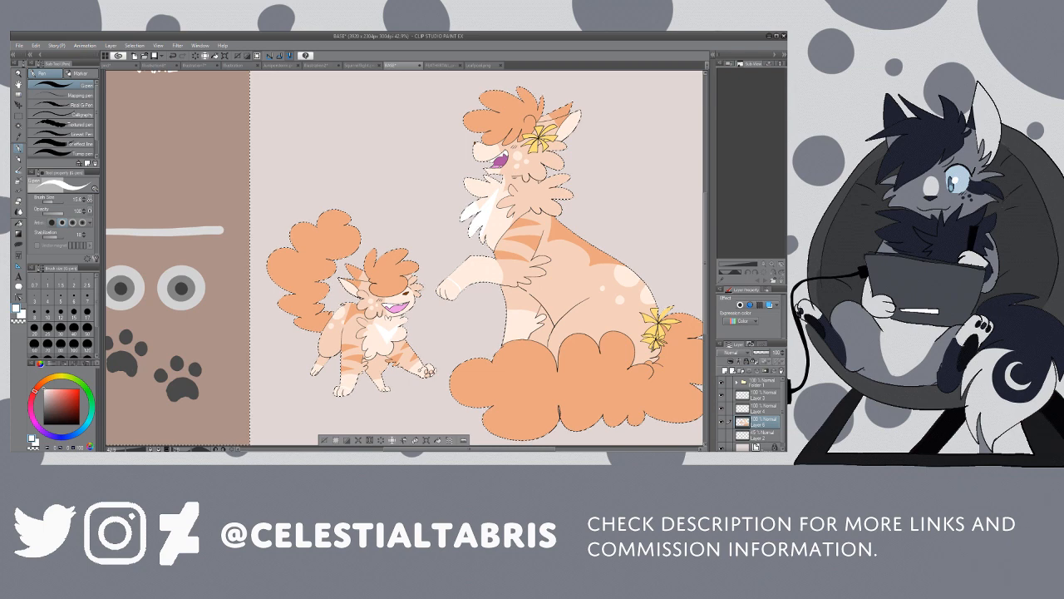
# Step: Fill the kitten's outlined paw tips white, then outline and fill the adult cat's raised front paw in the same white
pyautogui.press('g')
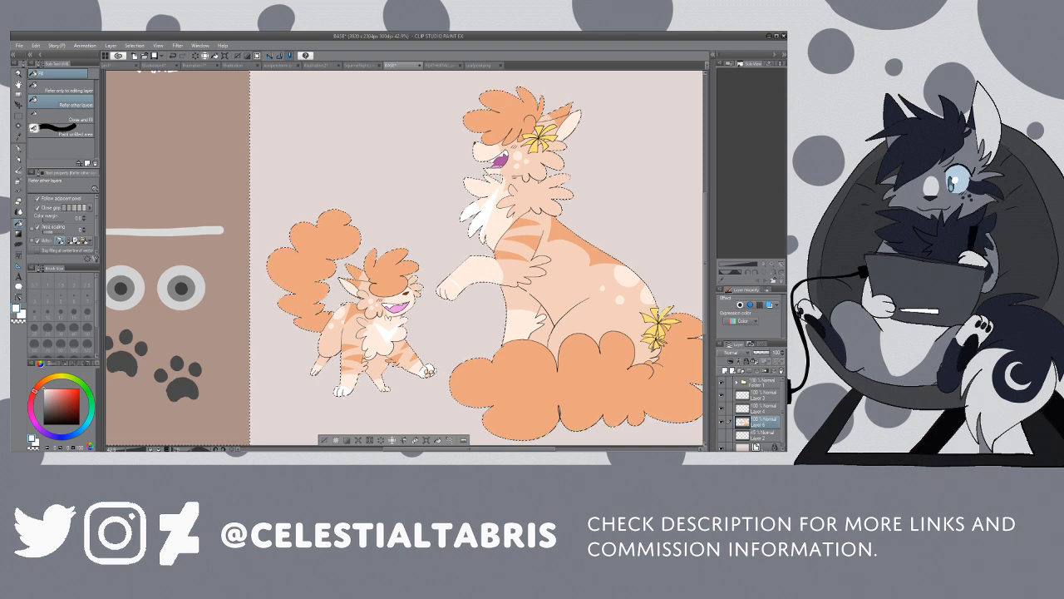
pyautogui.press('p')
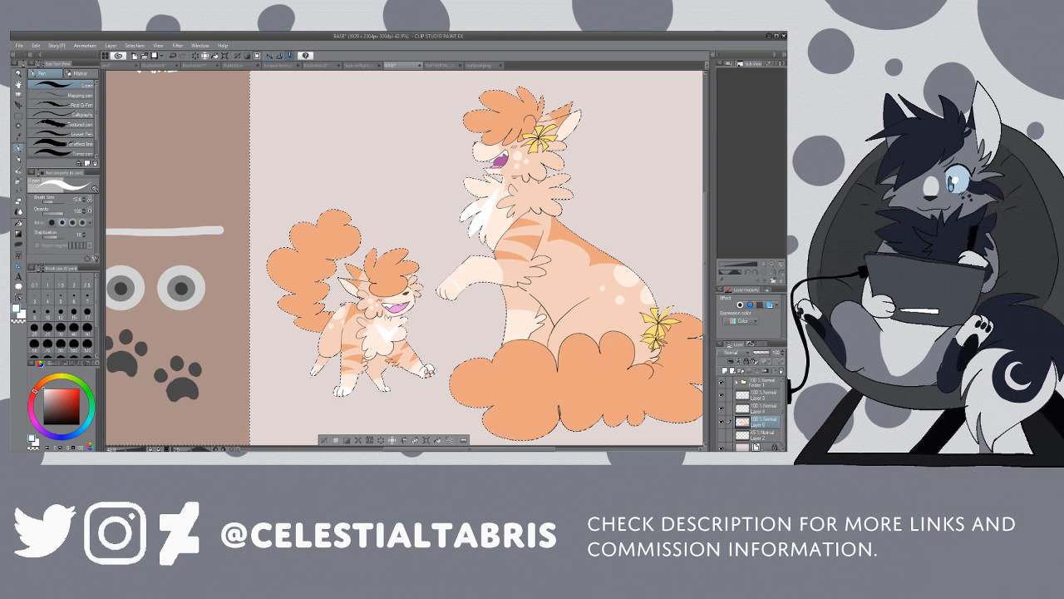
pyautogui.press('g')
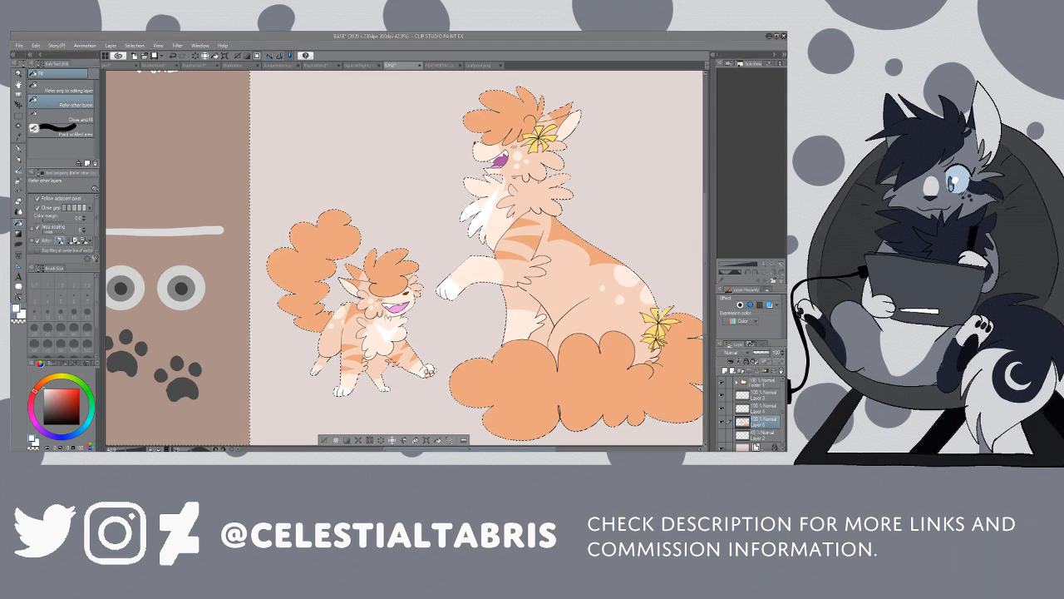
pyautogui.moveTo(418, 450); pyautogui.dragTo(436, 450)
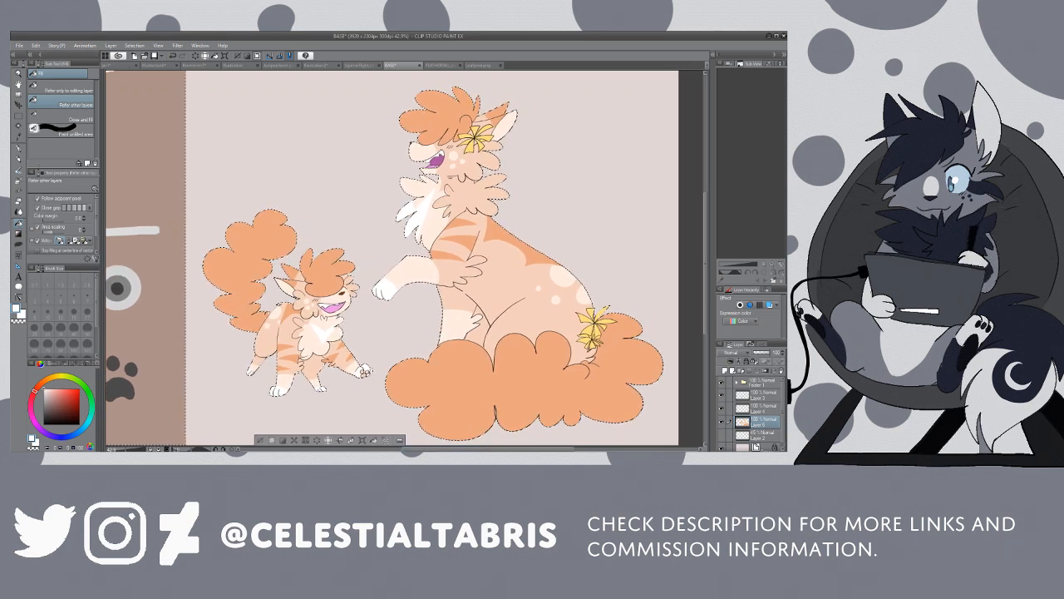
# Step: Outline ear-tip markings on the adult cat and the kitten with the G-pen and fill them with white
pyautogui.press('p')
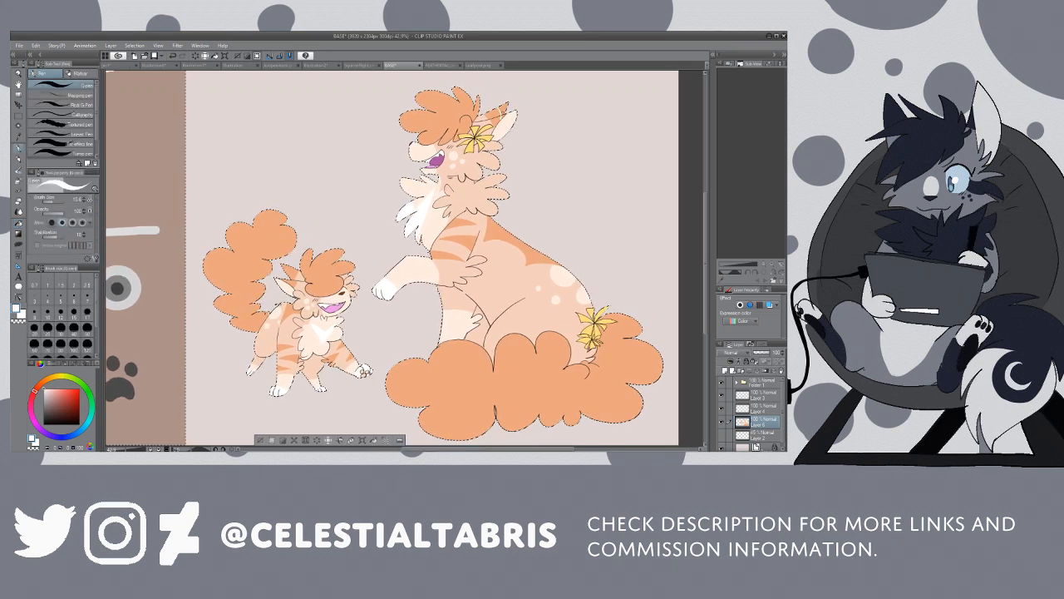
pyautogui.press('g')
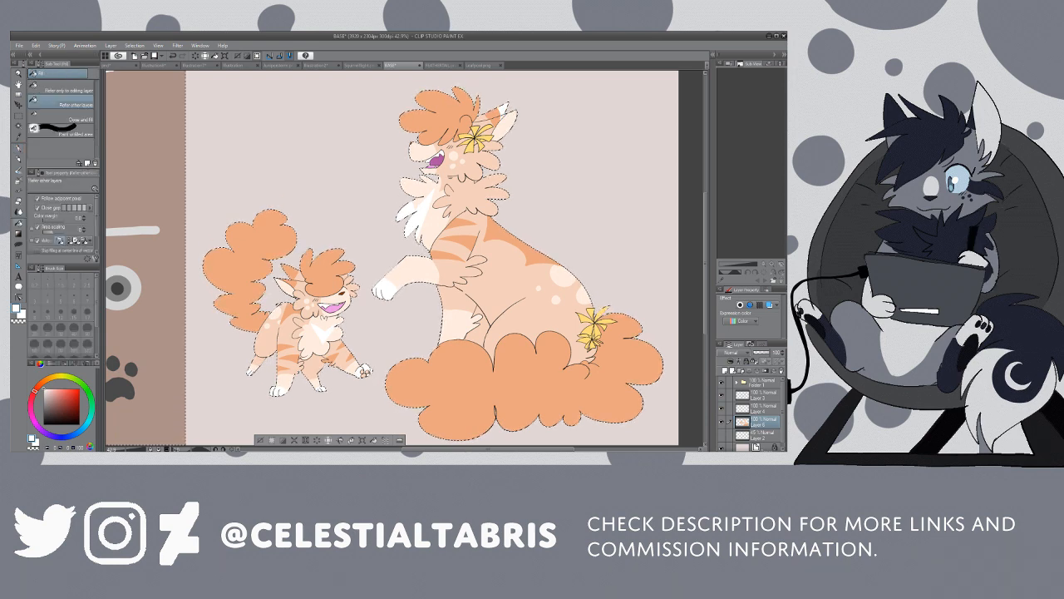
pyautogui.press('p')
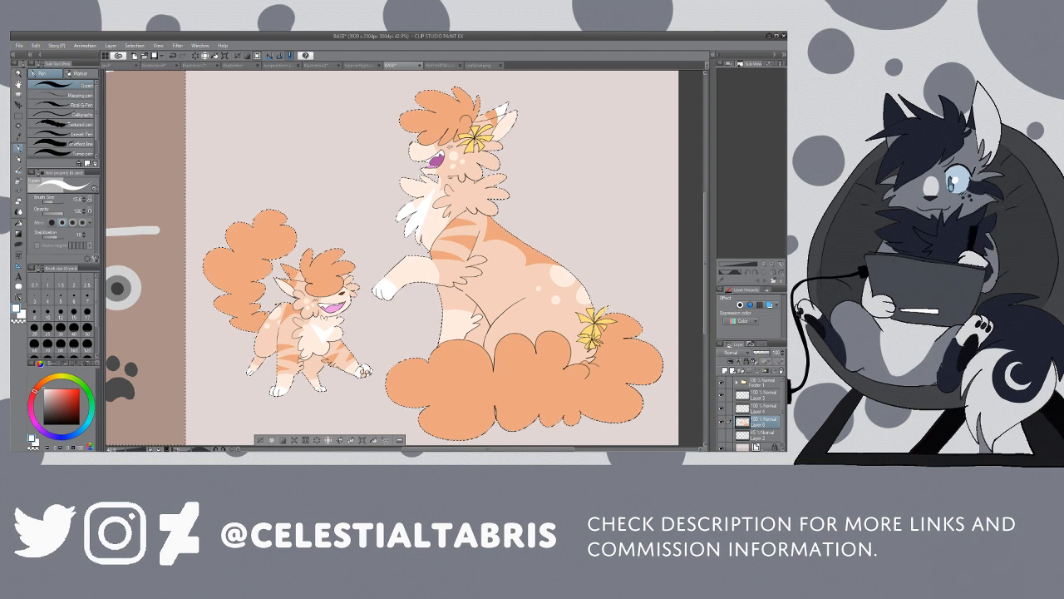
pyautogui.press('g')
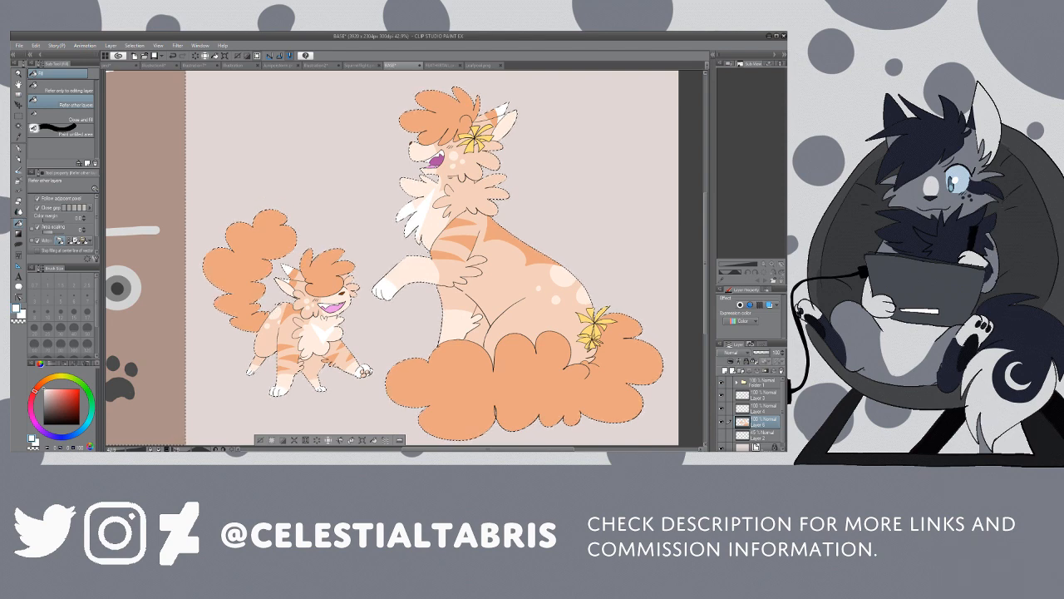
# Step: Try shading the centre of the flower on the adult cat's head with dark gold using the G-pen and Fill
pyautogui.hotkey('ctrl', 'space')
pyautogui.moveTo(482, 139); pyautogui.dragTo(567, 139)
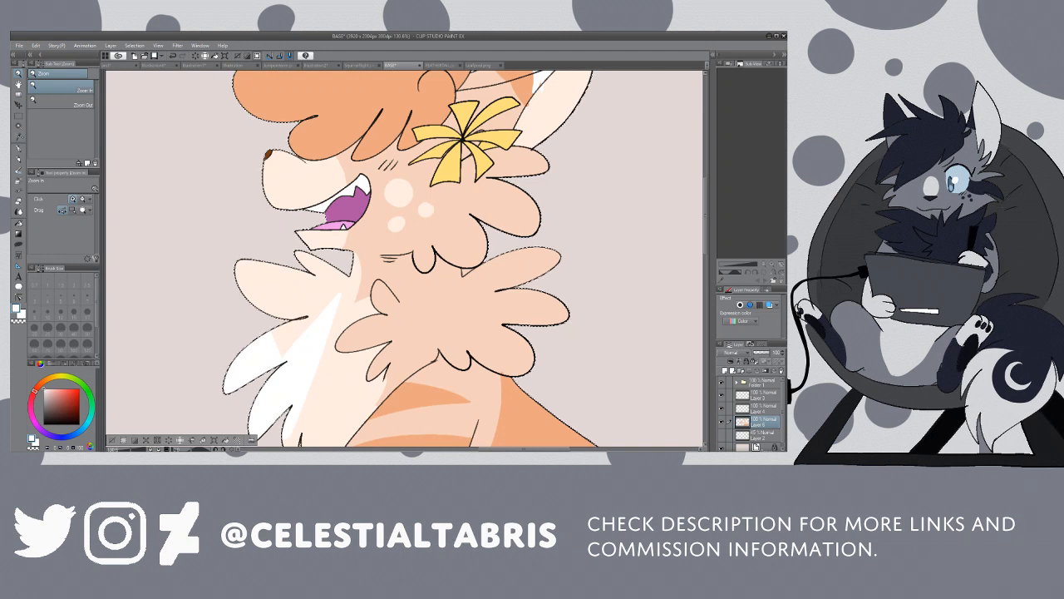
pyautogui.press('i')
pyautogui.click(499, 137)
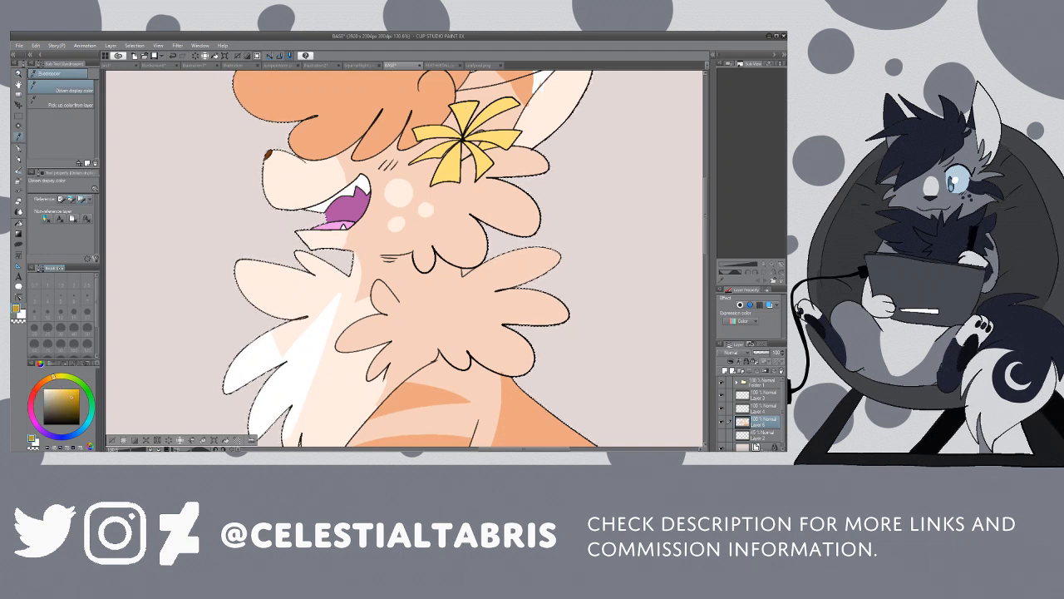
pyautogui.press('p')
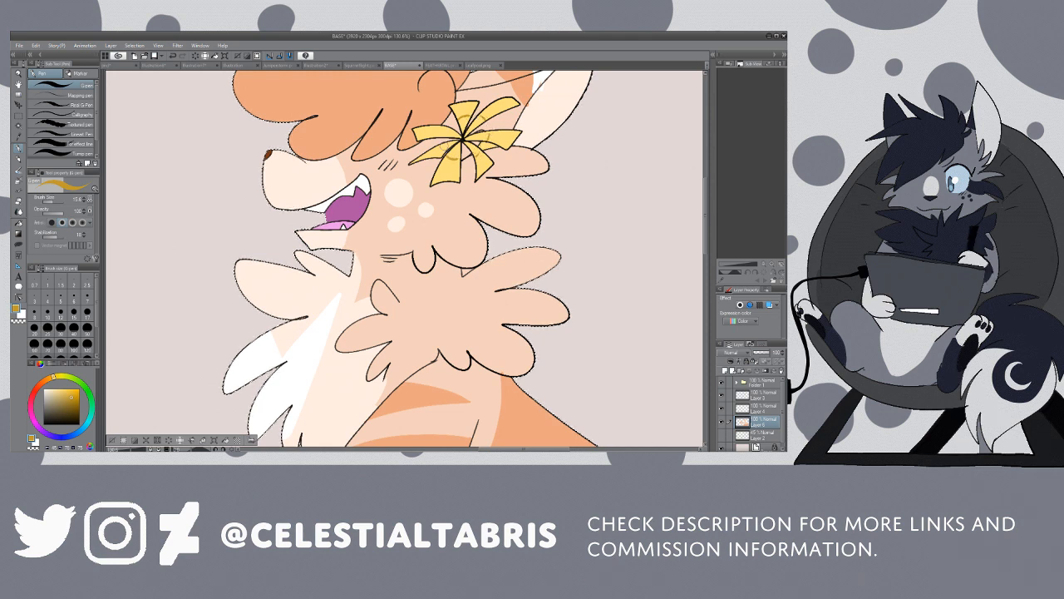
pyautogui.press('g')
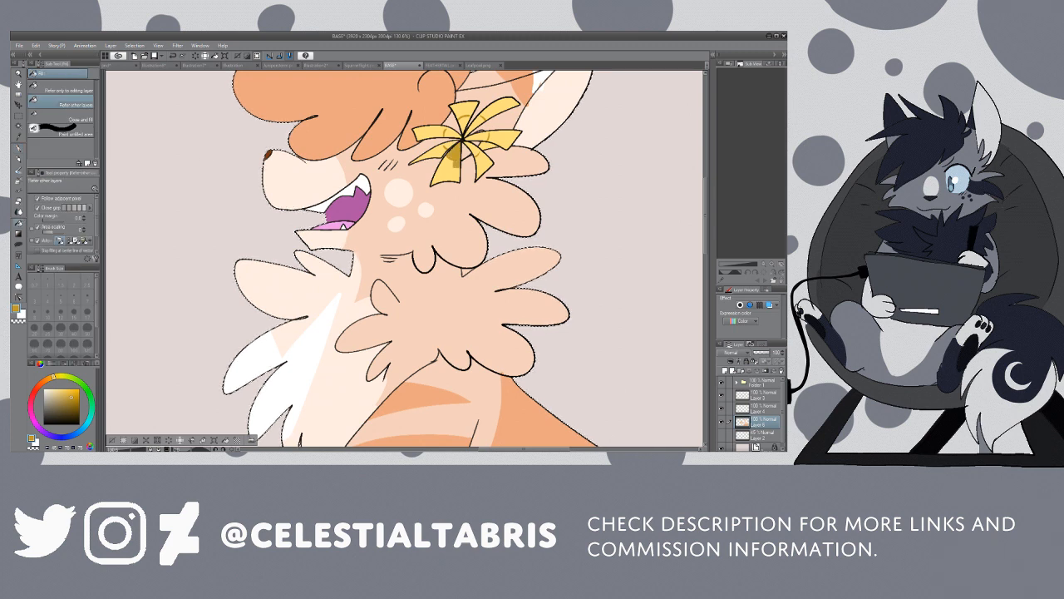
pyautogui.click(449, 155)
# Step: Sample the head flower's yellow, choose a deeper golden yellow, then outline a ring around the flower's centre and fill it
pyautogui.keyDown('alt'); pyautogui.click(443, 125); pyautogui.keyUp('alt')
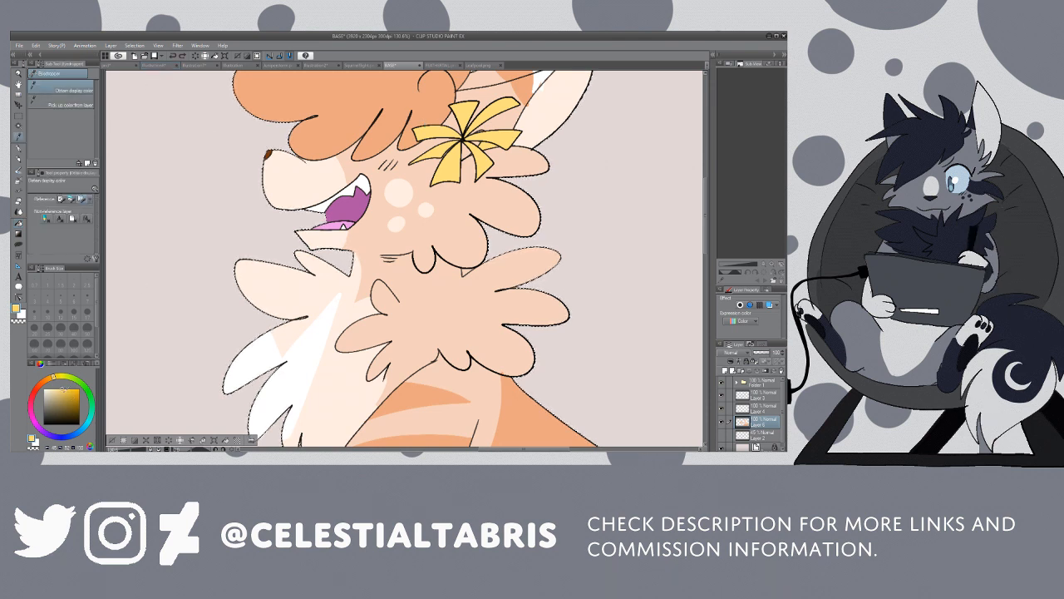
pyautogui.click(63, 392)
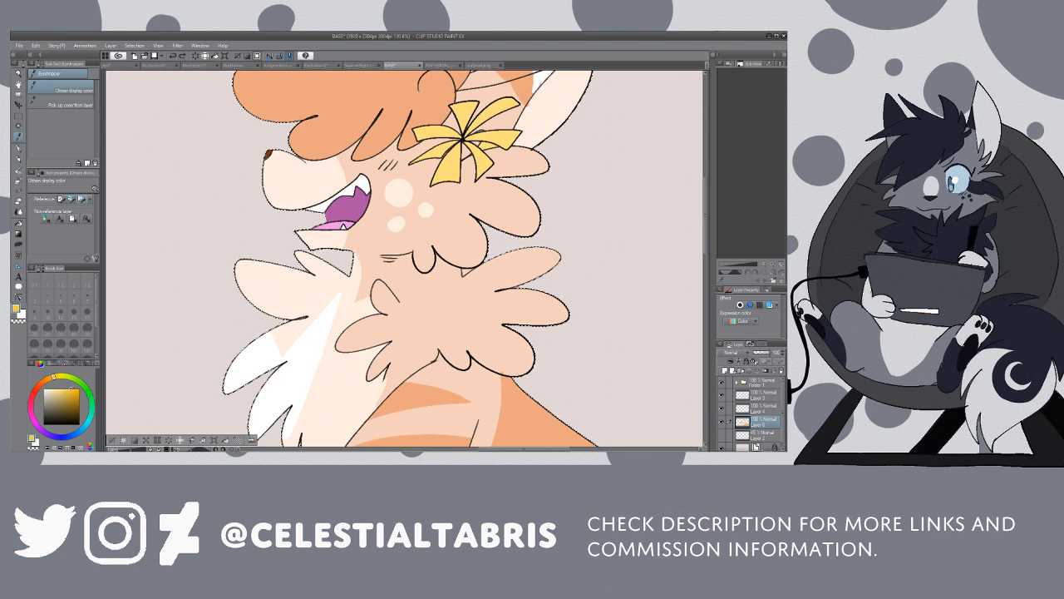
pyautogui.press('p')
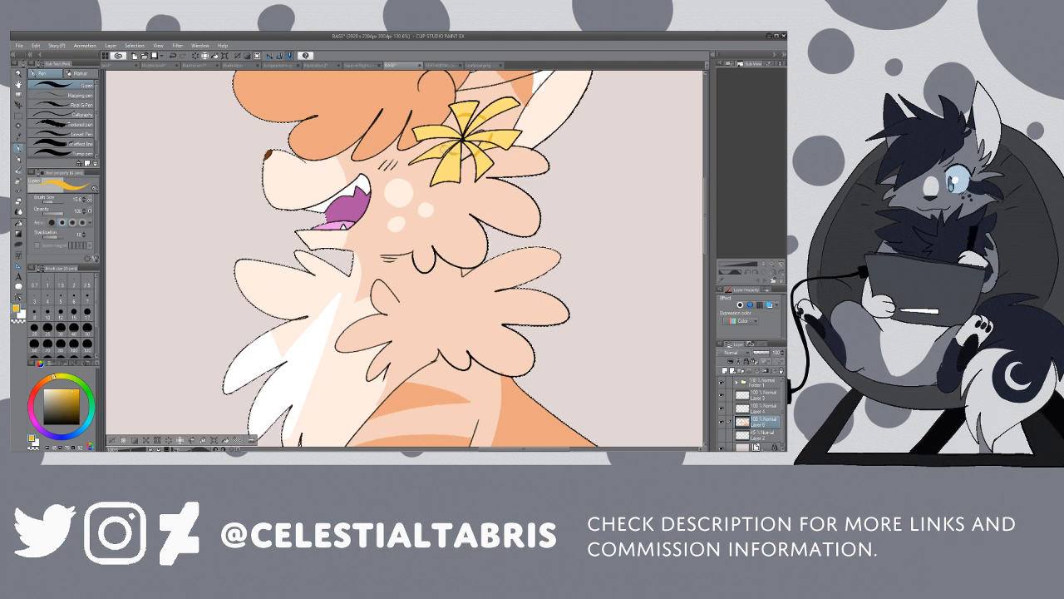
pyautogui.press('g')
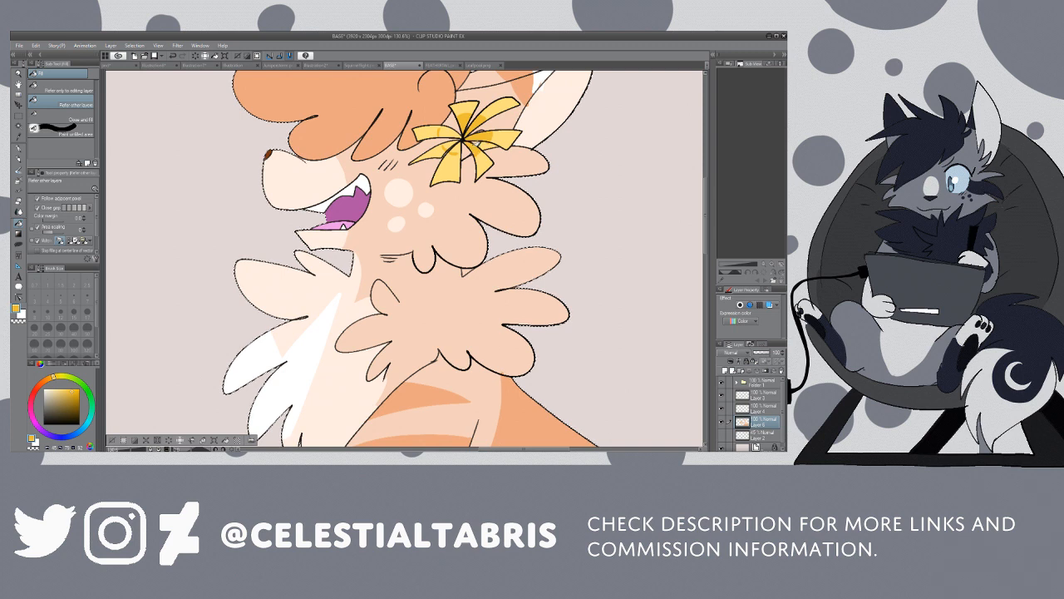
pyautogui.click(445, 149)
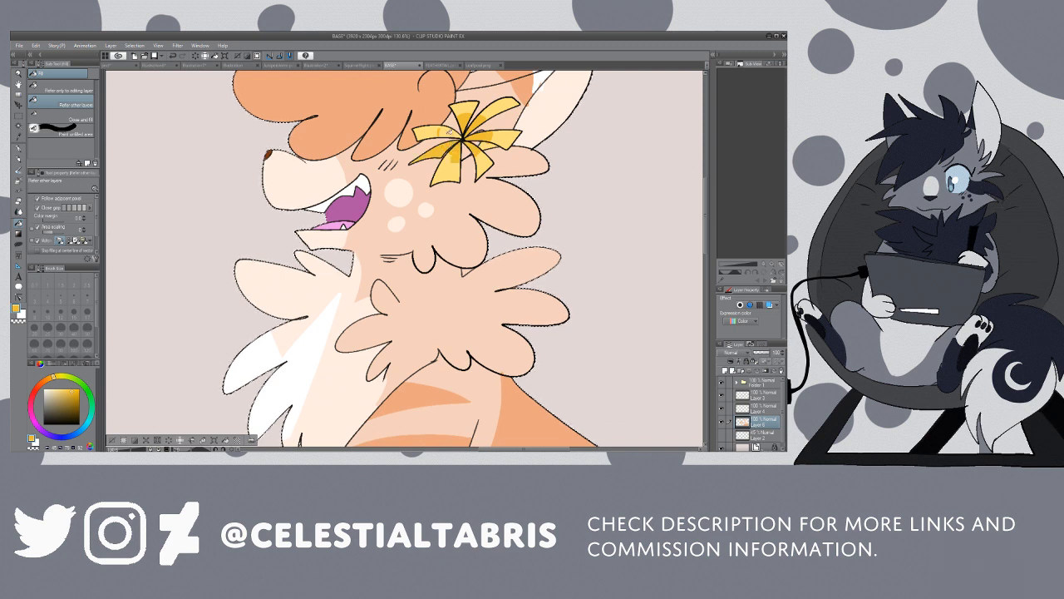
pyautogui.hotkey('ctrl', 'z')
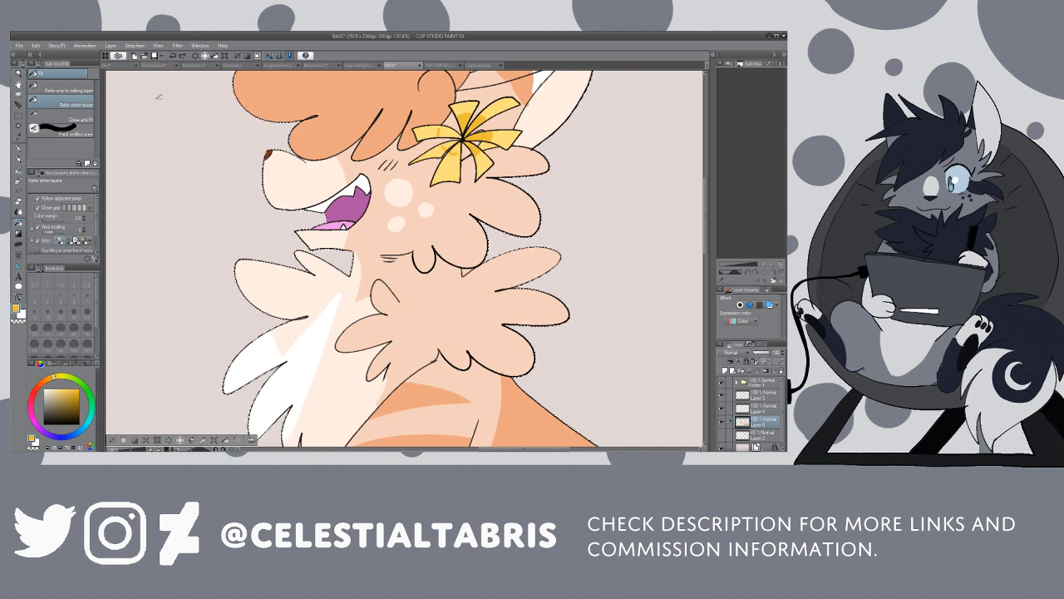
pyautogui.press('p')
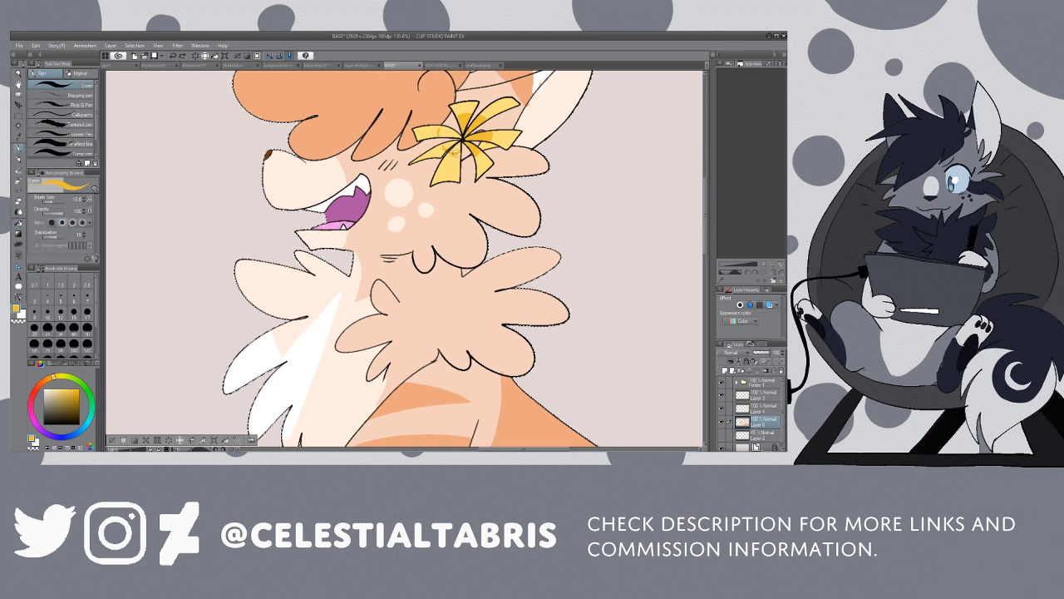
pyautogui.moveTo(455, 153); pyautogui.dragTo(440, 128)
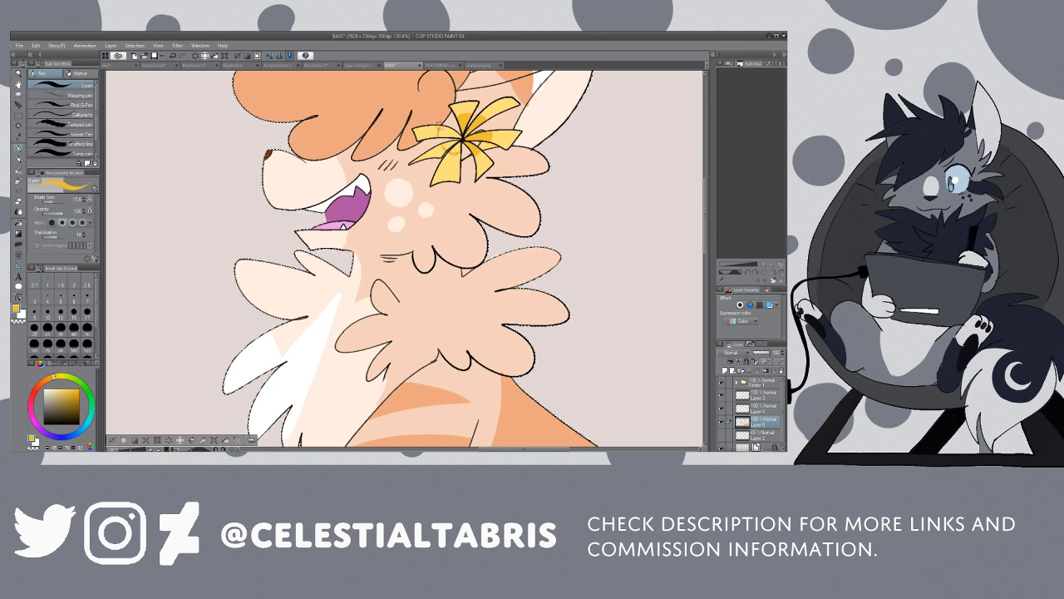
pyautogui.press('g')
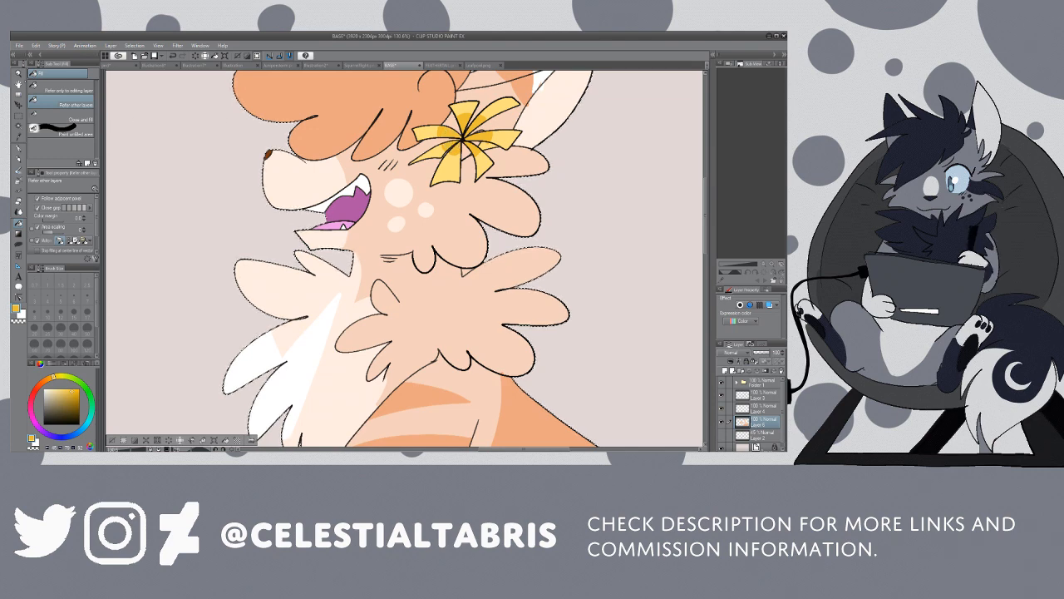
# Step: Outline a golden yellow ring around the centre of the upper flower at the base of the adult cat's tail
pyautogui.press('/')
pyautogui.click(54, 102)
pyautogui.click(562, 168)
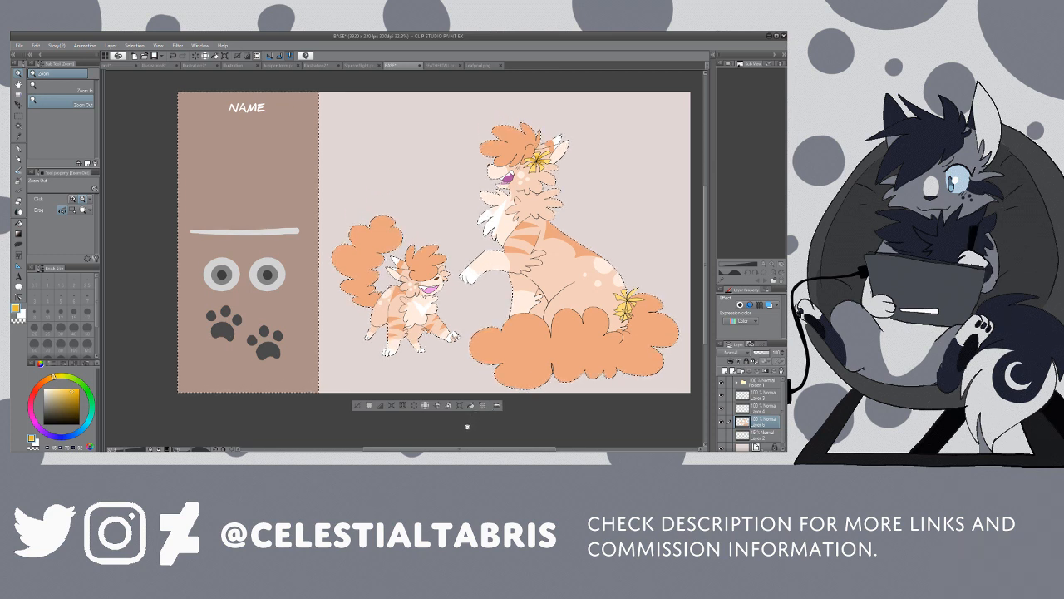
pyautogui.moveTo(450, 448); pyautogui.dragTo(504, 449)
pyautogui.moveTo(471, 297); pyautogui.dragTo(507, 292)
pyautogui.press('p')
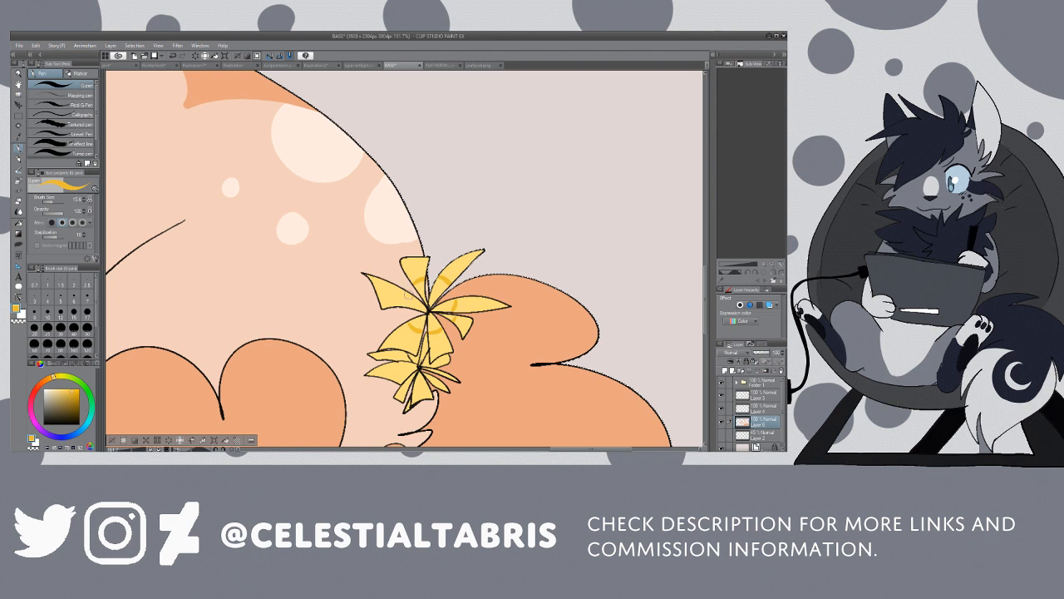
# Step: Fill the inner petal sections inside the upper tail flower's ring with golden yellow
pyautogui.press('g')
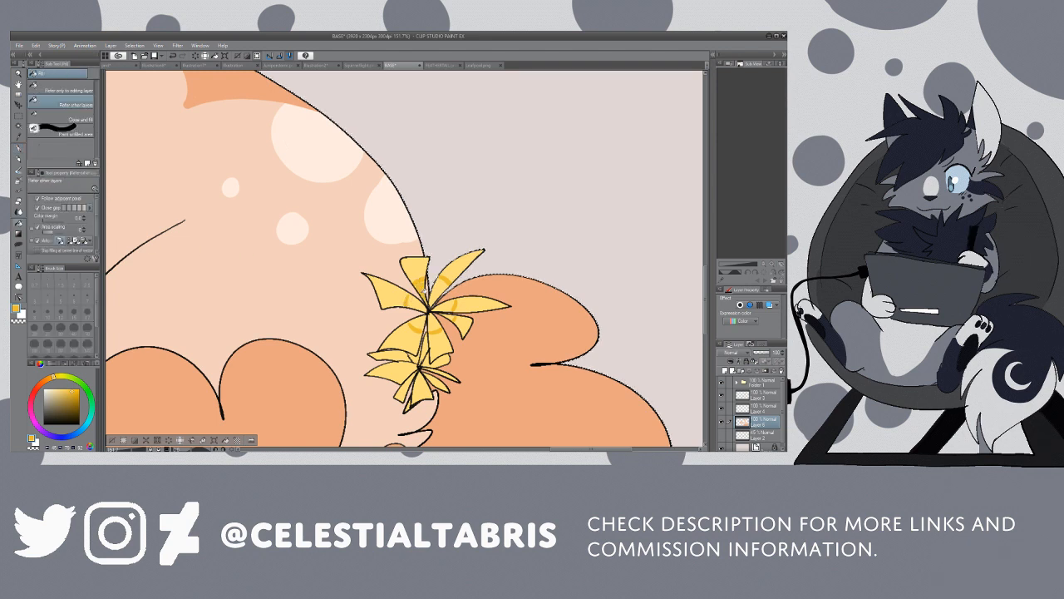
pyautogui.click(441, 291)
pyautogui.click(447, 304)
pyautogui.click(445, 316)
pyautogui.click(435, 323)
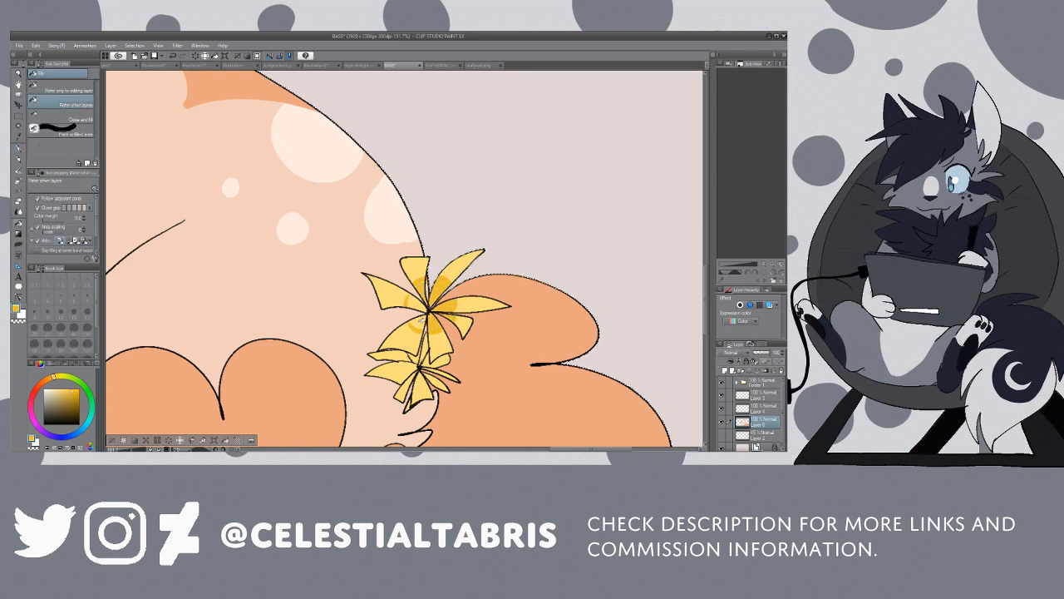
pyautogui.click(420, 323)
pyautogui.click(415, 302)
pyautogui.click(423, 291)
# Step: Outline and fill a golden yellow centre on the smaller, lower flower at the adult cat's tail base
pyautogui.moveTo(705, 278); pyautogui.dragTo(705, 299)
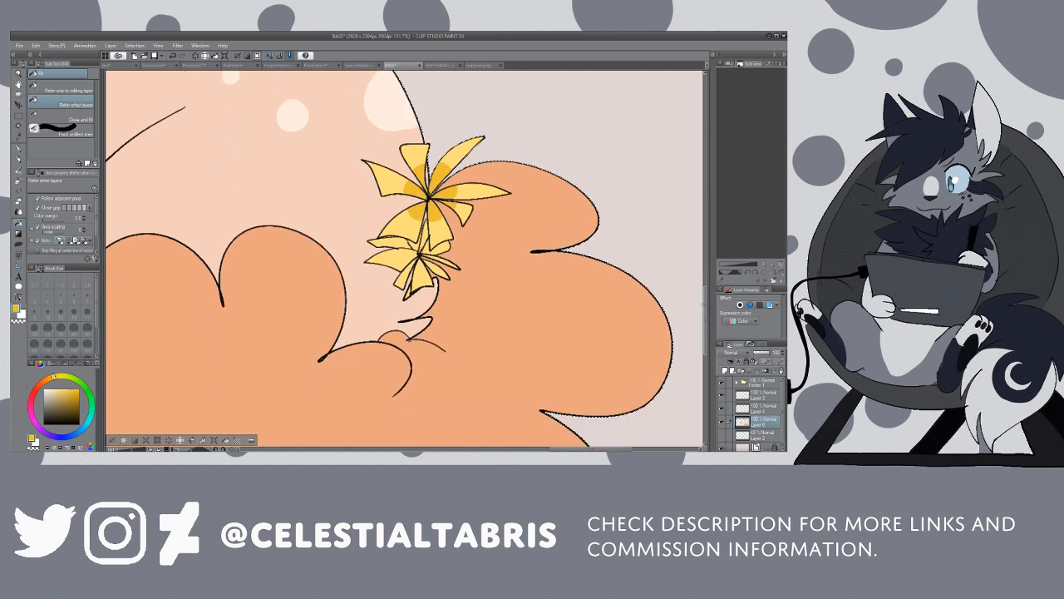
pyautogui.press('p')
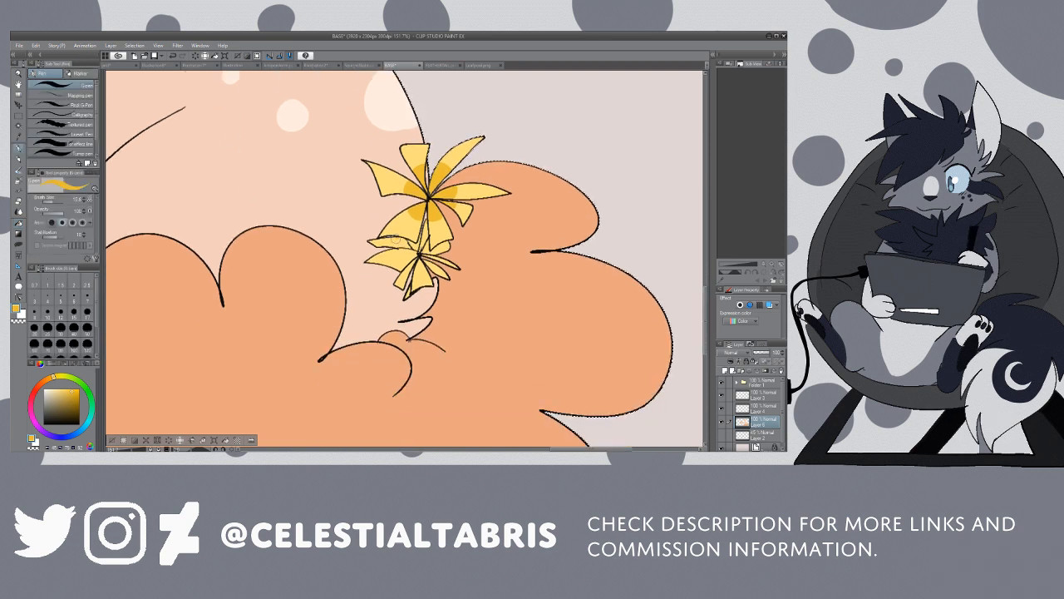
pyautogui.moveTo(398, 247); pyautogui.dragTo(408, 257)
pyautogui.press('g')
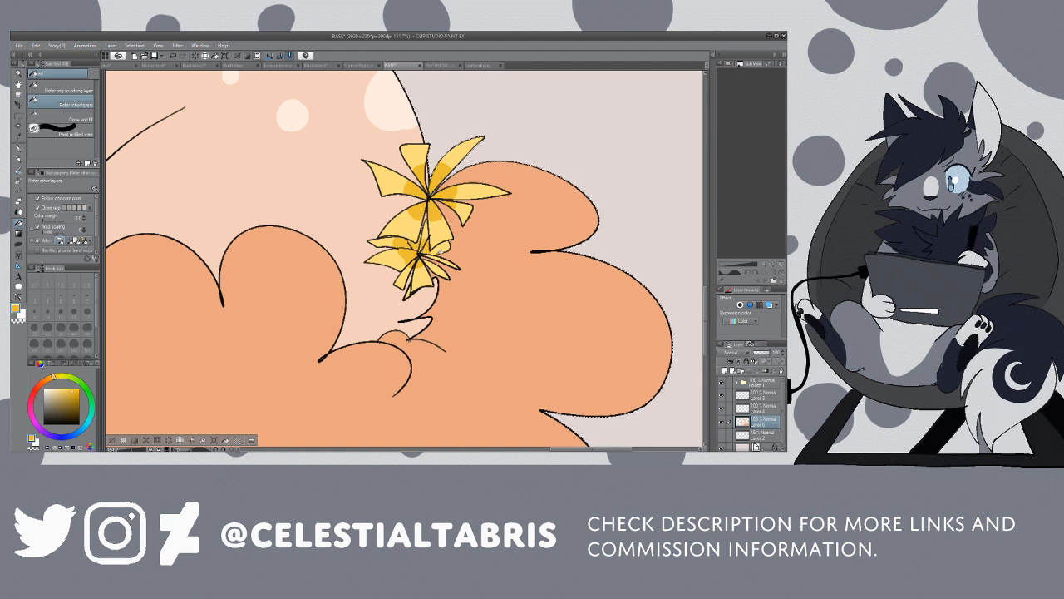
pyautogui.press('i')
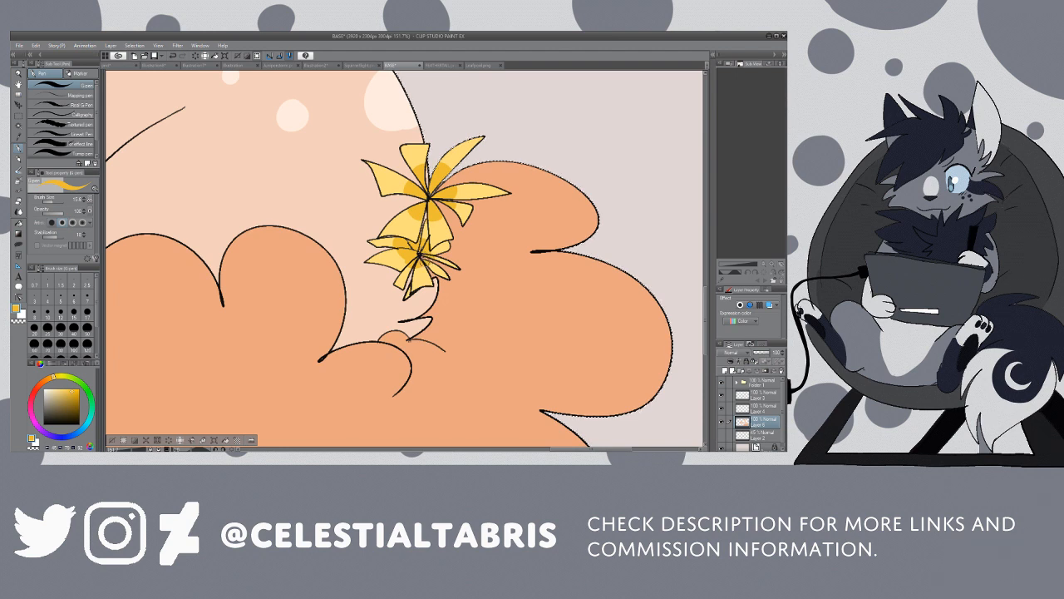
# Step: Examine the colouring of both cats and the side panel across the whole reference sheet
pyautogui.click(18, 74)
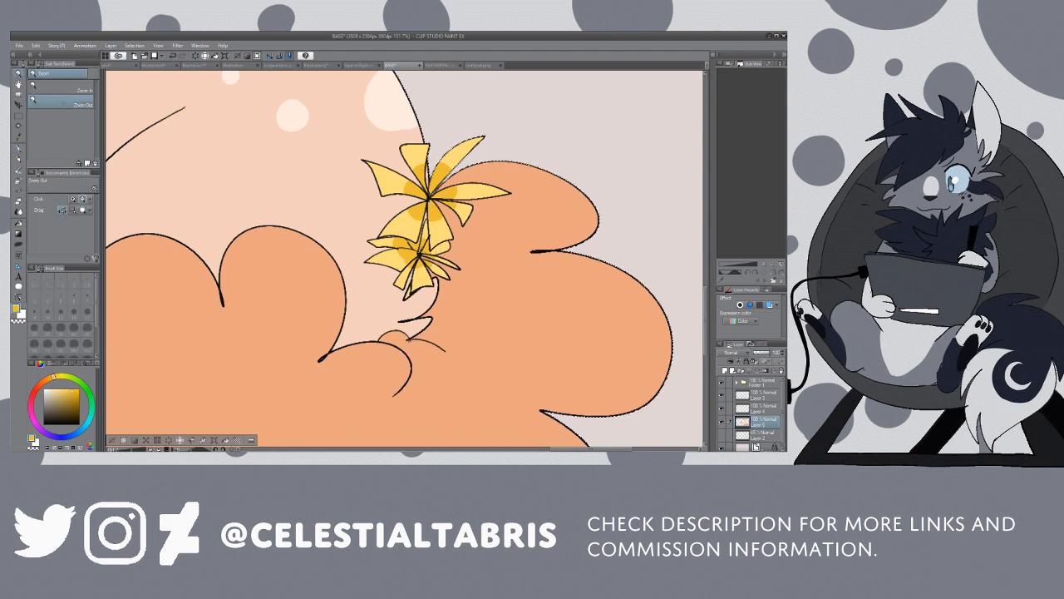
pyautogui.click(330, 120)
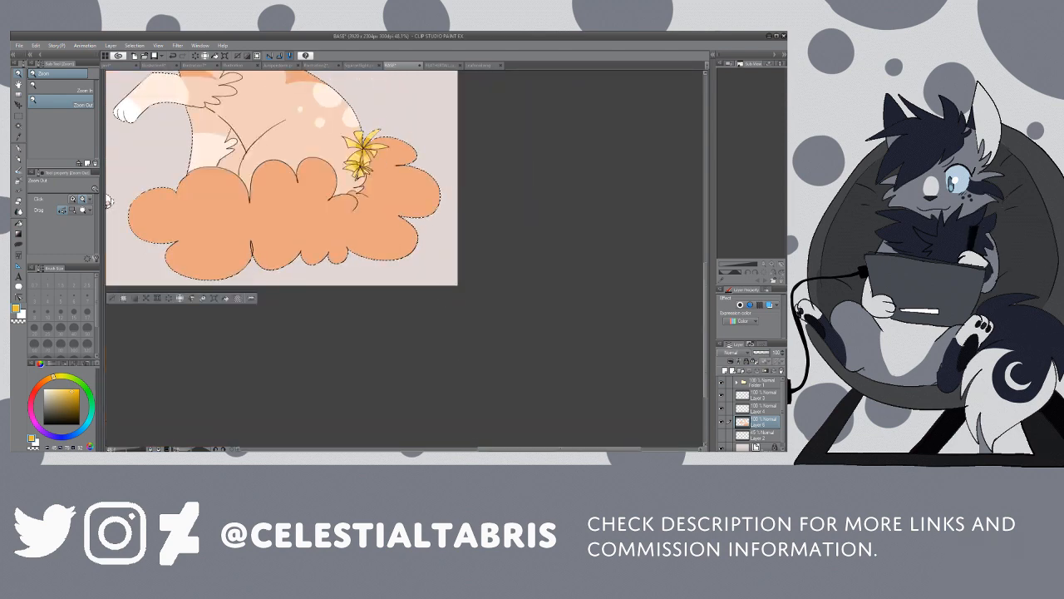
pyautogui.moveTo(559, 449); pyautogui.dragTo(498, 449)
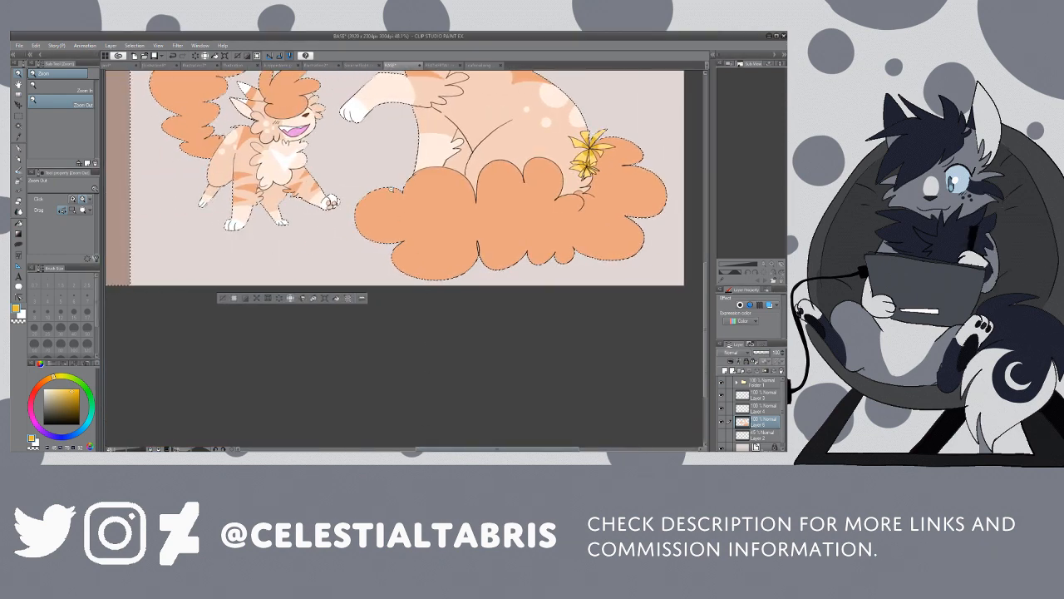
pyautogui.click(380, 180)
pyautogui.moveTo(705, 273); pyautogui.dragTo(697, 213)
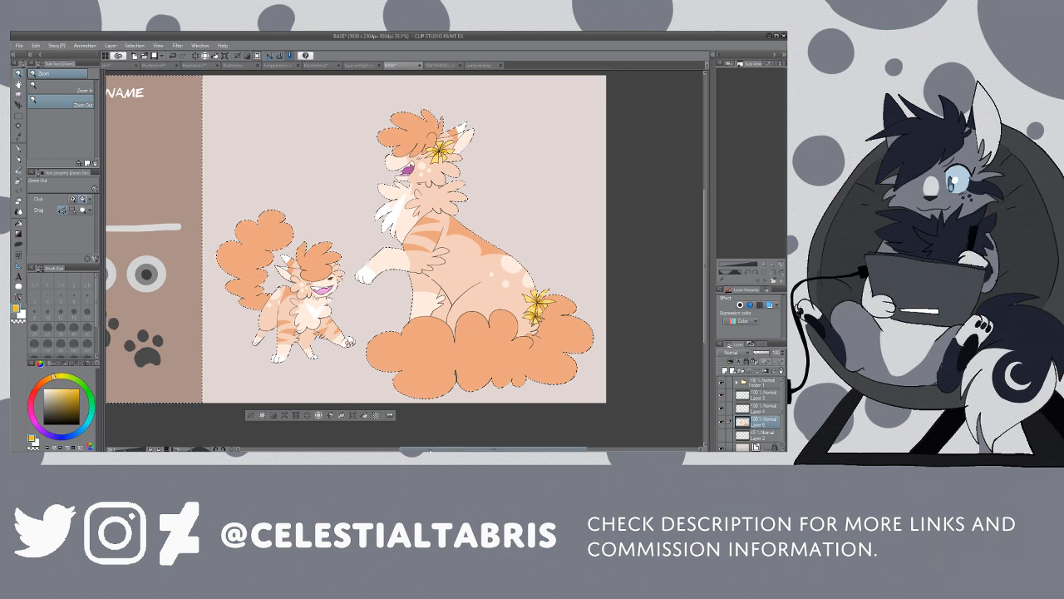
pyautogui.moveTo(441, 449); pyautogui.dragTo(393, 449)
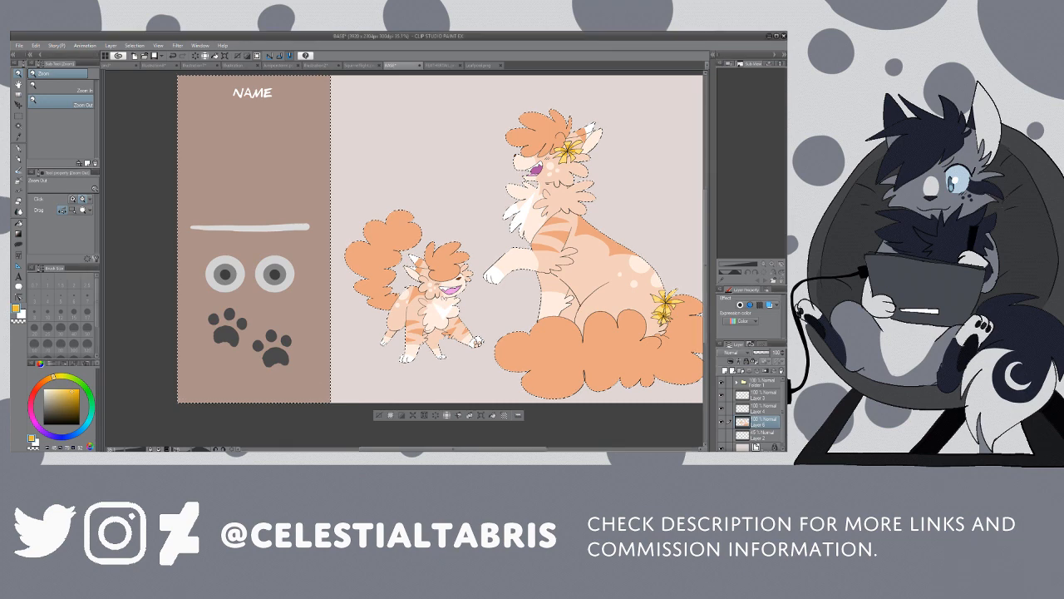
pyautogui.moveTo(482, 207)
pyautogui.mouseDown()
pyautogui.moveTo(468, 208)
pyautogui.moveTo(489, 207)
pyautogui.mouseUp()
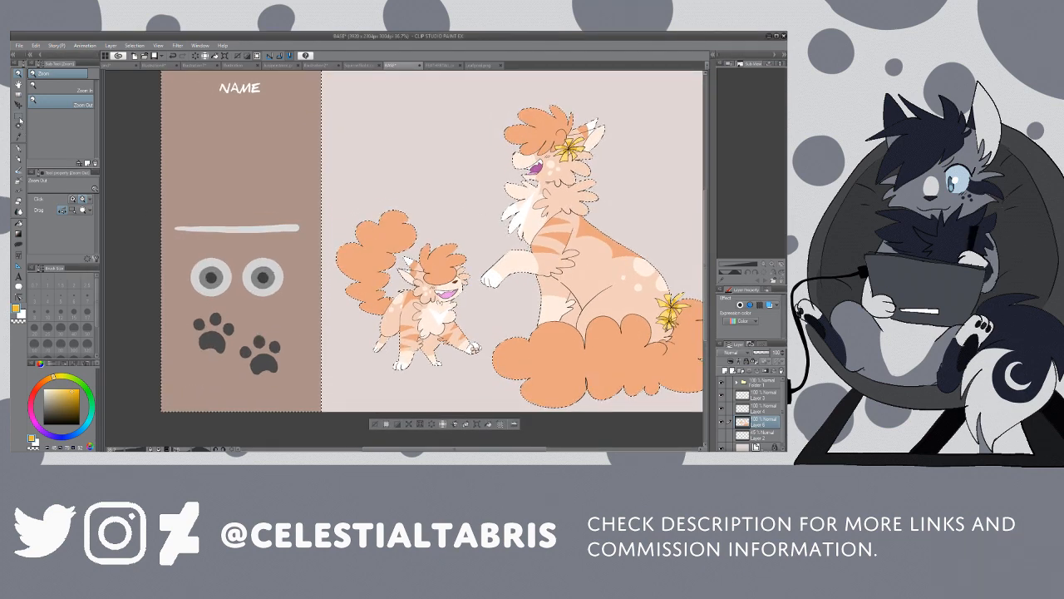
# Step: Clear the selection surrounding the cats and the side panel
pyautogui.click(19, 117)
pyautogui.click(159, 153)
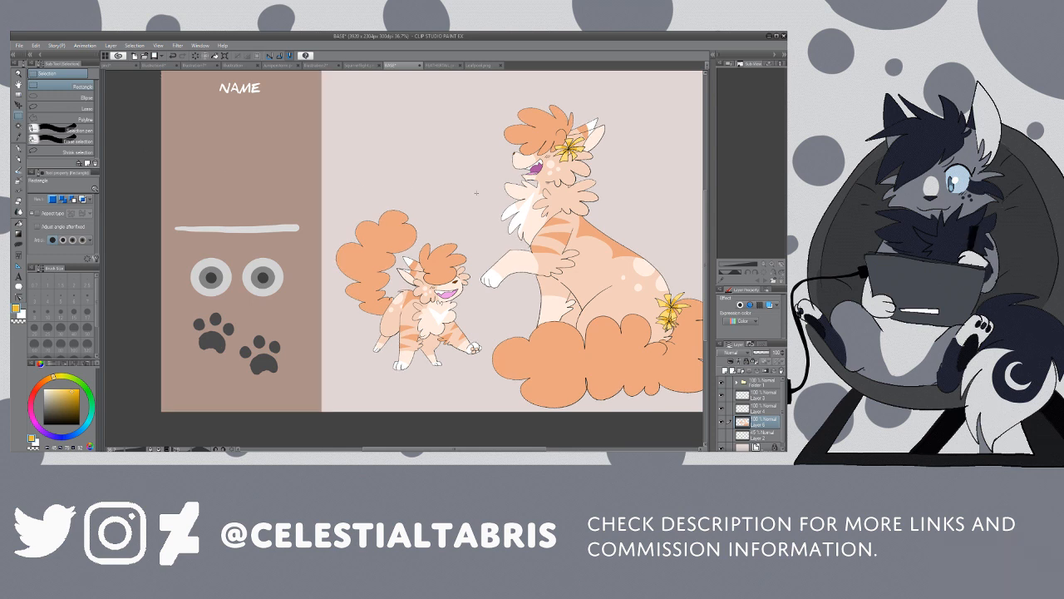
pyautogui.scroll(1, 476, 193)
pyautogui.moveTo(444, 449); pyautogui.dragTo(469, 449)
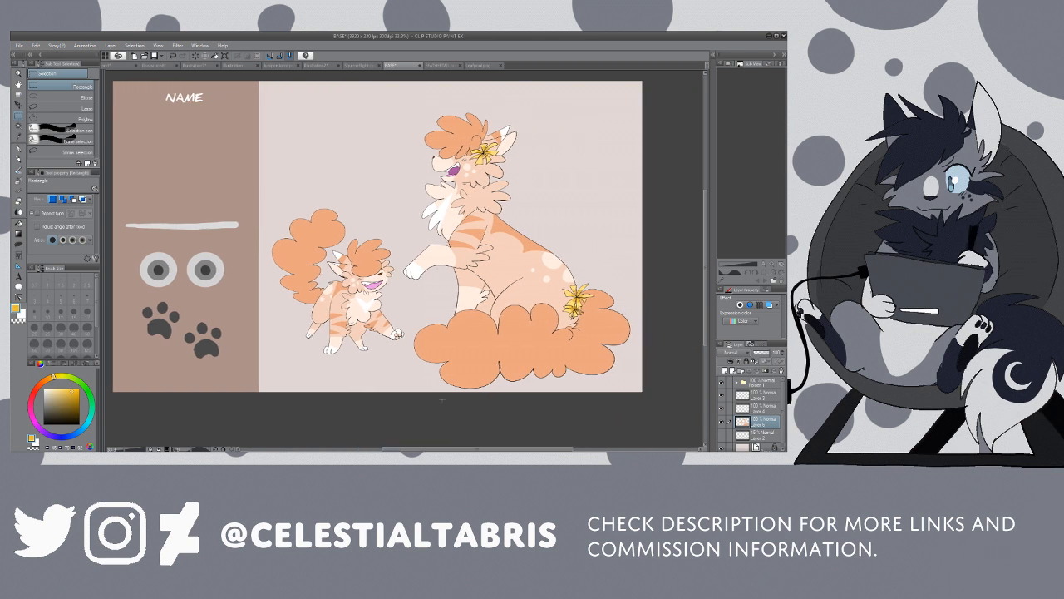
pyautogui.scroll(1, 423, 142)
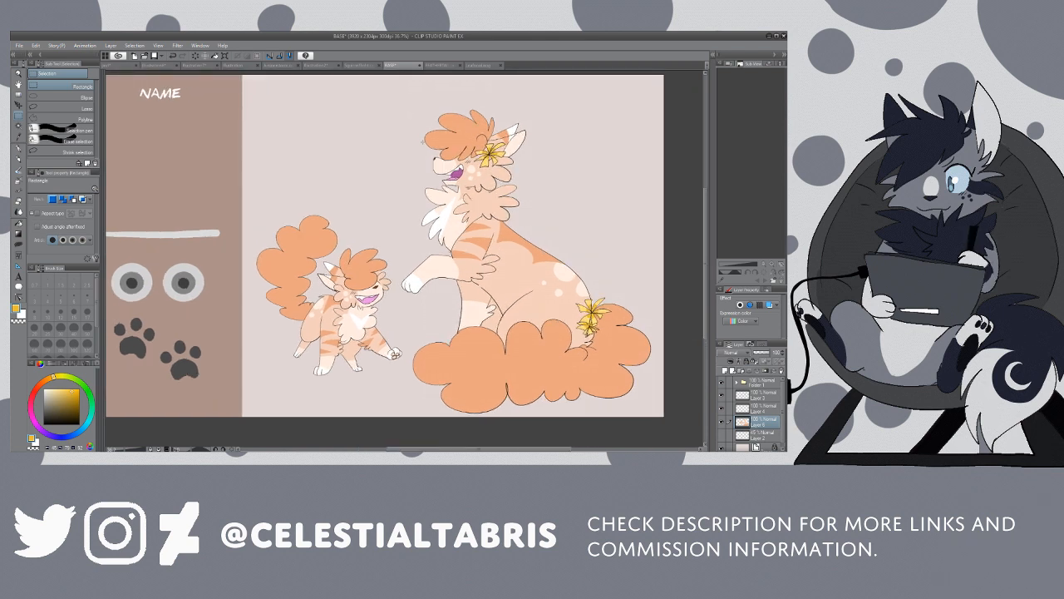
# Step: Add a new layer directly beneath the top folder for sketching with the Colored pencil
pyautogui.click(760, 395)
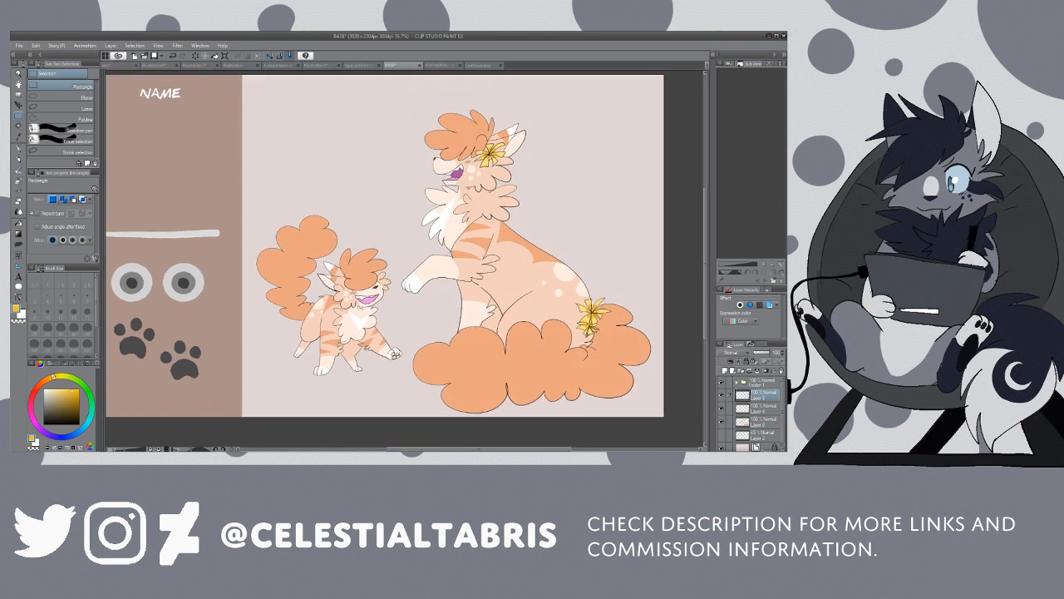
pyautogui.click(722, 395)
pyautogui.click(722, 396)
pyautogui.hotkey('ctrl', 'shift', 'n')
pyautogui.press('p')
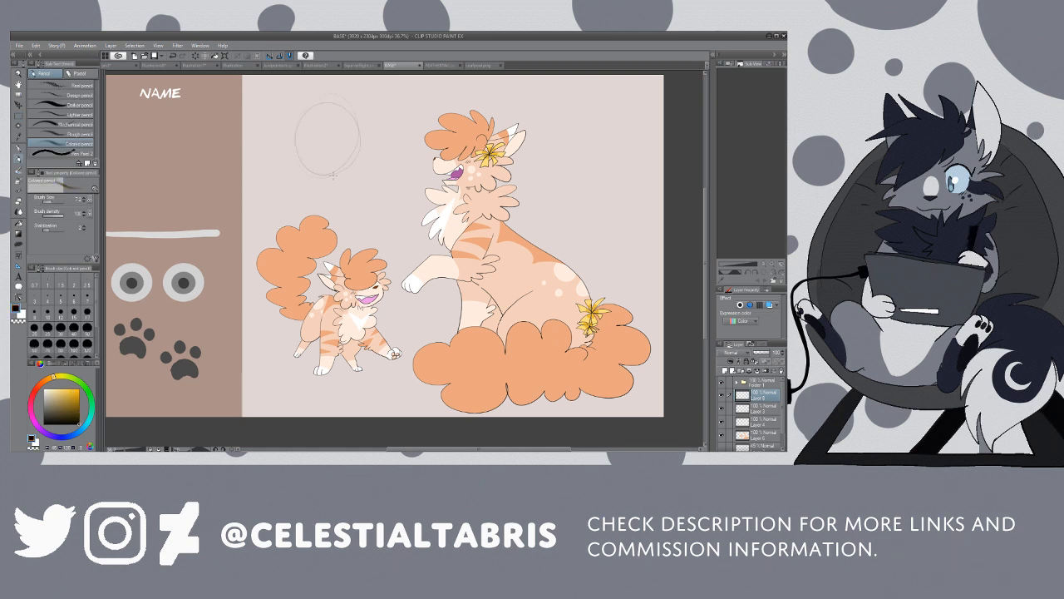
# Step: Clear the rough circle and sketch a headshot's fluffy bangs, cheek fluff, chin and eye in the empty space above the kitten
pyautogui.moveTo(333, 175)
pyautogui.mouseDown()
pyautogui.moveTo(322, 96)
pyautogui.moveTo(352, 159)
pyautogui.moveTo(313, 101)
pyautogui.moveTo(360, 158)
pyautogui.moveTo(336, 149)
pyautogui.mouseUp()
pyautogui.press('Delete')
pyautogui.moveTo(297, 110)
pyautogui.mouseDown()
pyautogui.moveTo(292, 152)
pyautogui.moveTo(307, 136)
pyautogui.moveTo(321, 142)
pyautogui.moveTo(326, 118)
pyautogui.moveTo(327, 143)
pyautogui.moveTo(325, 105)
pyautogui.mouseUp()
pyautogui.moveTo(363, 111)
pyautogui.mouseDown()
pyautogui.moveTo(391, 119)
pyautogui.moveTo(377, 130)
pyautogui.moveTo(404, 148)
pyautogui.moveTo(378, 154)
pyautogui.moveTo(350, 174)
pyautogui.mouseUp()
pyautogui.moveTo(285, 167); pyautogui.dragTo(313, 183)
pyautogui.moveTo(338, 126)
pyautogui.mouseDown()
pyautogui.moveTo(361, 130)
pyautogui.moveTo(338, 140)
pyautogui.moveTo(354, 145)
pyautogui.mouseUp()
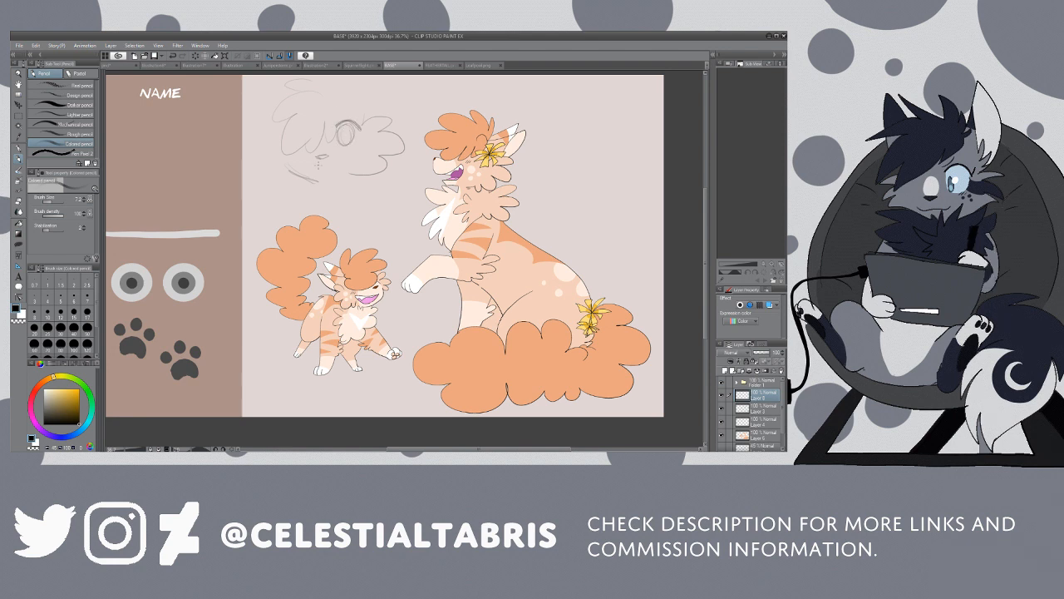
# Step: Sketch the headshot's mouth, outer hair edge and long pointed ear
pyautogui.moveTo(307, 171); pyautogui.dragTo(352, 162)
pyautogui.moveTo(290, 126); pyautogui.dragTo(284, 154)
pyautogui.moveTo(365, 87)
pyautogui.mouseDown()
pyautogui.moveTo(422, 90)
pyautogui.moveTo(401, 89)
pyautogui.mouseUp()
pyautogui.moveTo(425, 90); pyautogui.dragTo(388, 119)
pyautogui.hotkey('ctrl', 'z')
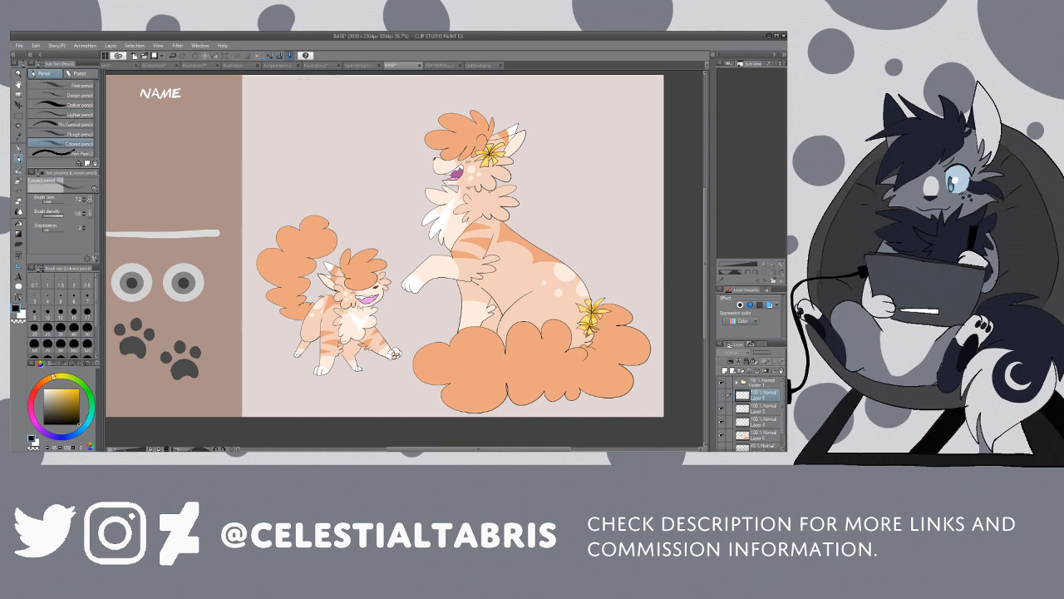
# Step: Scale the headshot sketch down slightly and place it above the kitten, beside the adult cat's head
pyautogui.hotkey('ctrl', 't')
pyautogui.moveTo(357, 133); pyautogui.dragTo(358, 148)
pyautogui.moveTo(426, 92); pyautogui.dragTo(393, 114)
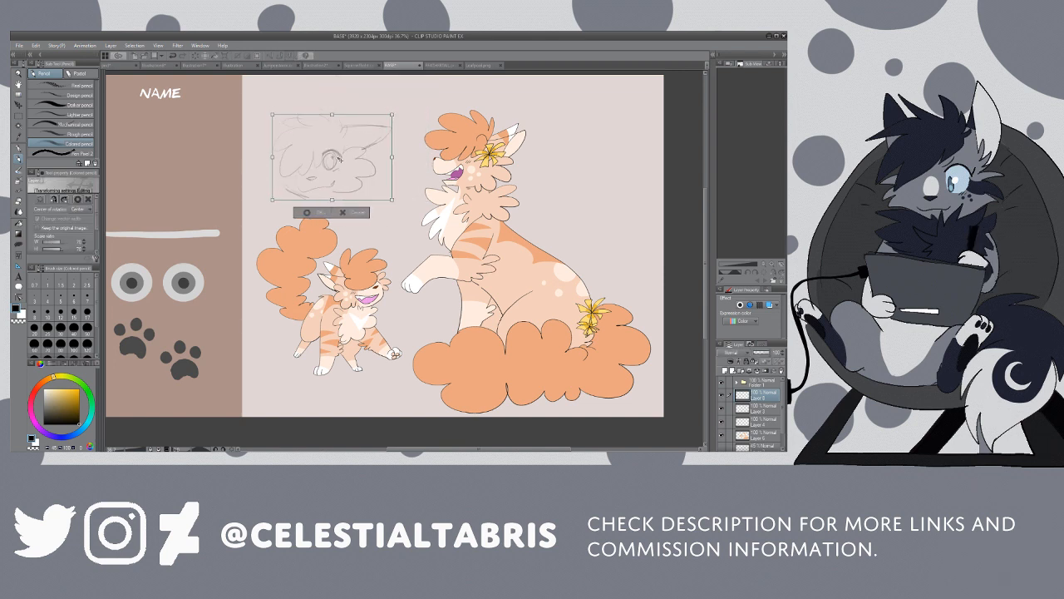
pyautogui.moveTo(339, 159); pyautogui.dragTo(351, 136)
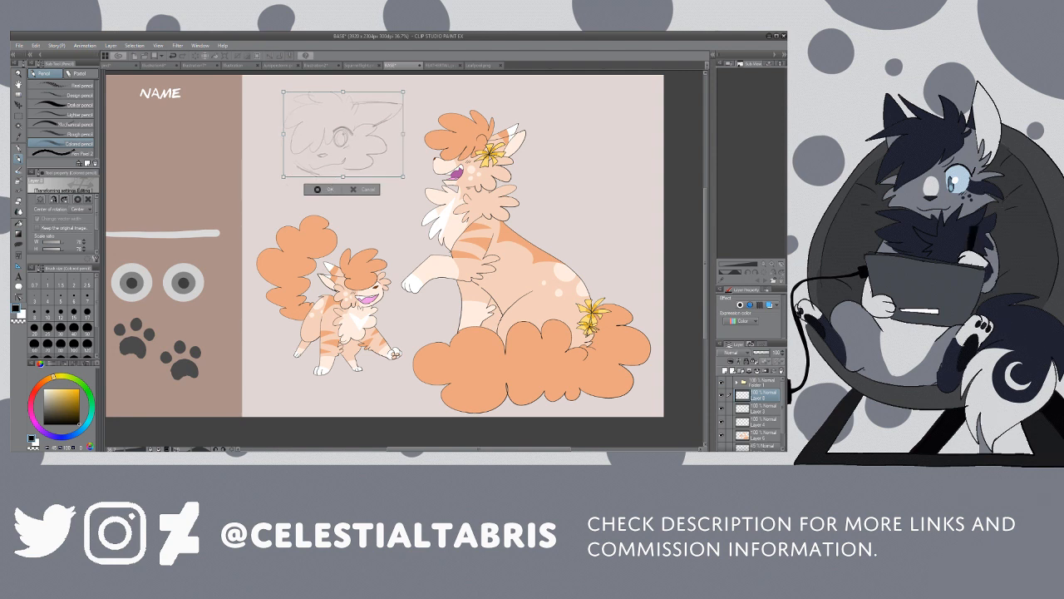
pyautogui.click(326, 189)
# Step: Lower the headshot sketch layer's opacity and add a new line art layer above it
pyautogui.press('b')
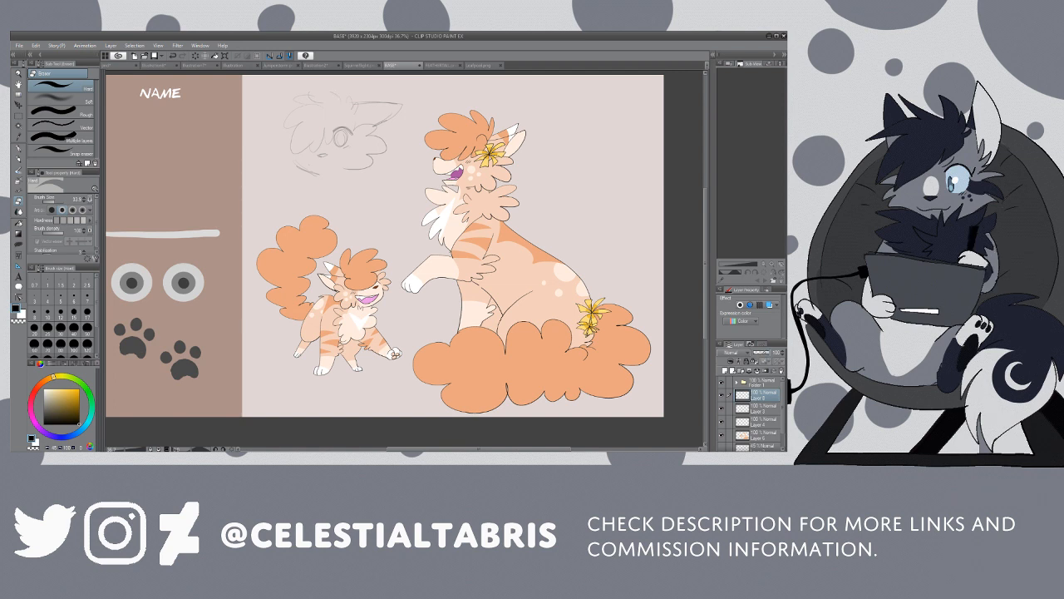
pyautogui.click(763, 352)
pyautogui.hotkey('ctrl', 'shift', 'n')
pyautogui.hotkey('ctrl', 'space')
pyautogui.moveTo(359, 136); pyautogui.dragTo(376, 131)
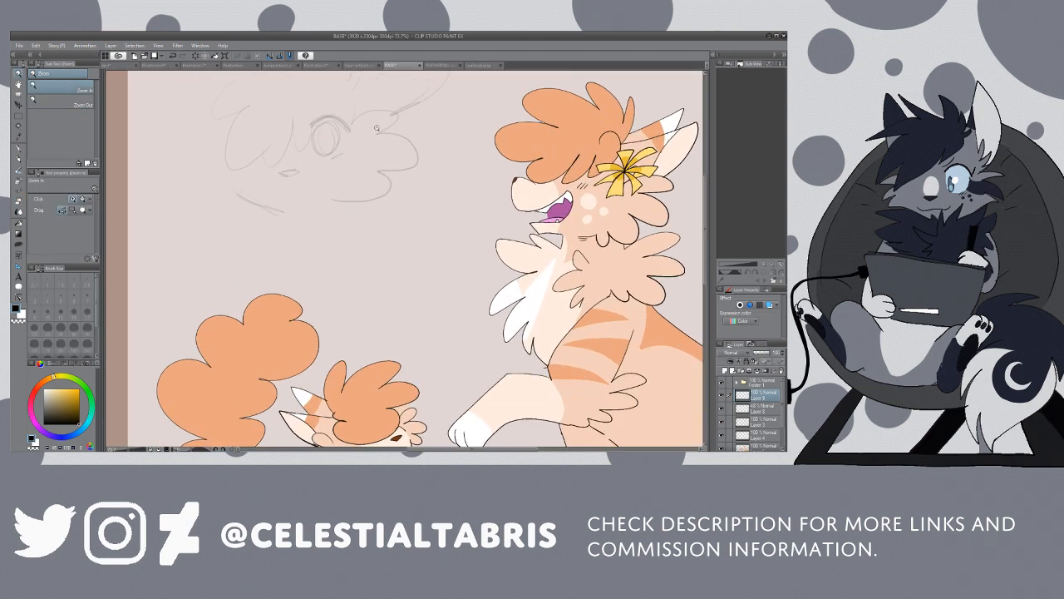
# Step: Ink the headshot's scalloped cheek fluff in black over the sketch with the NOHO-PEN at size 5
pyautogui.press('p')
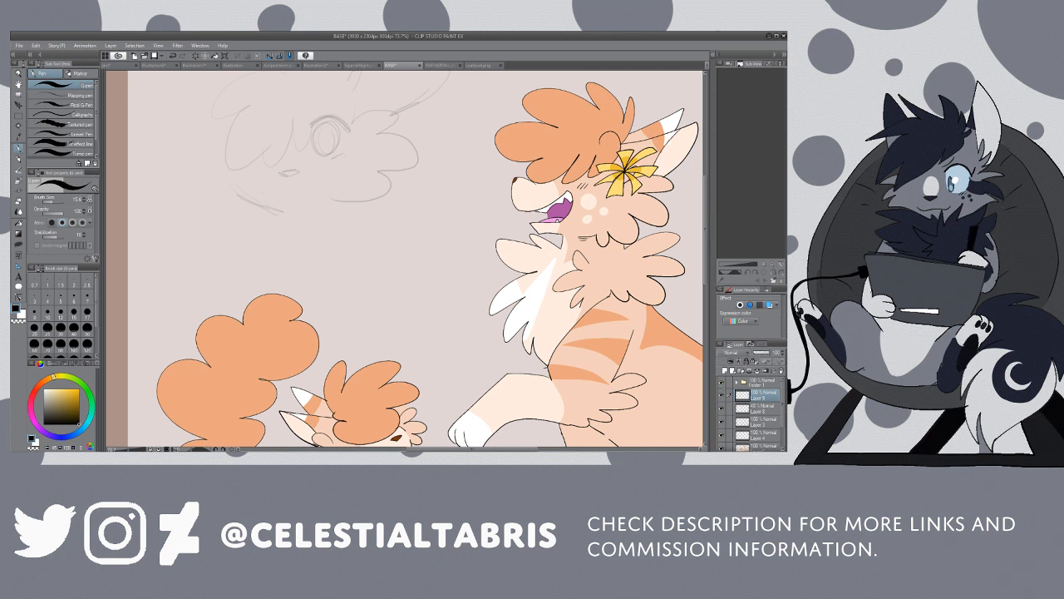
pyautogui.moveTo(706, 273); pyautogui.dragTo(696, 251)
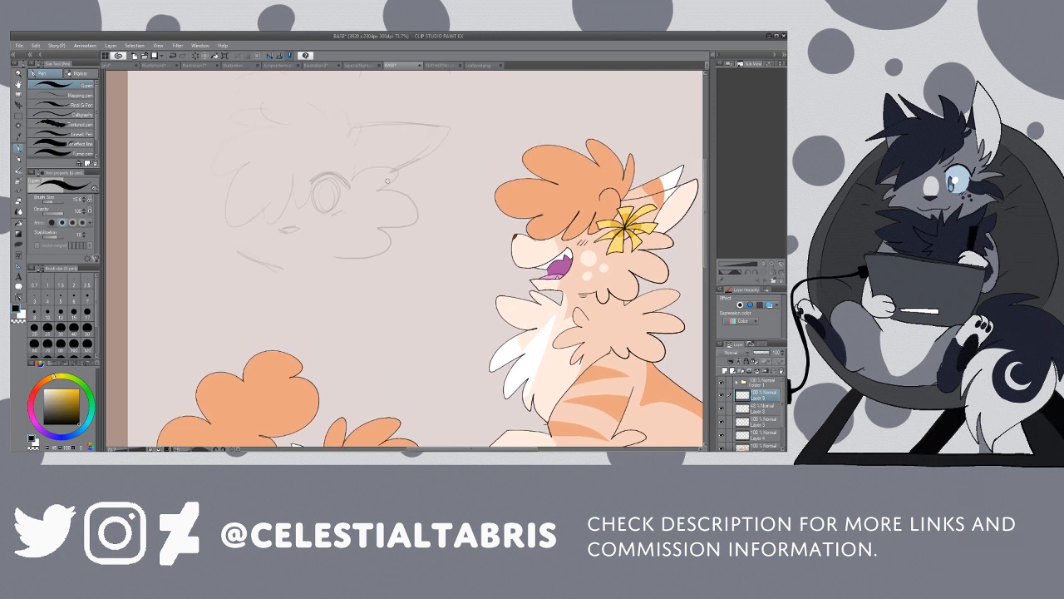
pyautogui.moveTo(353, 181)
pyautogui.mouseDown()
pyautogui.moveTo(404, 169)
pyautogui.moveTo(378, 187)
pyautogui.mouseUp()
pyautogui.click(173, 56)
pyautogui.moveTo(97, 104); pyautogui.dragTo(98, 129)
pyautogui.click(76, 144)
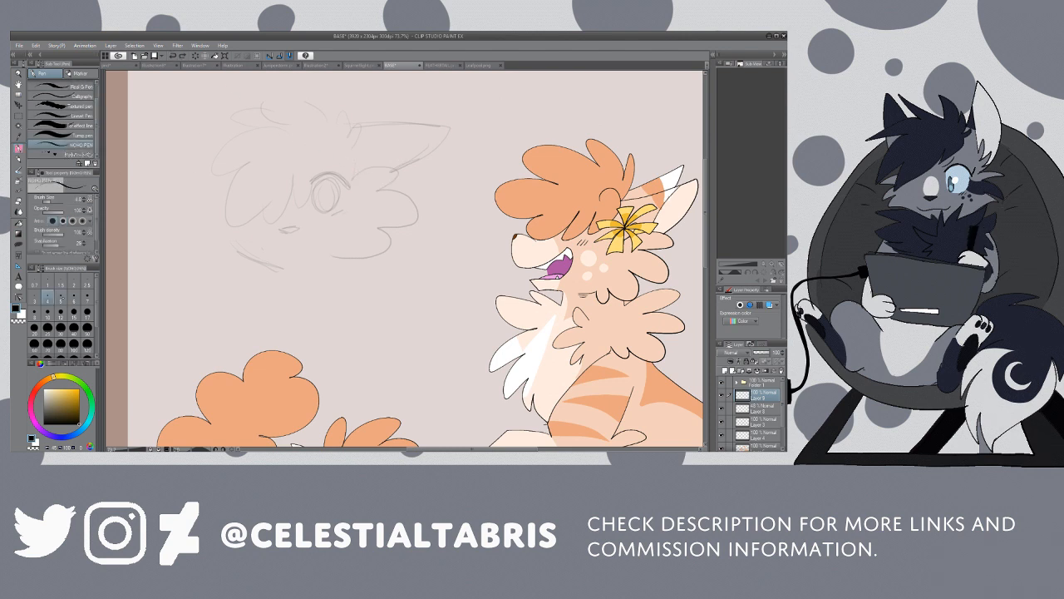
pyautogui.click(61, 297)
pyautogui.moveTo(352, 181)
pyautogui.mouseDown()
pyautogui.moveTo(395, 176)
pyautogui.moveTo(371, 188)
pyautogui.moveTo(414, 203)
pyautogui.moveTo(379, 216)
pyautogui.moveTo(401, 227)
pyautogui.moveTo(396, 259)
pyautogui.moveTo(353, 265)
pyautogui.mouseUp()
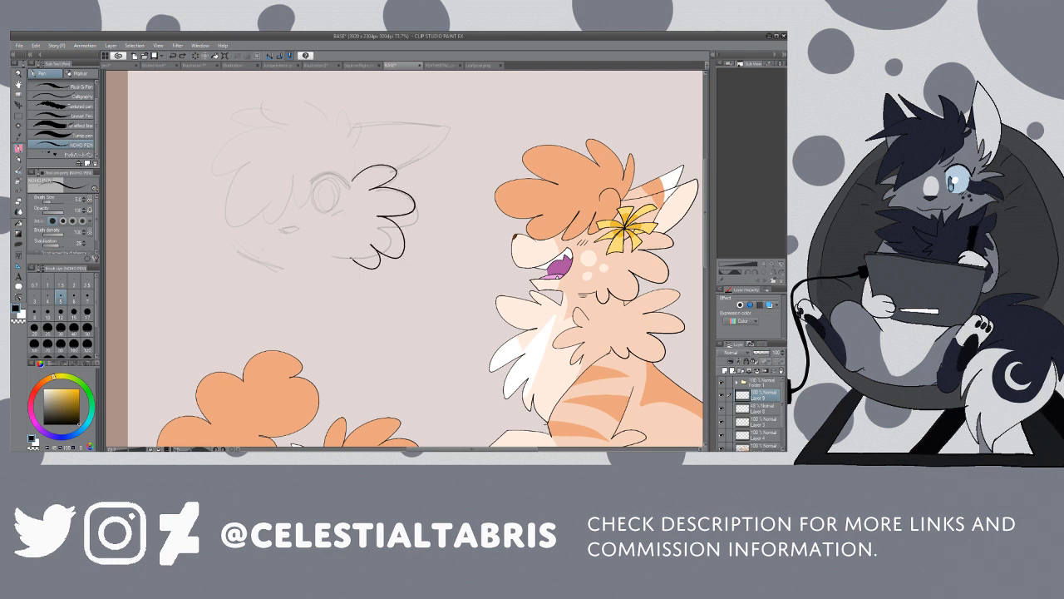
# Step: Ink the headshot's curved jawline, small nose and thick upper eyelid
pyautogui.moveTo(232, 243)
pyautogui.mouseDown()
pyautogui.moveTo(286, 269)
pyautogui.moveTo(349, 263)
pyautogui.mouseUp()
pyautogui.moveTo(276, 228); pyautogui.dragTo(297, 233)
pyautogui.moveTo(312, 182); pyautogui.dragTo(344, 179)
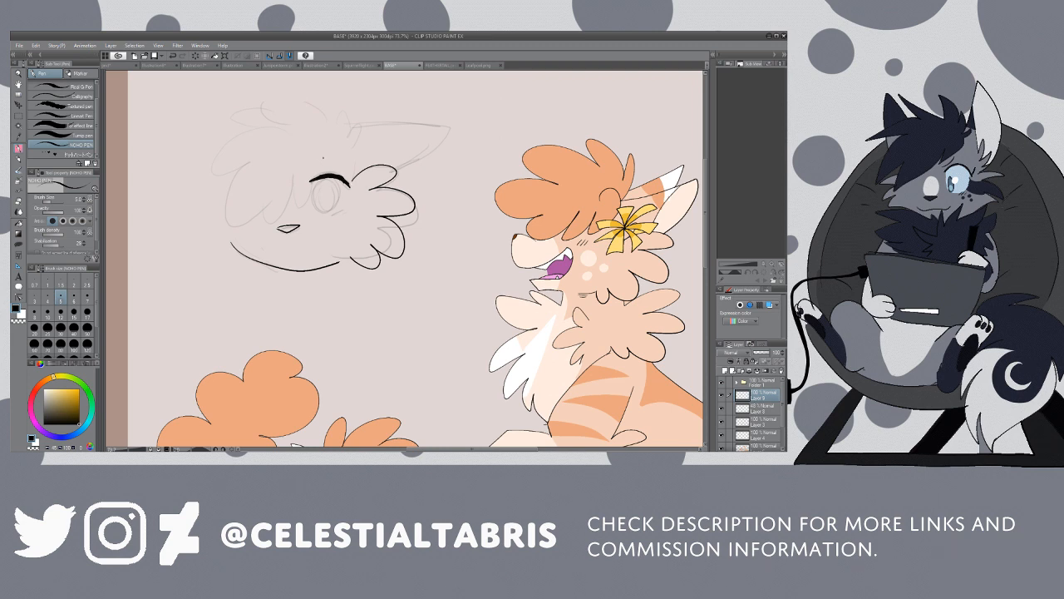
# Step: Erase and refine the nose and upper eyelid lines, and ink a smiling mouth below the nose
pyautogui.press('e')
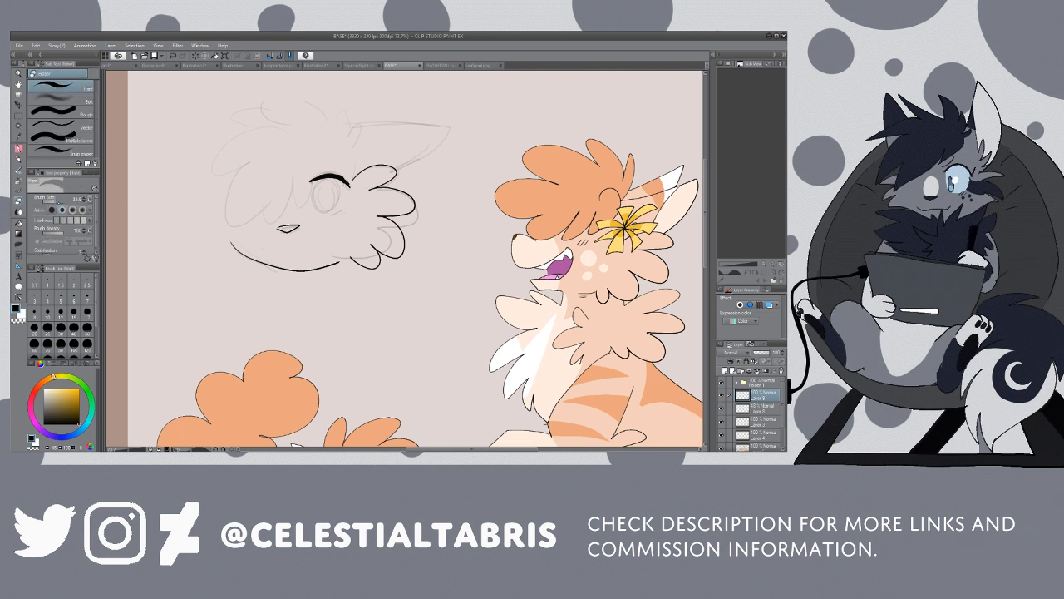
pyautogui.moveTo(330, 190); pyautogui.dragTo(332, 191)
pyautogui.moveTo(289, 225)
pyautogui.mouseDown()
pyautogui.moveTo(298, 233)
pyautogui.moveTo(285, 255)
pyautogui.moveTo(321, 249)
pyautogui.mouseUp()
pyautogui.press('p')
pyautogui.moveTo(310, 180); pyautogui.dragTo(341, 178)
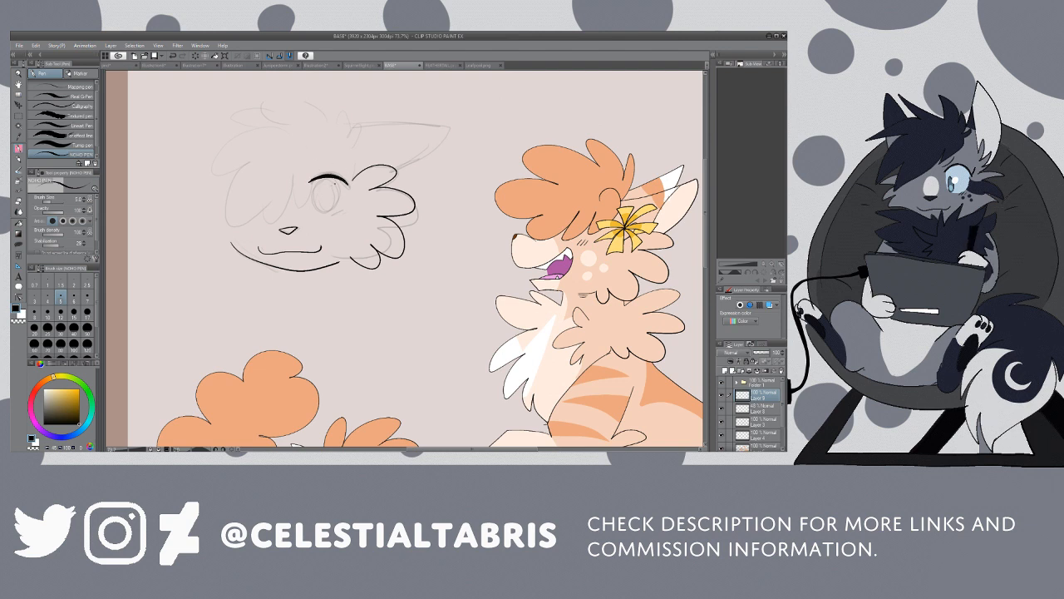
# Step: Ink the round eye, cheek marks, fluffy bangs with a top tuft, and long pointed ear
pyautogui.moveTo(320, 181)
pyautogui.mouseDown()
pyautogui.moveTo(310, 198)
pyautogui.moveTo(332, 213)
pyautogui.moveTo(323, 182)
pyautogui.moveTo(341, 209)
pyautogui.mouseUp()
pyautogui.moveTo(326, 128)
pyautogui.mouseDown()
pyautogui.moveTo(316, 109)
pyautogui.moveTo(249, 123)
pyautogui.moveTo(213, 179)
pyautogui.moveTo(230, 226)
pyautogui.moveTo(278, 200)
pyautogui.moveTo(319, 149)
pyautogui.moveTo(341, 173)
pyautogui.moveTo(353, 165)
pyautogui.mouseUp()
pyautogui.moveTo(353, 184); pyautogui.dragTo(357, 167)
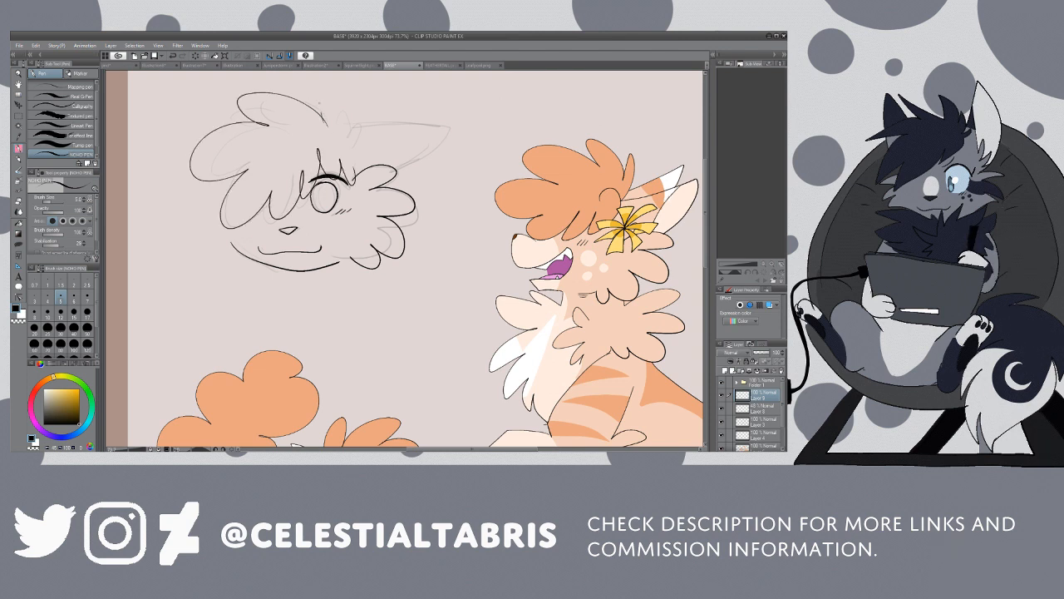
pyautogui.moveTo(320, 111)
pyautogui.mouseDown()
pyautogui.moveTo(340, 113)
pyautogui.moveTo(356, 138)
pyautogui.moveTo(470, 146)
pyautogui.moveTo(393, 190)
pyautogui.mouseUp()
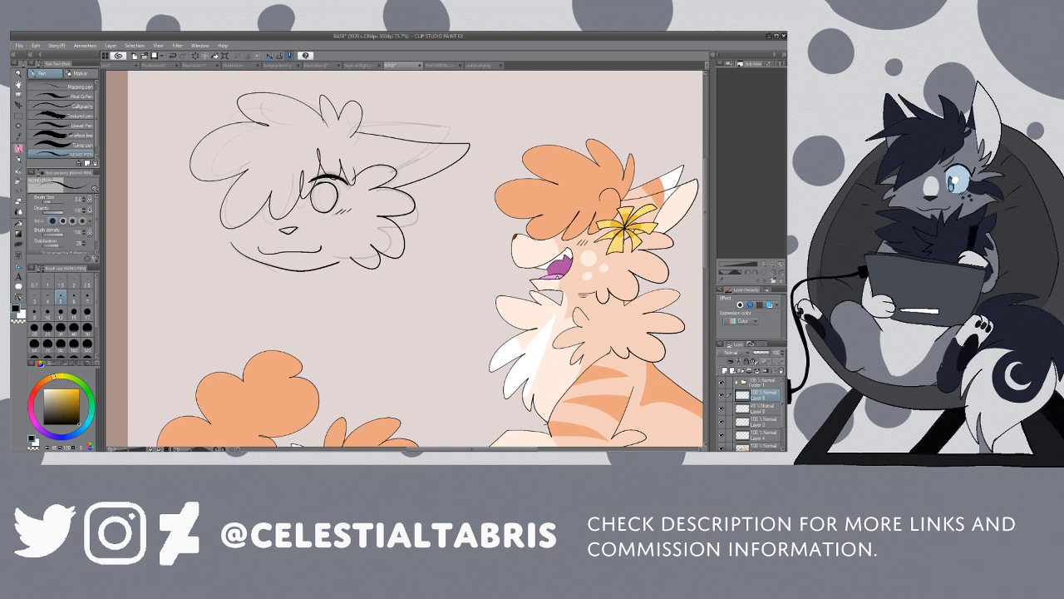
# Step: Erase the upright tuft on top of the hair and trim the bang strands above the eye
pyautogui.press('e')
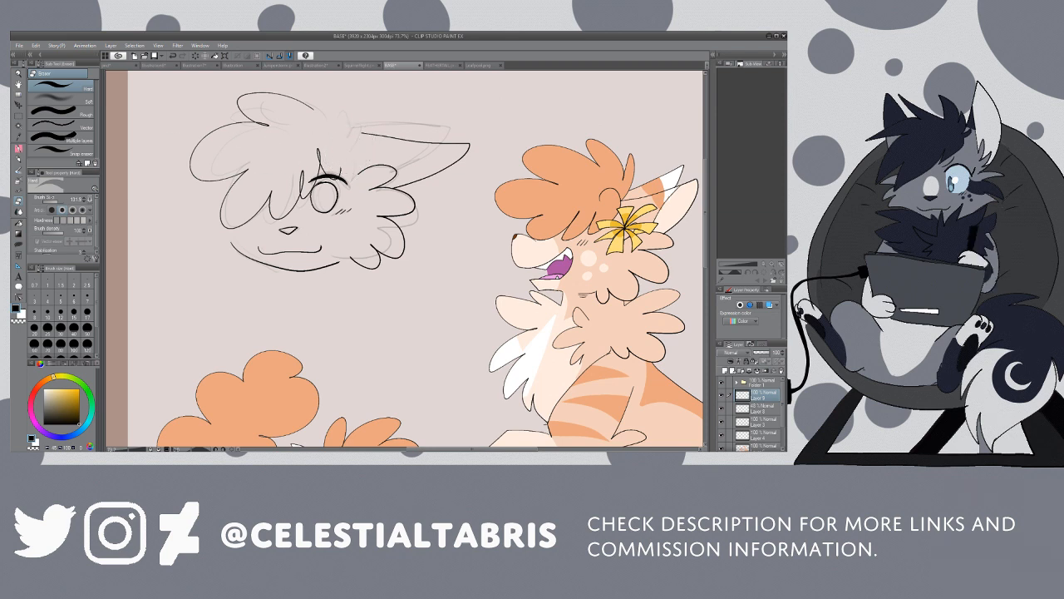
pyautogui.click(50, 202)
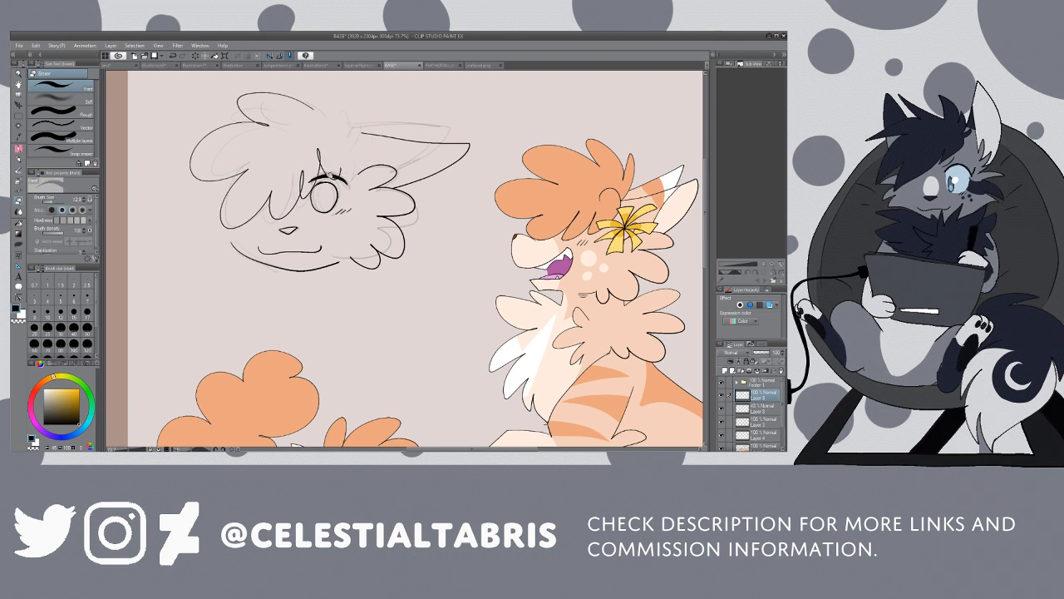
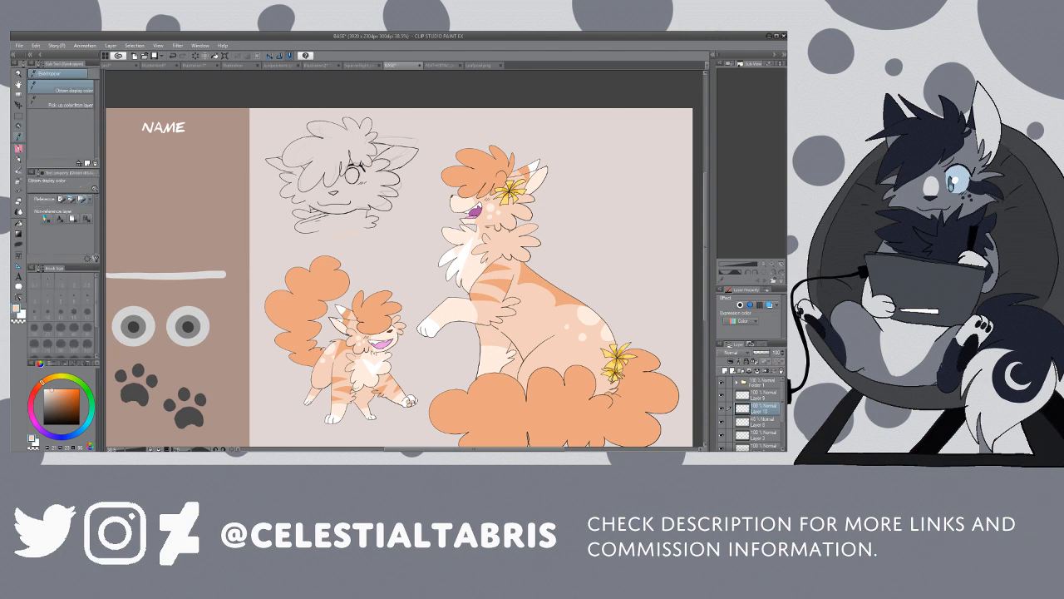
pyautogui.click(386, 233)
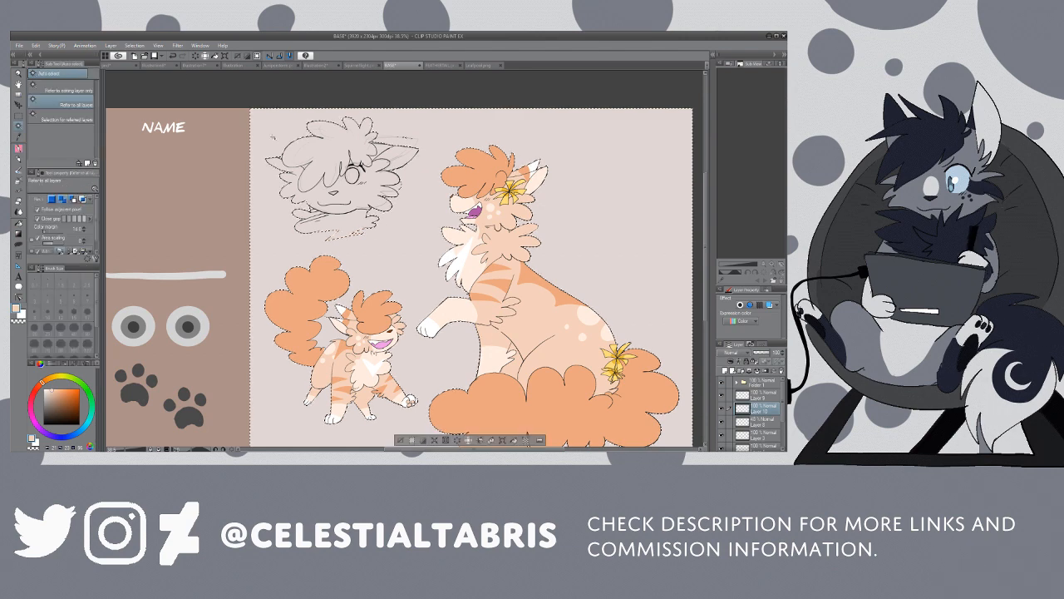
pyautogui.click(160, 85)
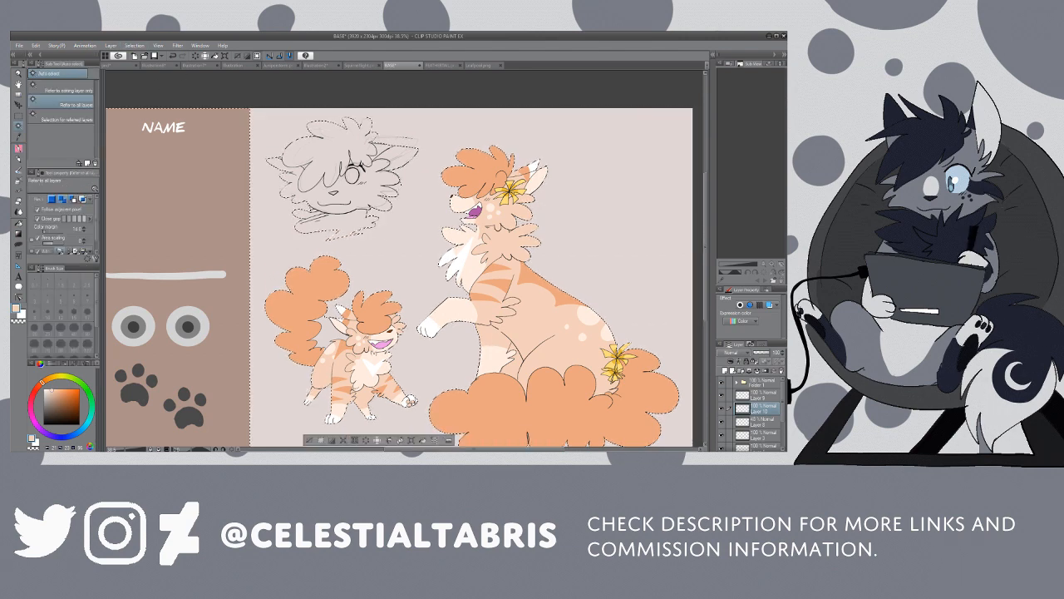
pyautogui.hotkey('ctrl', 'd')
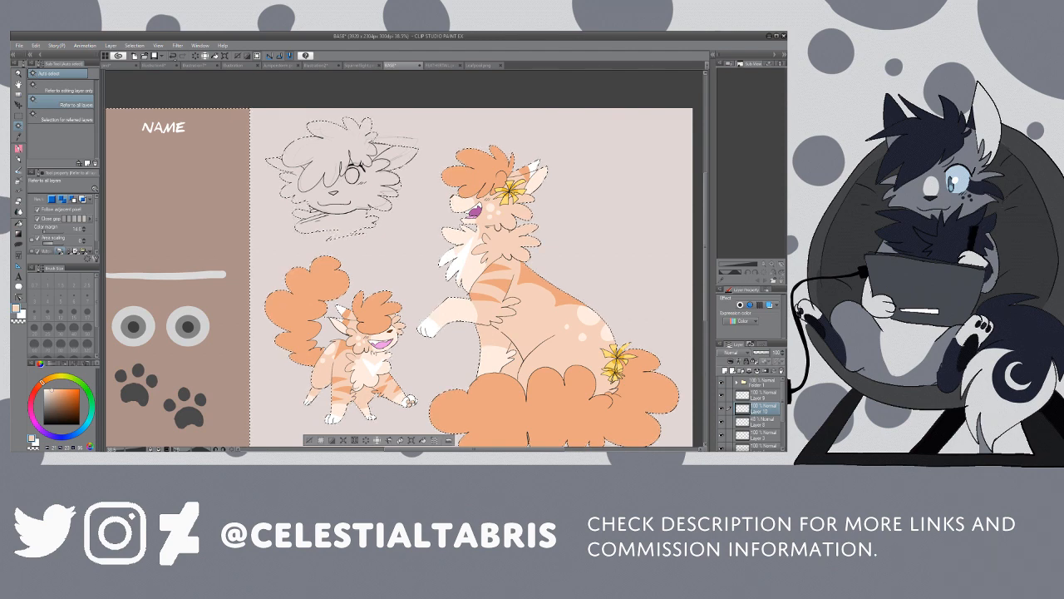
pyautogui.click(386, 234)
# Step: Identify the headshot's rough sketch layer by toggling layer visibility, clear the selection, and delete that sketch layer
pyautogui.click(721, 395)
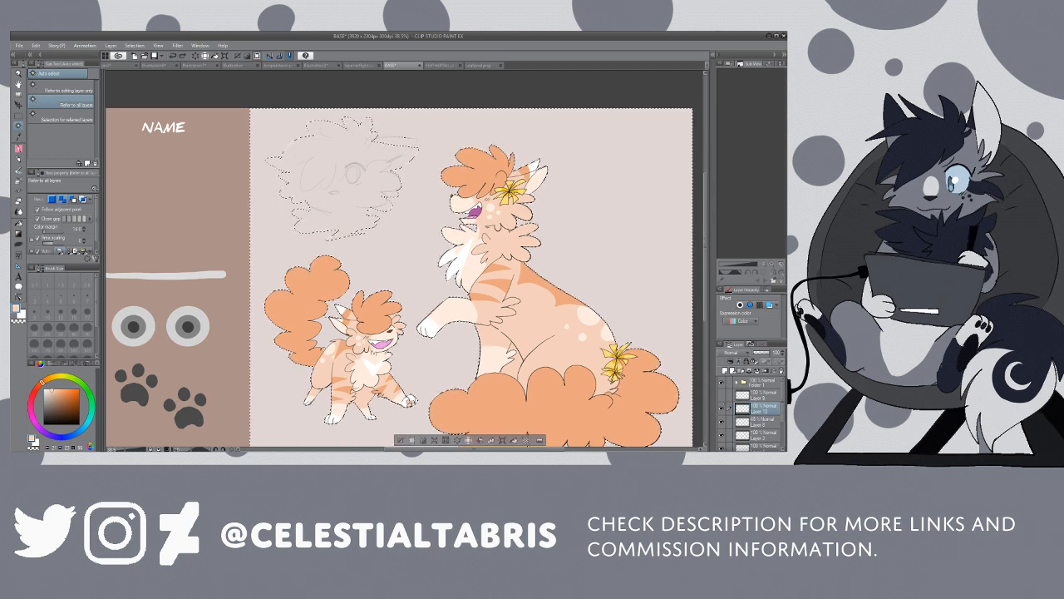
pyautogui.click(722, 395)
pyautogui.click(722, 422)
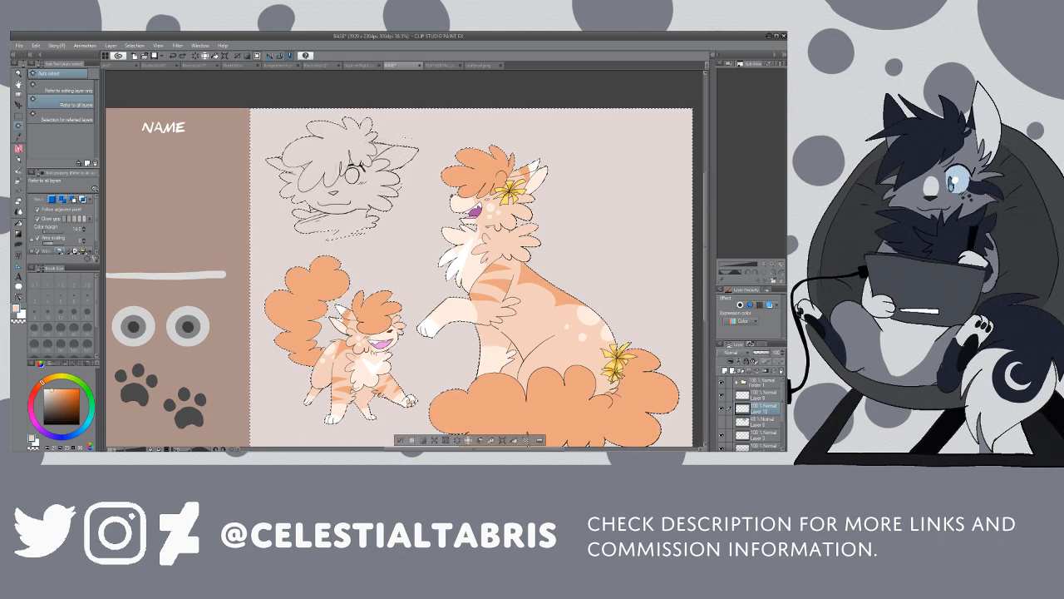
pyautogui.click(762, 422)
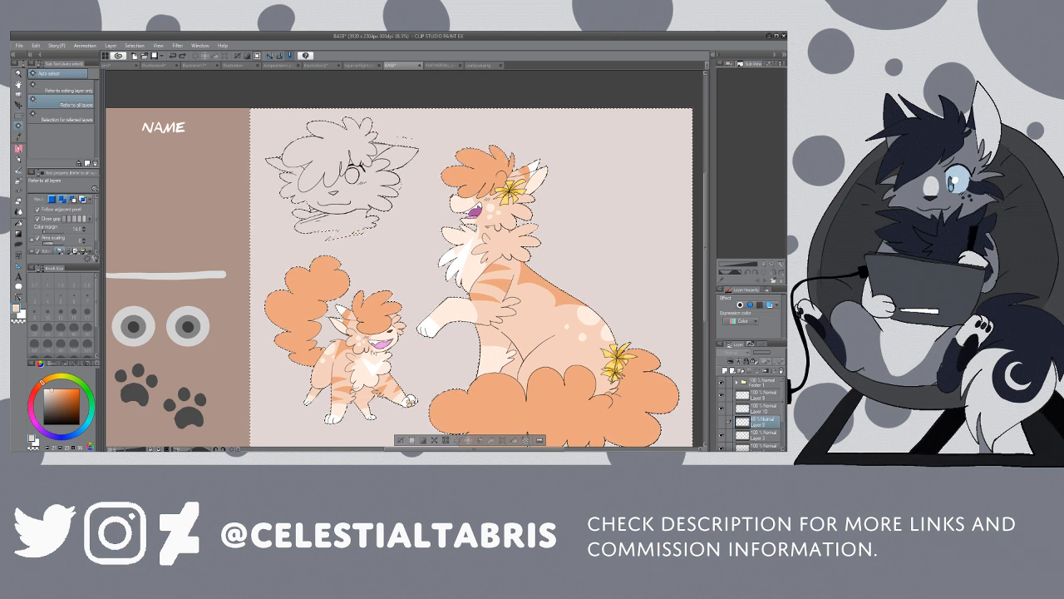
pyautogui.press('m')
pyautogui.hotkey('ctrl', 'd')
pyautogui.press('w')
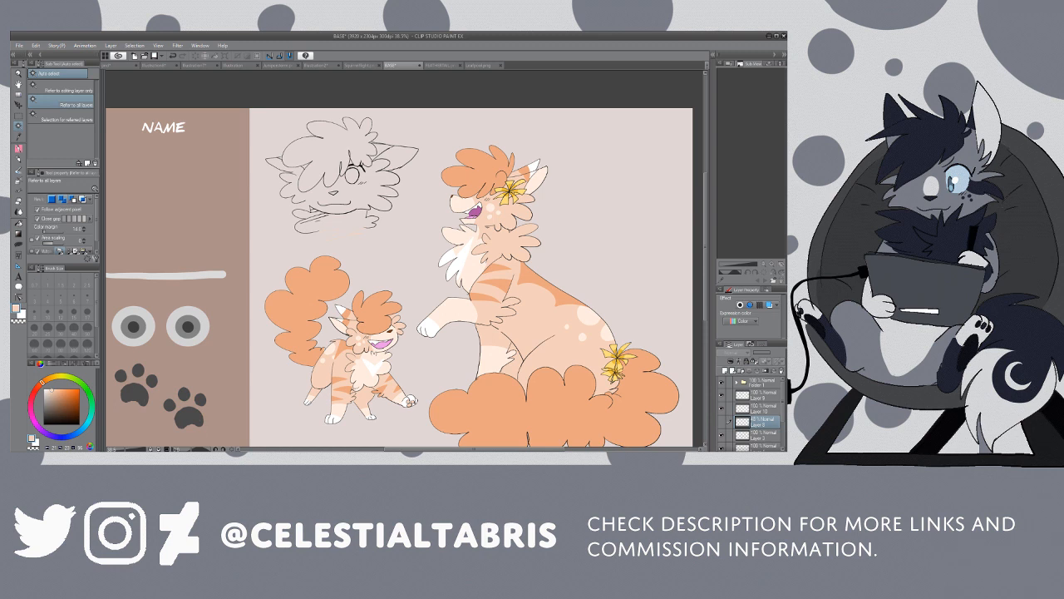
pyautogui.click(782, 370)
# Step: Select the background around the characters, invert the selection, and fill the headshot with the light peach base colour
pyautogui.click(408, 194)
pyautogui.click(390, 226)
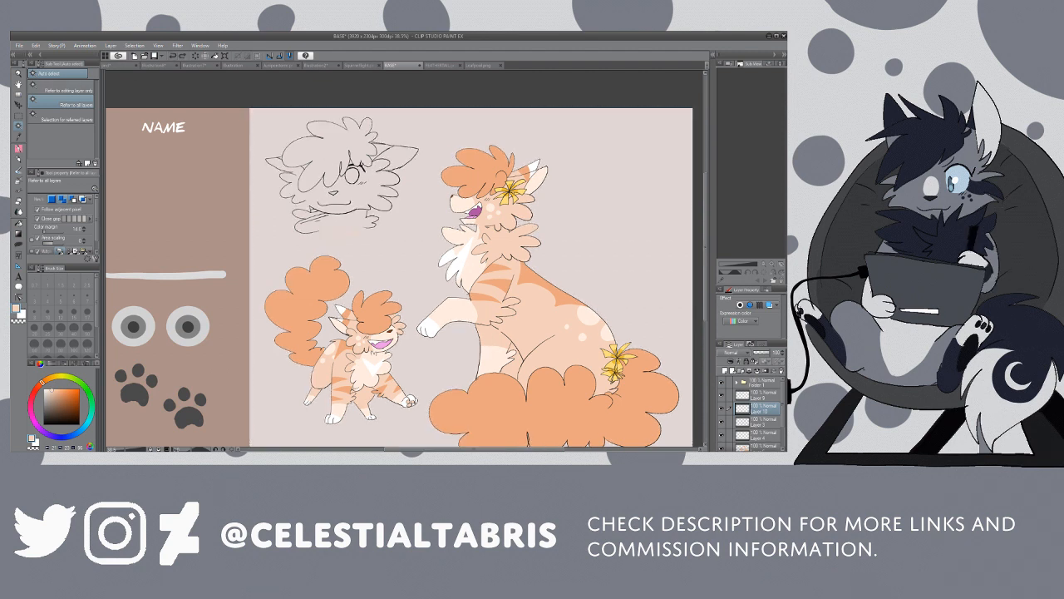
pyautogui.press('p')
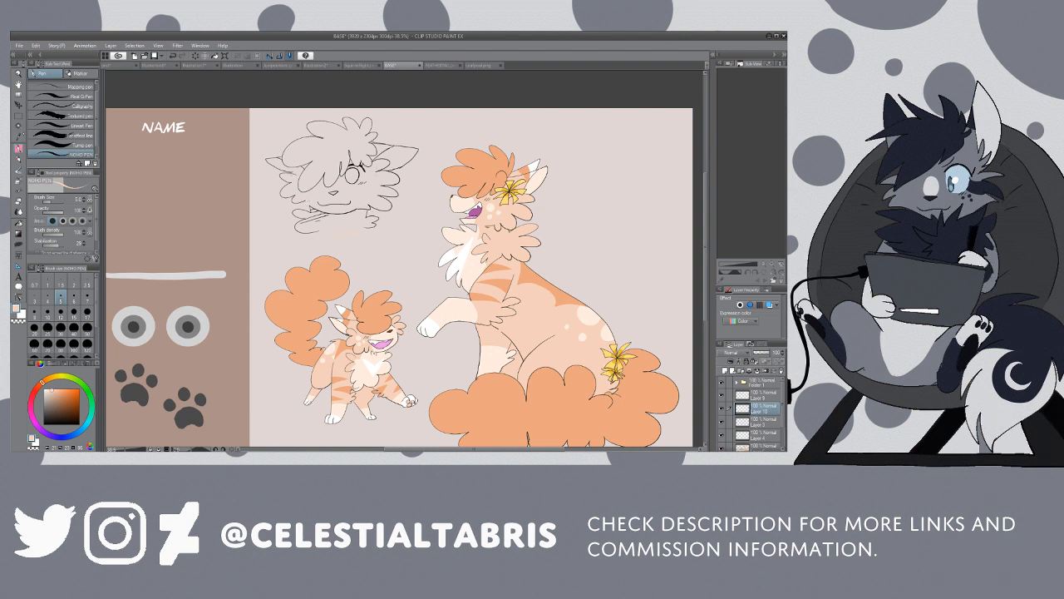
pyautogui.press('w')
pyautogui.click(392, 227)
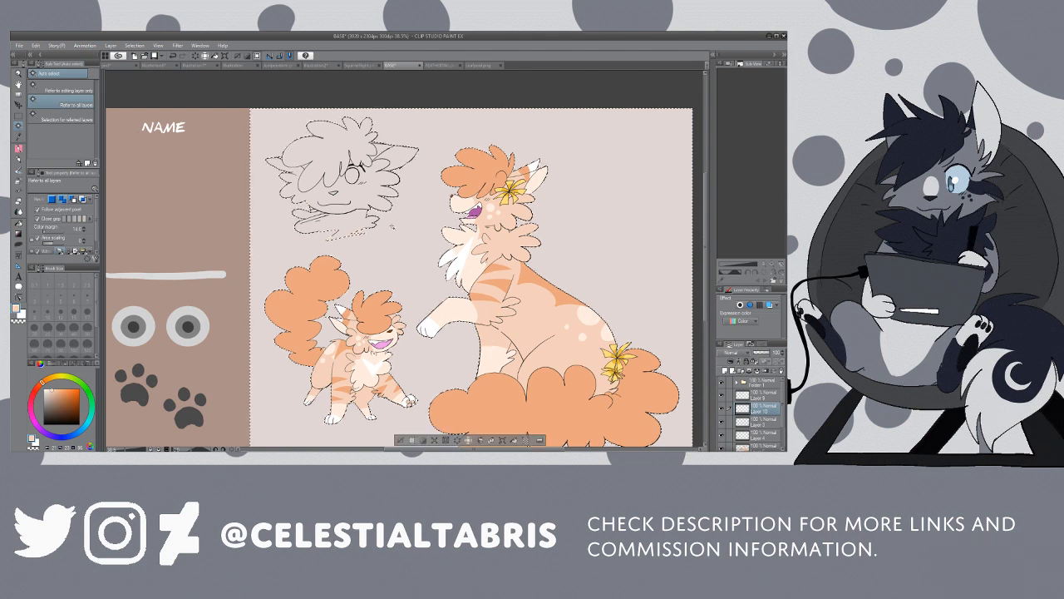
pyautogui.click(154, 86)
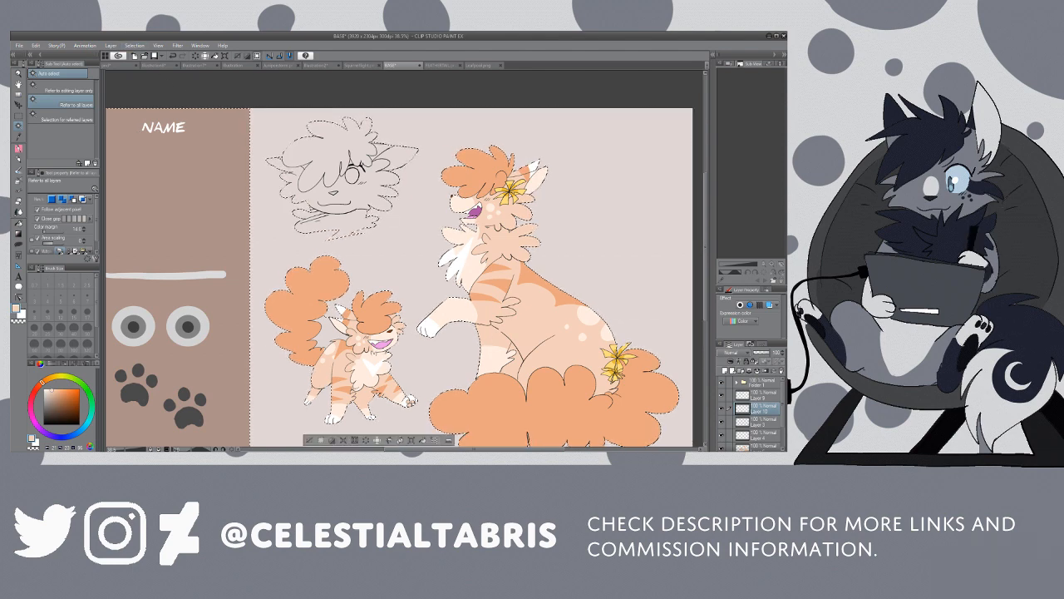
pyautogui.press('g')
pyautogui.click(63, 88)
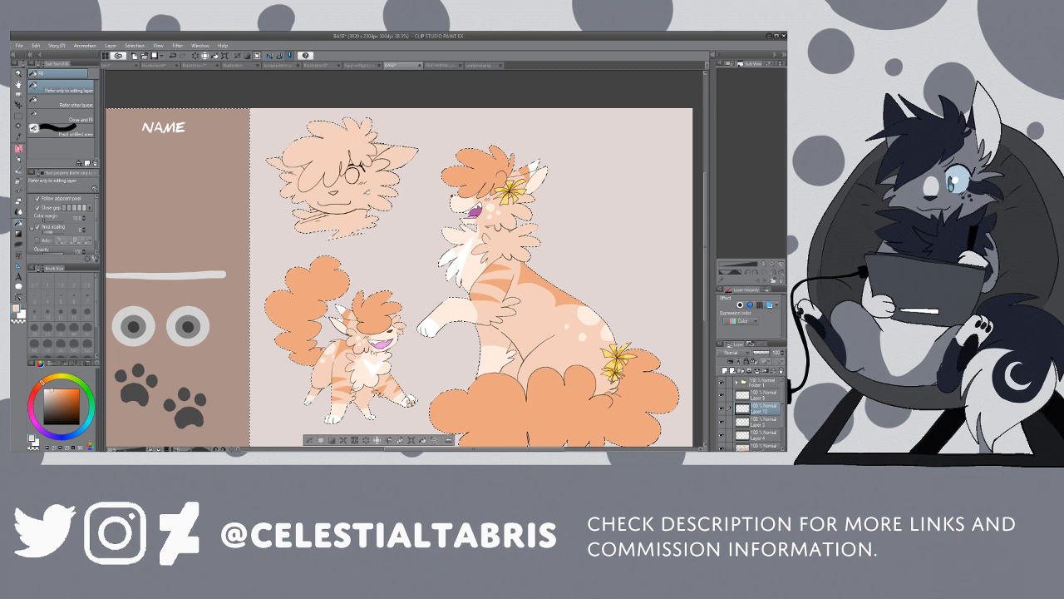
# Step: Sample the darker orange and fill only the headshot's hair, using the fill option that refers to other layers
pyautogui.press('i')
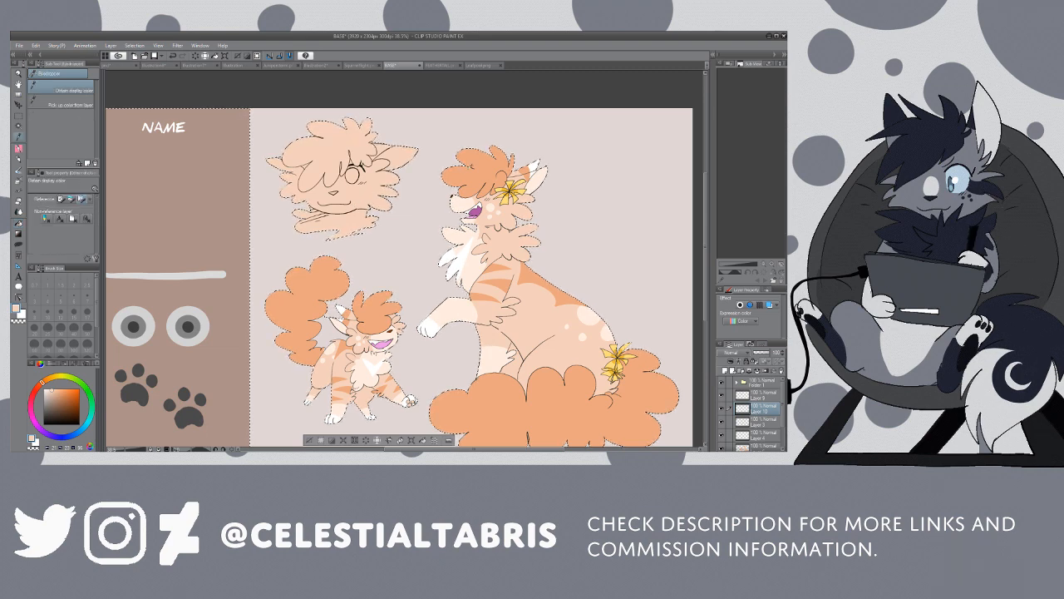
pyautogui.click(177, 168)
pyautogui.press('g')
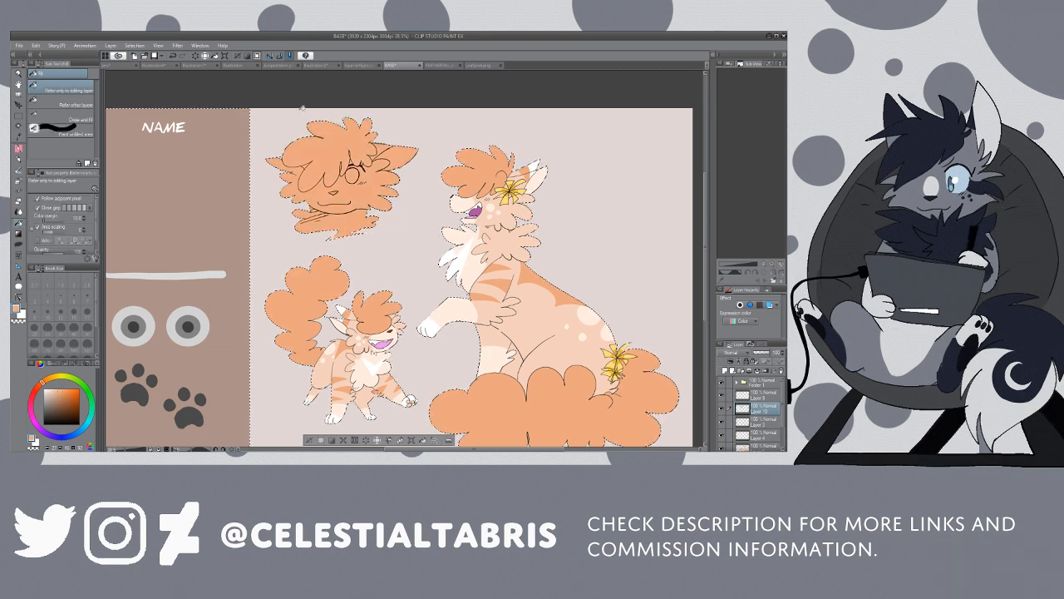
pyautogui.hotkey('ctrl', 'z')
pyautogui.click(57, 100)
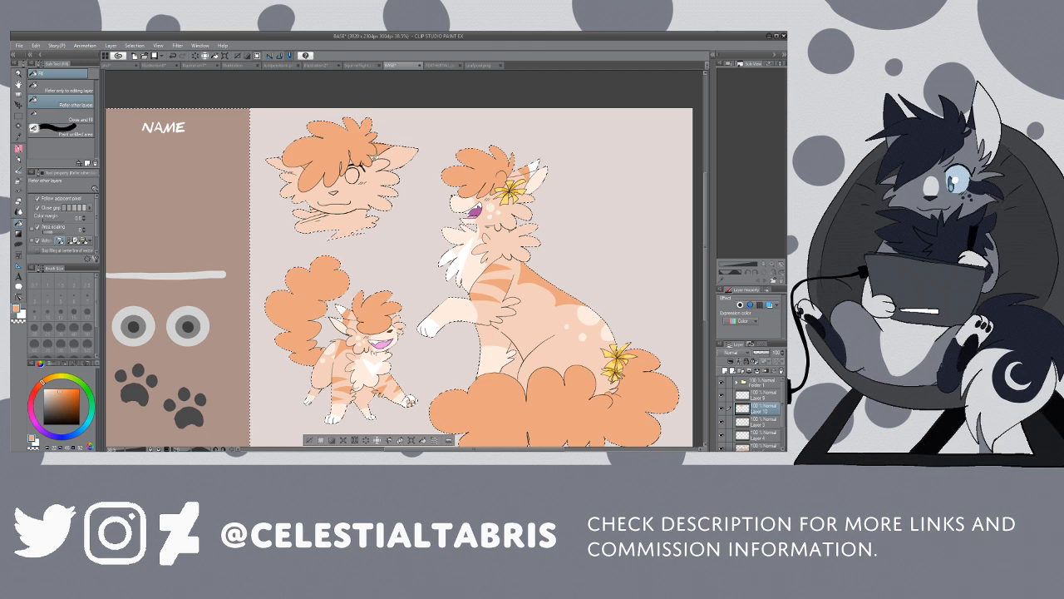
# Step: Sample the pale cream from the kitten's paw and fill the headshot's ears with it
pyautogui.press('i')
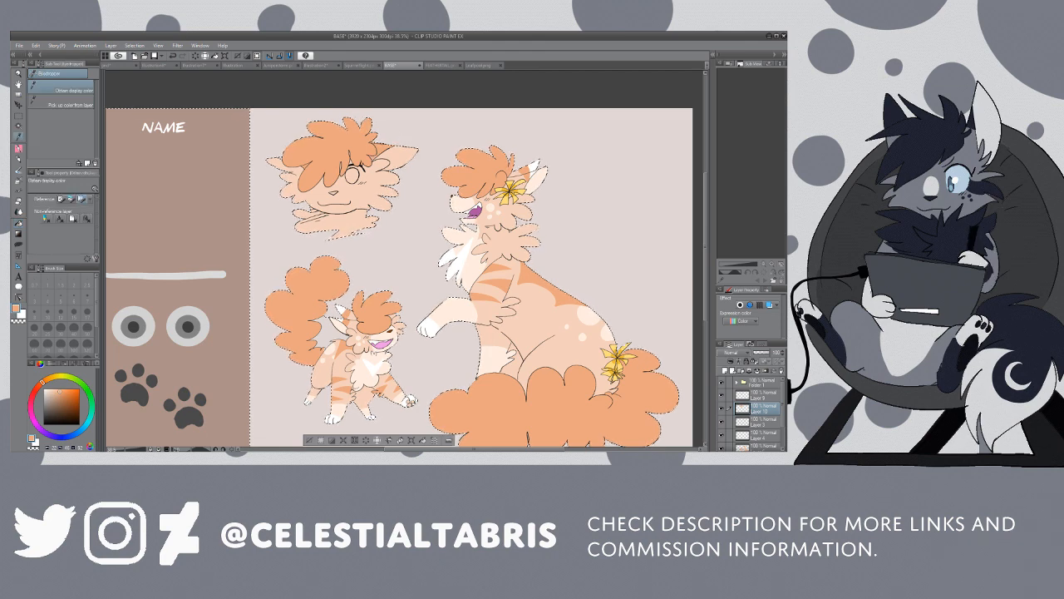
pyautogui.click(411, 402)
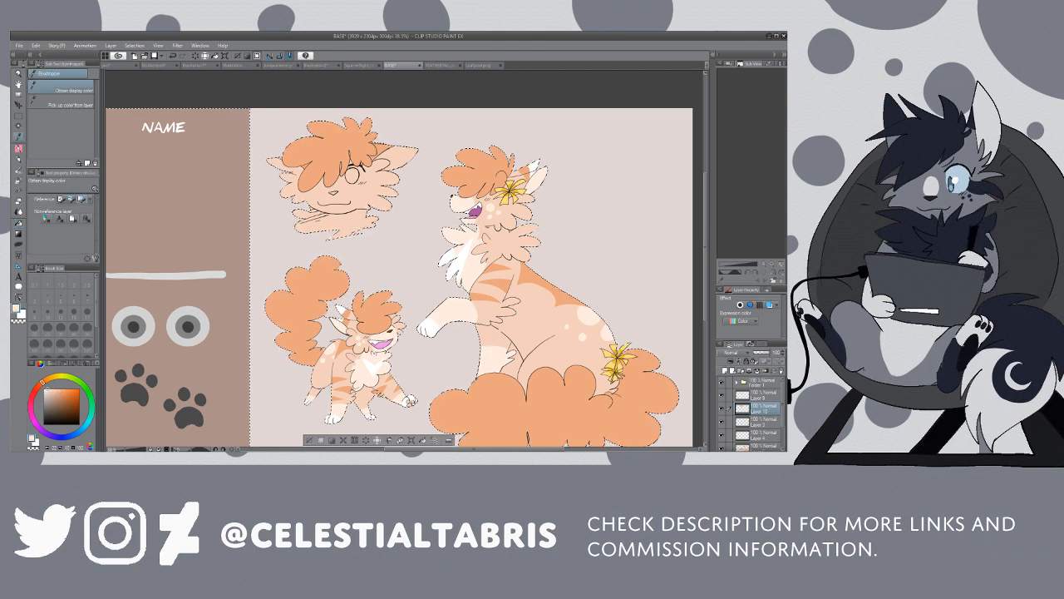
pyautogui.press('g')
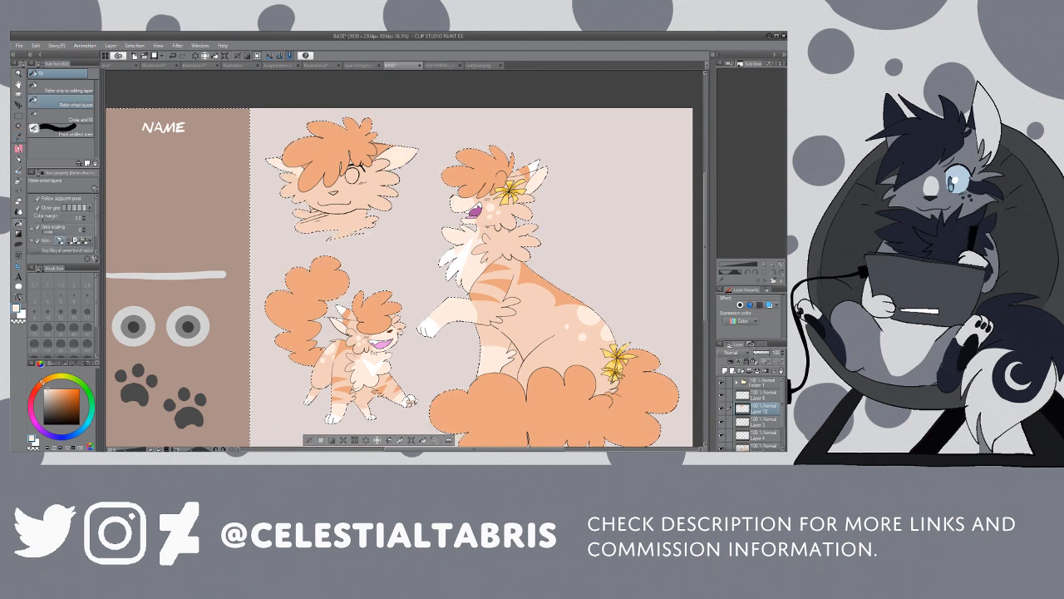
# Step: Choose a dark reddish brown and fill the headshot's small nose with it
pyautogui.press('i')
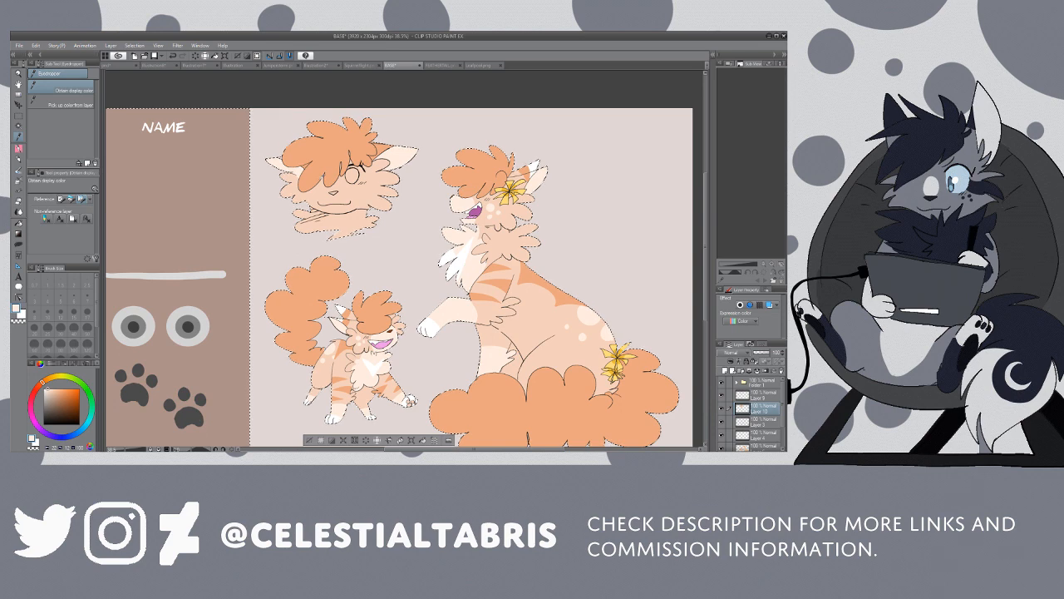
pyautogui.click(355, 198)
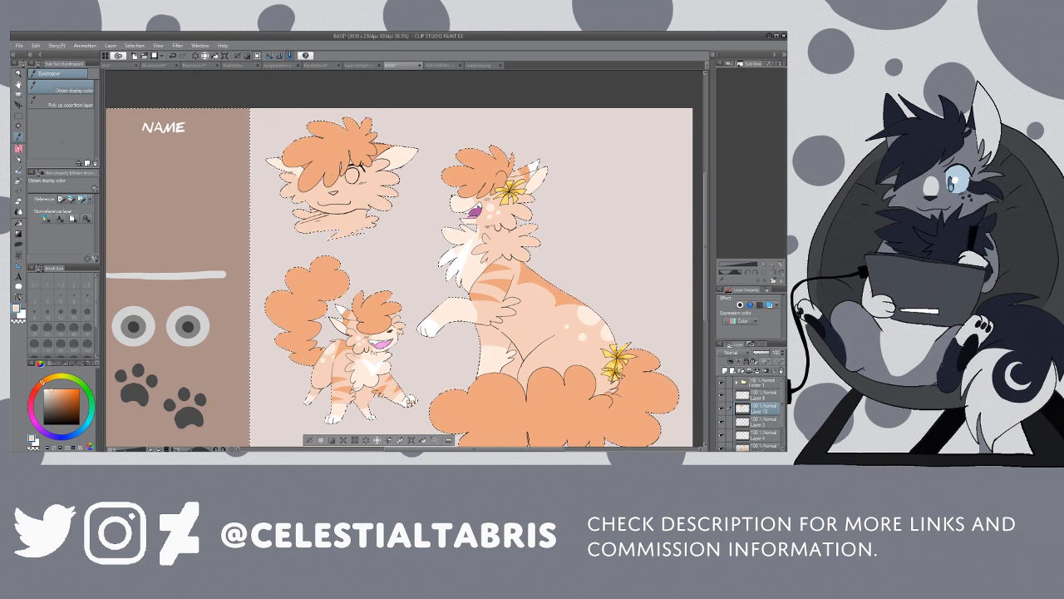
pyautogui.press('p')
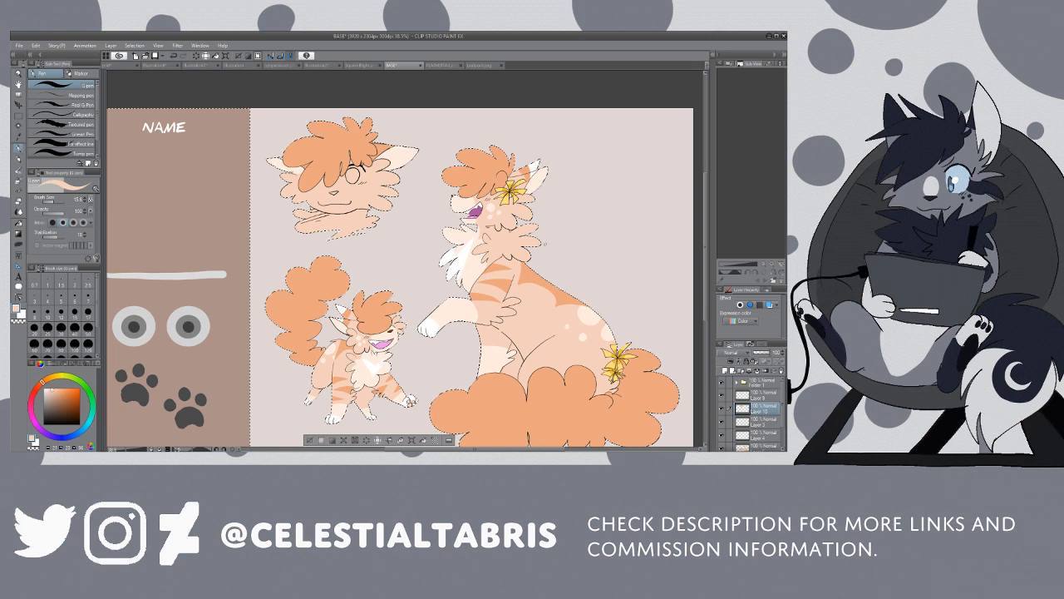
pyautogui.press('i')
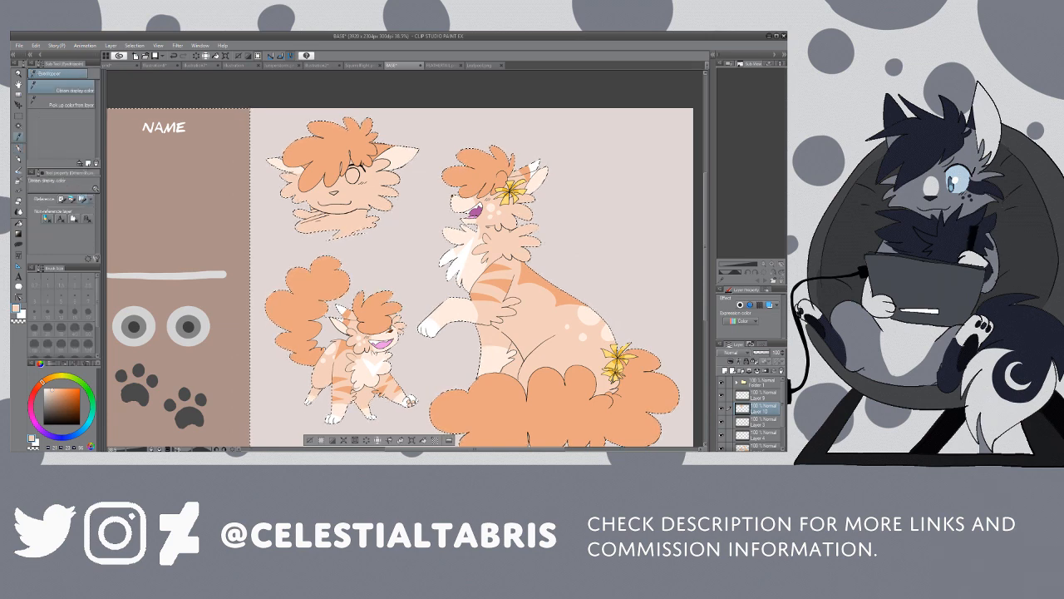
pyautogui.click(76, 407)
pyautogui.press('g')
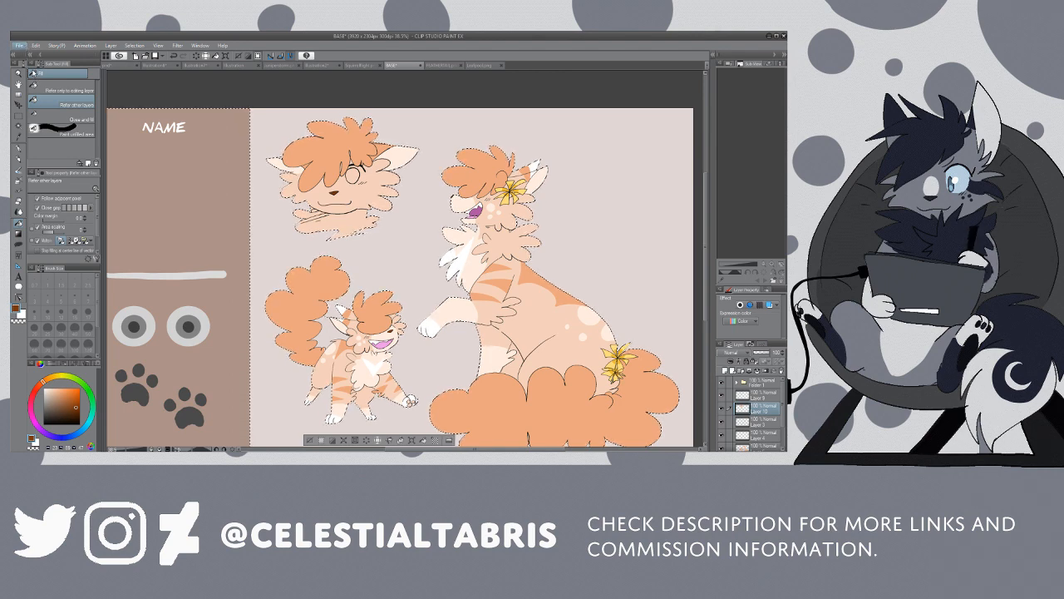
# Step: Open the blue, pink and white striped flag image in a new canvas, sample its bright blue, and return to the cat sheet
pyautogui.click(33, 72)
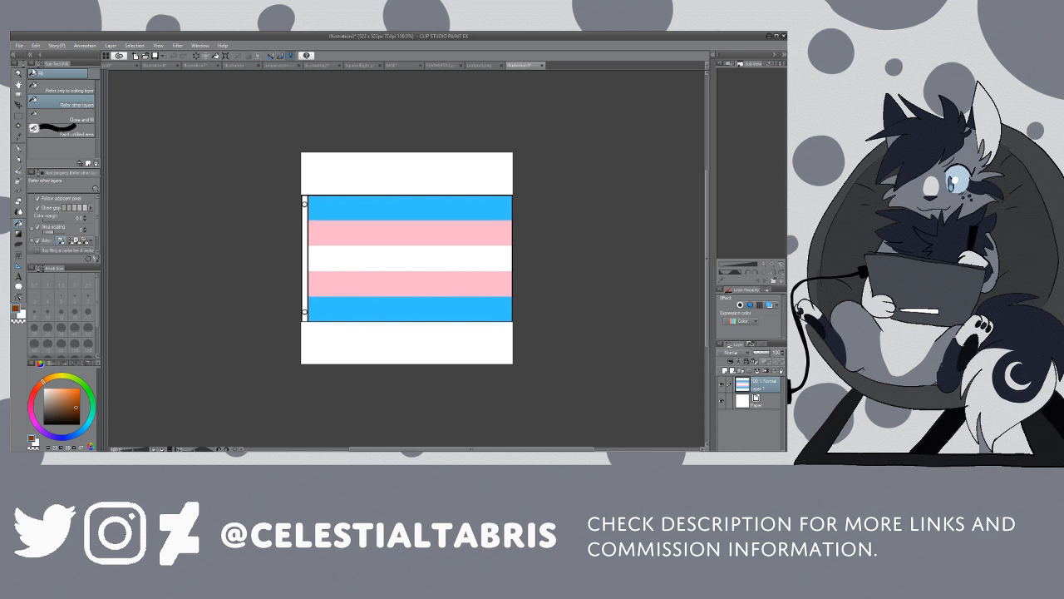
pyautogui.press('i')
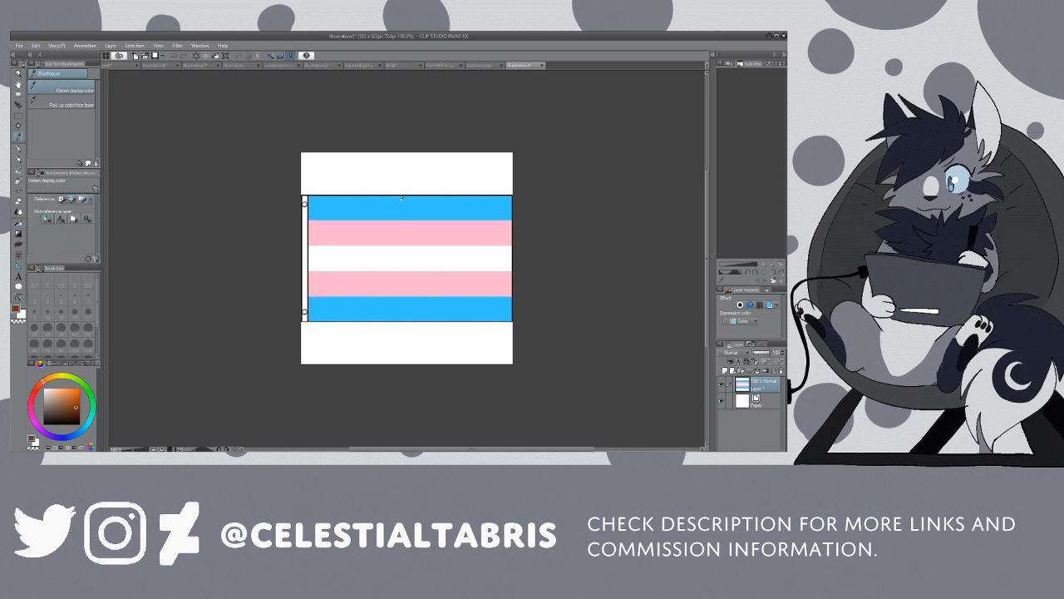
pyautogui.click(484, 65)
pyautogui.click(444, 65)
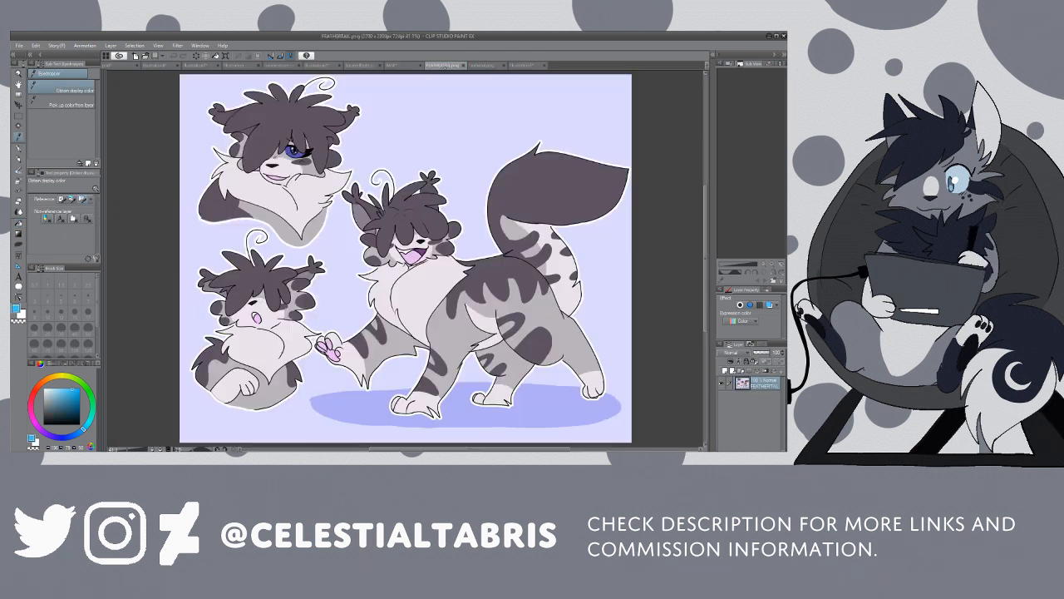
pyautogui.click(403, 65)
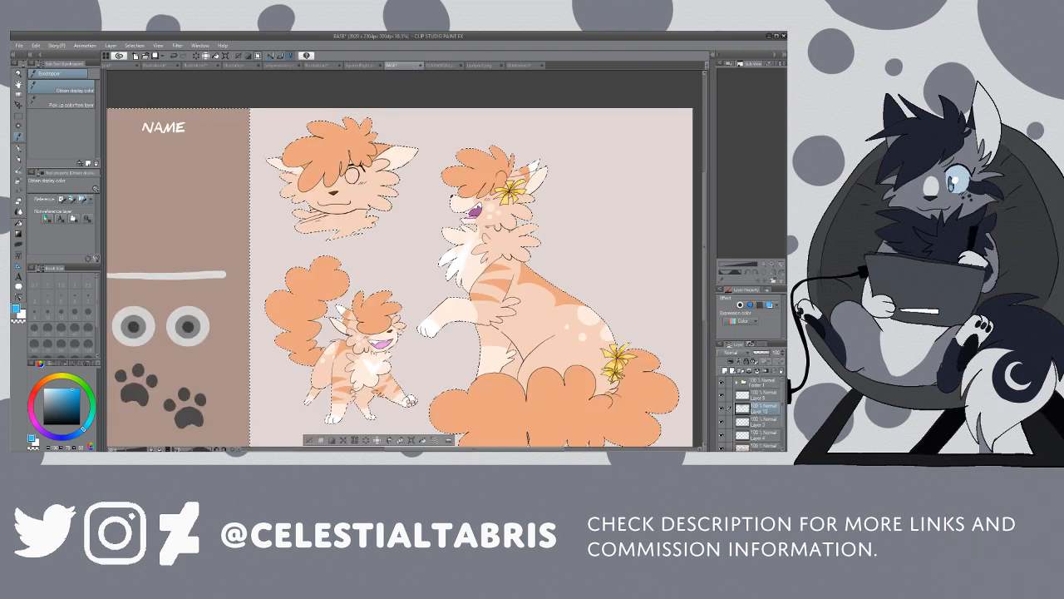
# Step: Try outlining and filling the area around the inner circle of the headshot's eye with bright blue
pyautogui.click(18, 73)
pyautogui.click(55, 86)
pyautogui.click(356, 178)
pyautogui.click(356, 178)
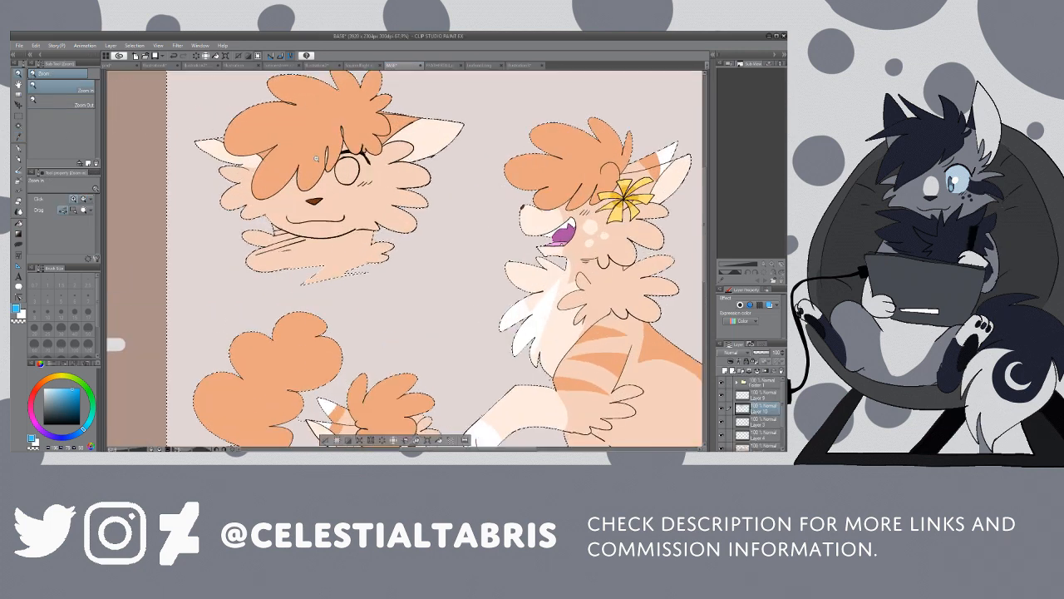
pyautogui.press('p')
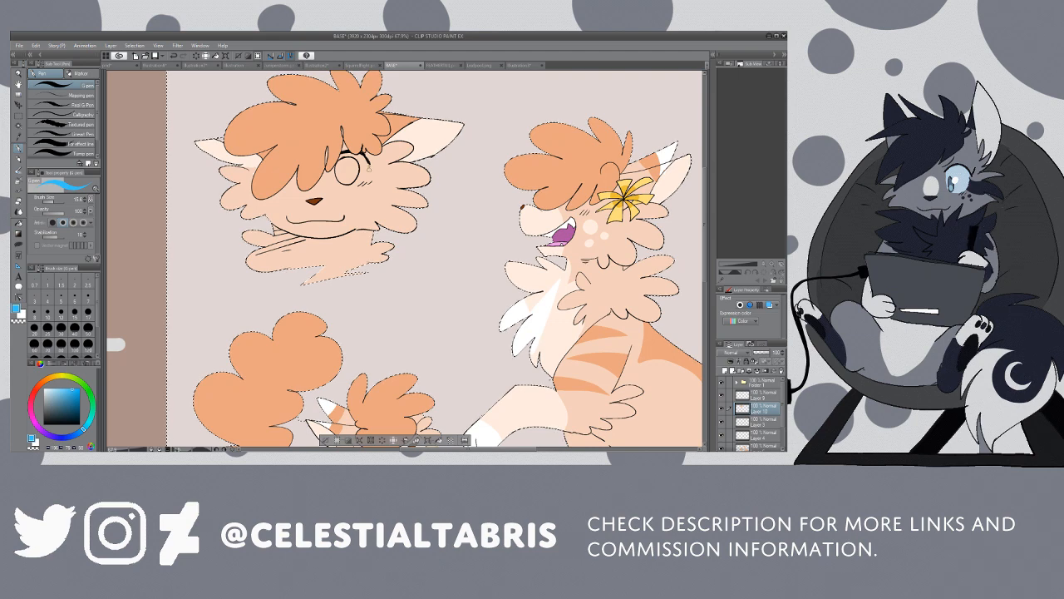
pyautogui.moveTo(366, 175); pyautogui.dragTo(350, 189)
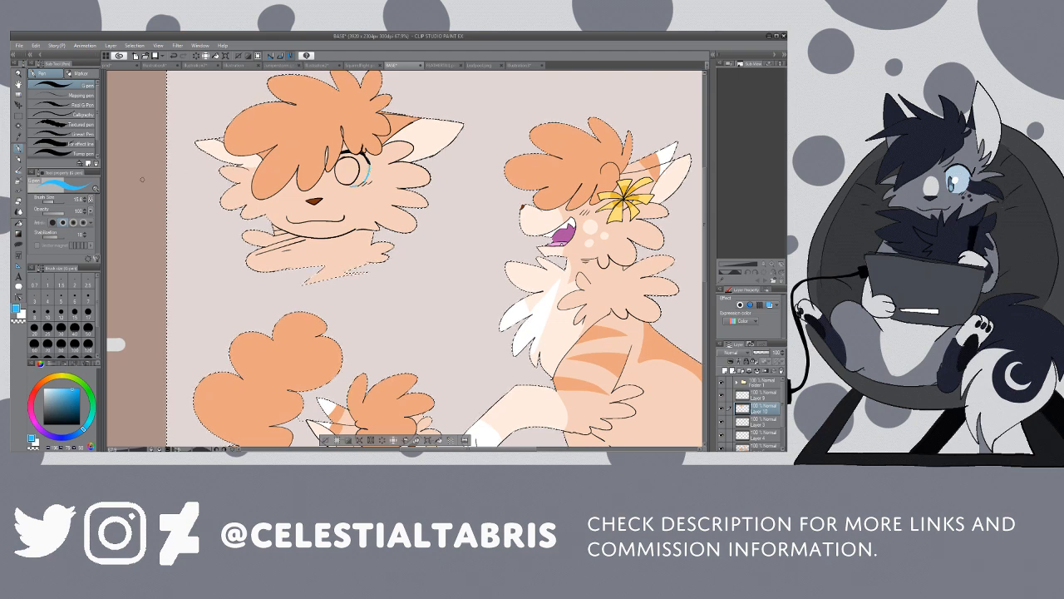
pyautogui.press('g')
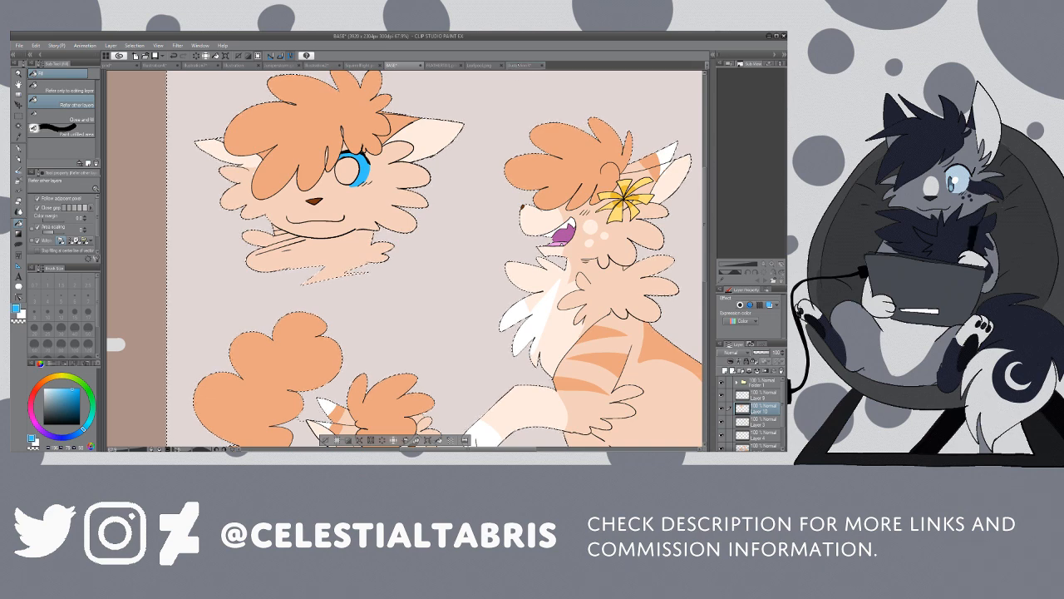
# Step: Sample the pink stripe from the flag image and return to the cat sheet
pyautogui.click(522, 67)
pyautogui.press('i')
pyautogui.click(394, 174)
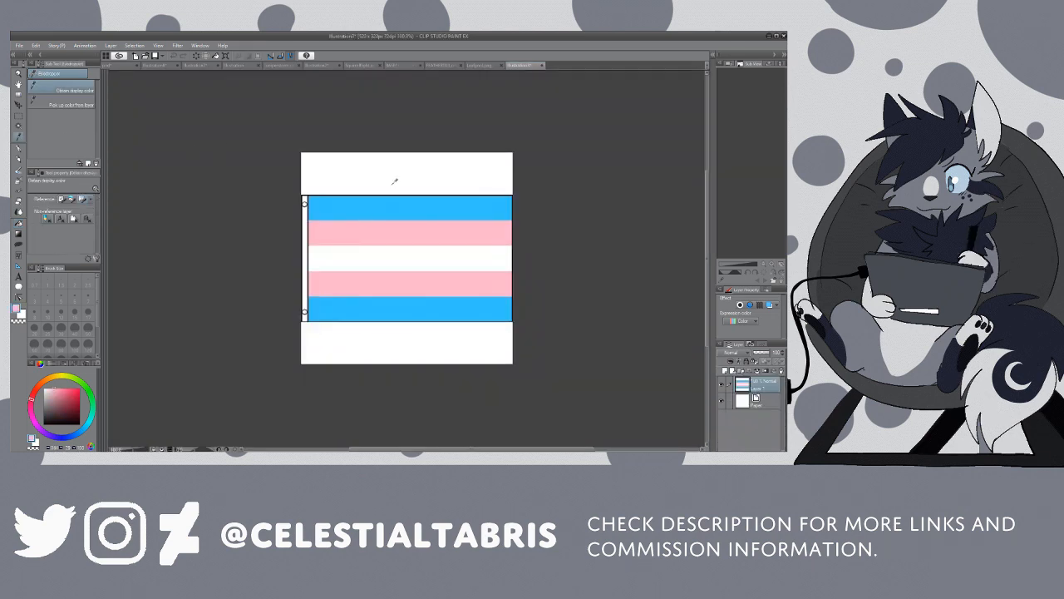
pyautogui.click(479, 66)
pyautogui.click(445, 65)
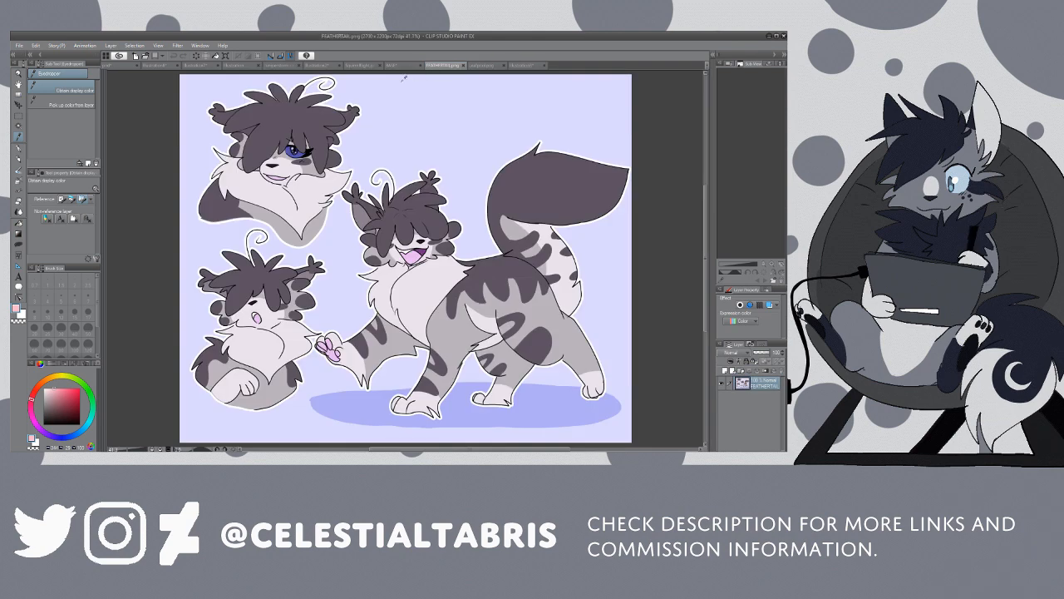
pyautogui.click(393, 64)
# Step: Try outlining and filling the area around the inner circle of the headshot's eye with the flag's pink
pyautogui.press('g')
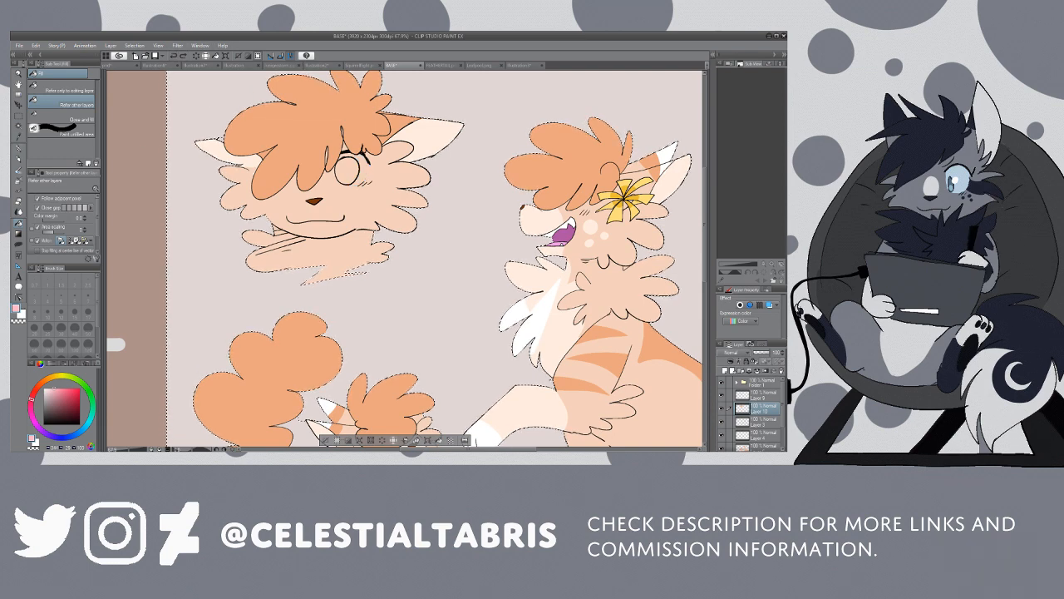
pyautogui.press('p')
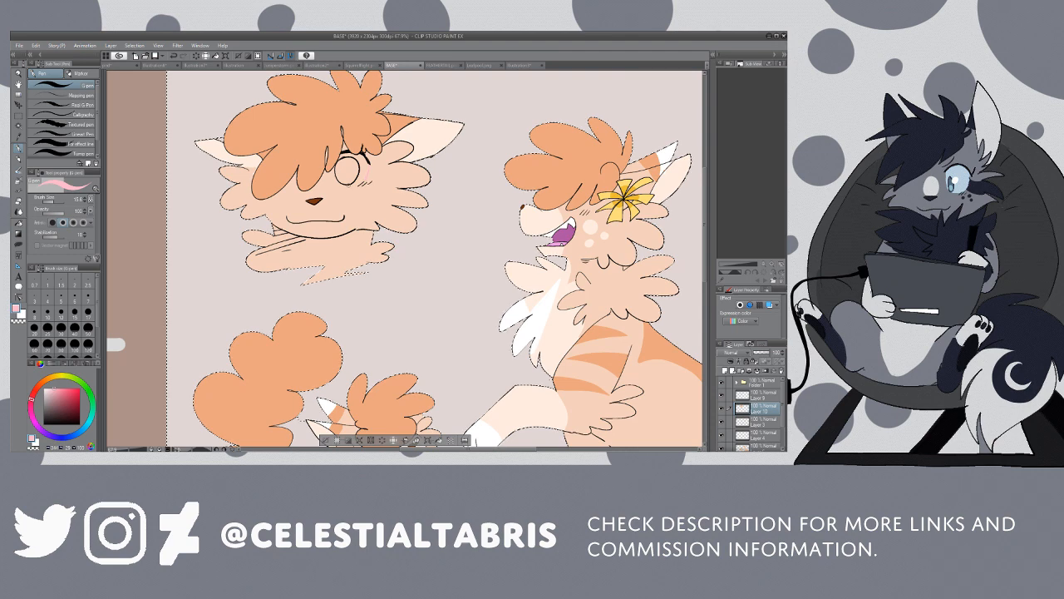
pyautogui.press('g')
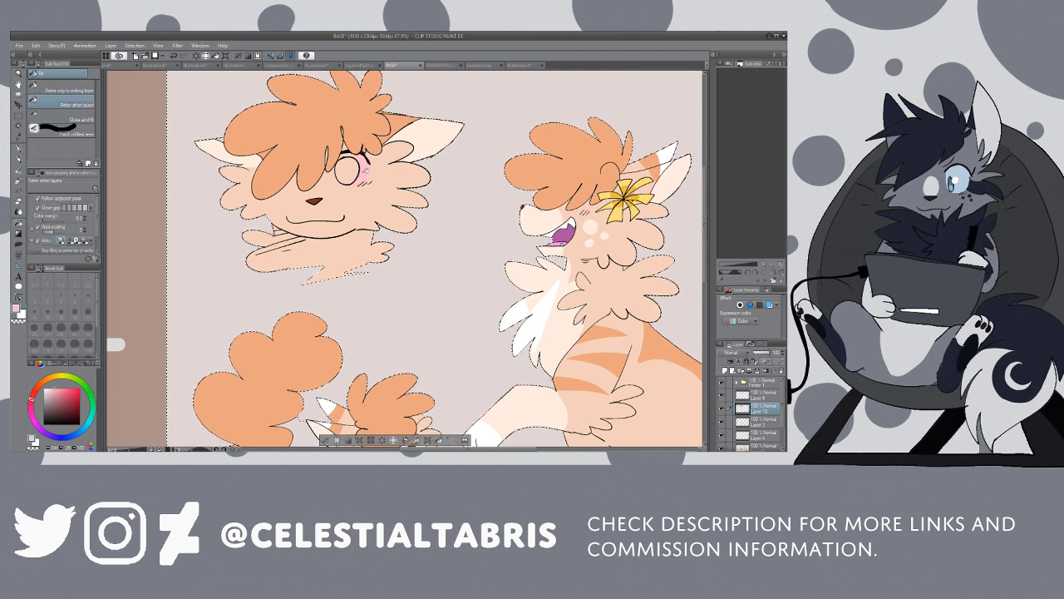
# Step: Sample the flag image's bright blue and try it as the fill for the inner circle of the headshot's eye
pyautogui.click(525, 65)
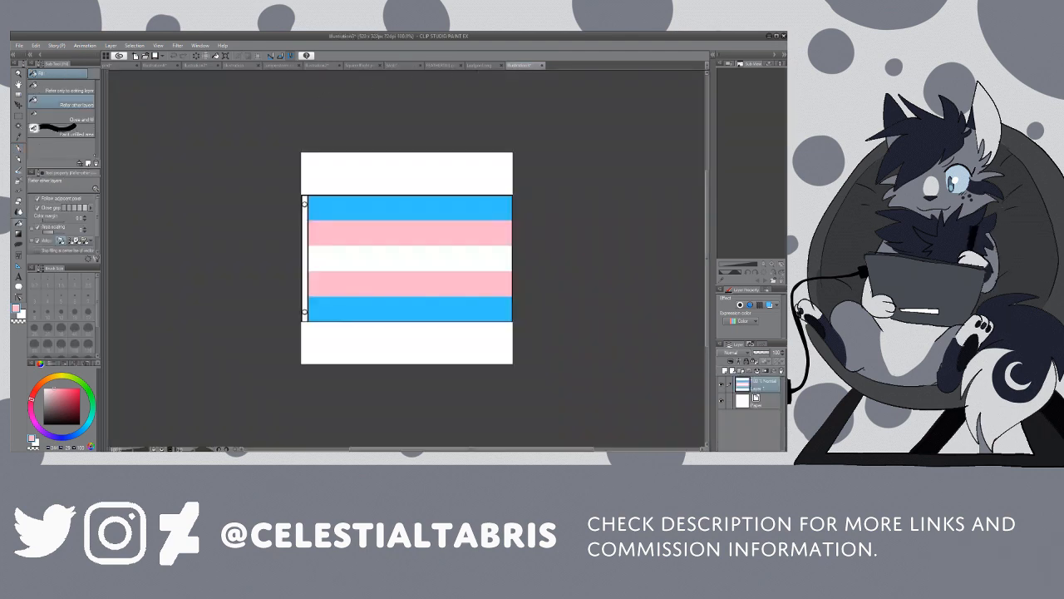
pyautogui.press('i')
pyautogui.click(465, 207)
pyautogui.click(482, 65)
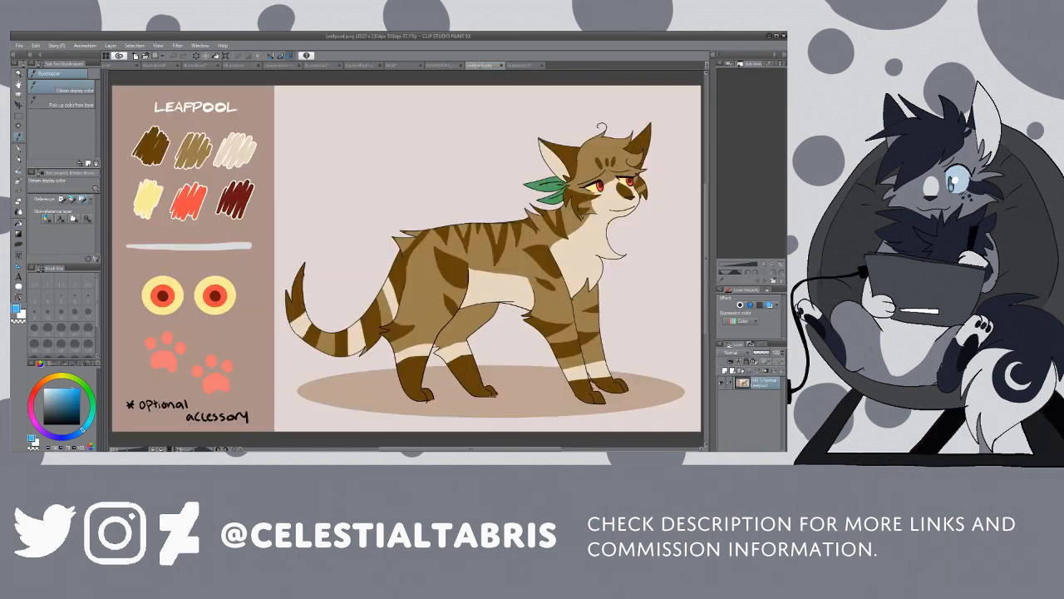
pyautogui.click(443, 64)
pyautogui.click(407, 65)
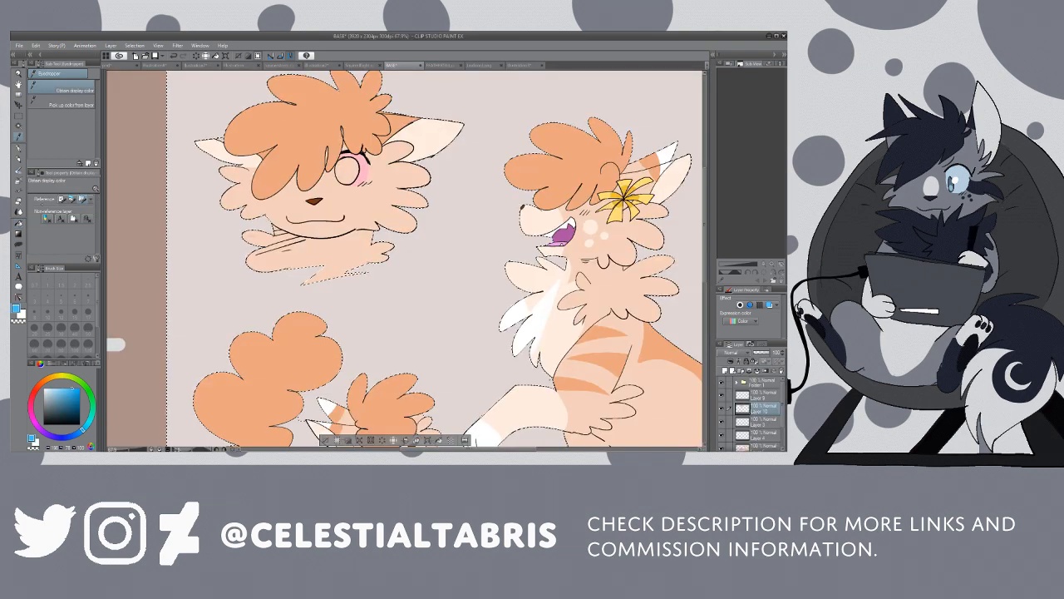
pyautogui.press('g')
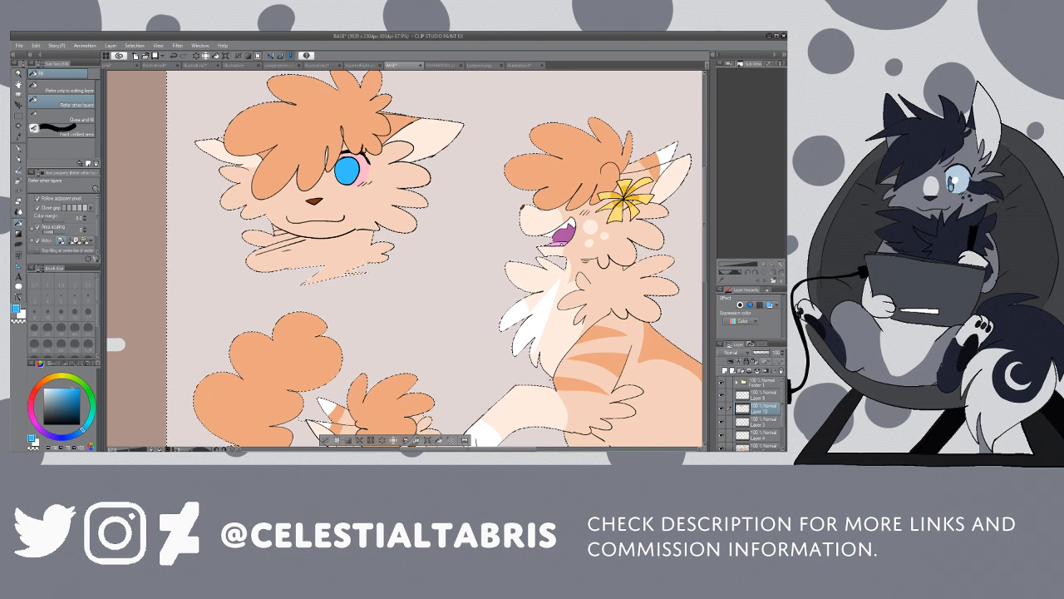
# Step: Try a lighter blue on the lower half of the headshot's iris and paint a white oval pupil in its centre
pyautogui.click(52, 389)
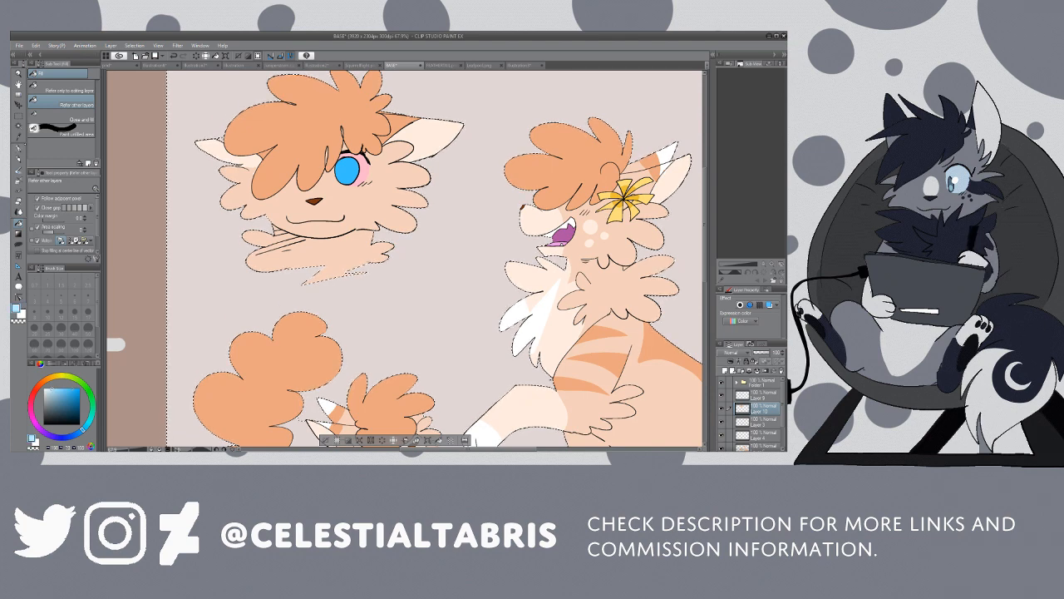
pyautogui.press('p')
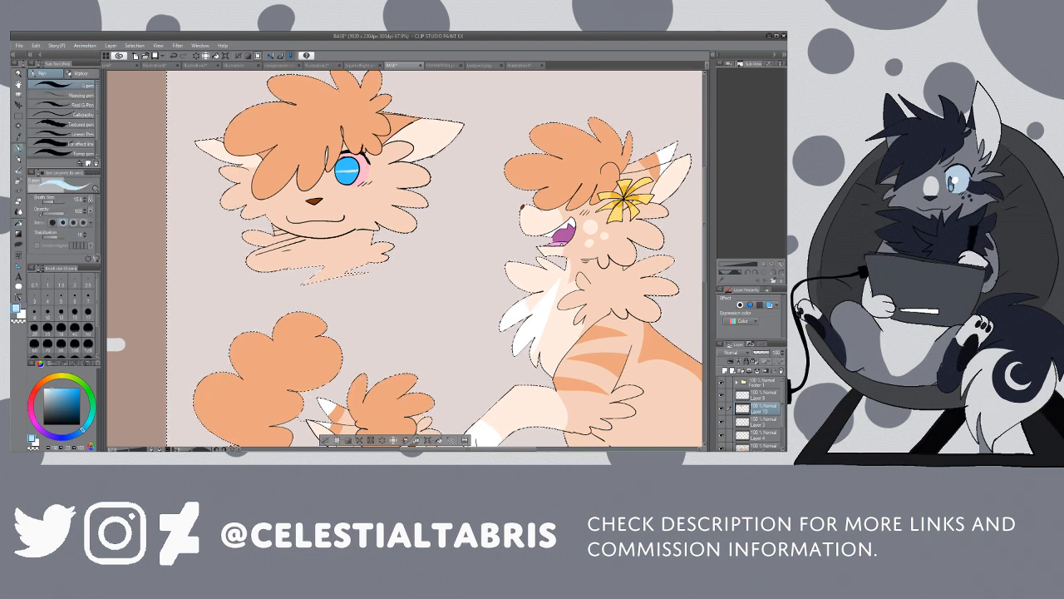
pyautogui.press('g')
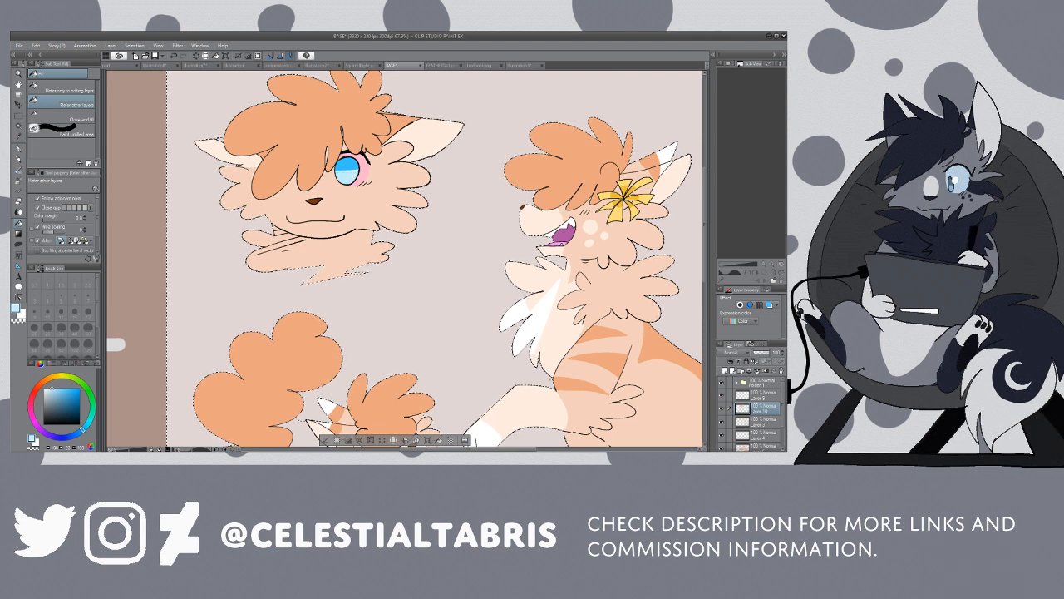
pyautogui.click(45, 387)
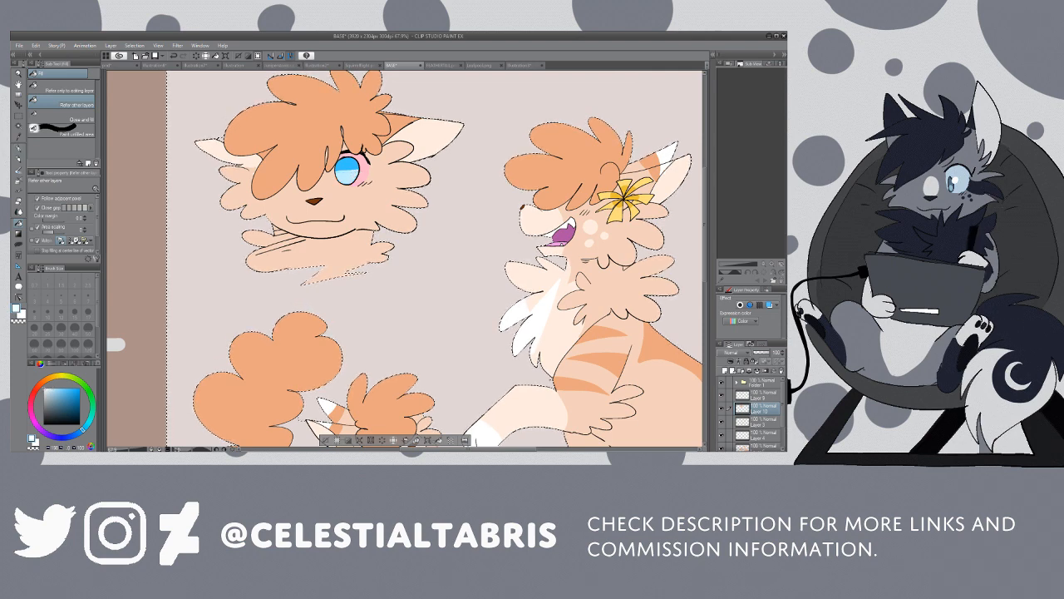
pyautogui.press('p')
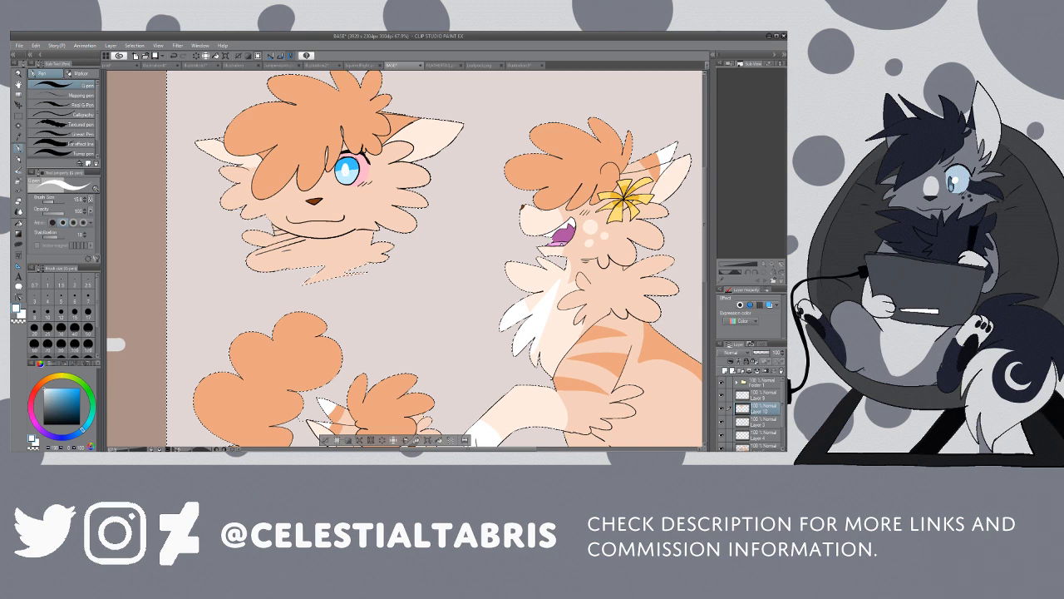
# Step: Try refilling the area around the headshot's iris with a paler pink and review the eye on the whole sheet
pyautogui.press('i')
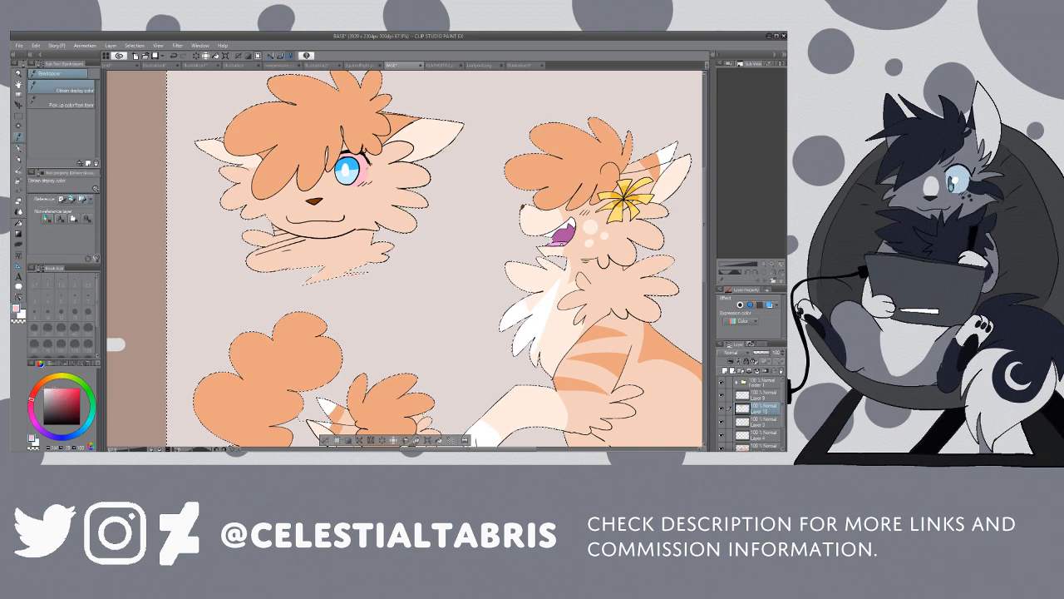
pyautogui.press('g')
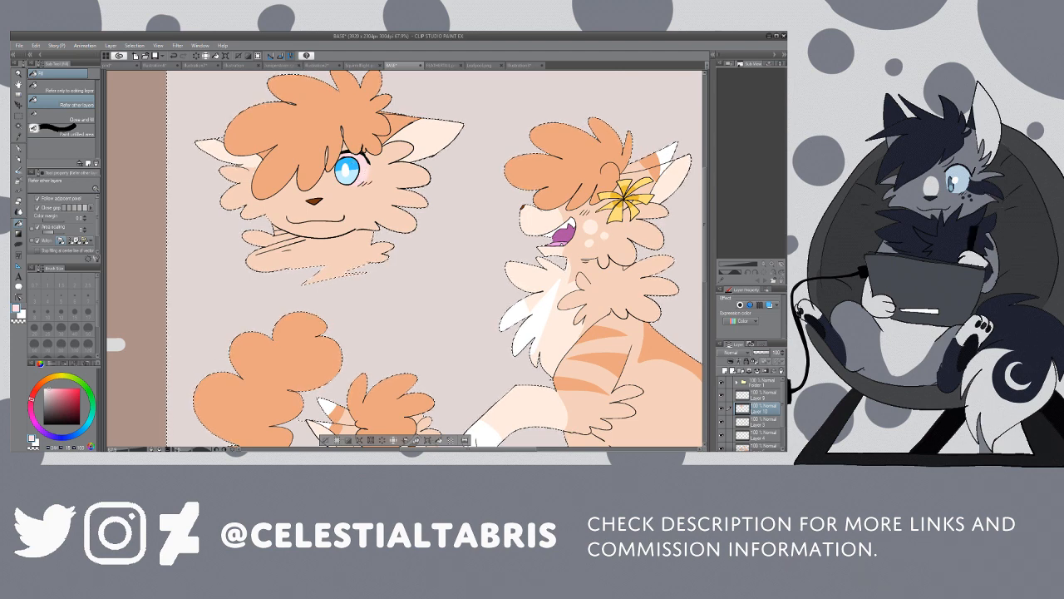
pyautogui.press('/')
pyautogui.press('/')
pyautogui.click(455, 163)
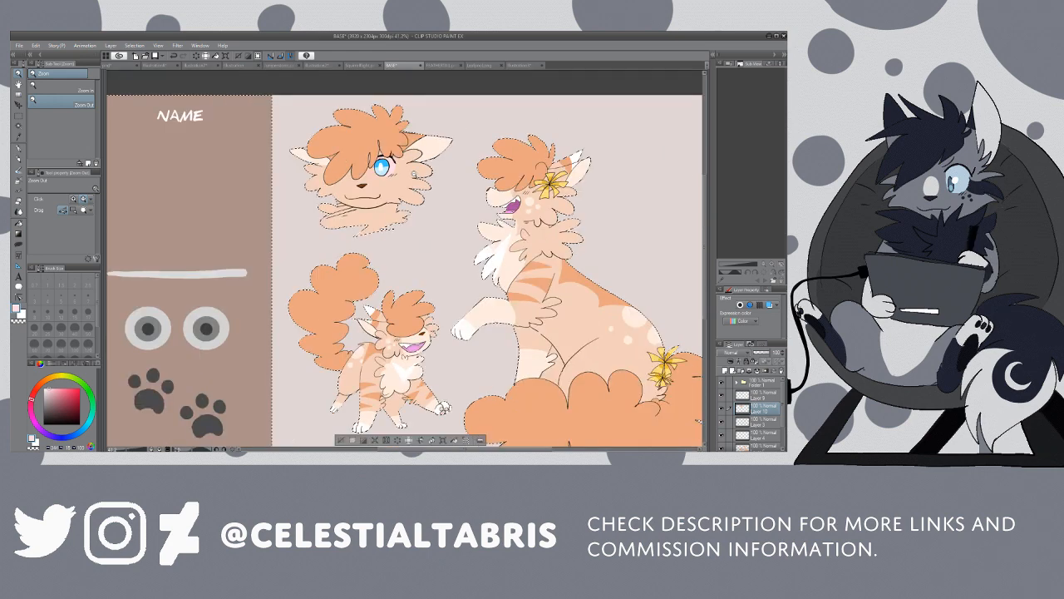
pyautogui.click(455, 164)
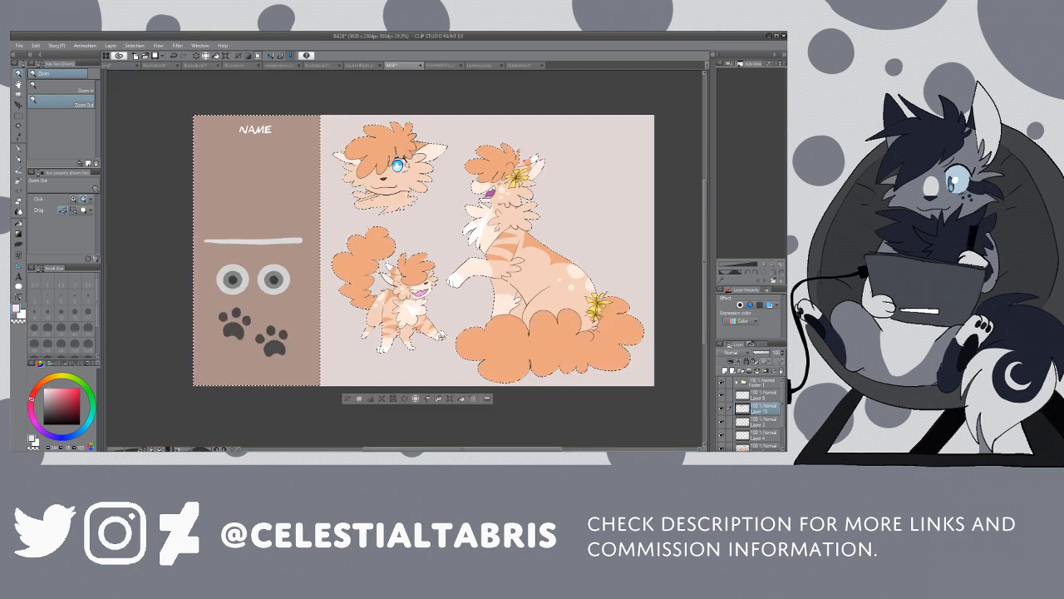
pyautogui.moveTo(406, 166); pyautogui.dragTo(427, 168)
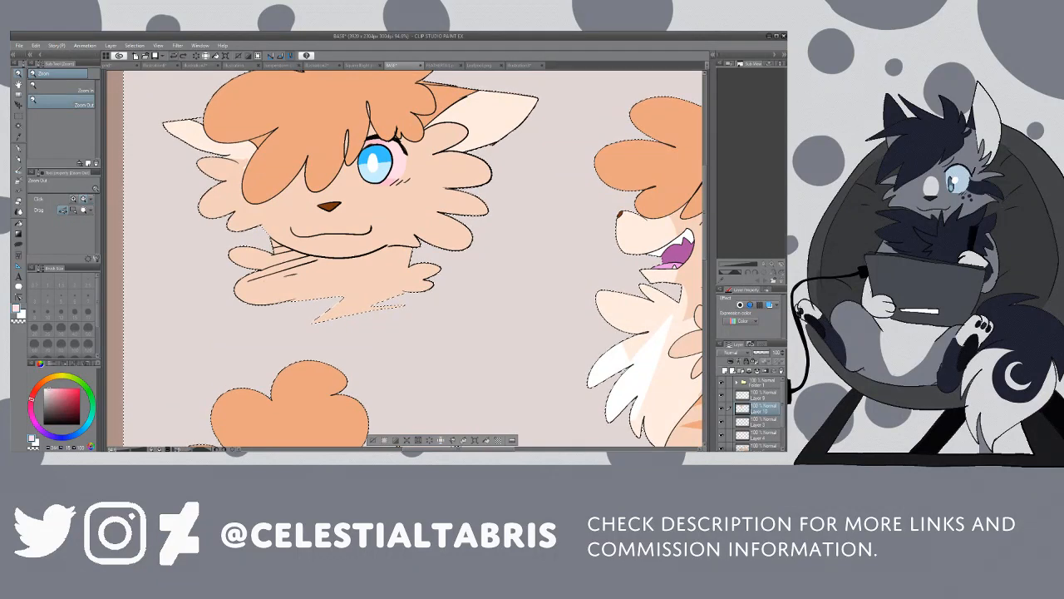
# Step: Undo the pink and blue colouring of the headshot's eye, back to the plain line art
pyautogui.hotkey('ctrl', 'z')
pyautogui.hotkey('ctrl', 'z')
pyautogui.hotkey('ctrl', 'z')
pyautogui.hotkey('ctrl', 'z')
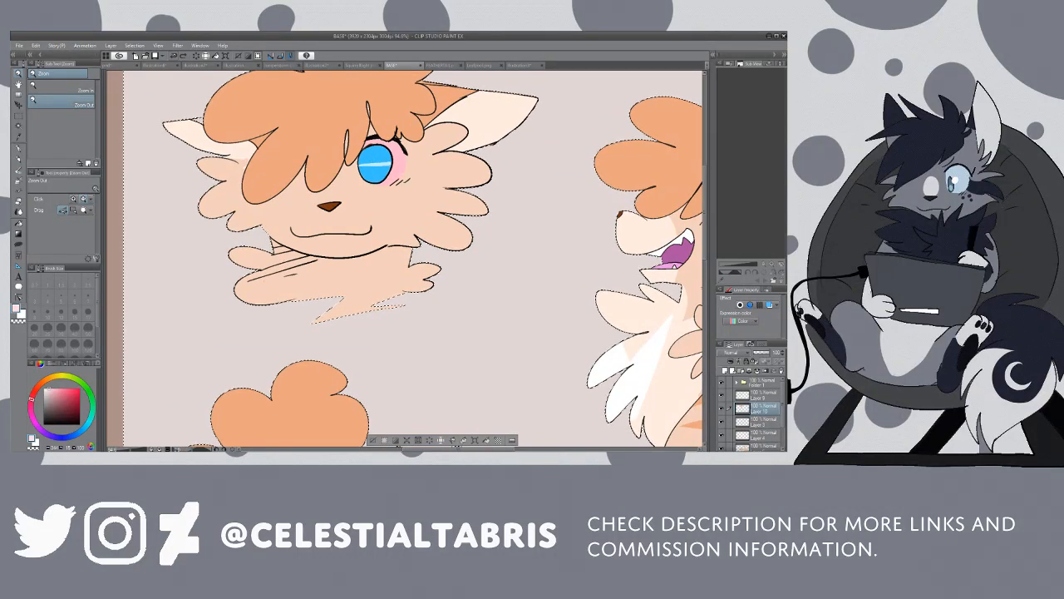
pyautogui.hotkey('ctrl', 'z')
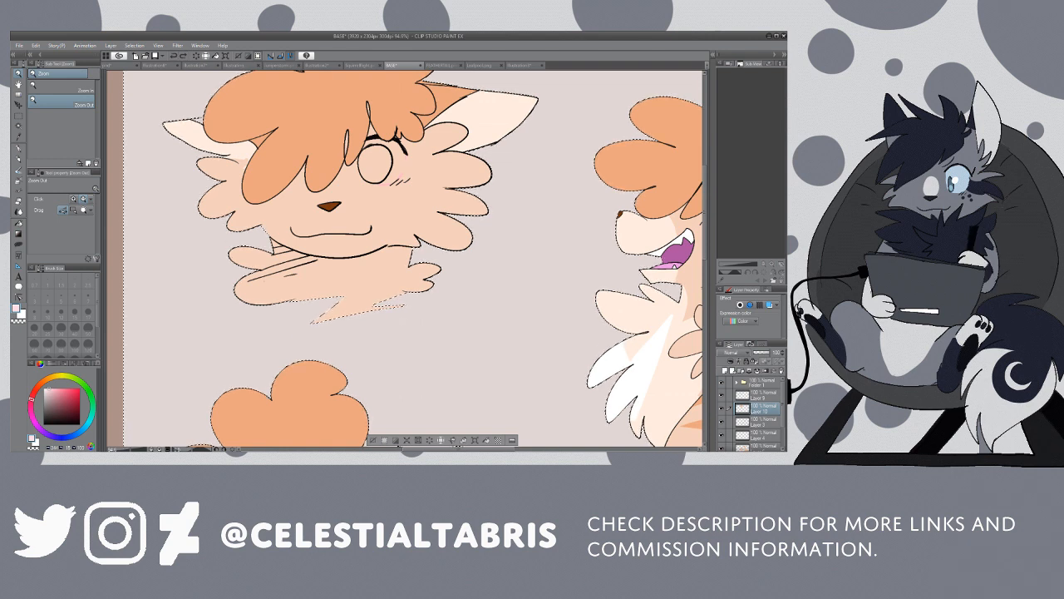
# Step: Revisit the flag image for reference, then fill the inner circle of the headshot's eye with pale pink
pyautogui.press('i')
pyautogui.press('p')
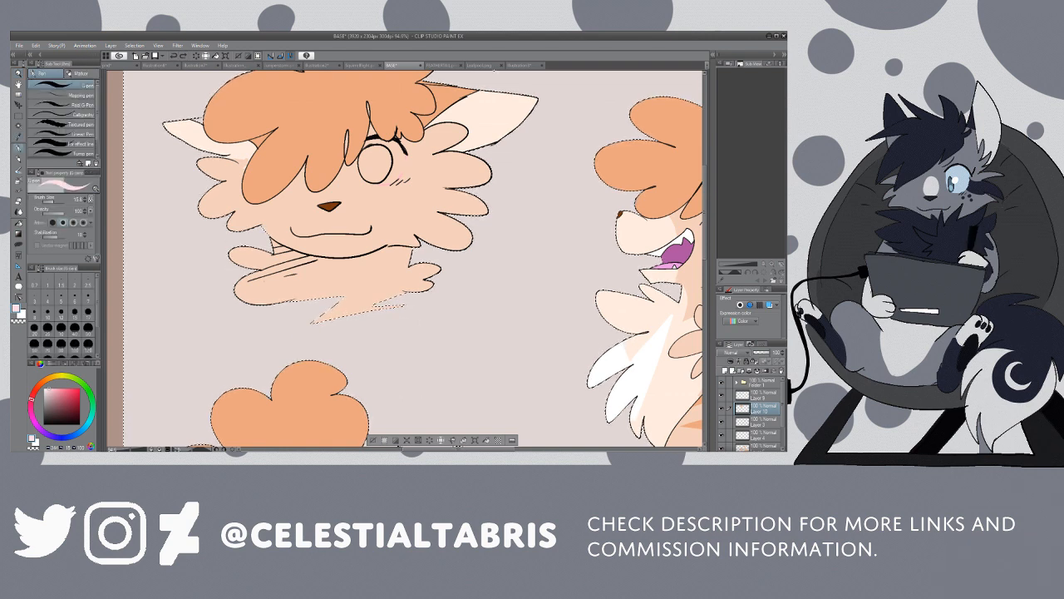
pyautogui.click(513, 65)
pyautogui.click(19, 136)
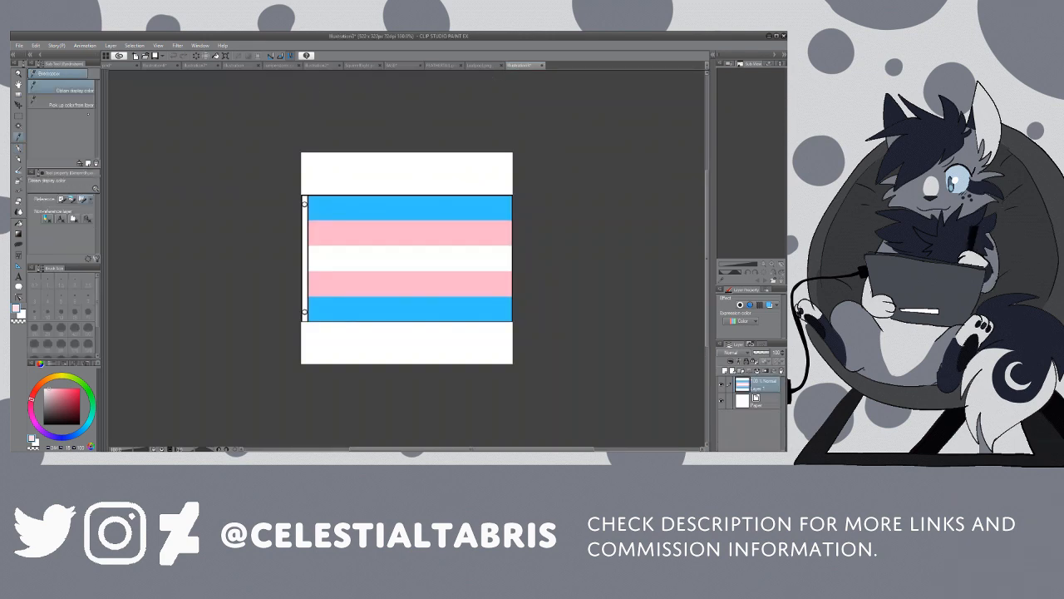
pyautogui.click(409, 66)
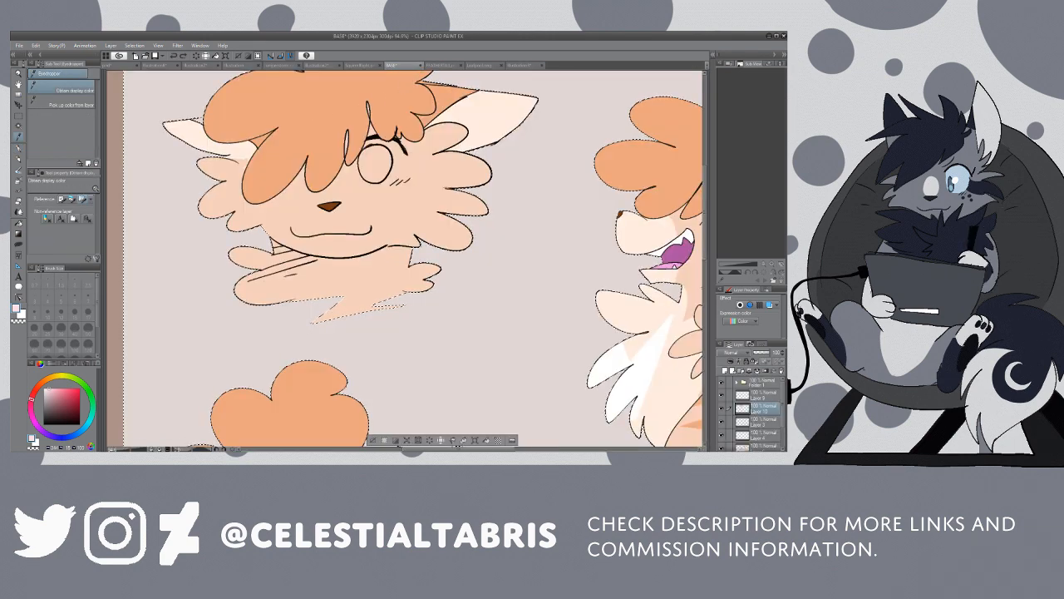
pyautogui.press('g')
pyautogui.click(377, 158)
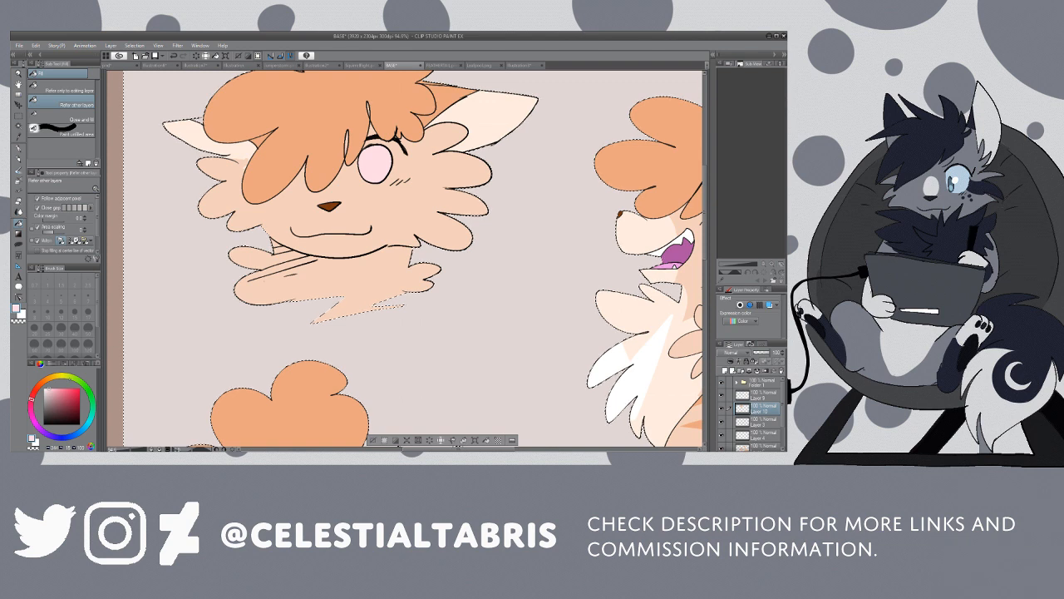
# Step: Draw a deeper pink line across the middle of the headshot's iris and fill the upper half with that pink
pyautogui.click(53, 396)
pyautogui.press('p')
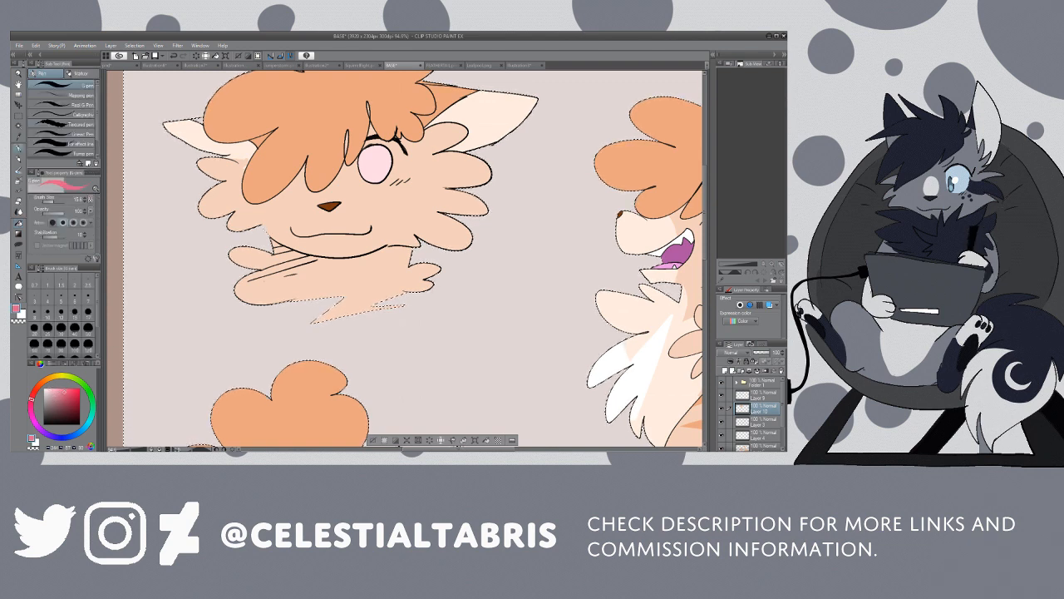
pyautogui.moveTo(359, 165); pyautogui.dragTo(390, 165)
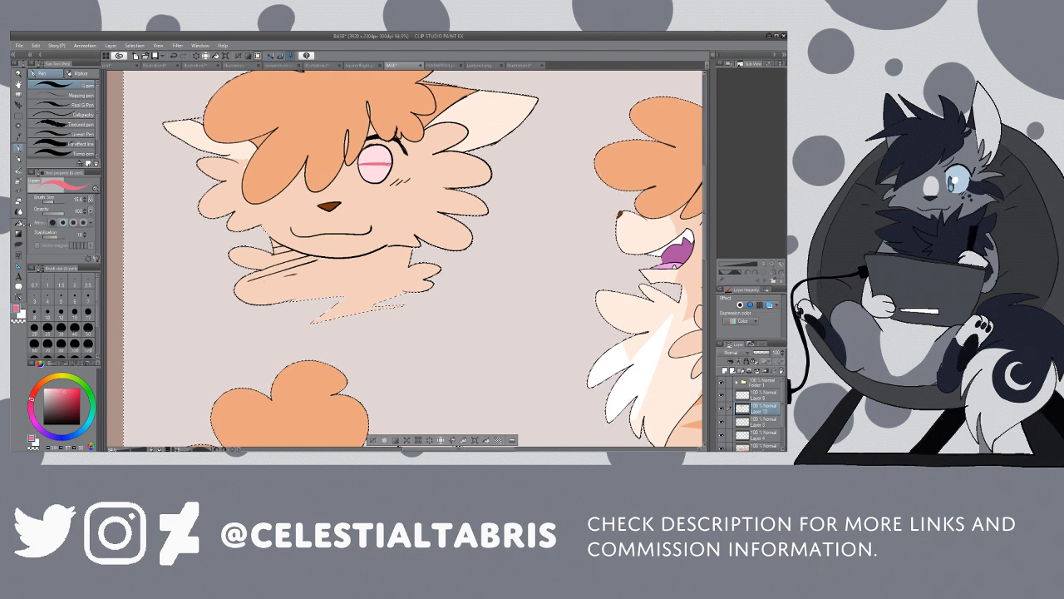
pyautogui.press('g')
pyautogui.click(379, 154)
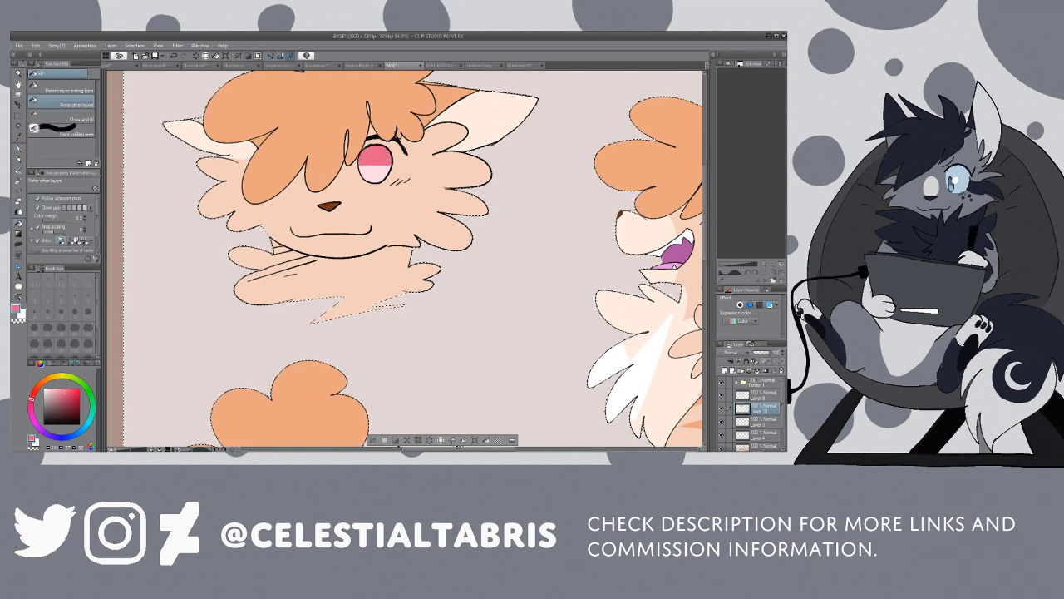
# Step: Paint a small white oval pupil in the centre of the headshot's pink iris
pyautogui.click(45, 389)
pyautogui.press('p')
pyautogui.moveTo(373, 165); pyautogui.dragTo(374, 159)
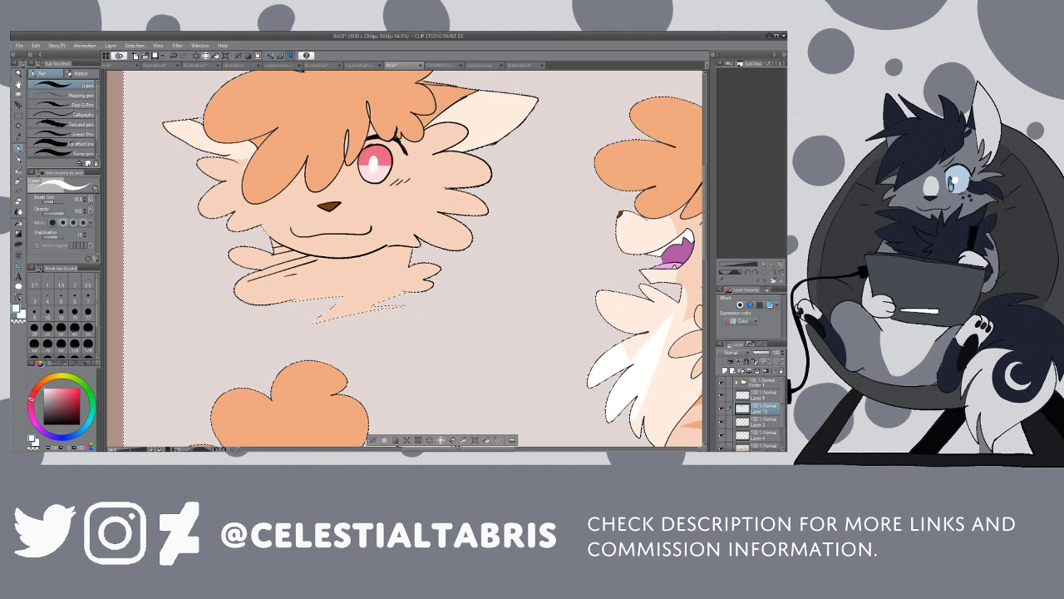
# Step: Choose a light blue, outline the area around the headshot's pink iris, and fill it with that blue
pyautogui.click(85, 426)
pyautogui.click(52, 390)
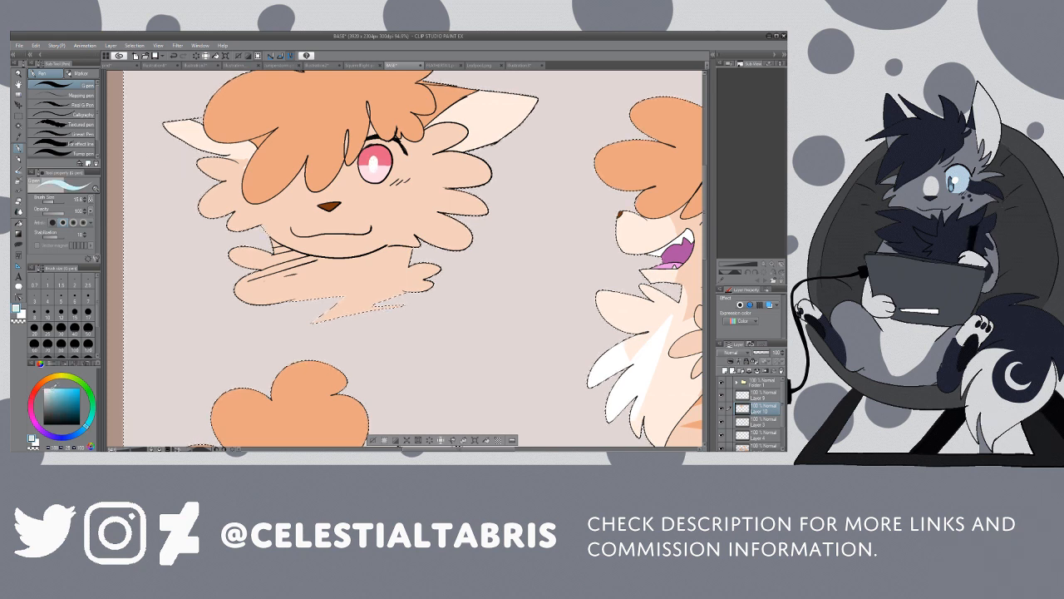
pyautogui.moveTo(403, 153)
pyautogui.mouseDown()
pyautogui.moveTo(394, 182)
pyautogui.moveTo(359, 165)
pyautogui.mouseUp()
pyautogui.press('g')
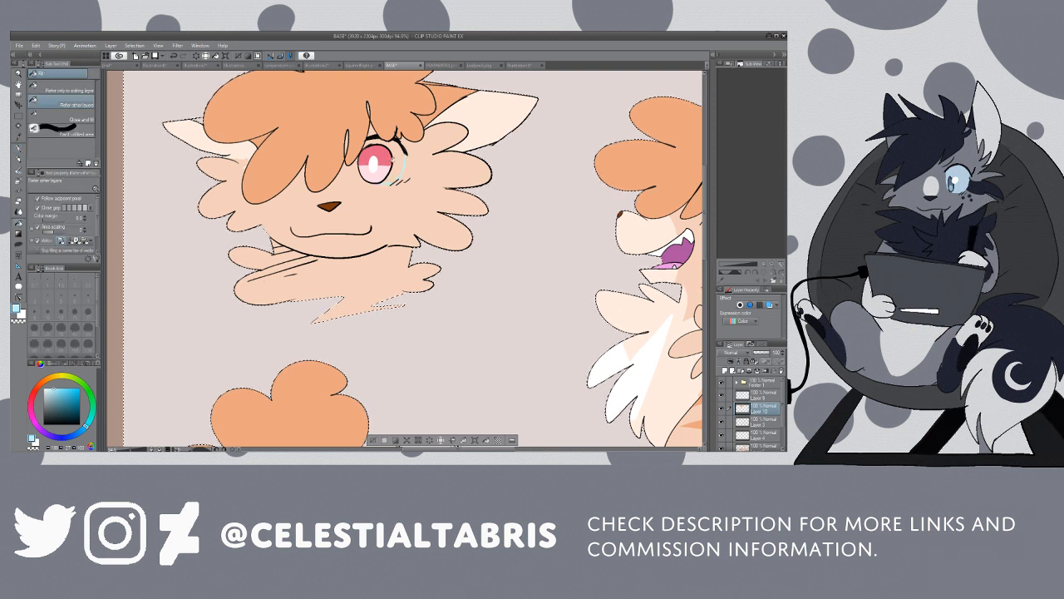
pyautogui.click(395, 162)
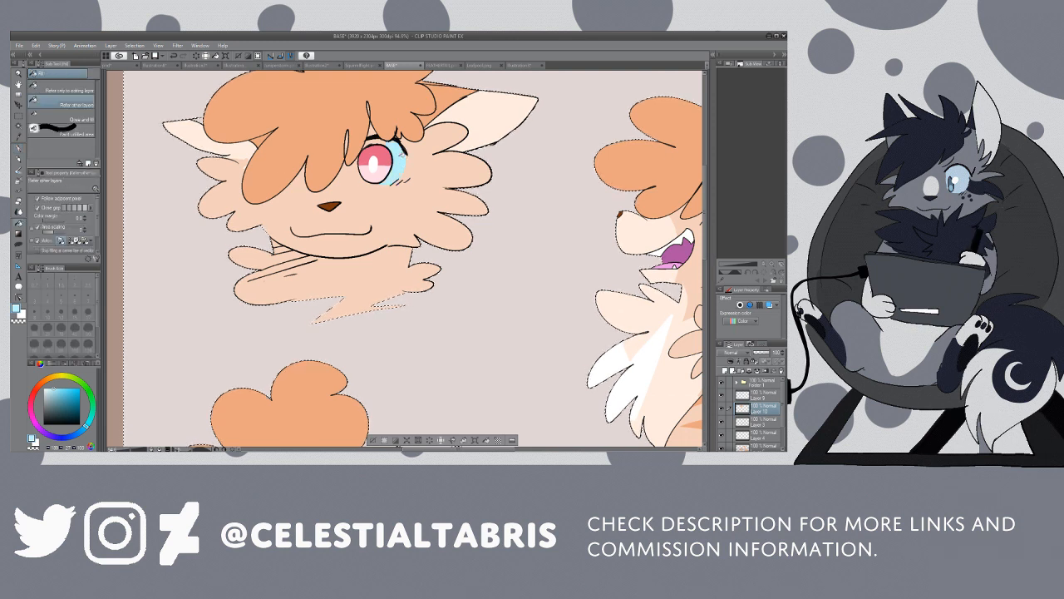
# Step: Sample the pale cream colour, outline the headshot's muzzle, and fill the muzzle and neck fluff with it
pyautogui.click(18, 74)
pyautogui.click(464, 147)
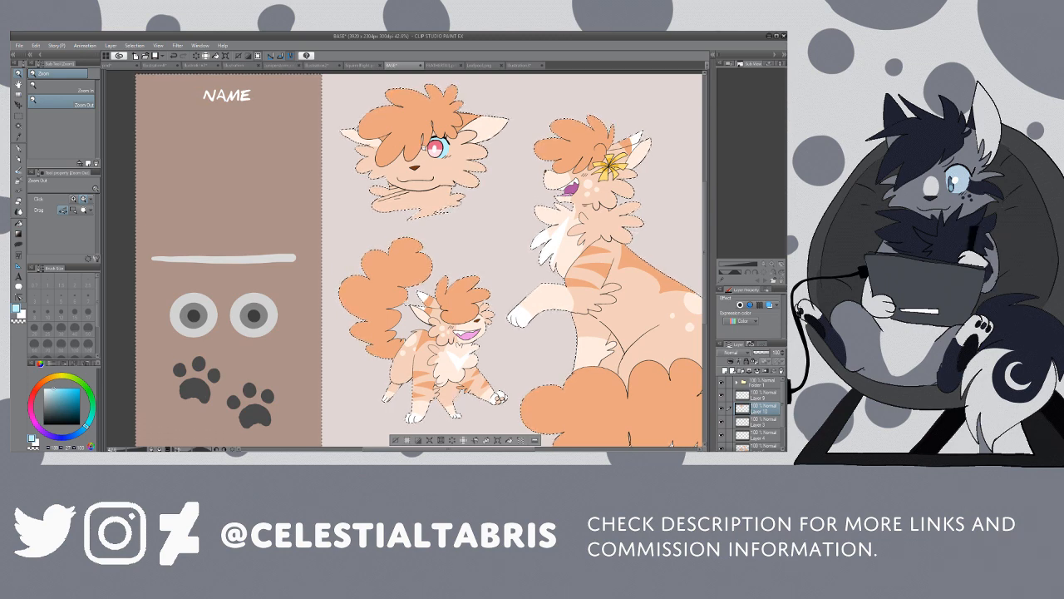
pyautogui.click(426, 151)
pyautogui.moveTo(455, 141); pyautogui.dragTo(501, 144)
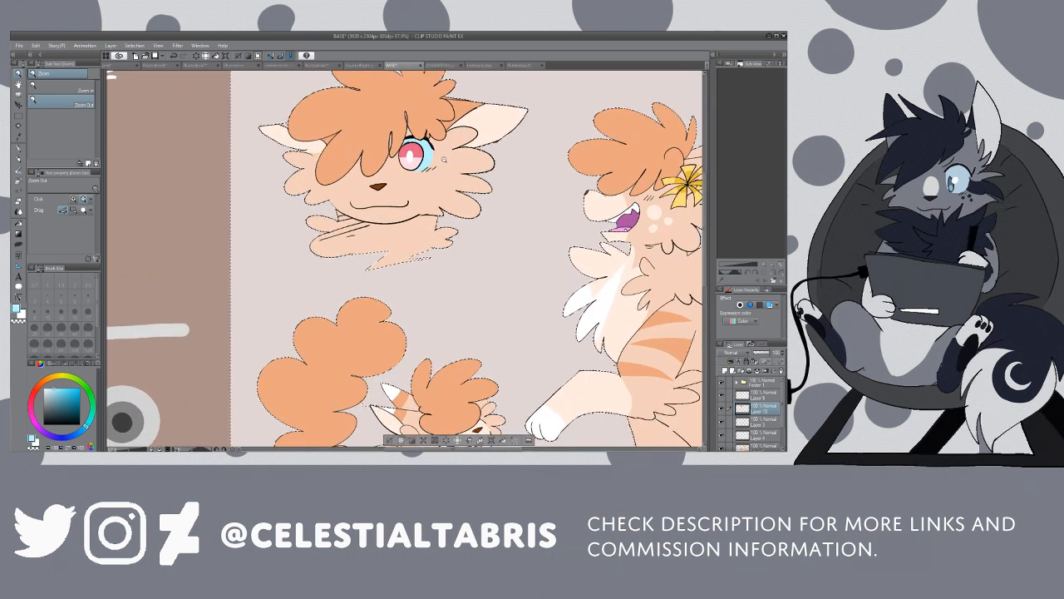
pyautogui.press('i')
pyautogui.click(499, 124)
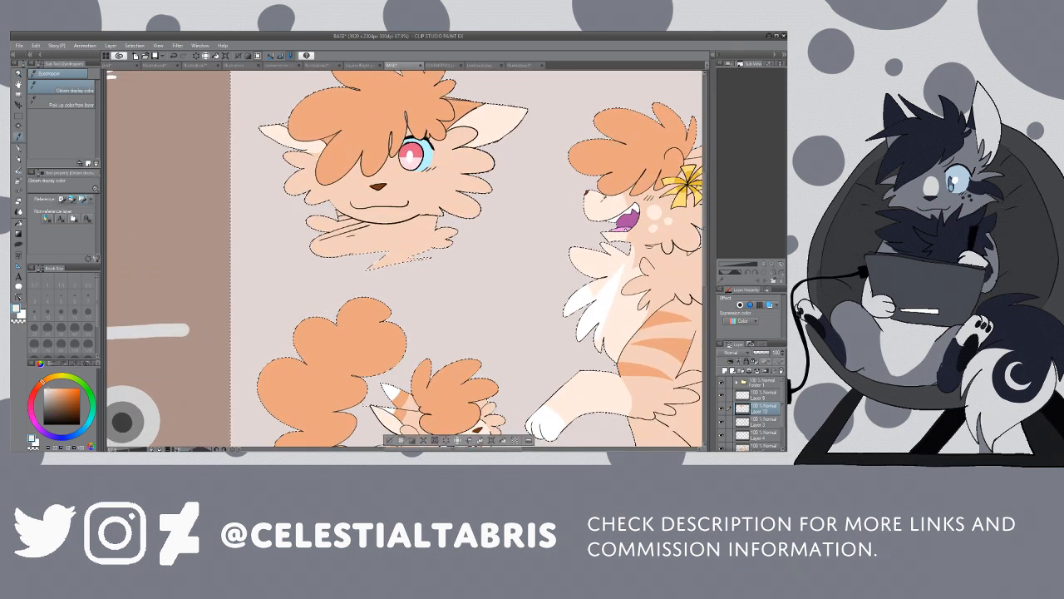
pyautogui.press('p')
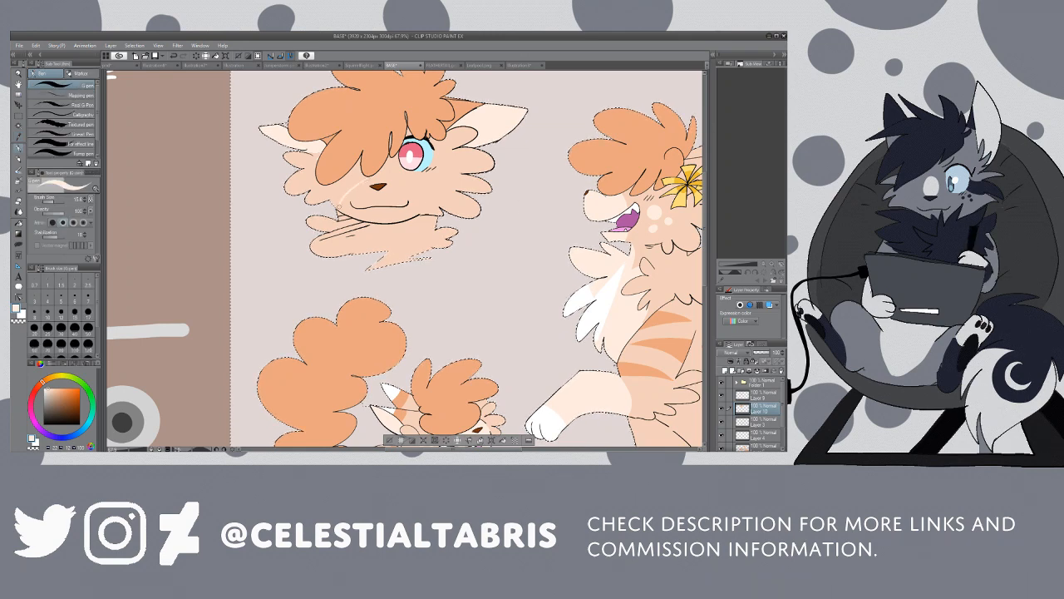
pyautogui.moveTo(378, 176); pyautogui.dragTo(420, 207)
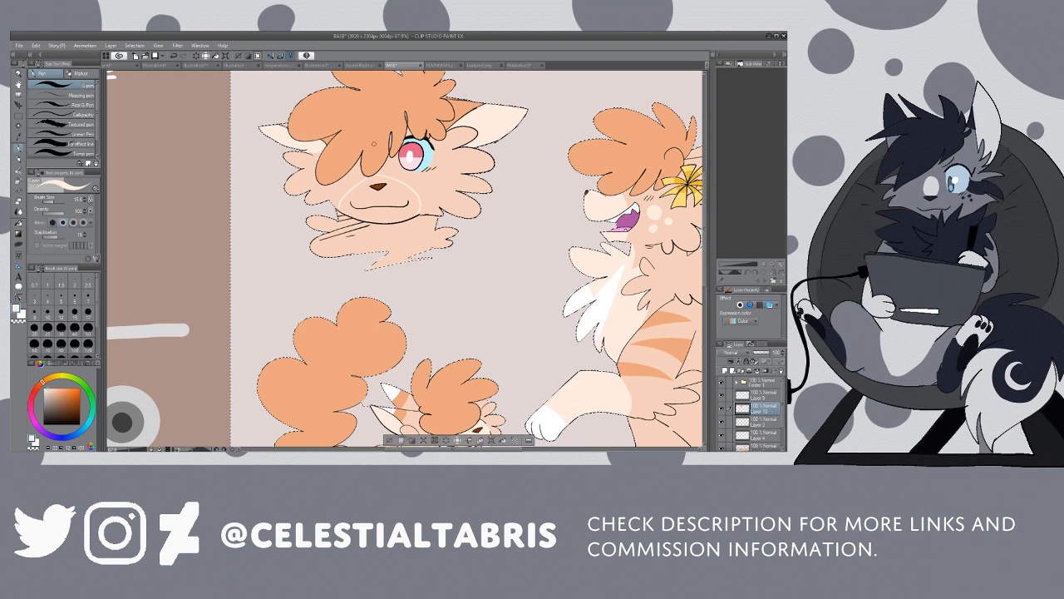
pyautogui.hotkey('ctrl', 'z')
pyautogui.hotkey('ctrl', 'z')
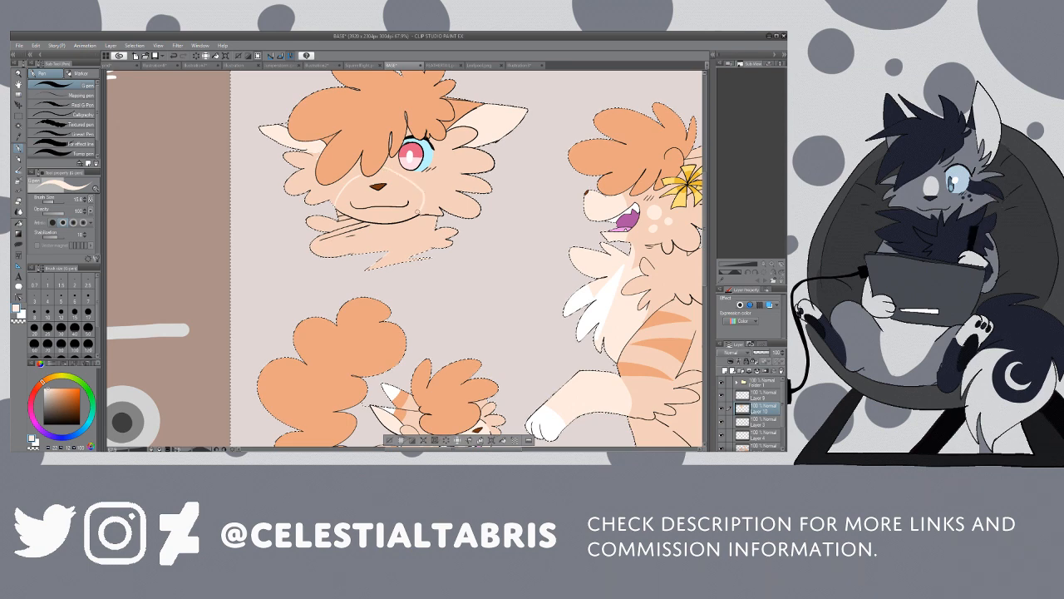
pyautogui.press('g')
pyautogui.hotkey('ctrl', 'z')
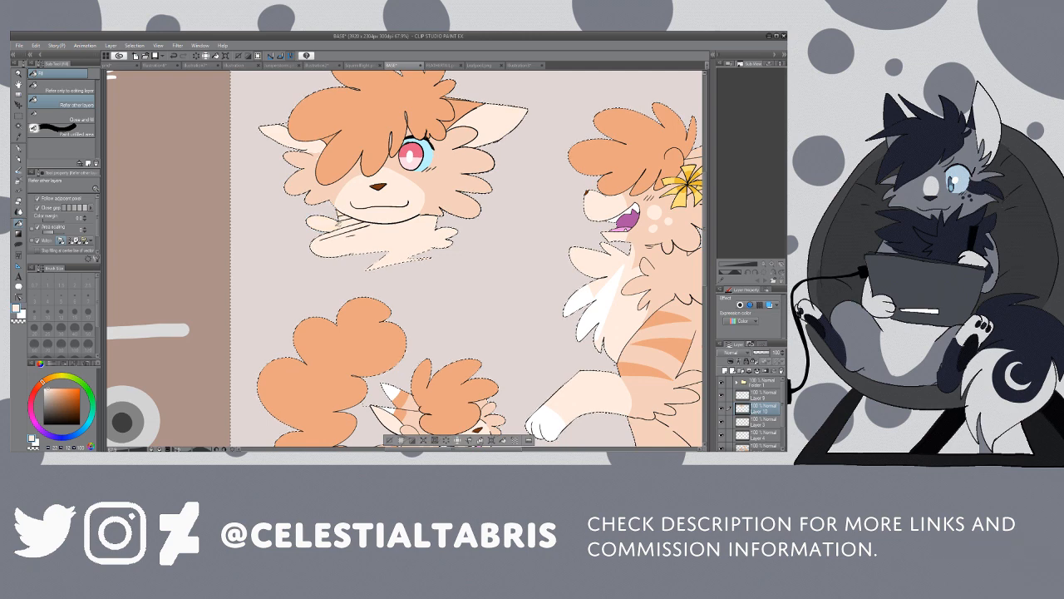
# Step: Enlarge the brush and dab pale cream round spots on the headshot's cheek below the eye
pyautogui.press('p')
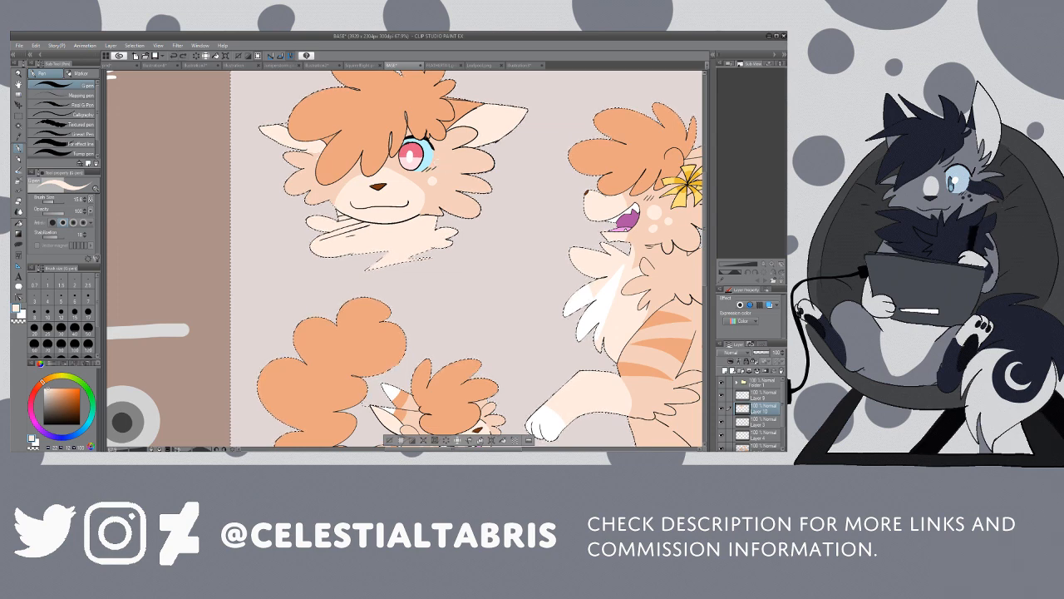
pyautogui.click(56, 202)
pyautogui.click(430, 180)
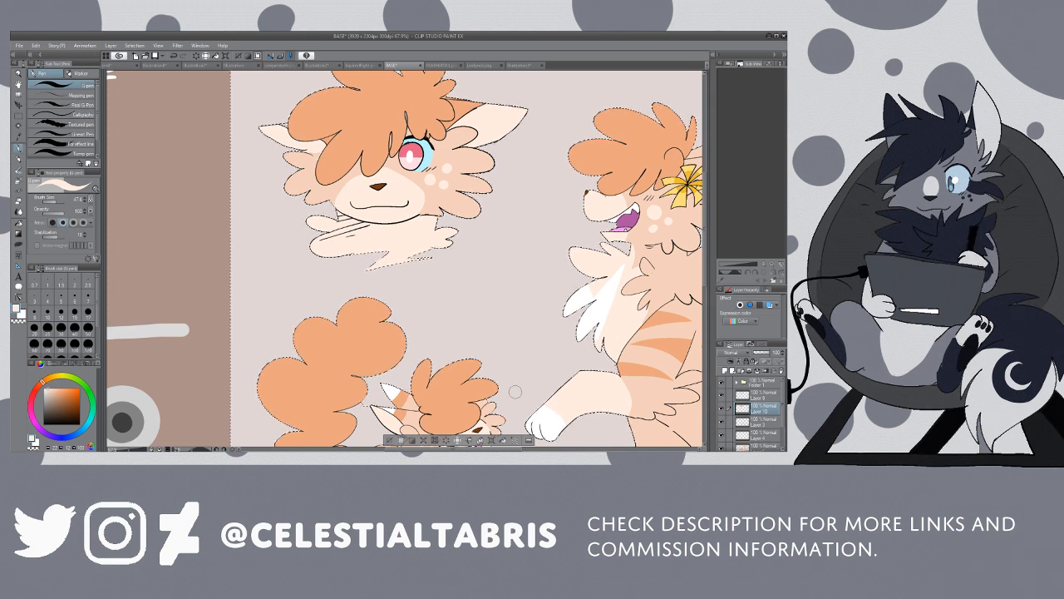
# Step: Sample the chest fluff's white, paint a white marking on the orange edge of the headshot's ear, and clear the selection
pyautogui.press('i')
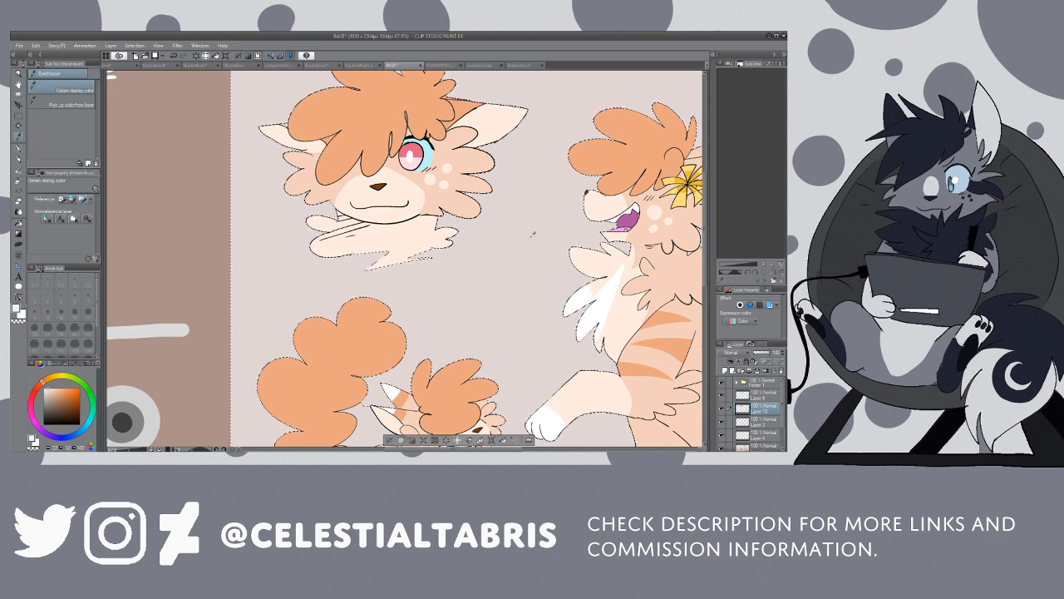
pyautogui.click(597, 304)
pyautogui.press('p')
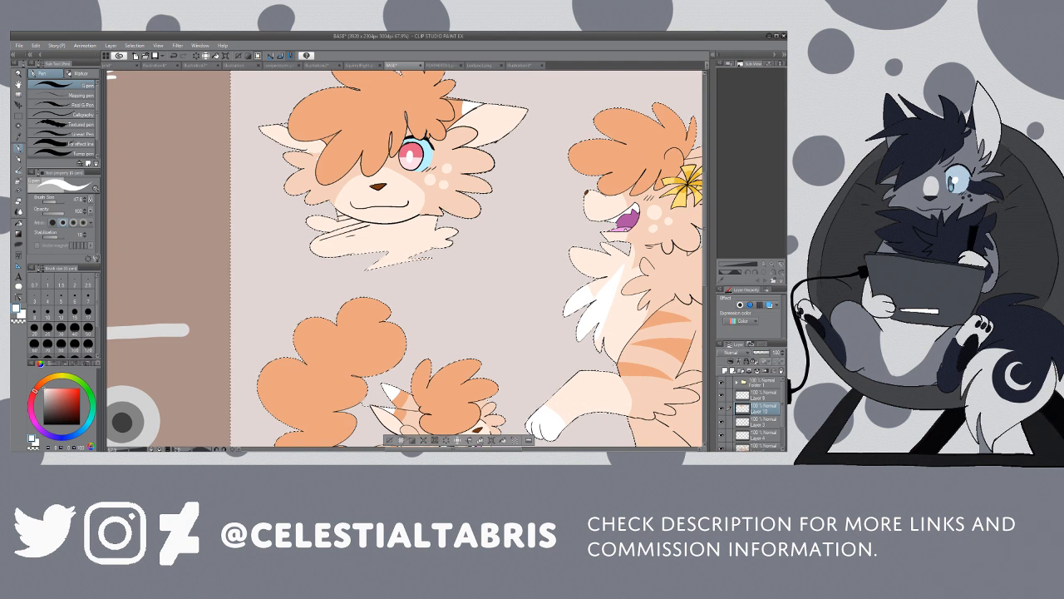
pyautogui.press('m')
pyautogui.hotkey('ctrl', 'd')
pyautogui.press('g')
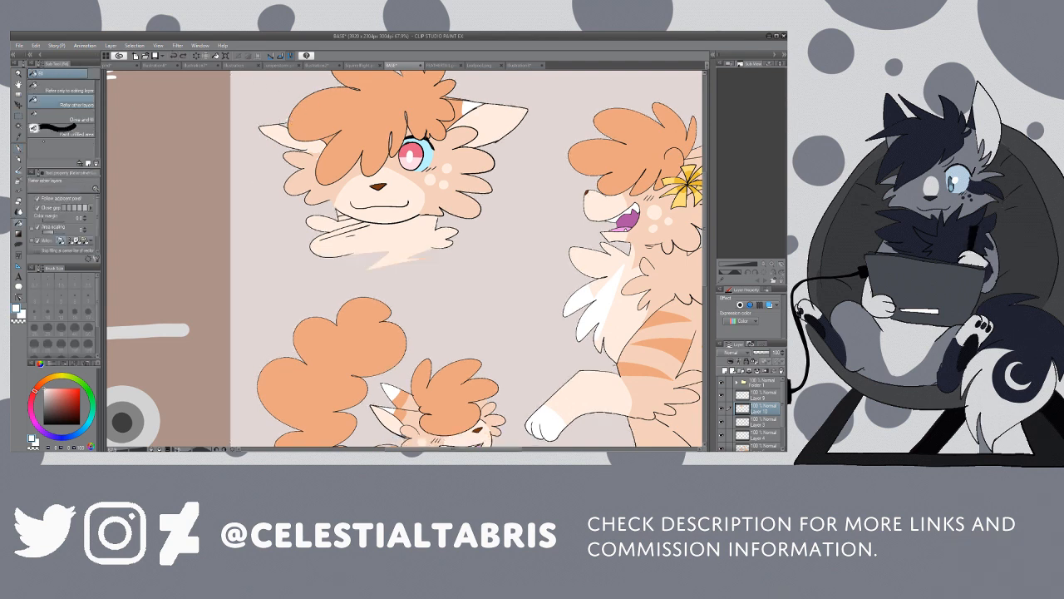
pyautogui.press('p')
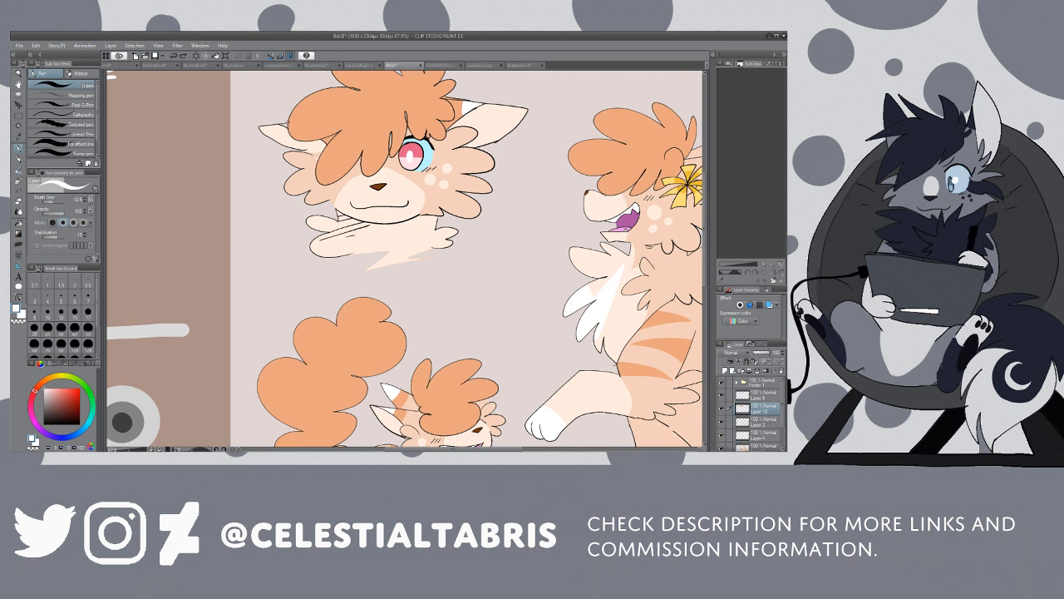
pyautogui.press('g')
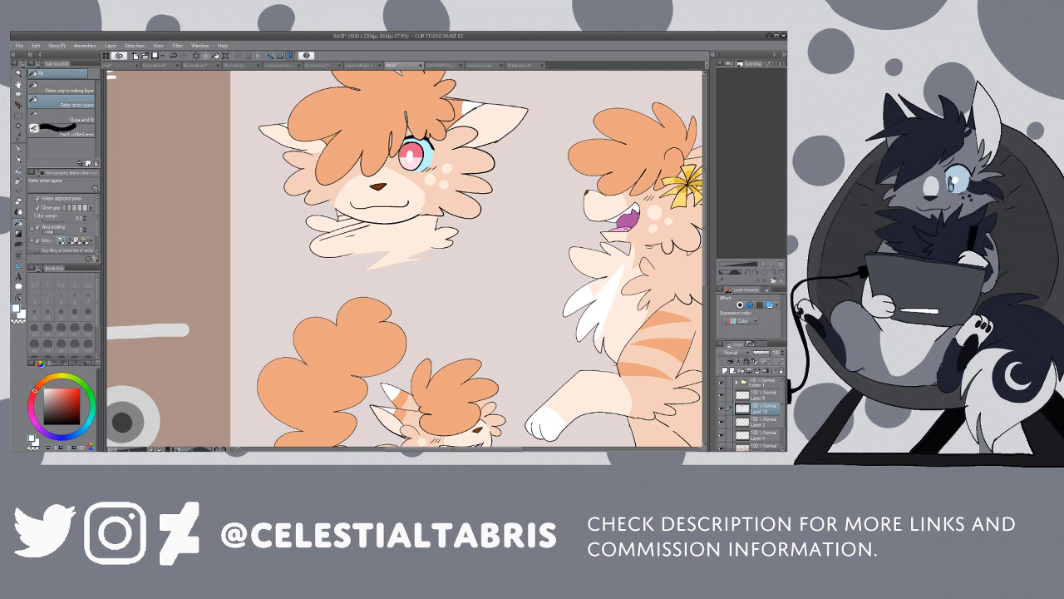
# Step: Look over the whole reference sheet, comparing the headshot's colours and markings with the kitten and the sitting cat
pyautogui.hotkey('alt', 'space')
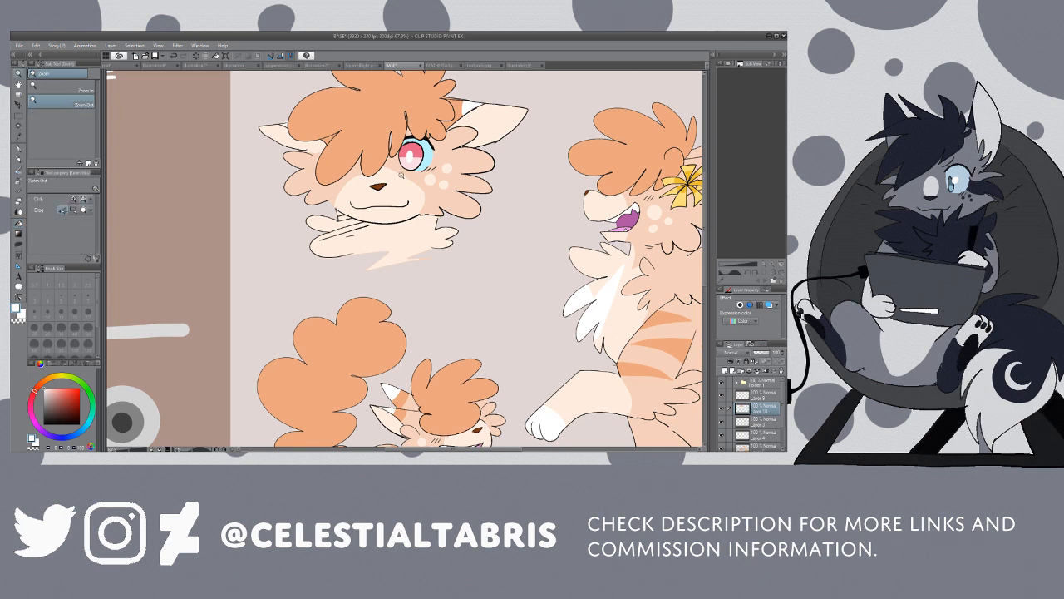
pyautogui.click(392, 182)
pyautogui.click(393, 185)
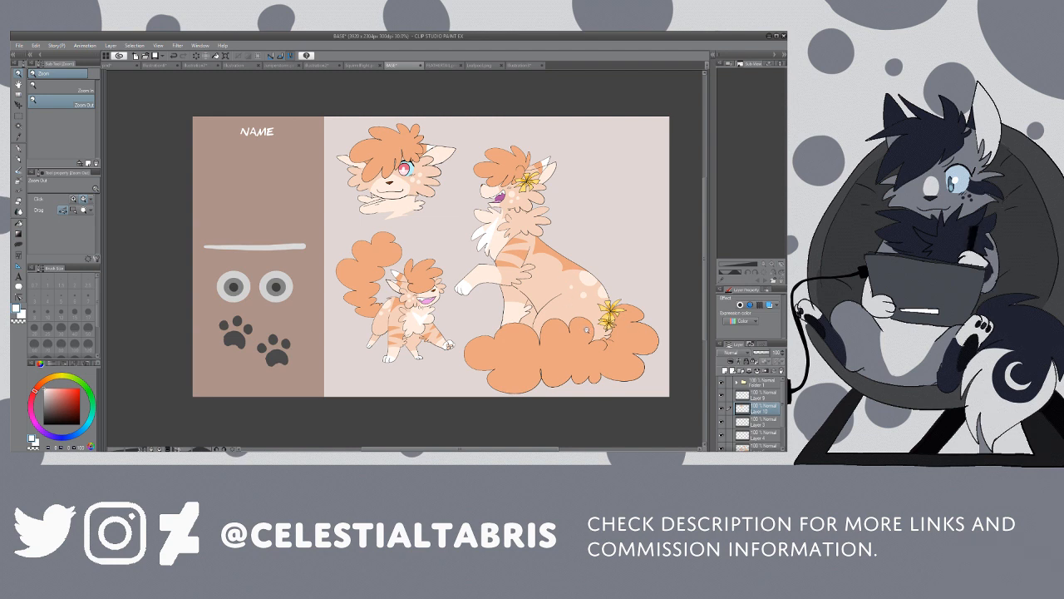
pyautogui.scroll(4, 408, 157)
pyautogui.press('i')
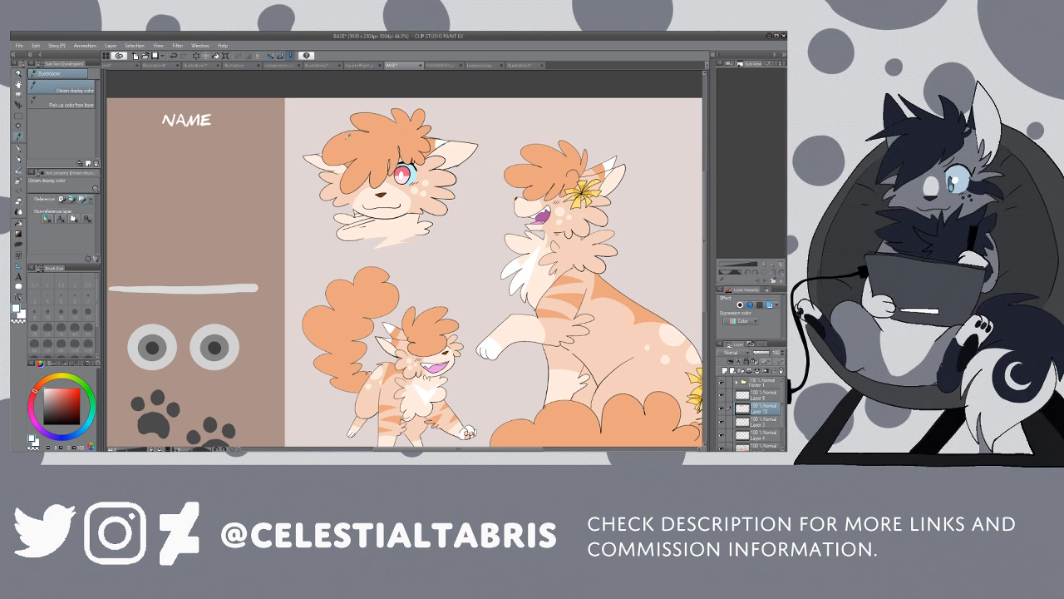
pyautogui.click(358, 135)
pyautogui.press('p')
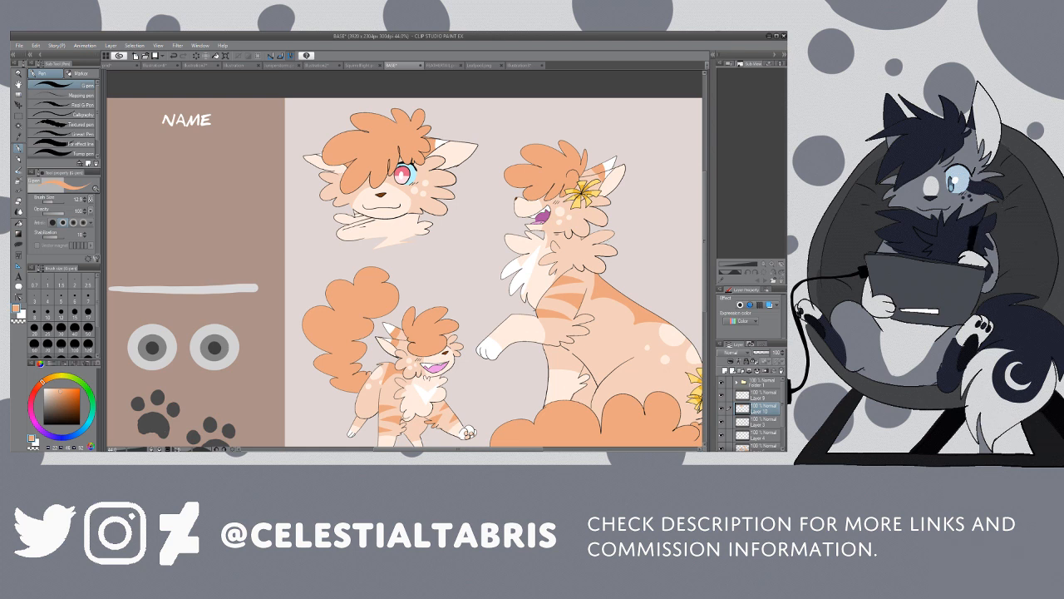
pyautogui.press('/')
pyautogui.click(479, 194)
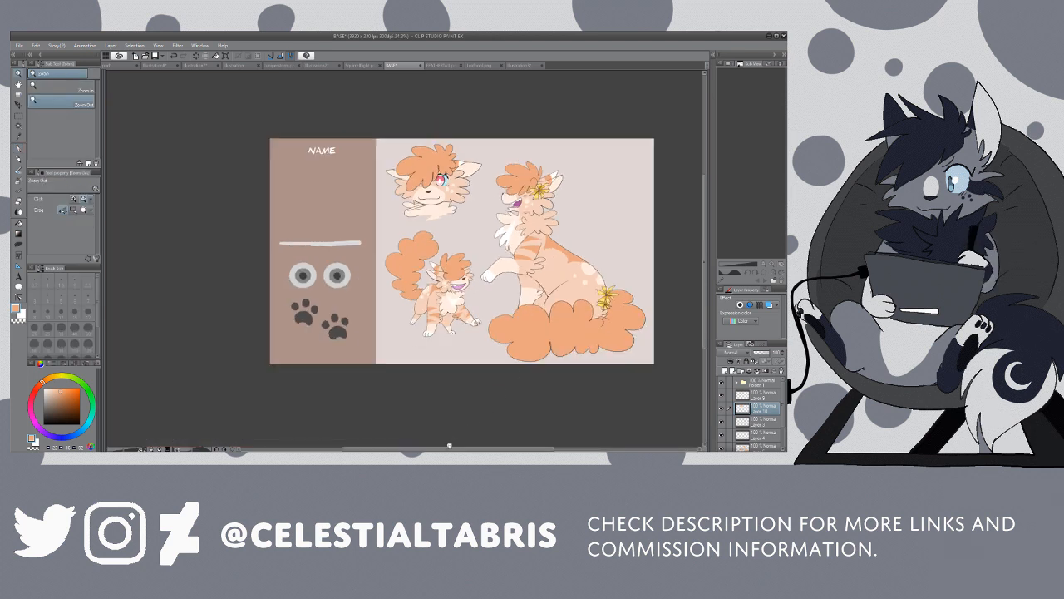
pyautogui.moveTo(449, 446); pyautogui.dragTo(467, 448)
pyautogui.moveTo(423, 314); pyautogui.dragTo(430, 316)
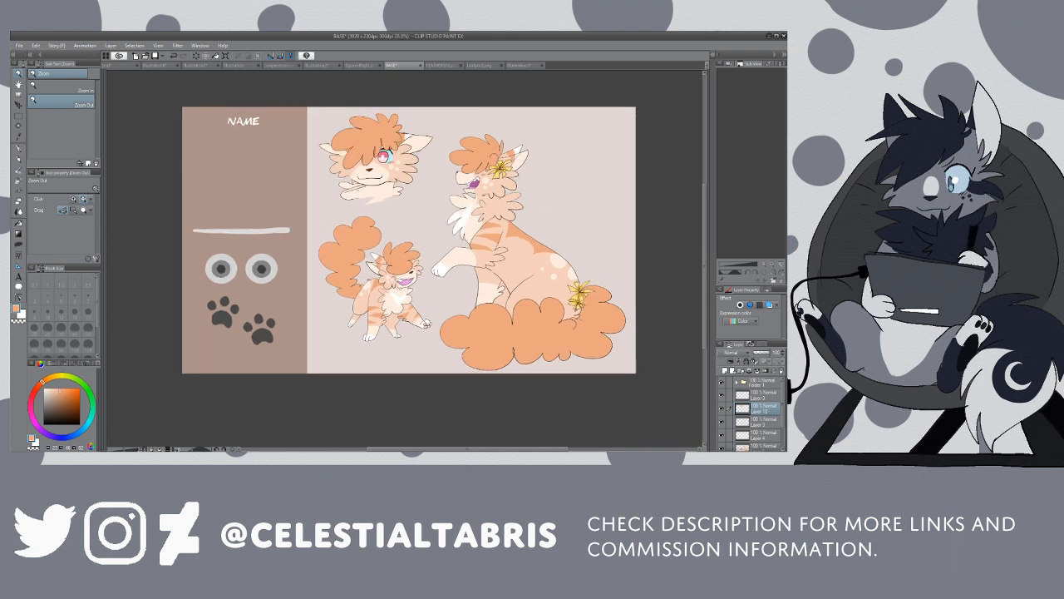
# Step: Expand the sidebar's layer folder and select the layer holding the divider, eye rings and paw prints
pyautogui.click(761, 400)
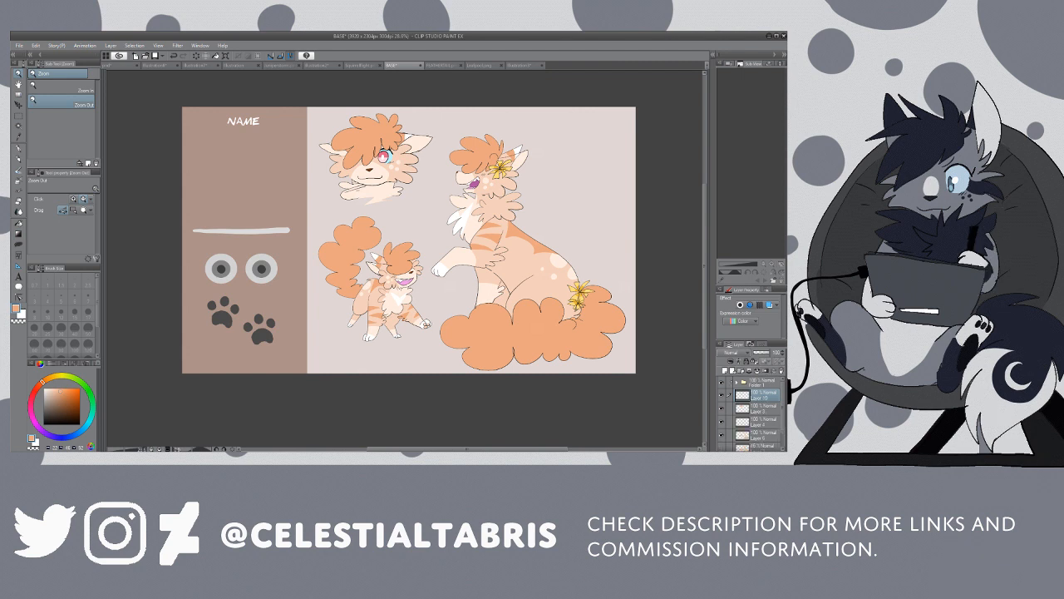
pyautogui.click(737, 383)
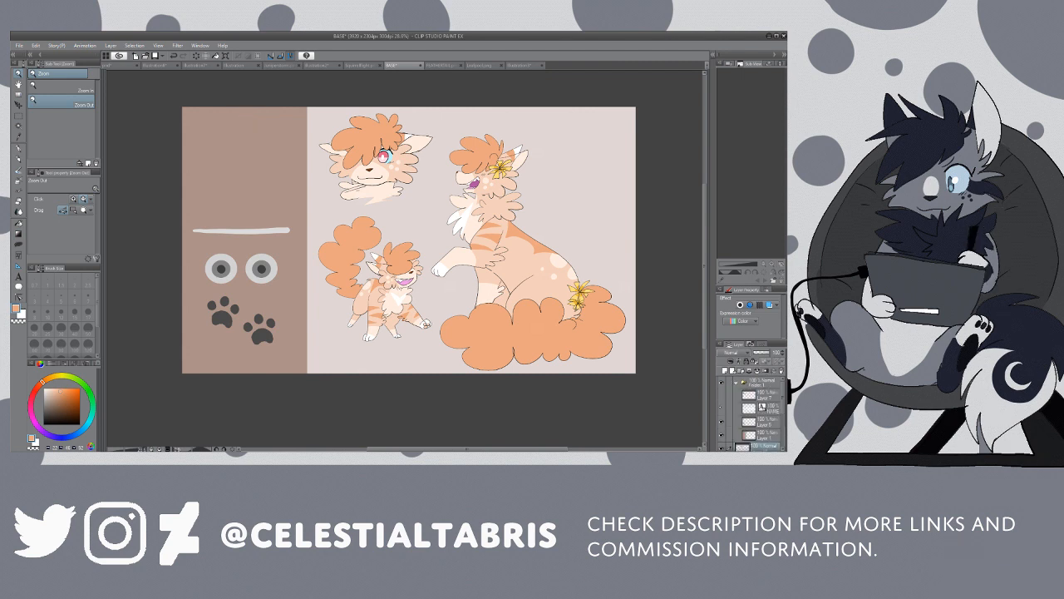
pyautogui.click(761, 408)
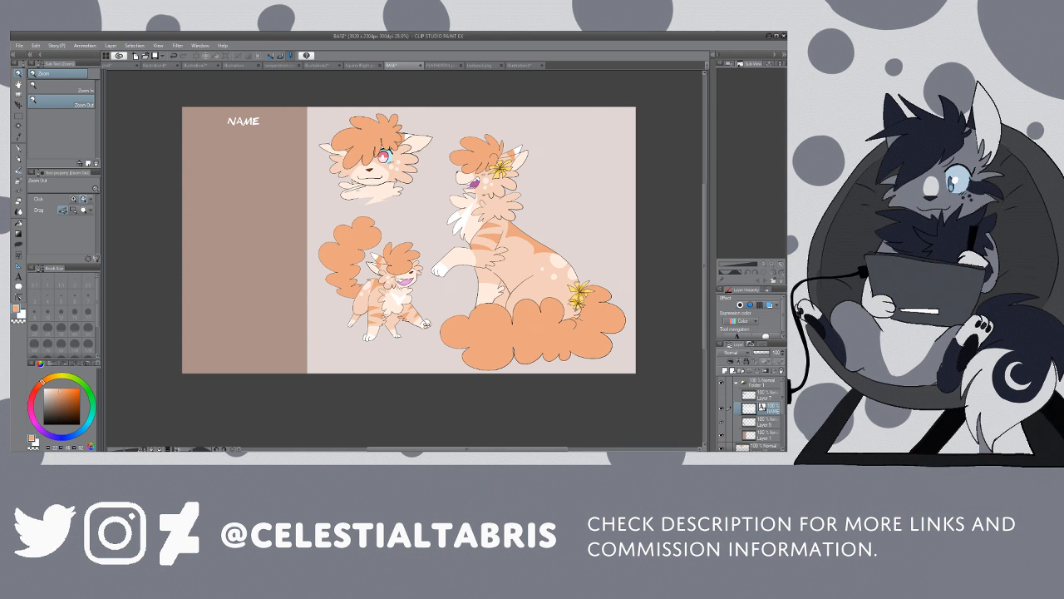
pyautogui.click(722, 422)
pyautogui.click(722, 422)
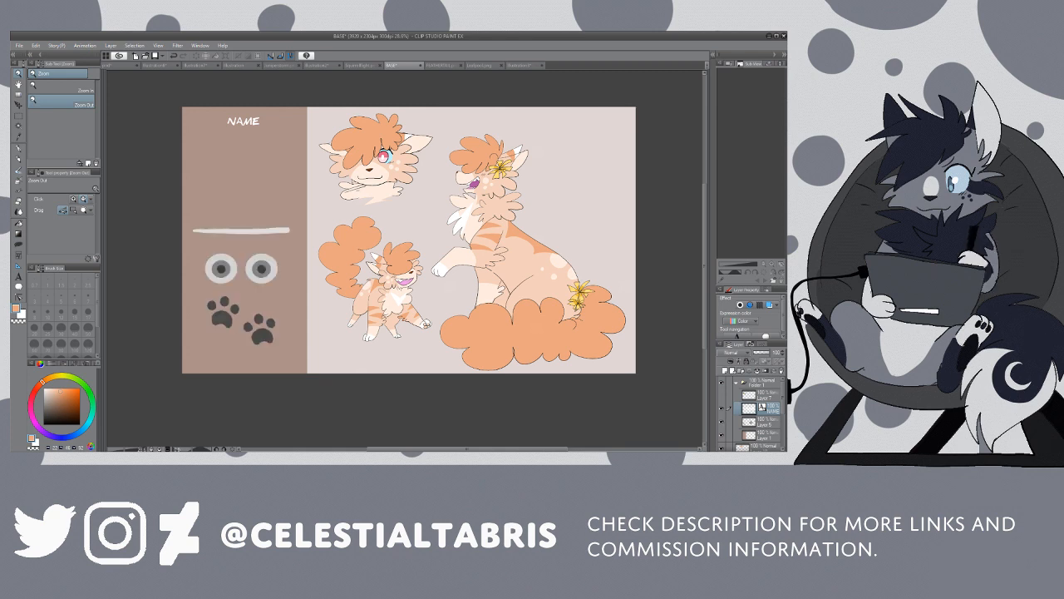
pyautogui.click(764, 421)
# Step: Sample the light blue around the headshot's iris and fill the outer rings of both sidebar eyes with it
pyautogui.press('i')
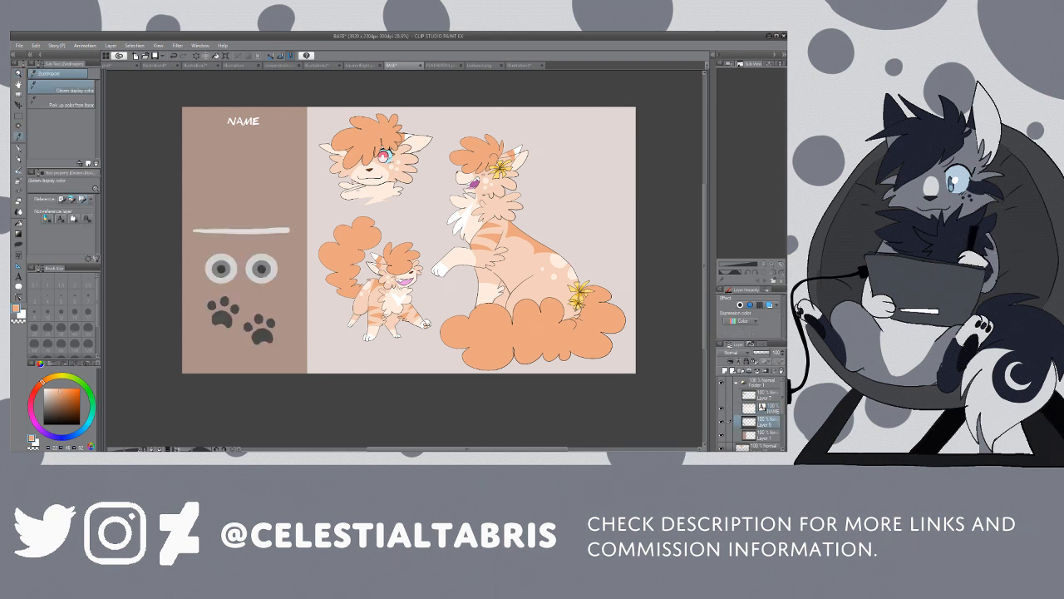
pyautogui.click(390, 156)
pyautogui.press('g')
pyautogui.click(223, 273)
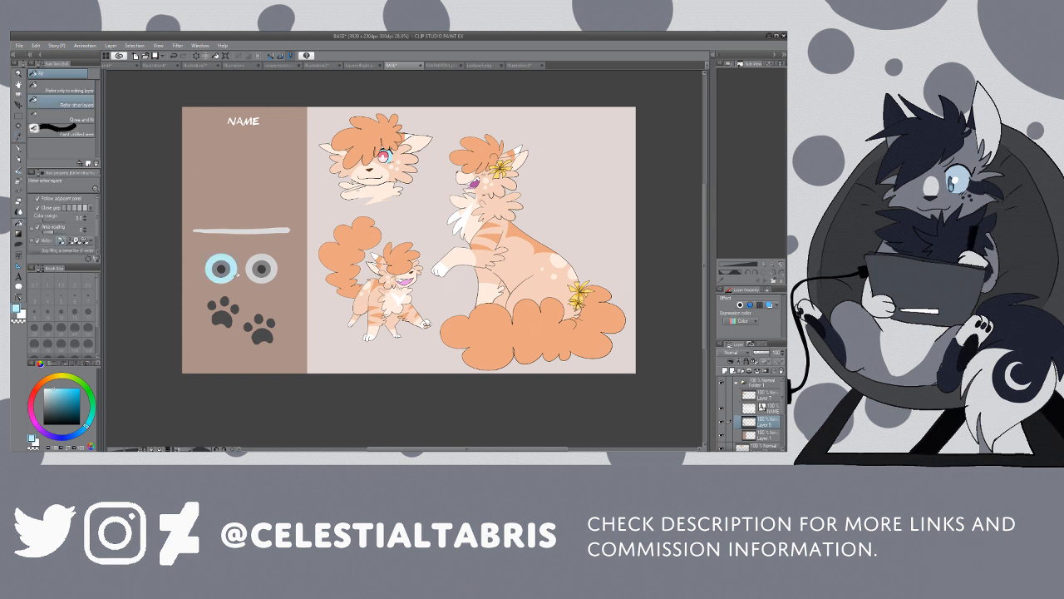
pyautogui.click(263, 274)
# Step: Sample the iris's pale pink and fill the middle rings of both sidebar eyes with it
pyautogui.press('i')
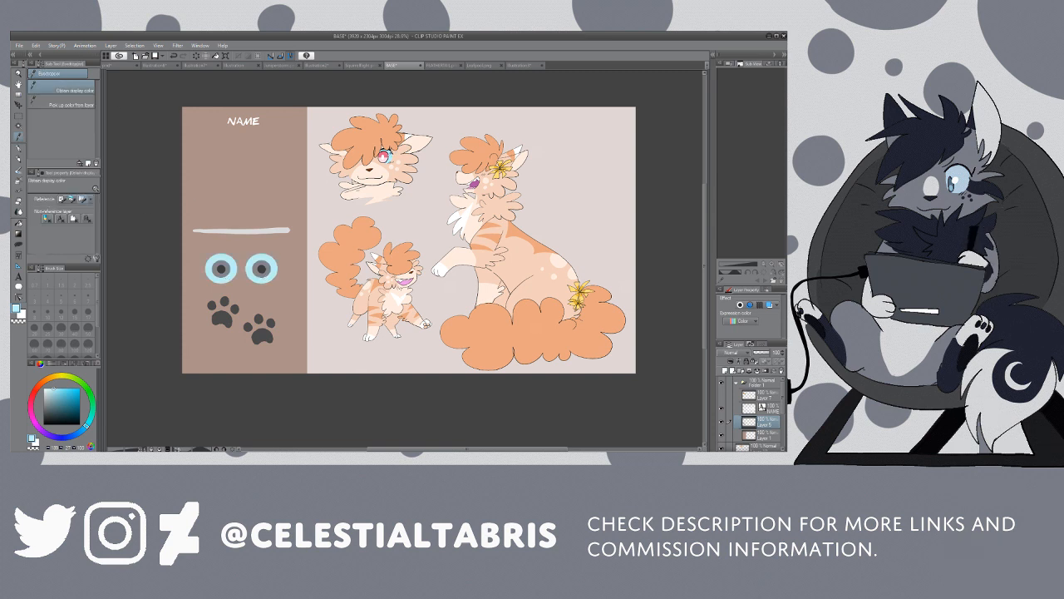
pyautogui.click(386, 155)
pyautogui.press('g')
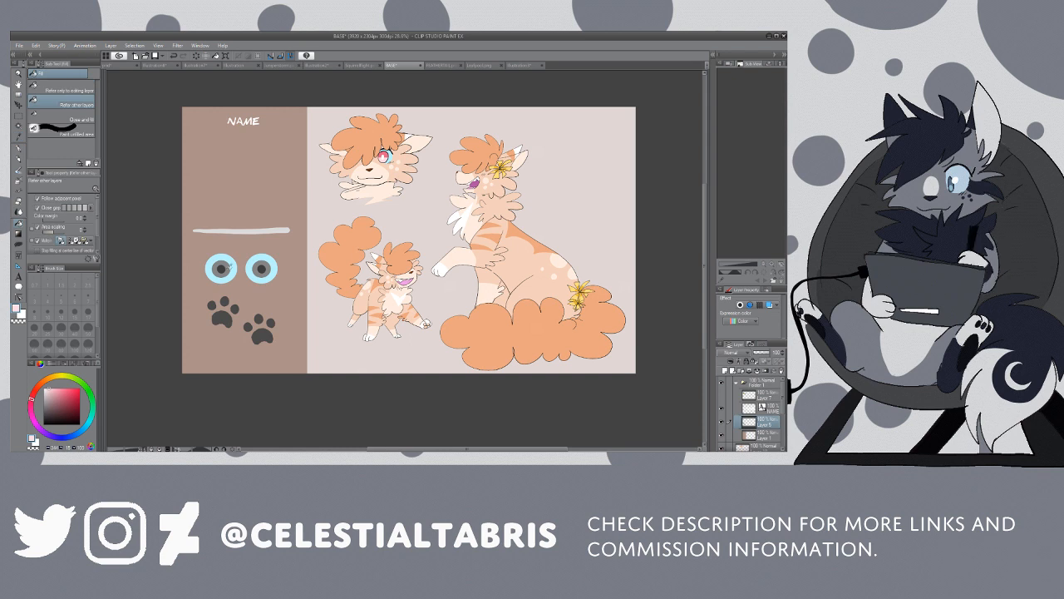
pyautogui.click(221, 276)
pyautogui.click(261, 275)
# Step: Sample the headshot's white pupil colour and fill the centres of both sidebar eyes with white
pyautogui.press('i')
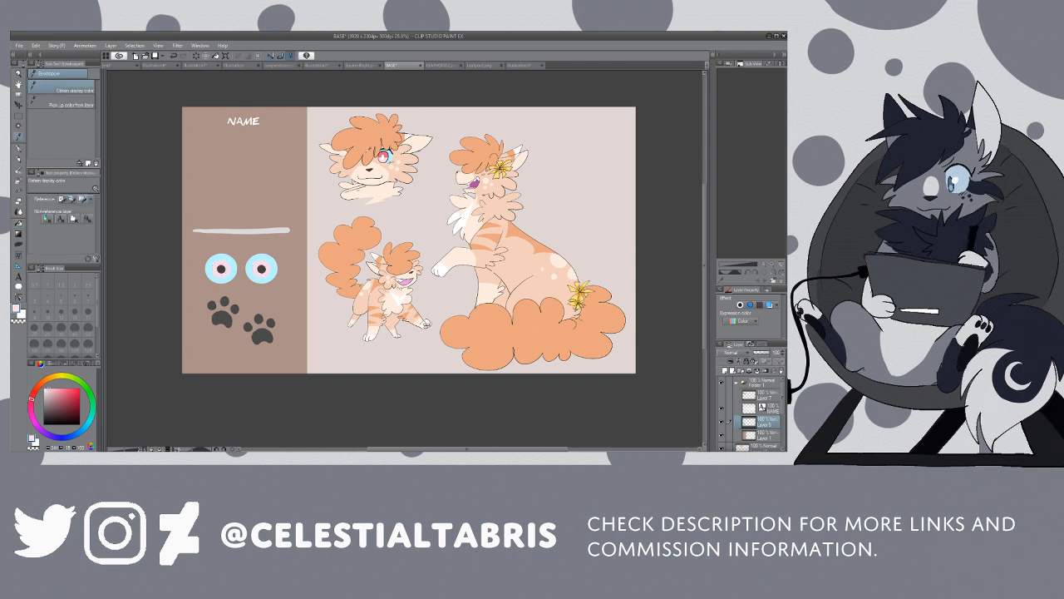
pyautogui.click(388, 153)
pyautogui.press('g')
pyautogui.click(221, 269)
pyautogui.click(262, 270)
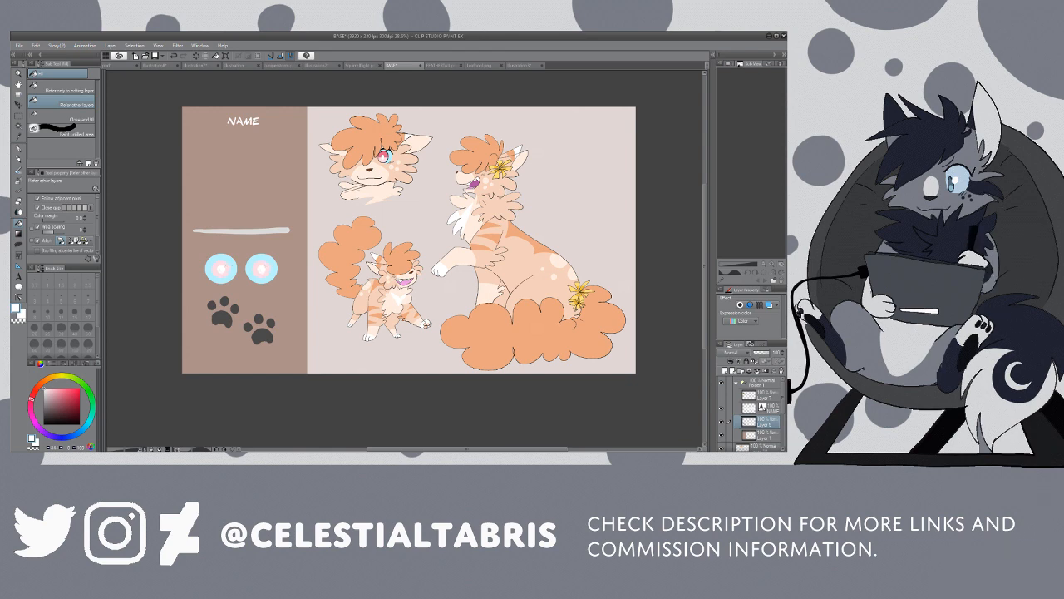
# Step: Sample the iris's deeper pink, draw dividing lines across both sidebar eyes' middle rings, and fill the upper halves with it
pyautogui.press('/')
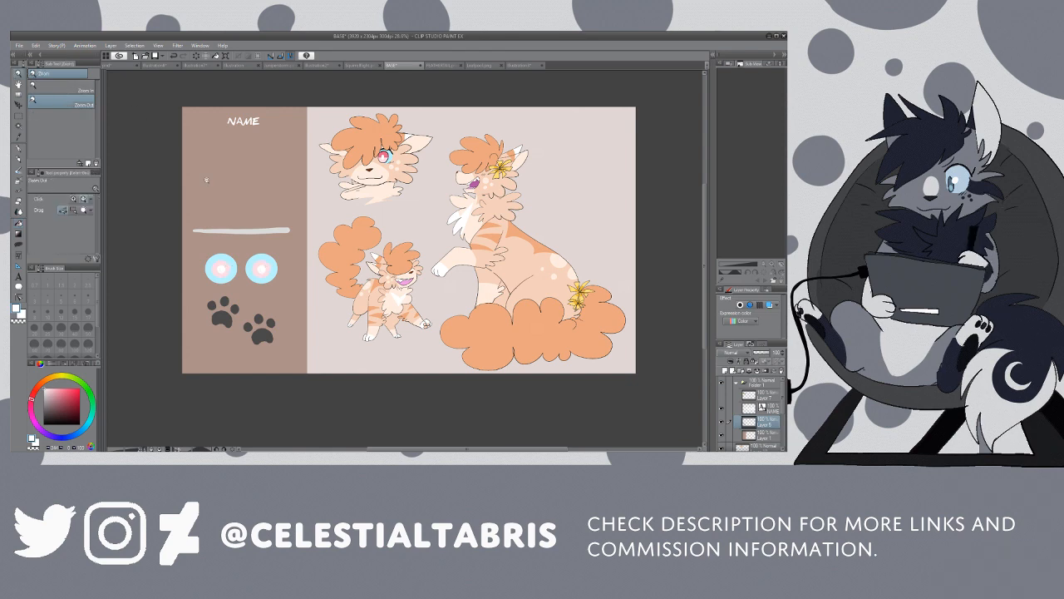
pyautogui.moveTo(250, 273); pyautogui.dragTo(268, 263)
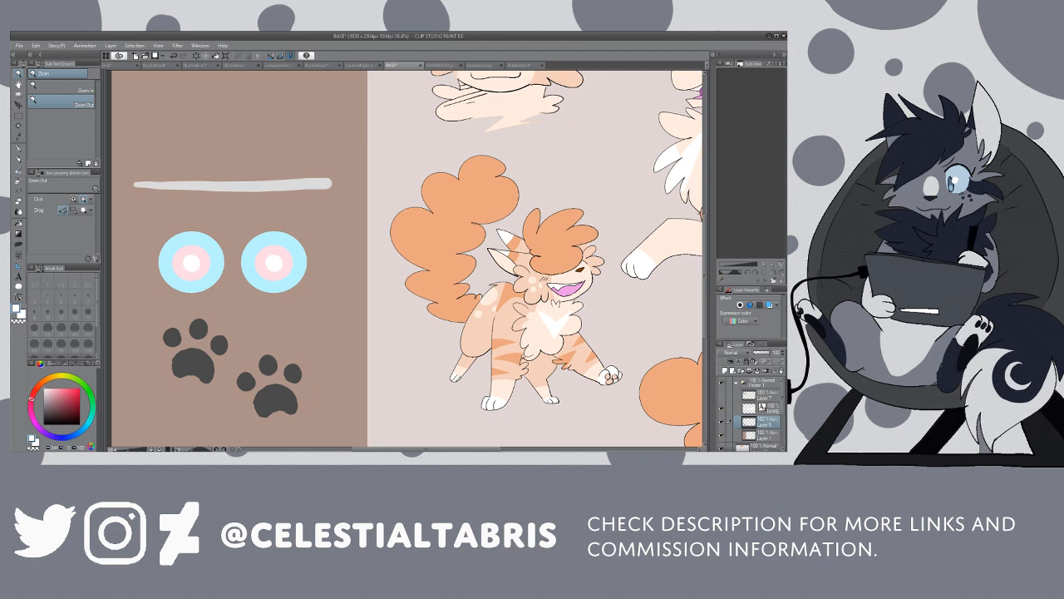
pyautogui.moveTo(705, 271); pyautogui.dragTo(706, 250)
pyautogui.click(18, 137)
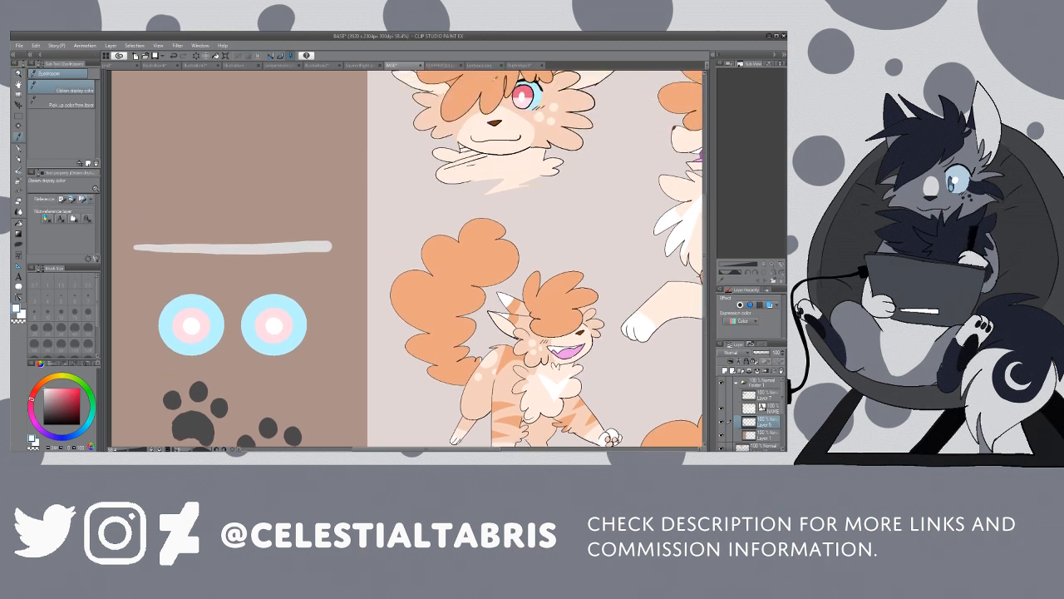
pyautogui.press('p')
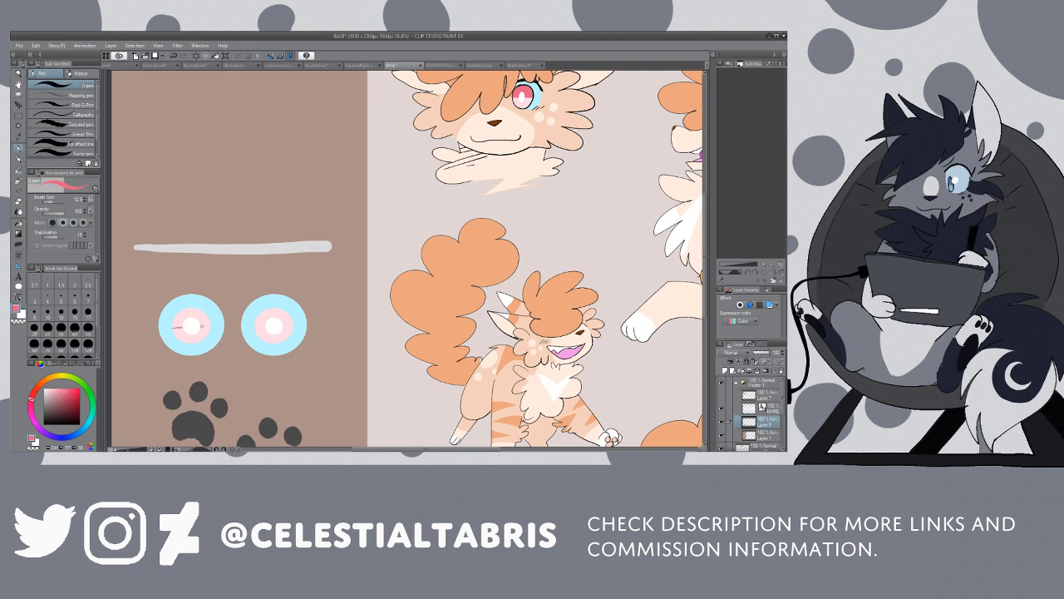
pyautogui.moveTo(205, 326); pyautogui.dragTo(264, 327)
pyautogui.press('g')
pyautogui.click(199, 314)
pyautogui.click(266, 316)
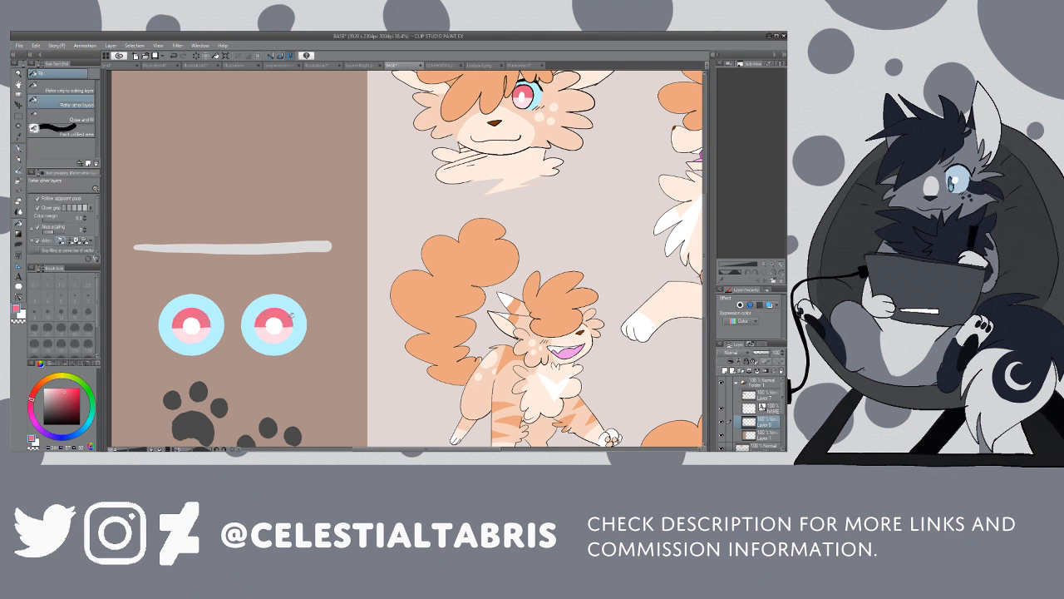
# Step: Sample the pale pink from the sidebar eye's lower iris as the fill colour
pyautogui.press('i')
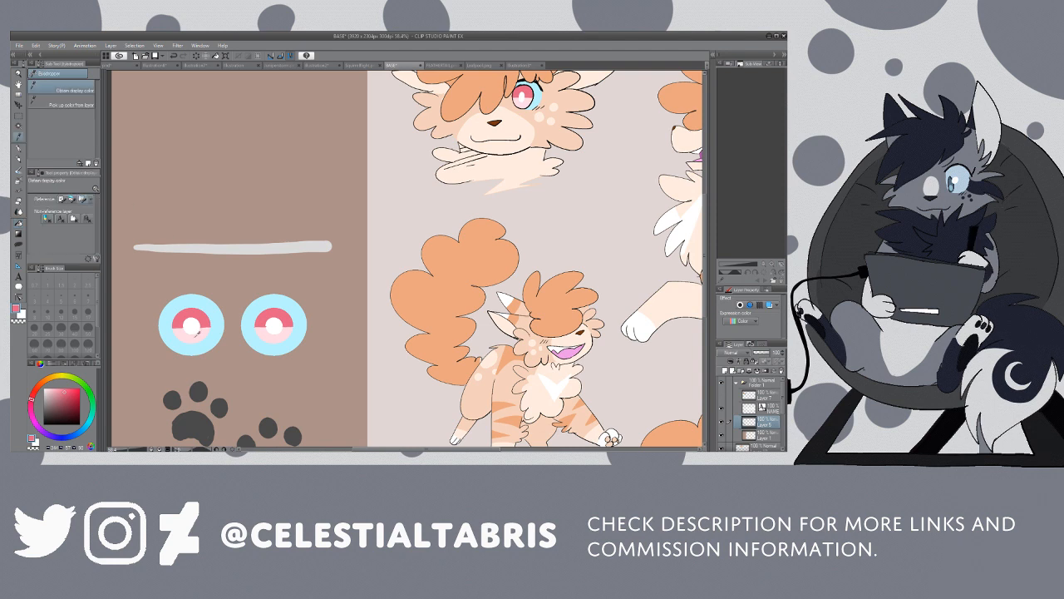
pyautogui.click(201, 326)
pyautogui.press('/')
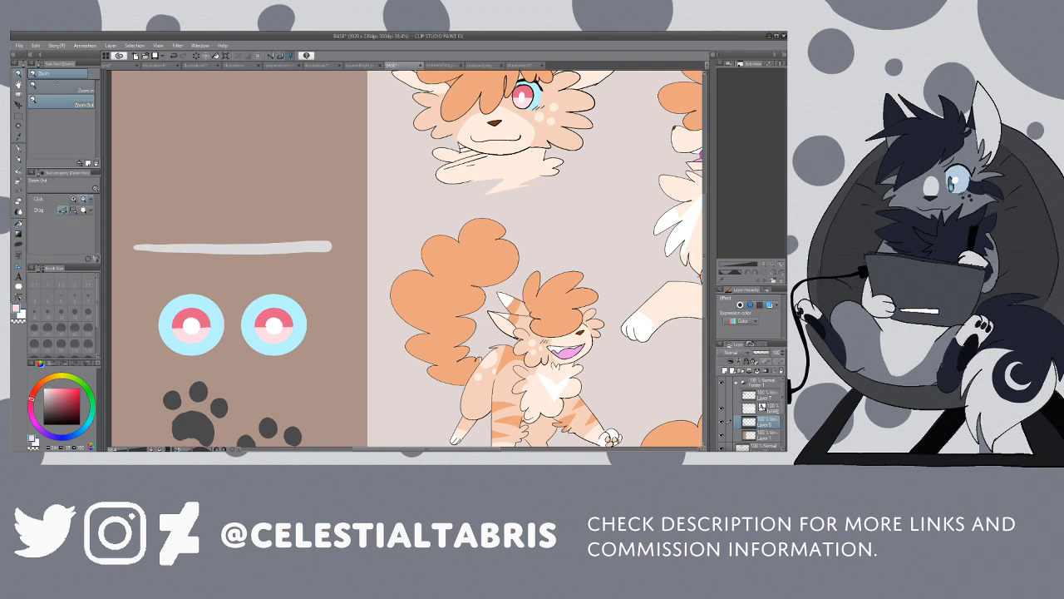
pyautogui.click(314, 203)
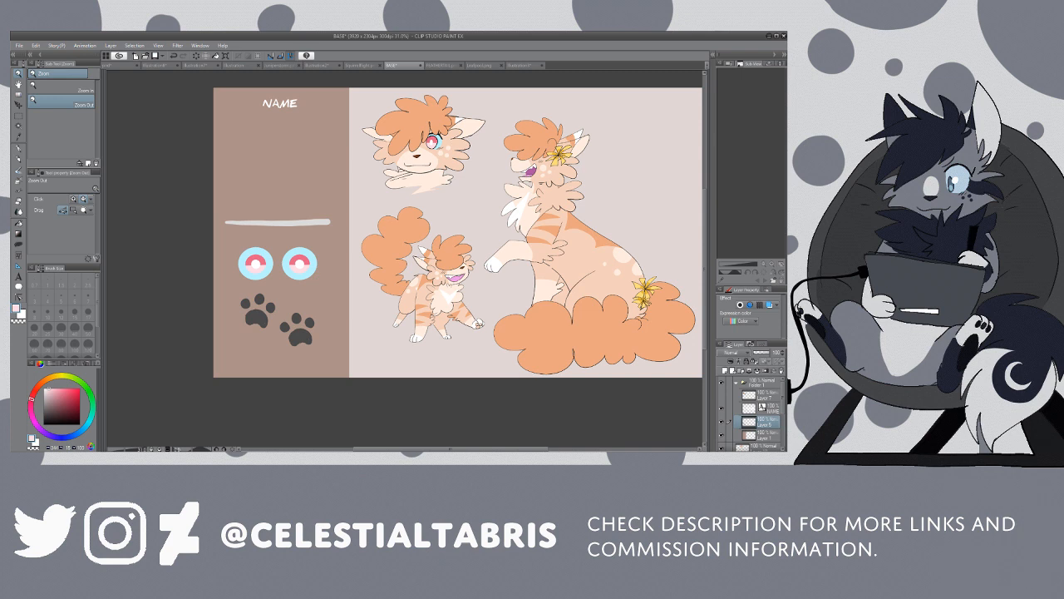
pyautogui.press('g')
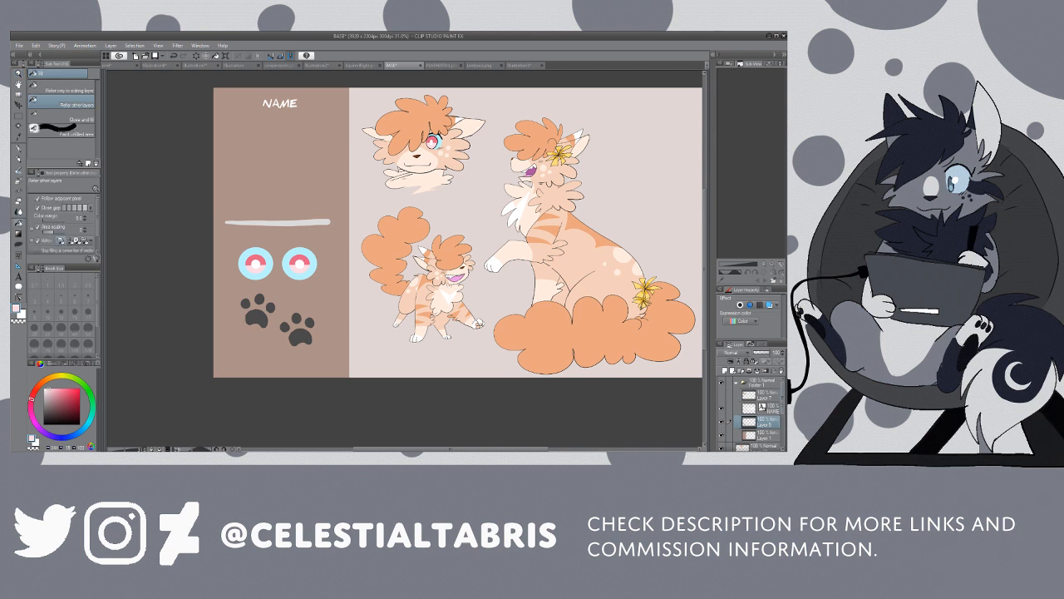
# Step: Toggle layer visibility to identify the layer holding the sidebar's paw prints, and make it the active layer
pyautogui.scroll(-3, 752, 416)
pyautogui.click(722, 409)
pyautogui.click(721, 409)
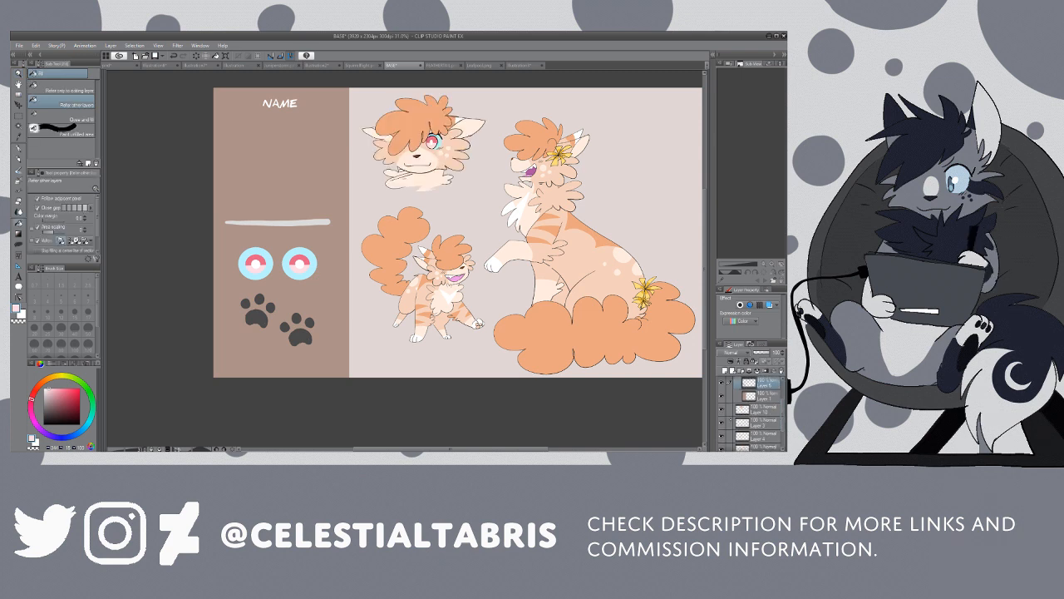
pyautogui.click(722, 435)
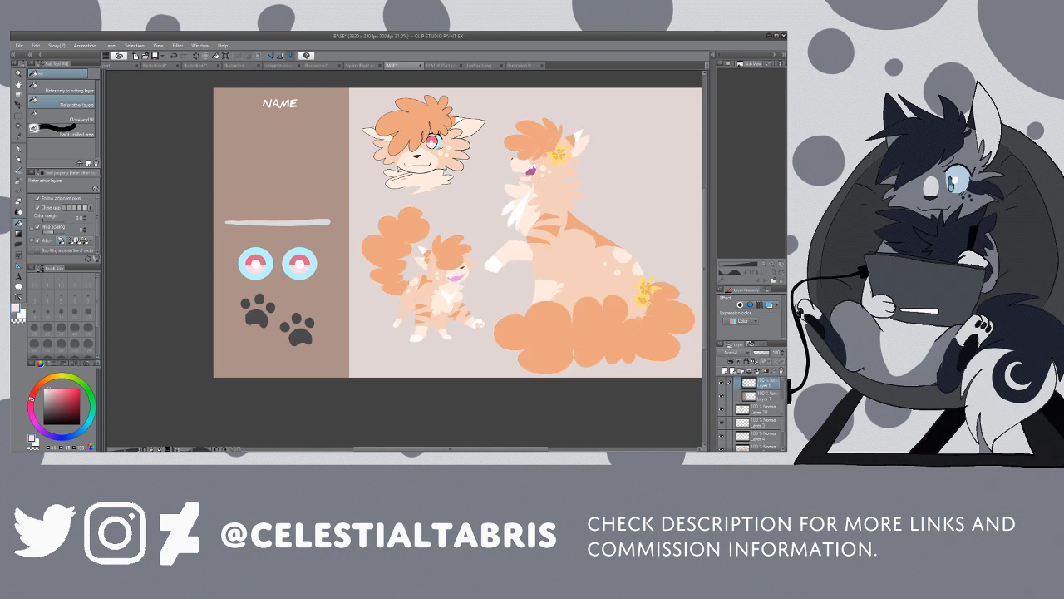
pyautogui.click(722, 436)
pyautogui.click(722, 448)
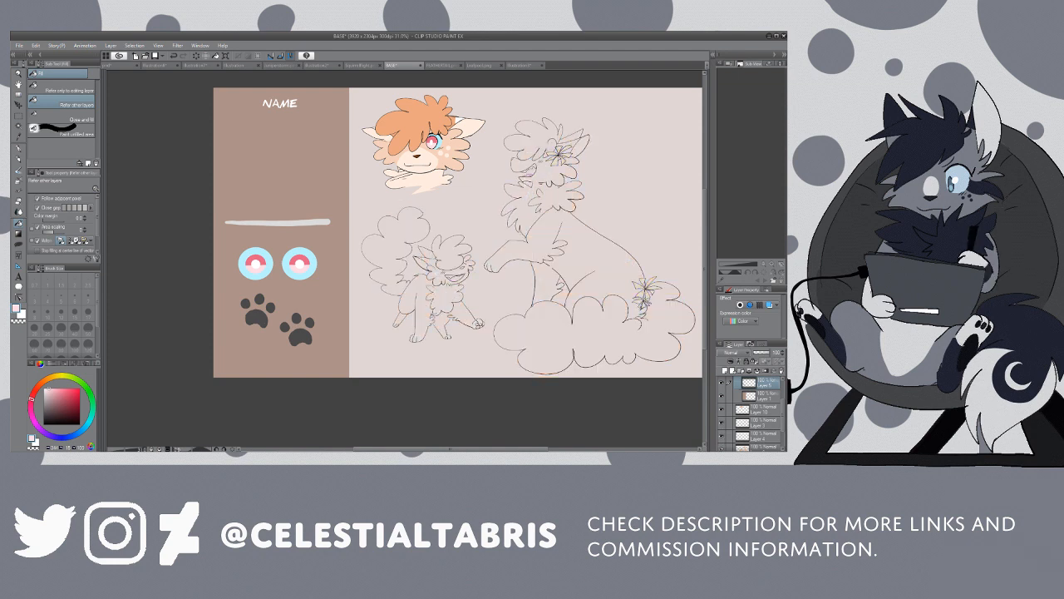
pyautogui.click(722, 448)
pyautogui.click(762, 447)
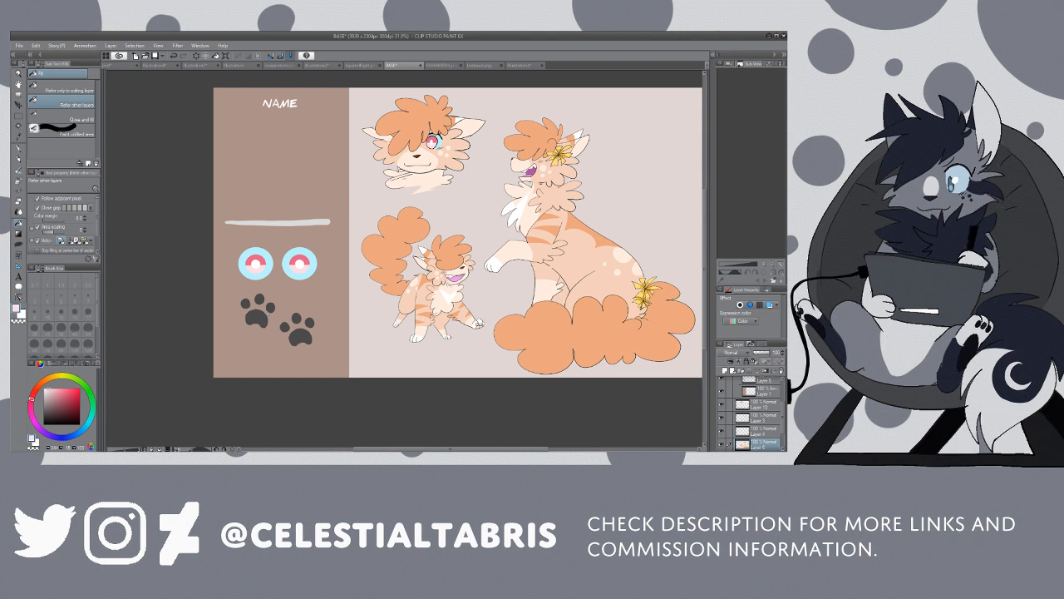
pyautogui.moveTo(782, 420); pyautogui.dragTo(784, 401)
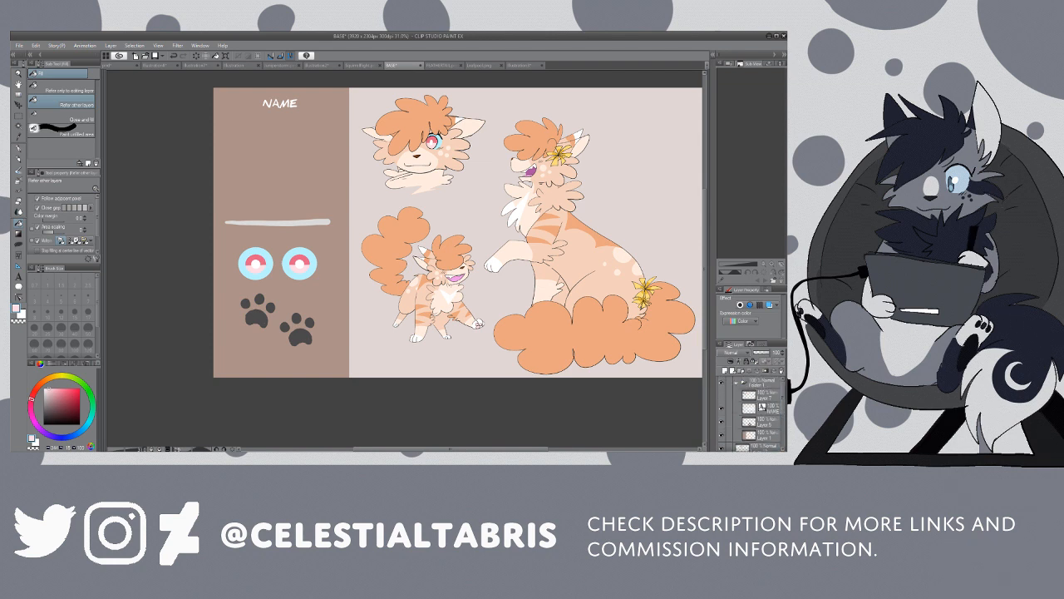
pyautogui.click(721, 421)
pyautogui.click(721, 422)
pyautogui.click(765, 421)
# Step: Fill the pads and toes of both sidebar paw prints with the sampled pale pink
pyautogui.click(259, 316)
pyautogui.click(246, 304)
pyautogui.click(259, 299)
pyautogui.click(271, 308)
pyautogui.click(300, 336)
pyautogui.click(287, 325)
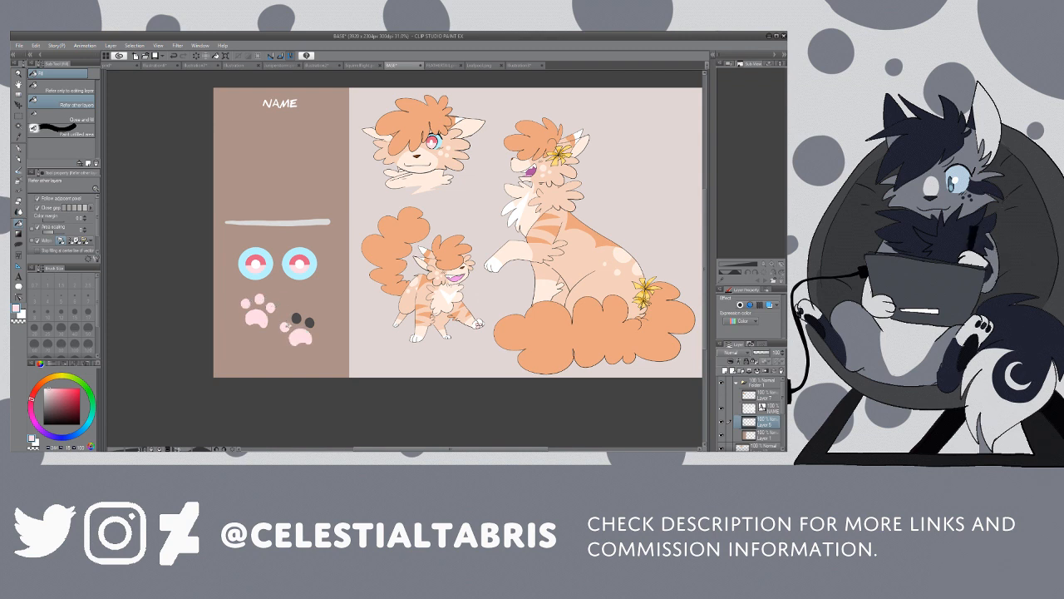
pyautogui.click(297, 317)
pyautogui.click(309, 322)
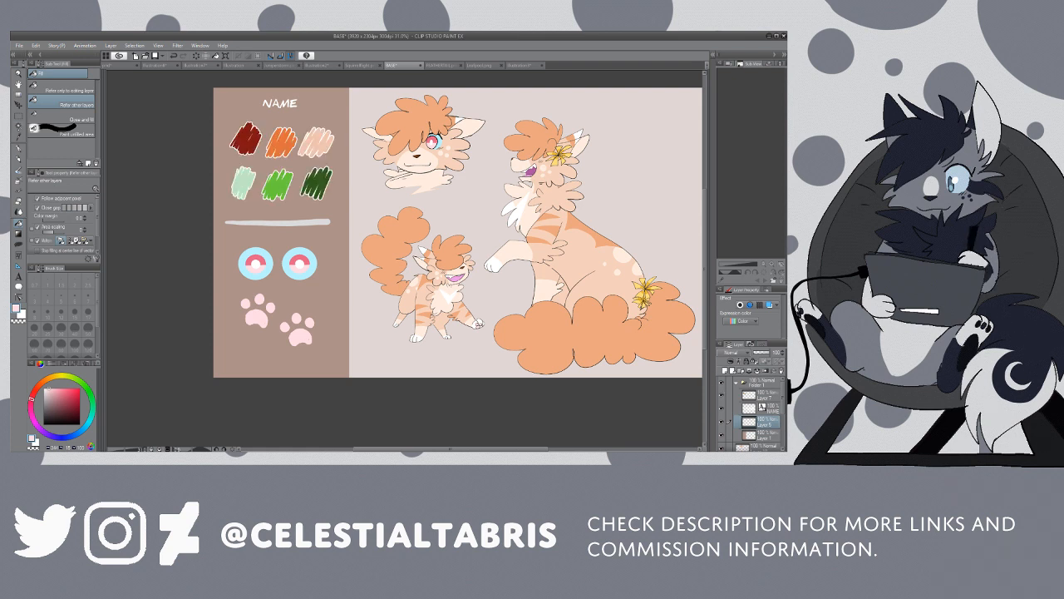
# Step: Sample the peach of the headshot's cheek fur and fill the dark red palette swatch with it on the swatch layer
pyautogui.press('i')
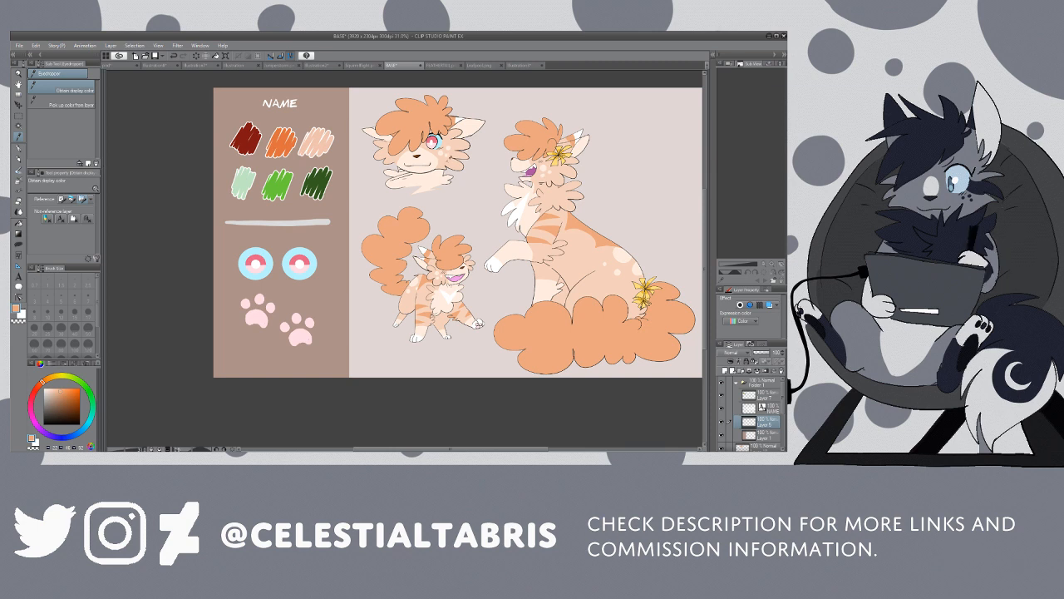
pyautogui.click(448, 159)
pyautogui.press('g')
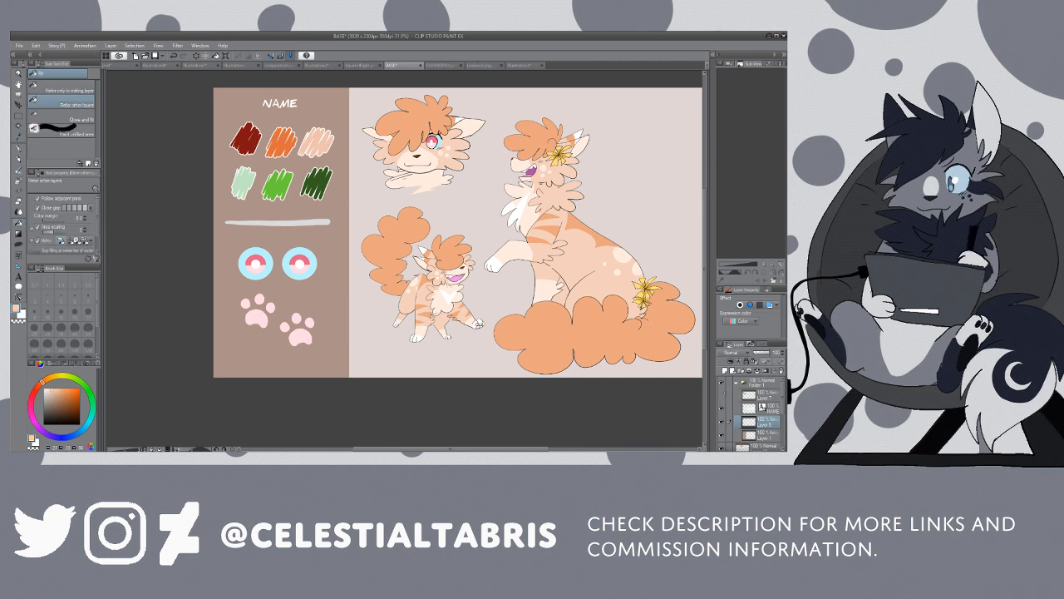
pyautogui.click(721, 395)
pyautogui.click(721, 395)
pyautogui.click(763, 395)
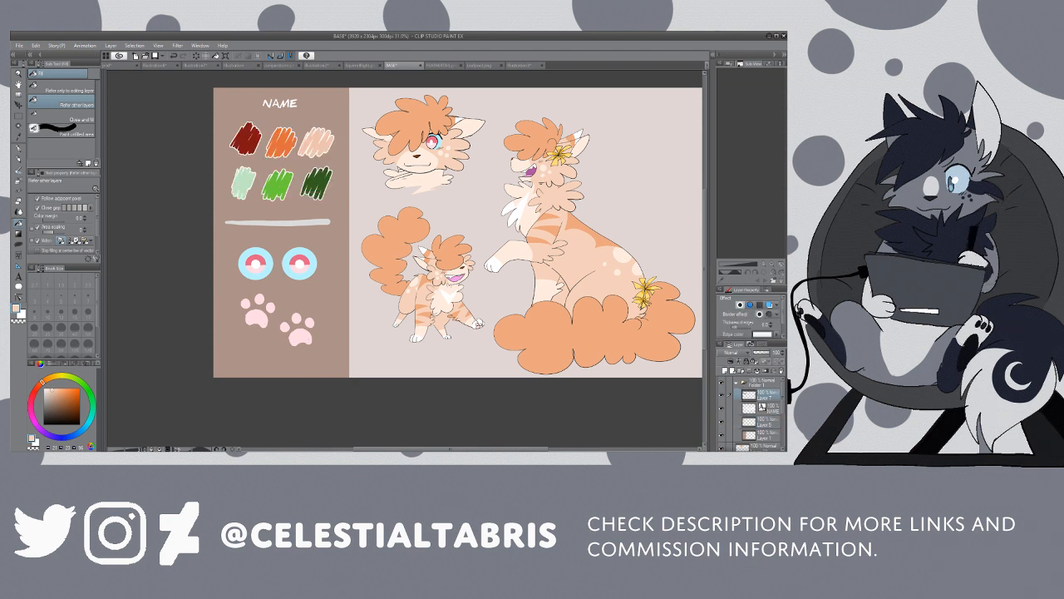
pyautogui.click(246, 138)
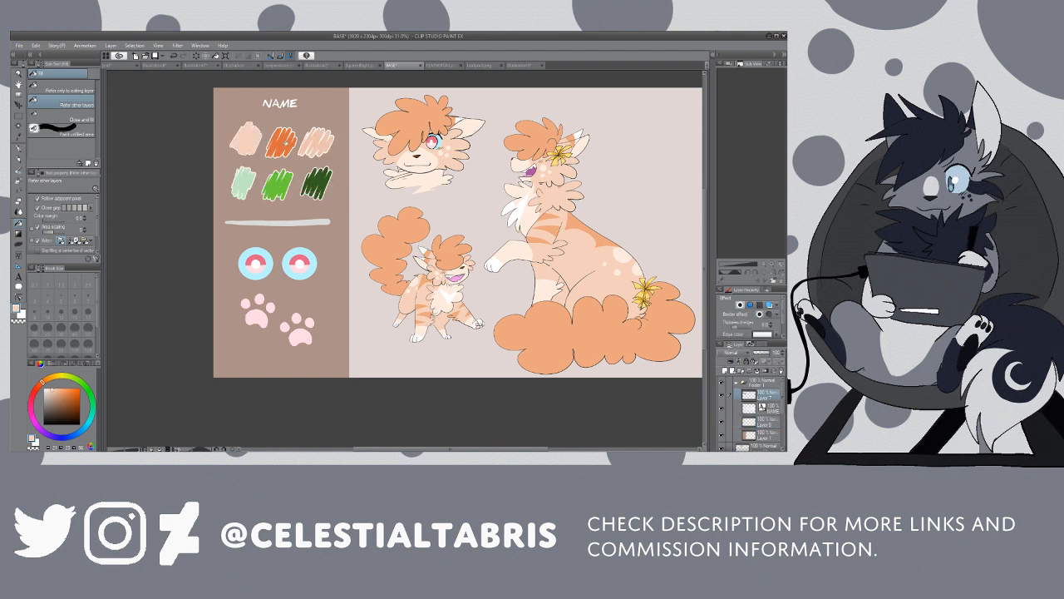
# Step: Sample the cream from the headshot's muzzle and fill the orange palette swatch with it
pyautogui.press('i')
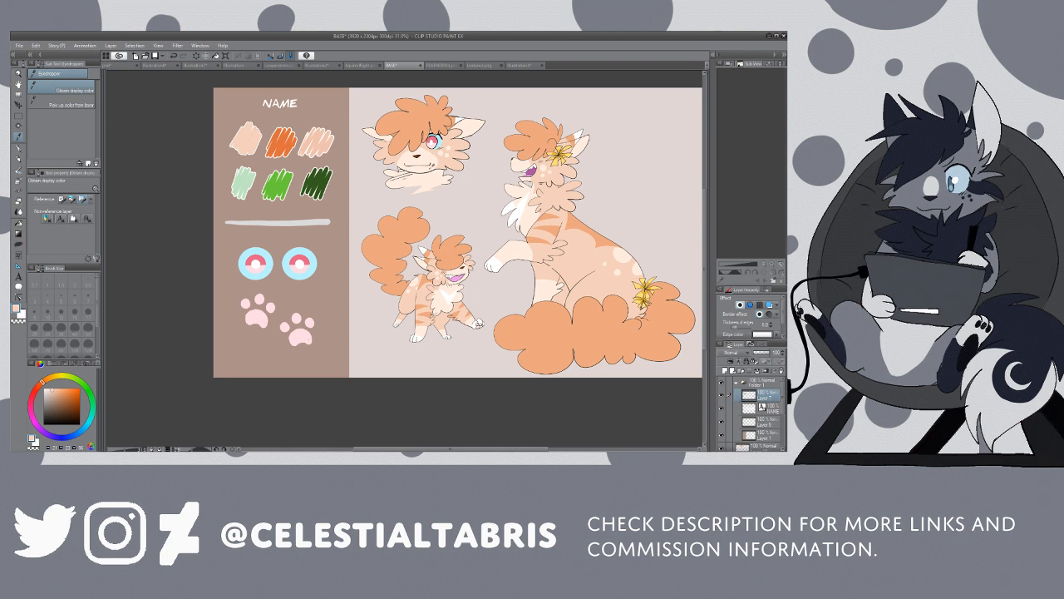
pyautogui.click(433, 170)
pyautogui.press('g')
pyautogui.click(279, 142)
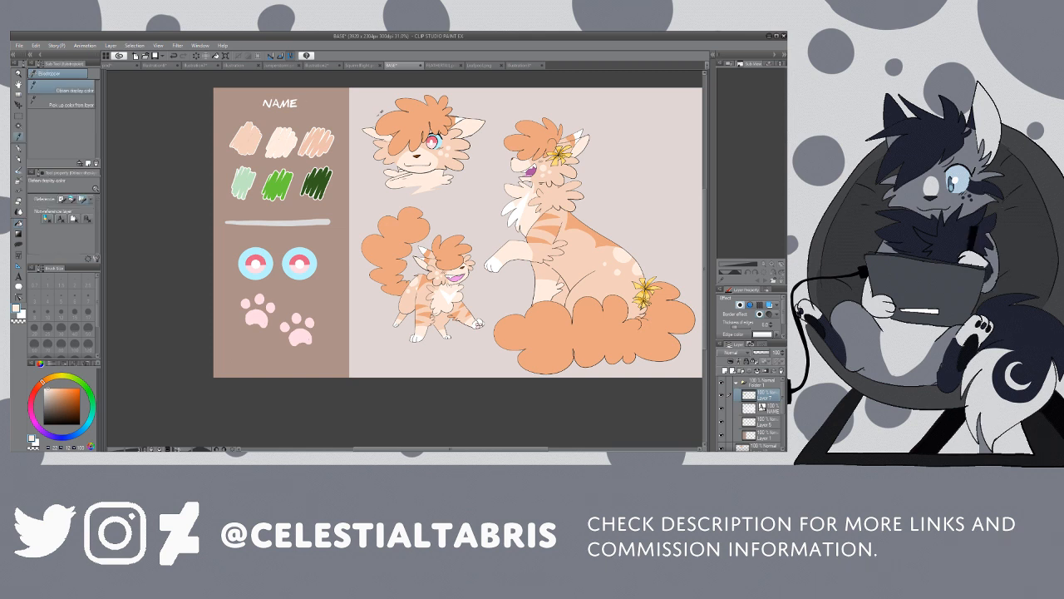
# Step: Sample the orange of the headshot's hair and fill all parts of the third swatch in the palette's upper row
pyautogui.keyDown('alt'); pyautogui.click(396, 123); pyautogui.keyUp('alt')
pyautogui.click(326, 144)
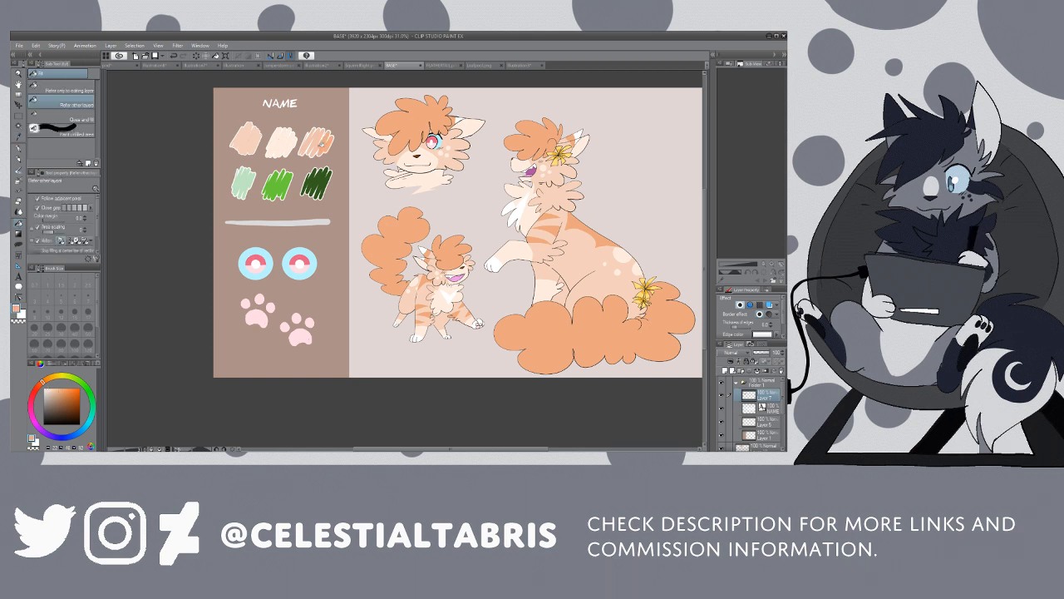
pyautogui.click(316, 145)
pyautogui.click(314, 140)
pyautogui.click(308, 141)
# Step: Sample the white from the sitting cat's ear and fill the pale green palette swatch with it
pyautogui.press('alt')
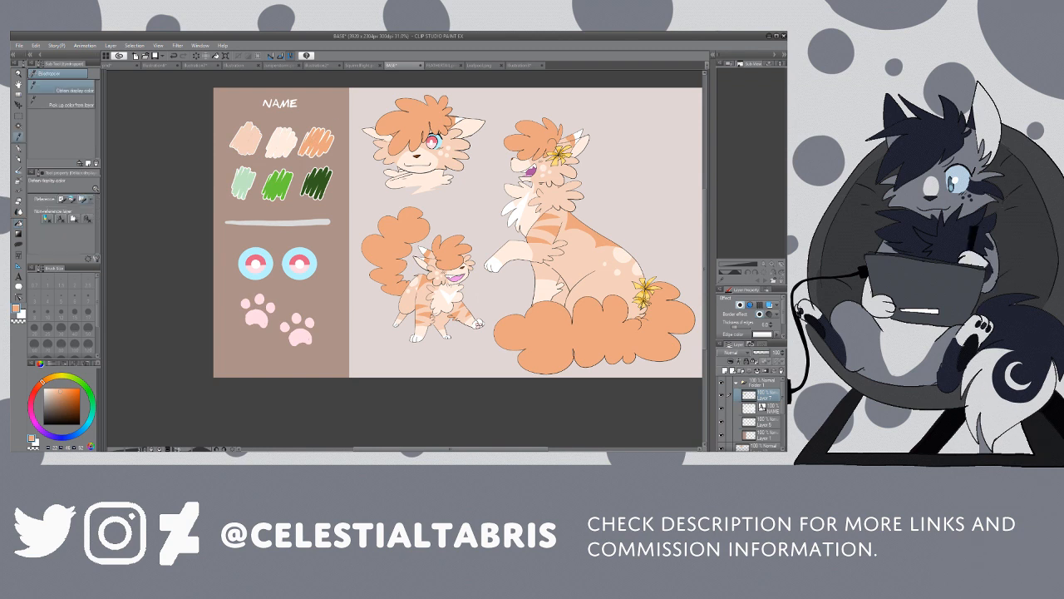
pyautogui.click(578, 136)
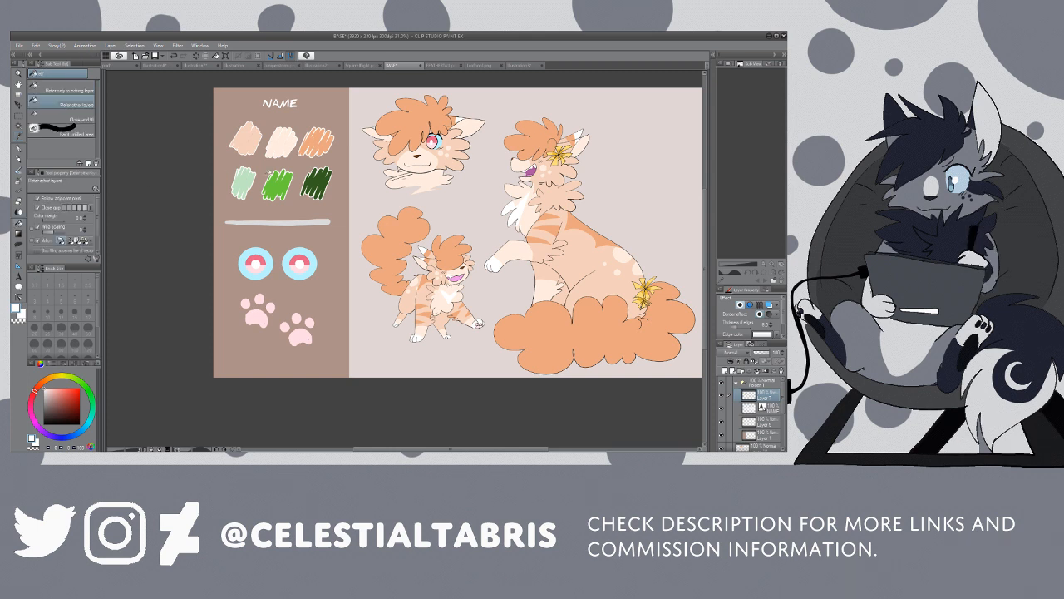
pyautogui.click(247, 179)
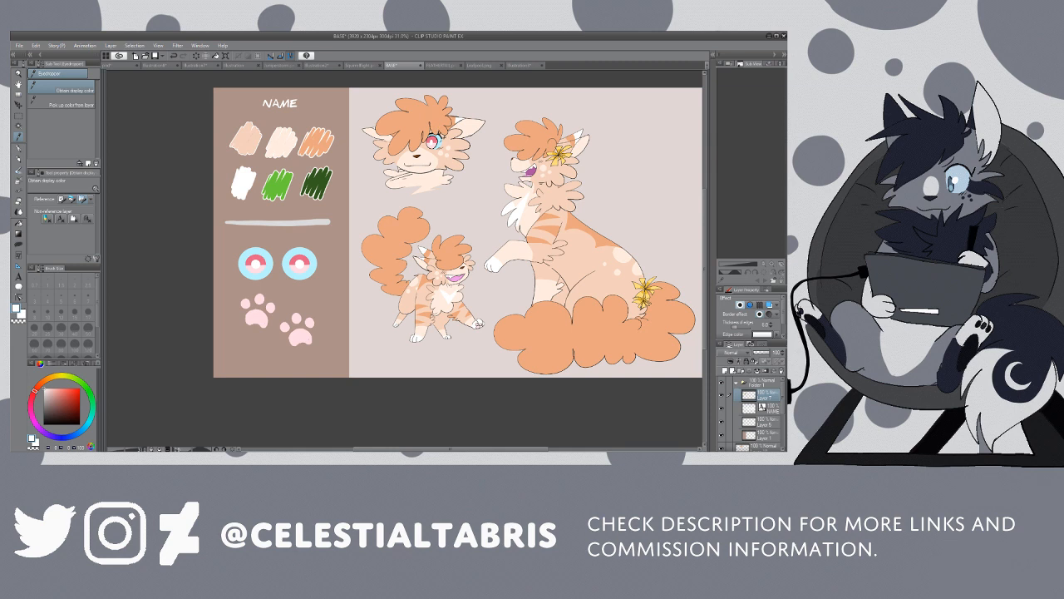
# Step: Sample the light blue from the headshot's eye and fill only the bright green palette swatch with it
pyautogui.click(441, 138)
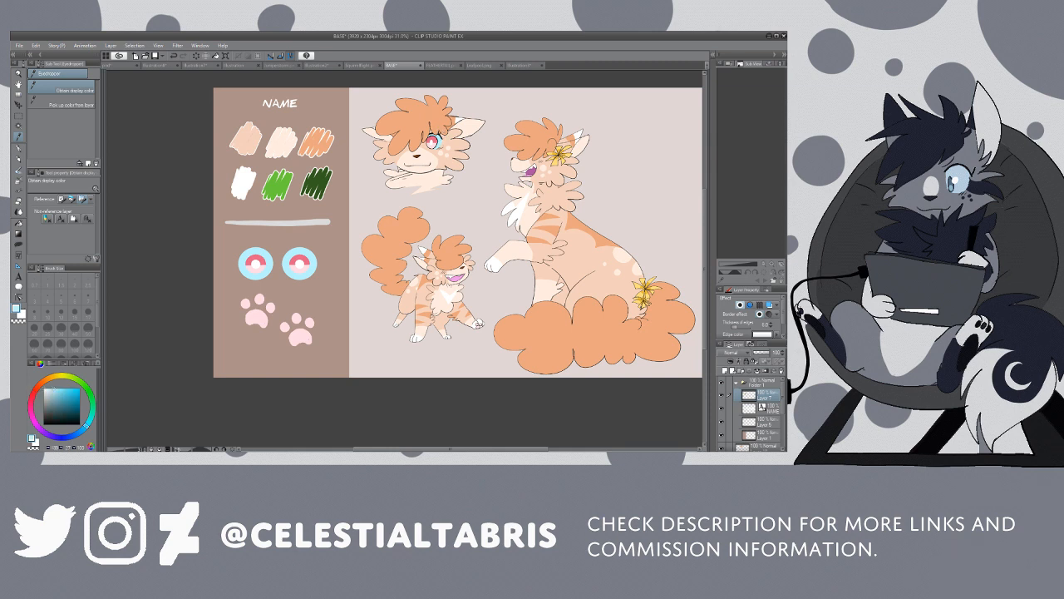
pyautogui.press('g')
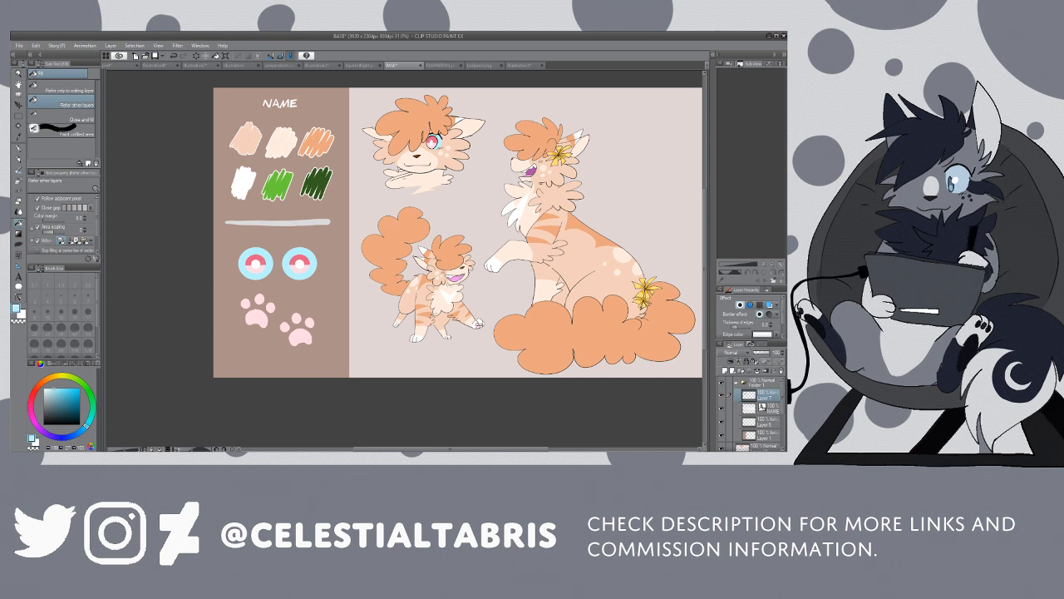
pyautogui.click(277, 179)
pyautogui.click(322, 179)
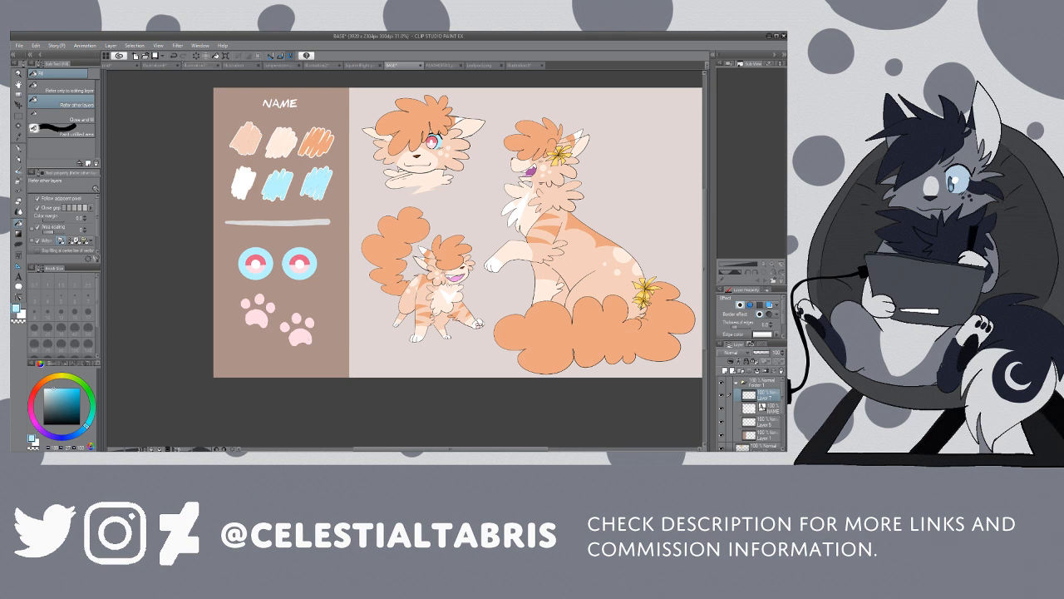
pyautogui.hotkey('ctrl', 'z')
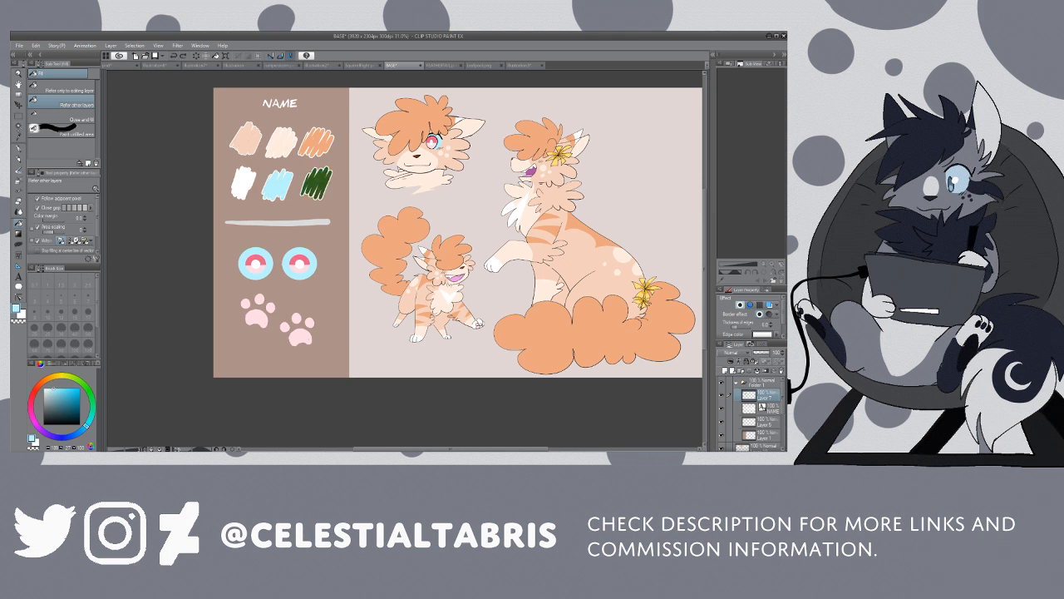
# Step: Sample the pale pink from the headshot's iris and fill the dark green palette swatch with it
pyautogui.press('i')
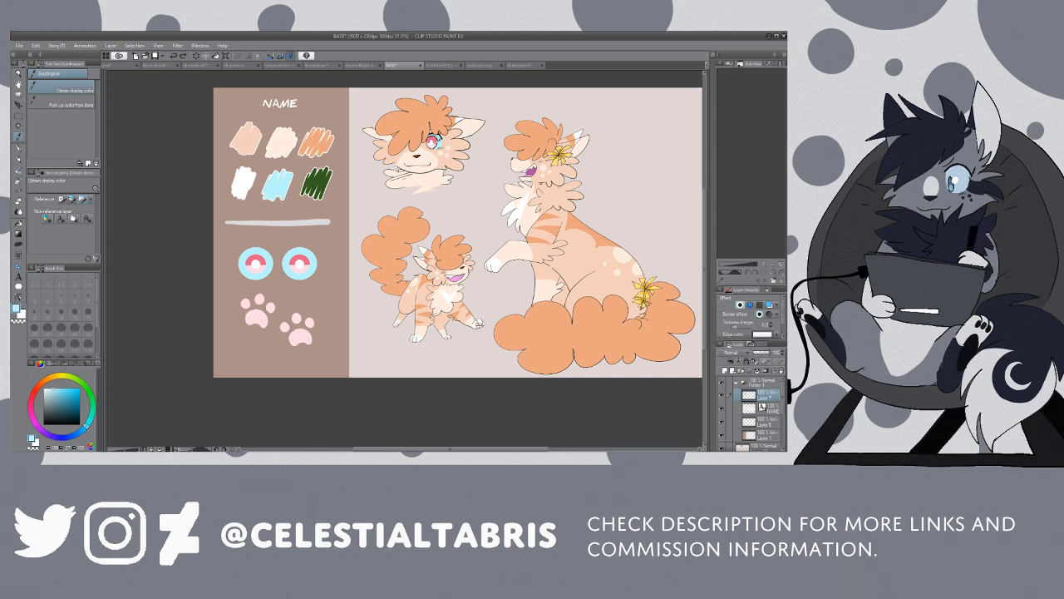
pyautogui.click(432, 146)
pyautogui.press('g')
pyautogui.click(326, 180)
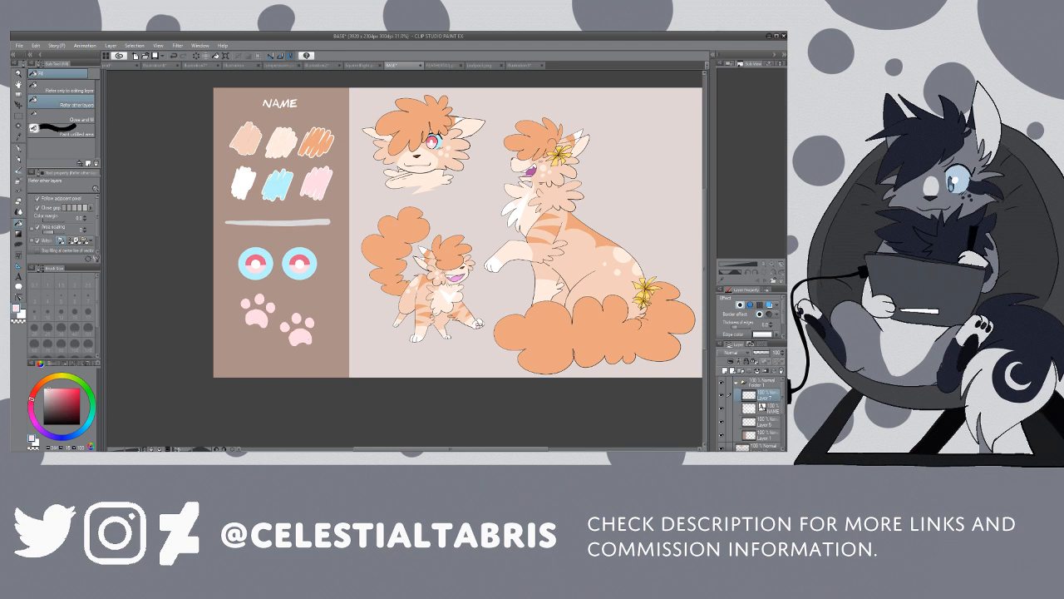
# Step: Scale the palette swatches down proportionally to about 80%, keeping their lower-left corner in place
pyautogui.hotkey('ctrl', 't')
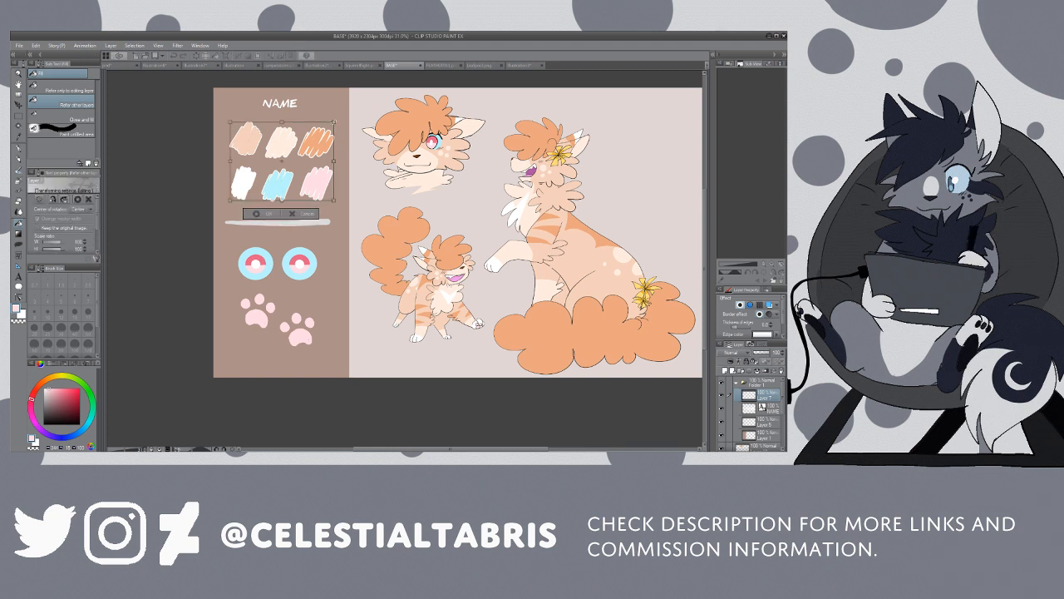
pyautogui.moveTo(335, 121); pyautogui.dragTo(314, 138)
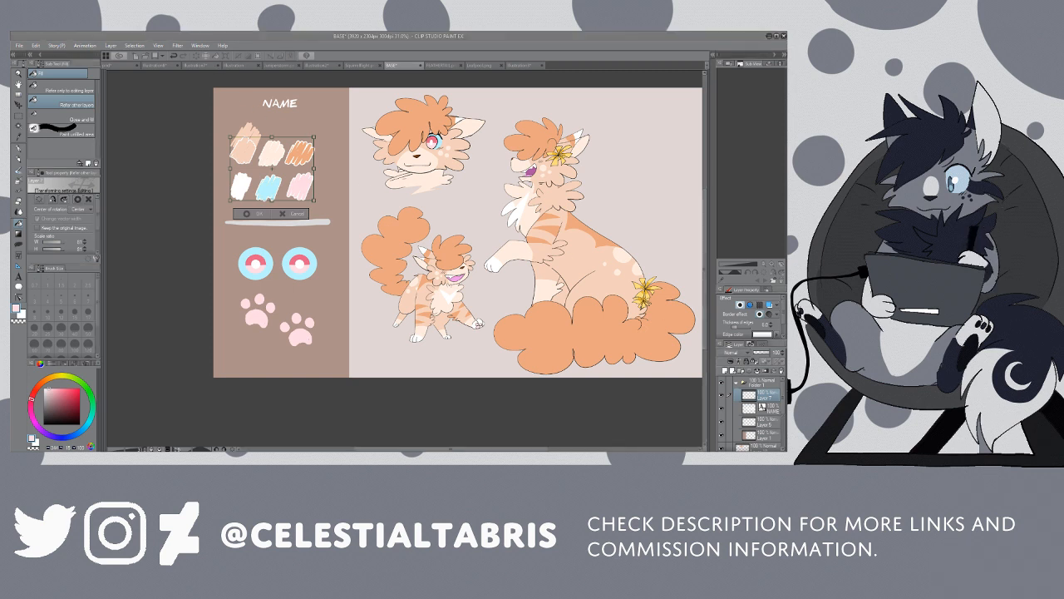
pyautogui.press('Return')
# Step: Toggle the visibility of individual layers to find the one holding the leftover peach swatch in the sidebar
pyautogui.moveTo(783, 398); pyautogui.dragTo(783, 424)
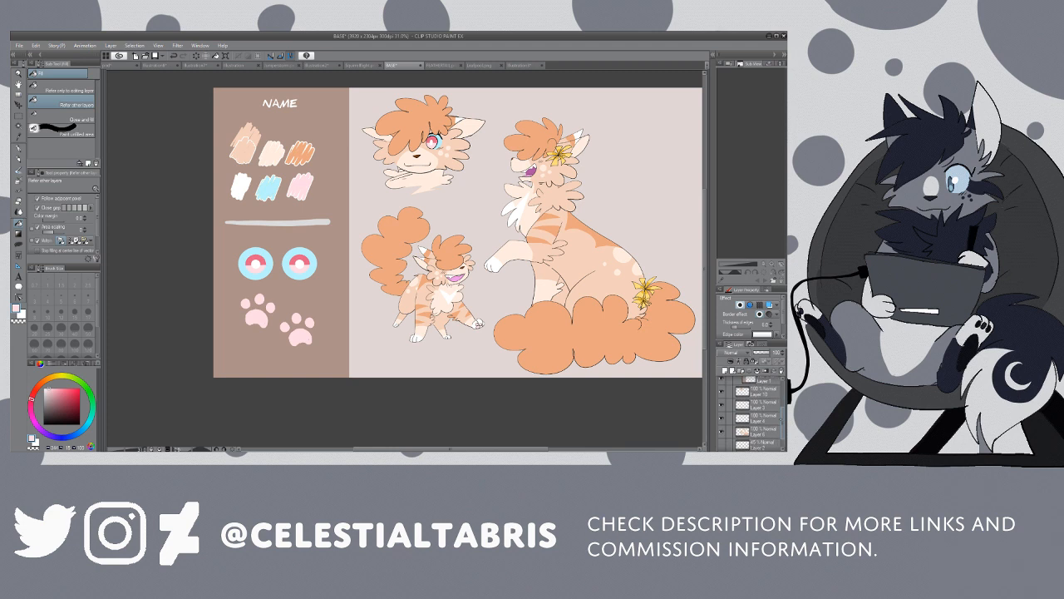
pyautogui.click(722, 432)
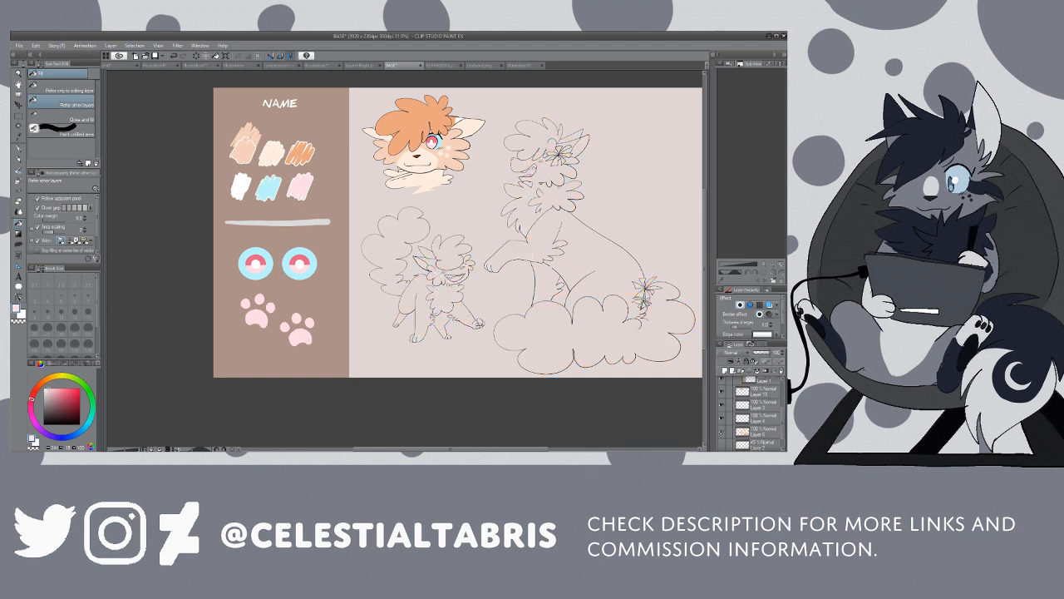
pyautogui.click(722, 431)
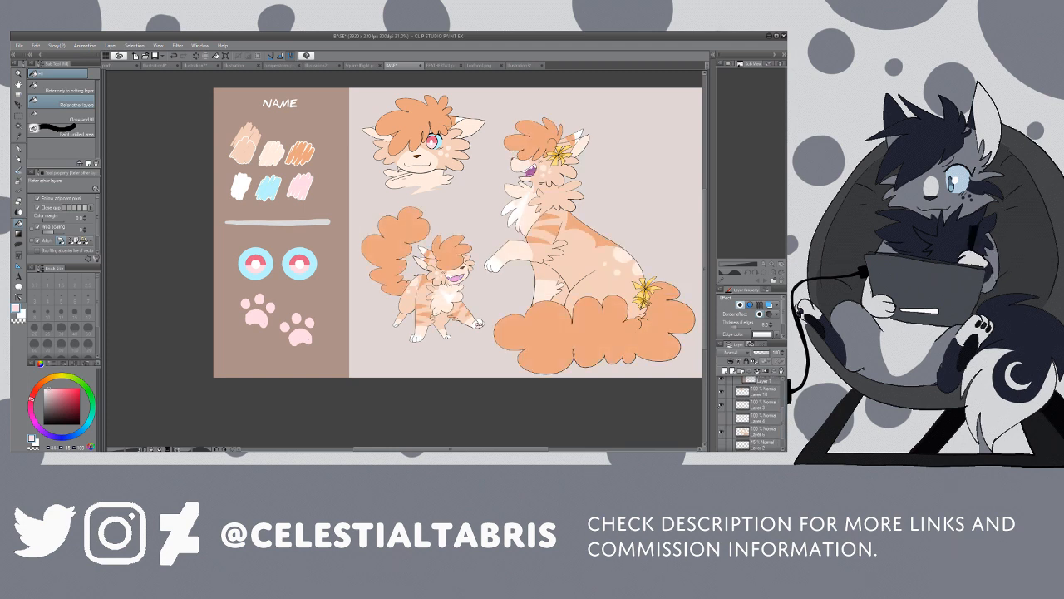
pyautogui.click(721, 432)
pyautogui.click(722, 431)
pyautogui.click(722, 391)
pyautogui.click(721, 392)
pyautogui.scroll(-1, 748, 412)
pyautogui.click(722, 418)
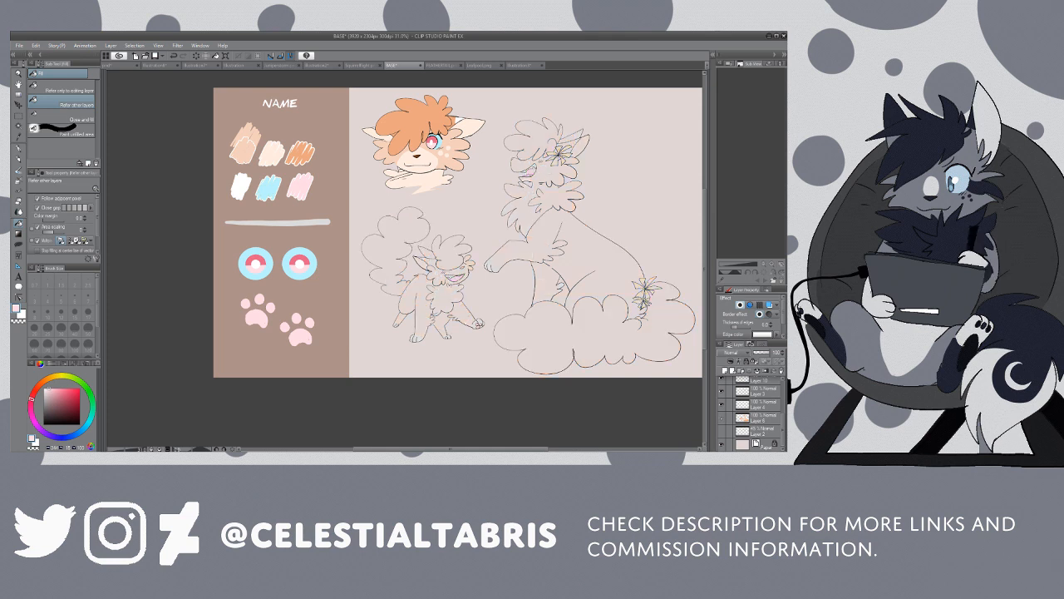
pyautogui.click(722, 419)
pyautogui.scroll(4, 724, 416)
pyautogui.click(721, 413)
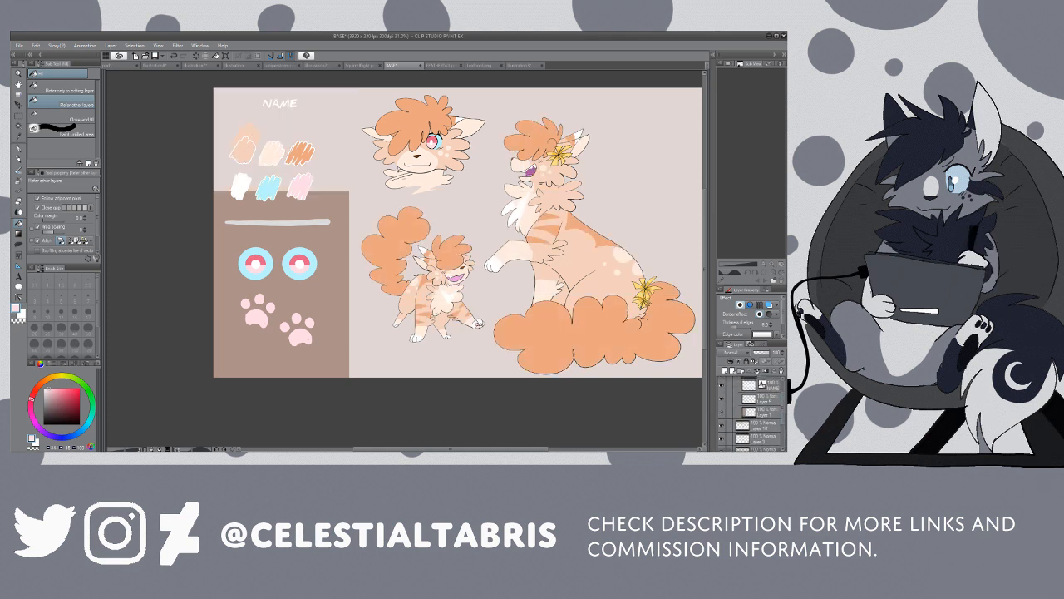
pyautogui.click(722, 413)
pyautogui.click(722, 399)
pyautogui.click(722, 399)
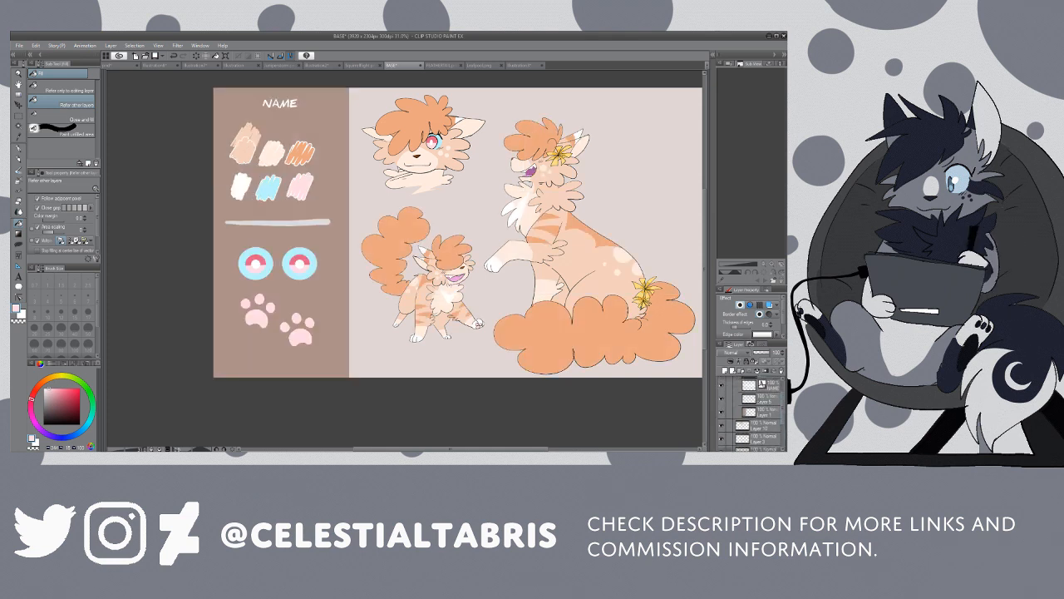
# Step: Erase the leftover peach strokes sticking out above the first palette swatch, on the layer that holds them
pyautogui.click(761, 398)
pyautogui.press('e')
pyautogui.moveTo(239, 131)
pyautogui.mouseDown()
pyautogui.moveTo(252, 132)
pyautogui.moveTo(234, 141)
pyautogui.moveTo(252, 125)
pyautogui.mouseUp()
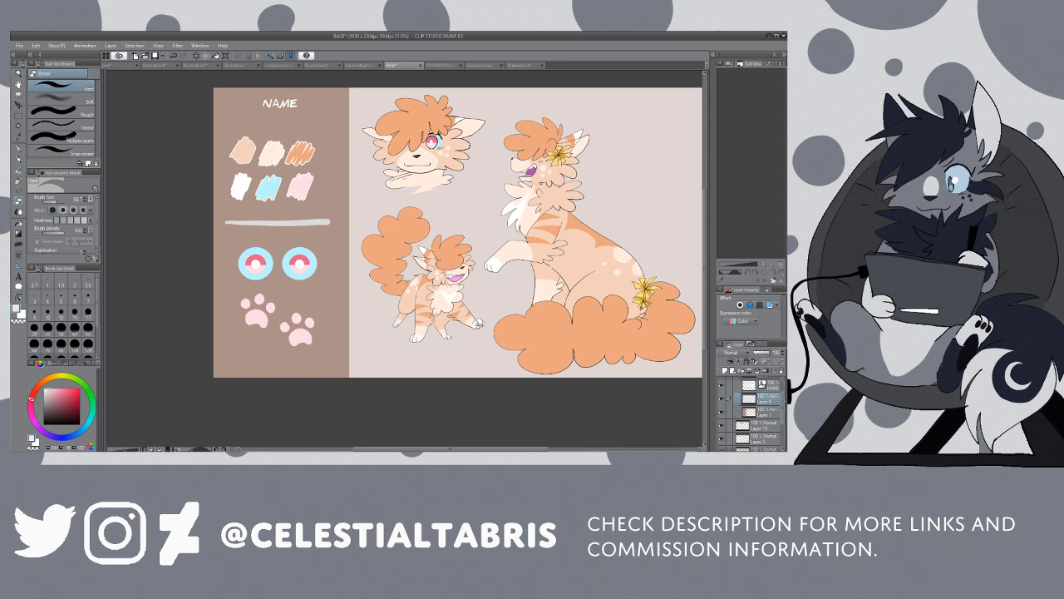
# Step: Identify the palette swatch layer and move all six swatches up and slightly right, centring them beneath the NAME heading
pyautogui.moveTo(784, 412); pyautogui.dragTo(784, 405)
pyautogui.click(721, 395)
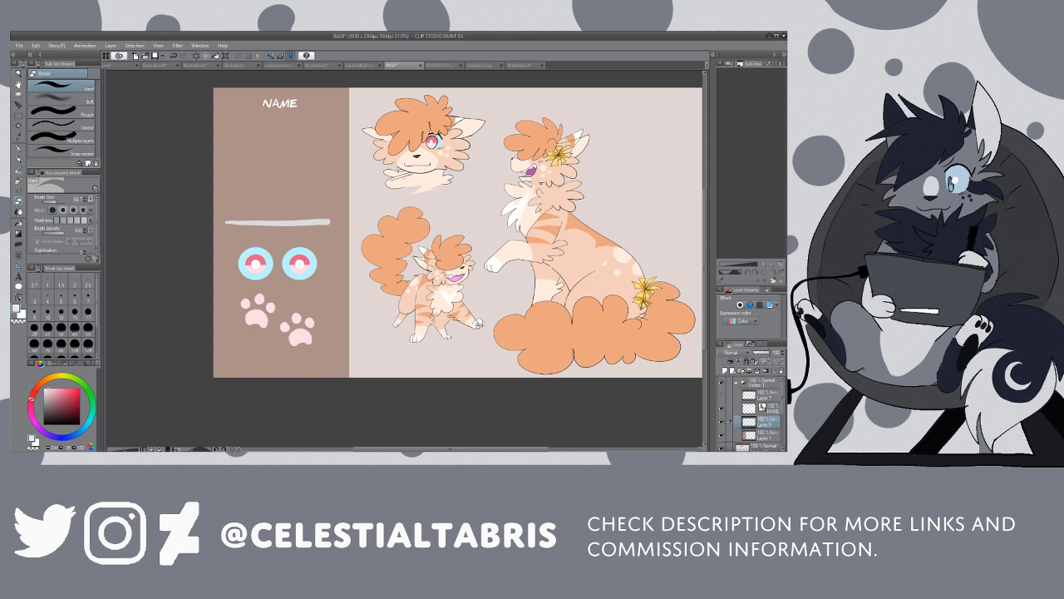
pyautogui.click(722, 395)
pyautogui.click(766, 395)
pyautogui.press('k')
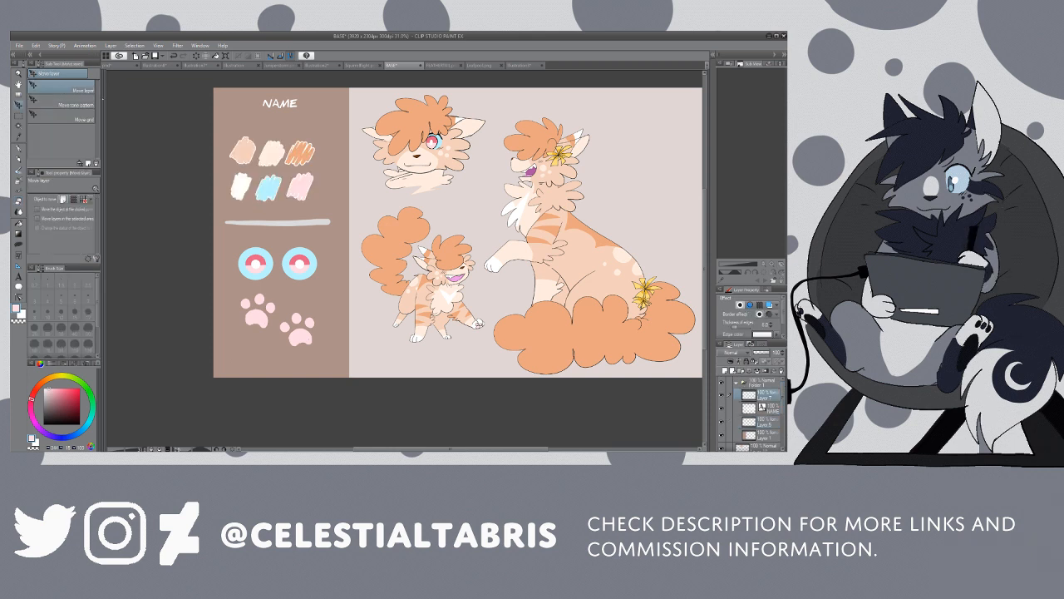
pyautogui.moveTo(293, 178); pyautogui.dragTo(297, 158)
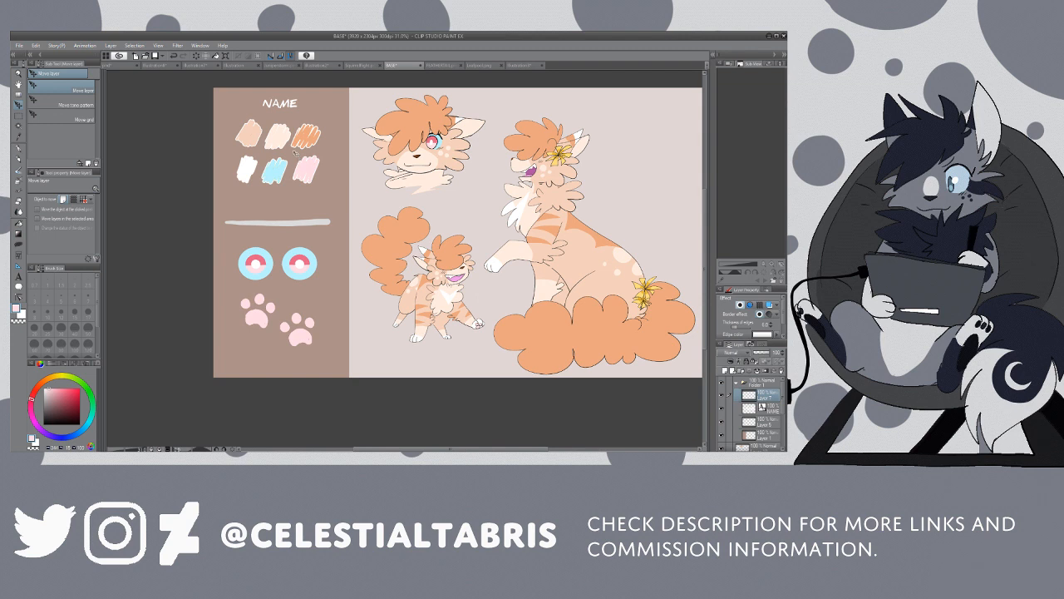
# Step: Sample the pinkish red from the sidebar's right-hand eye as the pen colour
pyautogui.press('p')
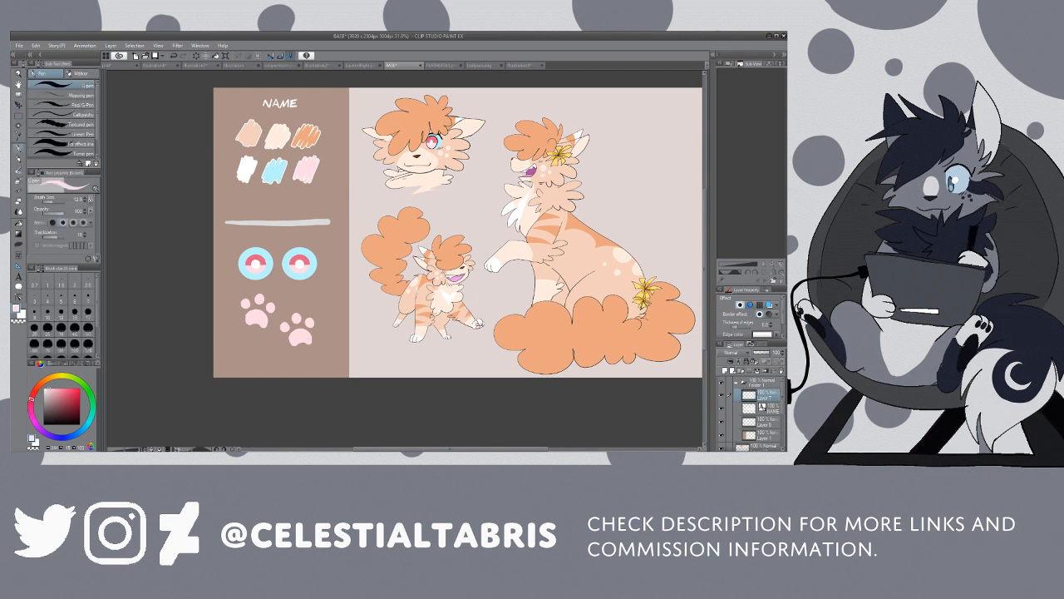
pyautogui.press('i')
pyautogui.click(299, 257)
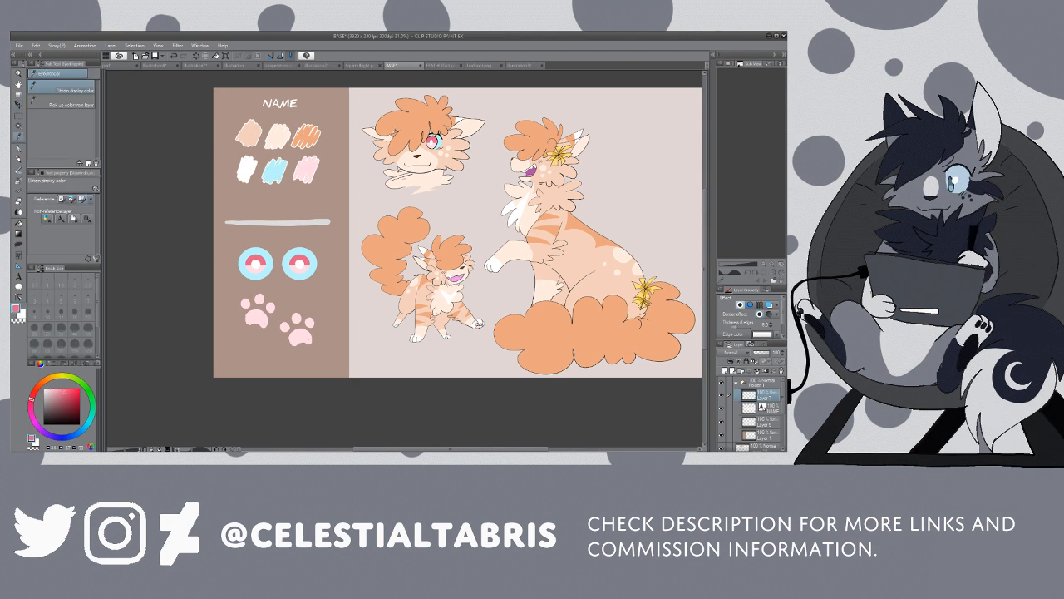
pyautogui.press('p')
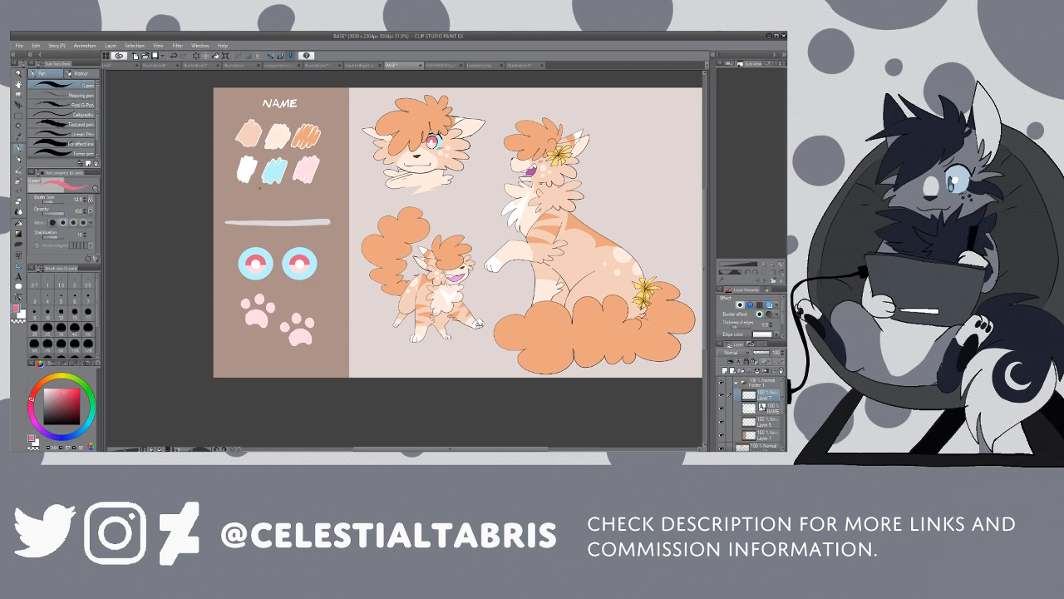
pyautogui.click(52, 203)
pyautogui.moveTo(260, 193)
pyautogui.mouseDown()
pyautogui.moveTo(268, 209)
pyautogui.moveTo(273, 196)
pyautogui.moveTo(272, 208)
pyautogui.moveTo(289, 203)
pyautogui.moveTo(251, 199)
pyautogui.mouseUp()
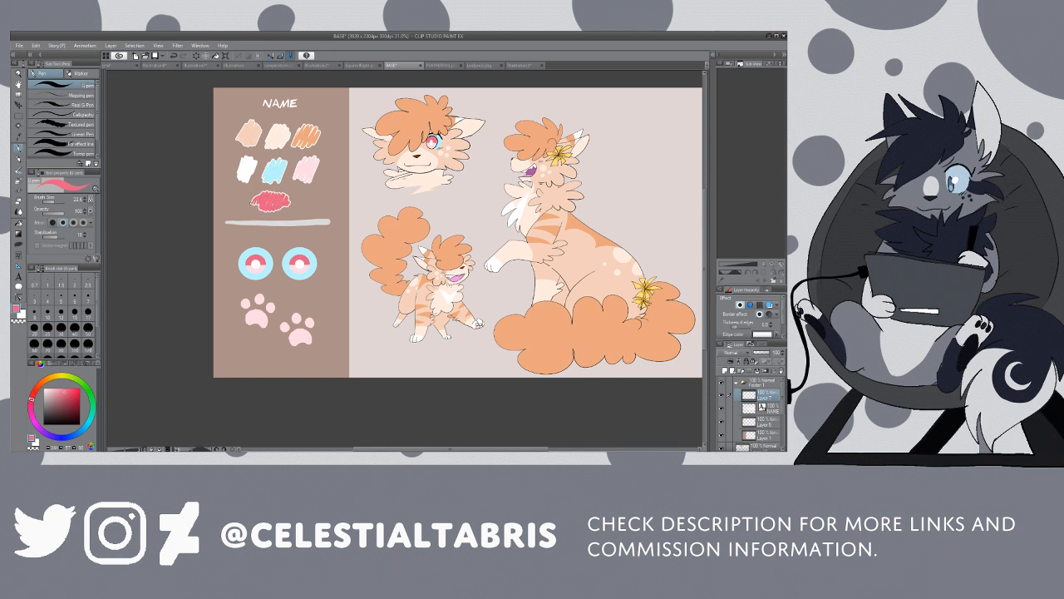
pyautogui.hotkey('ctrl', 'z')
pyautogui.moveTo(259, 203); pyautogui.dragTo(250, 200)
pyautogui.press('k')
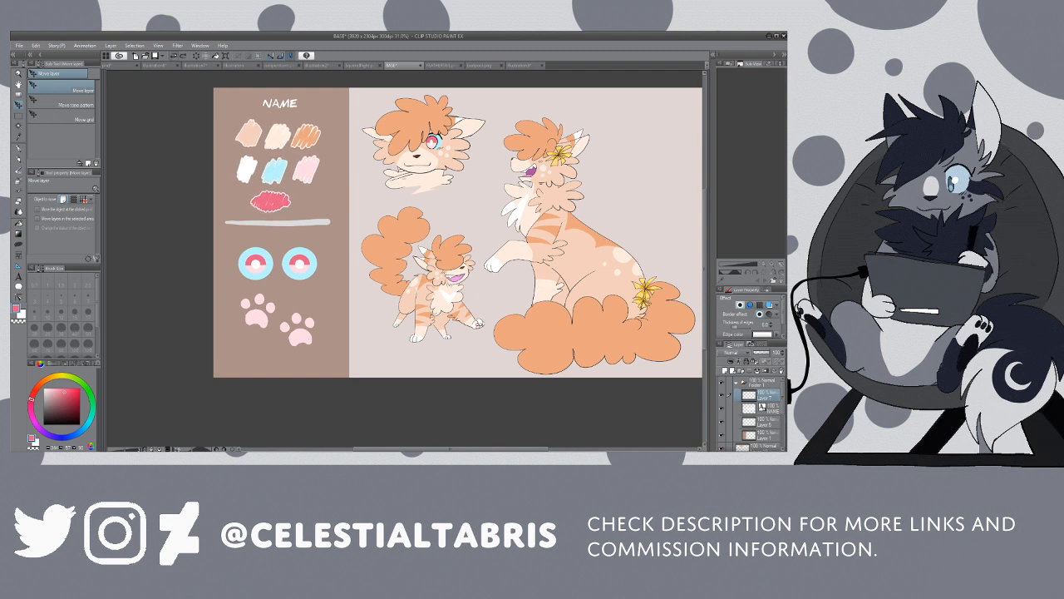
# Step: Paint a pinkish-red scribbled swatch with a thicker pen beneath the light blue swatch and trim its edges with the eraser
pyautogui.press('p')
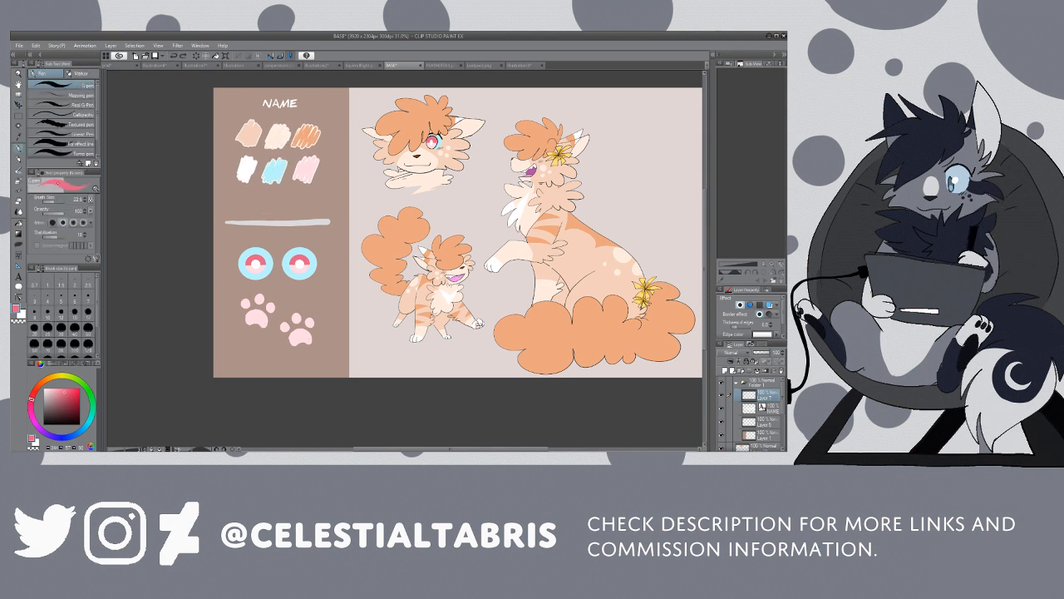
pyautogui.click(57, 201)
pyautogui.moveTo(266, 194)
pyautogui.mouseDown()
pyautogui.moveTo(258, 207)
pyautogui.moveTo(289, 200)
pyautogui.mouseUp()
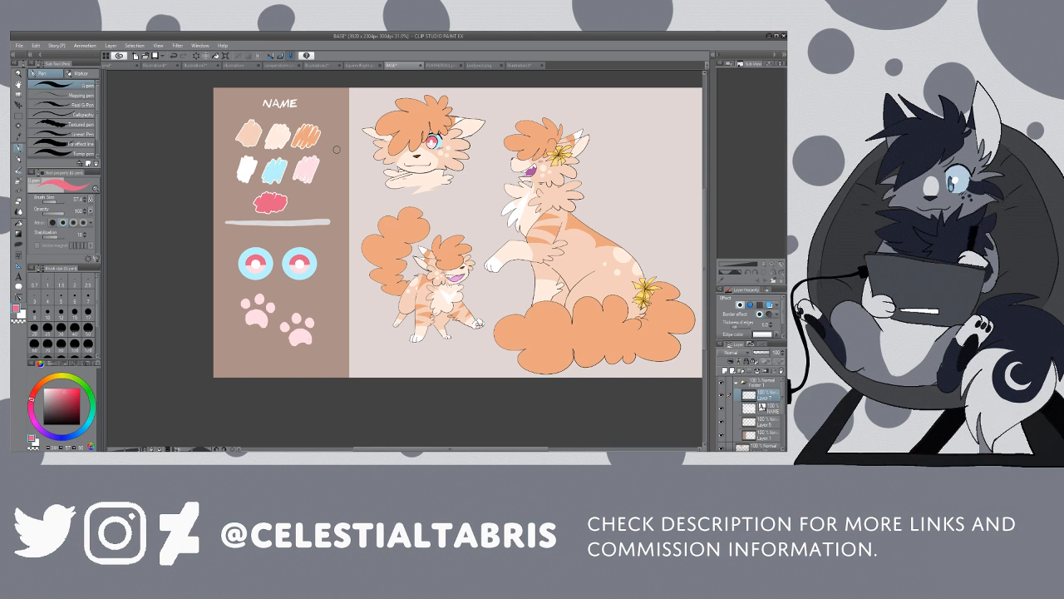
pyautogui.press('e')
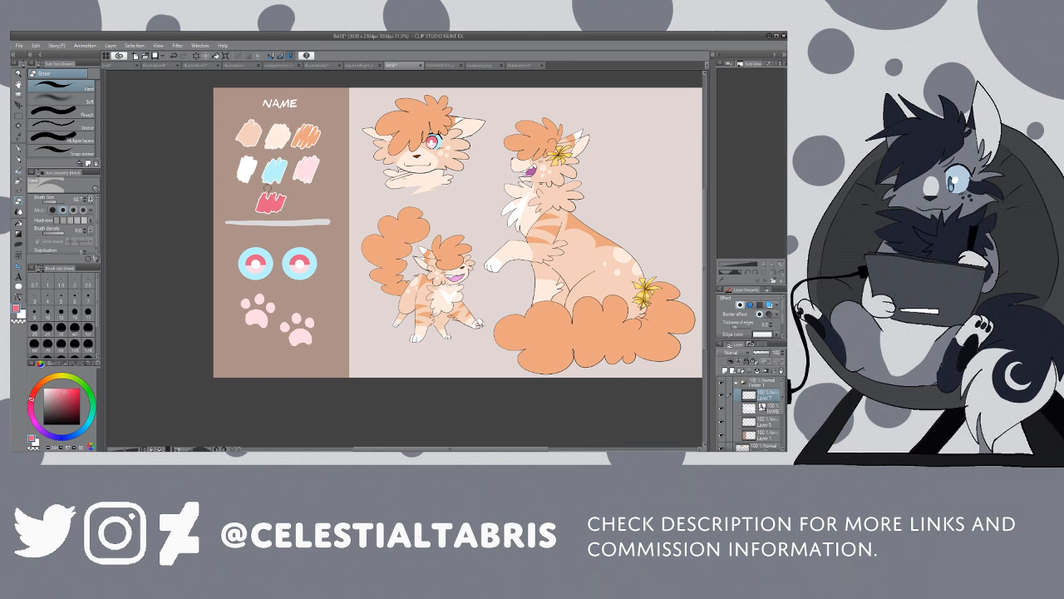
pyautogui.moveTo(254, 208)
pyautogui.mouseDown()
pyautogui.moveTo(264, 196)
pyautogui.moveTo(272, 211)
pyautogui.moveTo(289, 200)
pyautogui.moveTo(263, 208)
pyautogui.moveTo(270, 192)
pyautogui.moveTo(278, 210)
pyautogui.moveTo(280, 199)
pyautogui.mouseUp()
pyautogui.press('p')
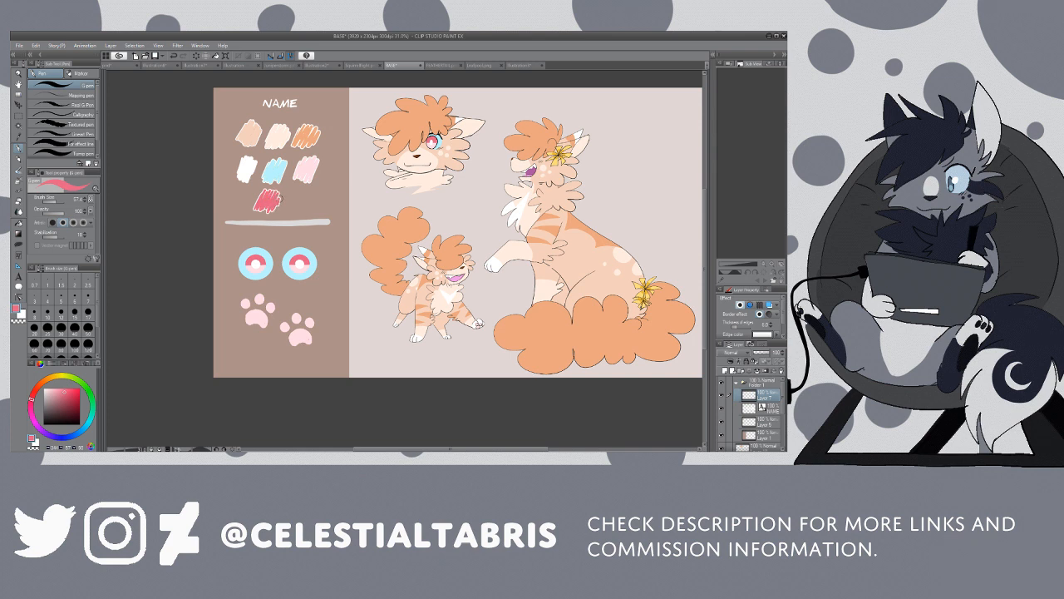
# Step: Review the whole reference sheet and toggle the sidebar folder and individual layers to check what each one contains
pyautogui.scroll(-1, 357, 121)
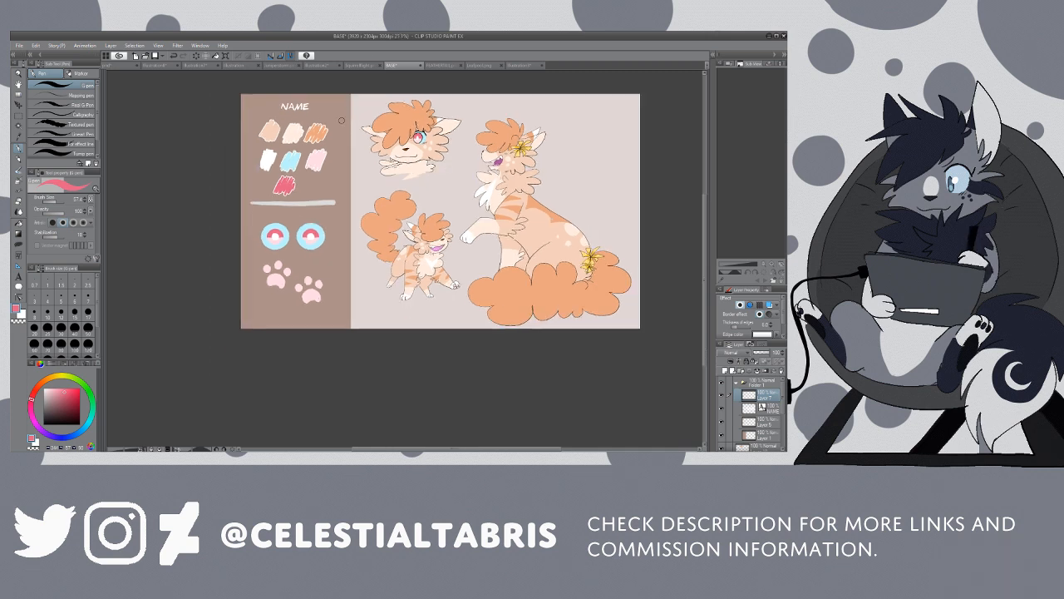
pyautogui.scroll(1, 341, 120)
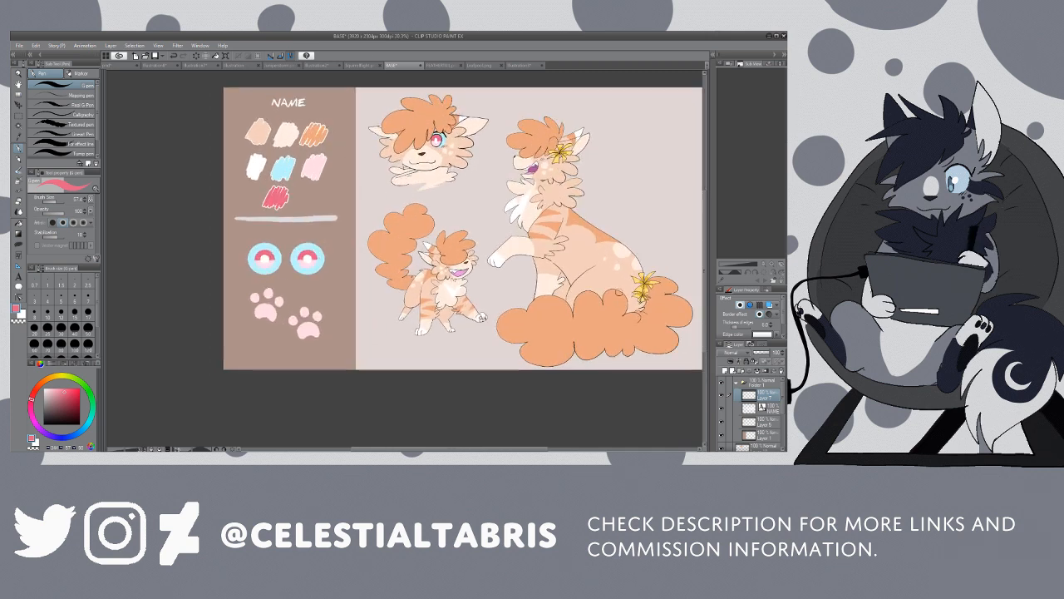
pyautogui.click(733, 383)
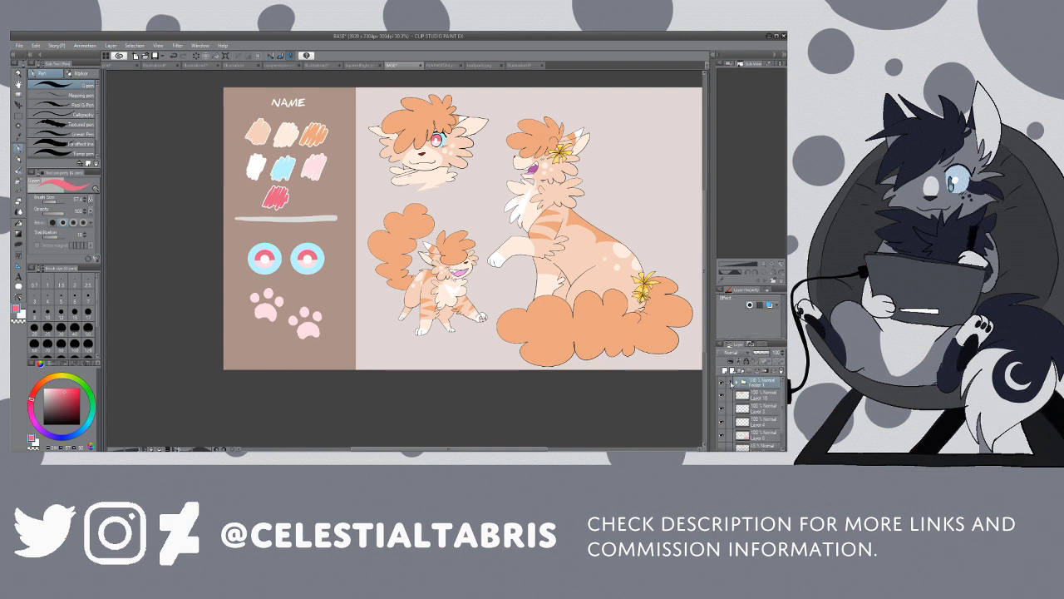
pyautogui.click(723, 383)
pyautogui.click(722, 383)
pyautogui.click(723, 409)
pyautogui.click(724, 409)
pyautogui.click(723, 422)
pyautogui.click(723, 435)
pyautogui.click(723, 435)
pyautogui.scroll(-2, 723, 416)
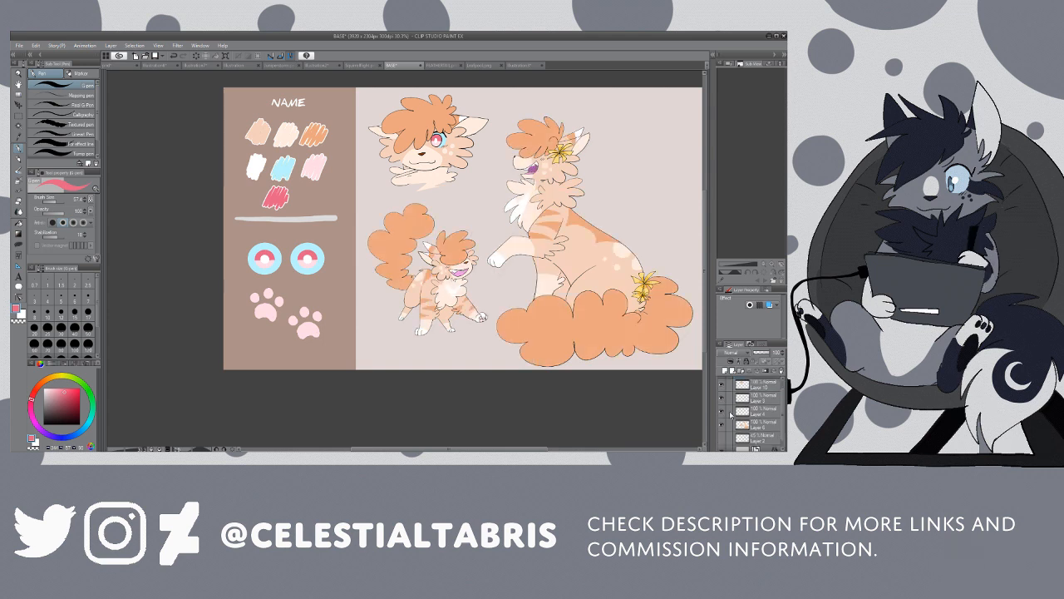
pyautogui.scroll(2, 725, 402)
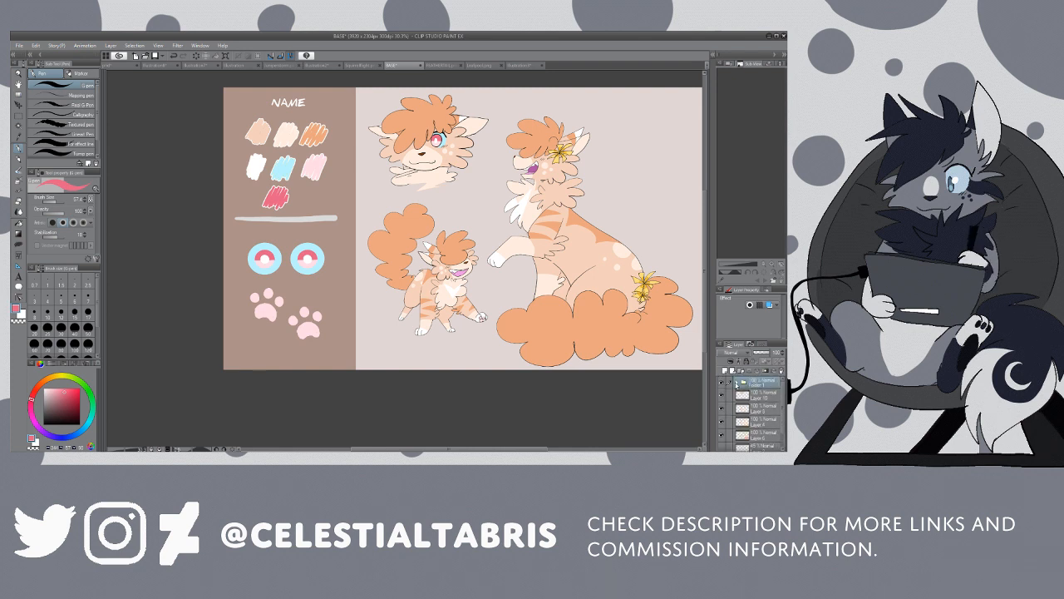
pyautogui.click(737, 383)
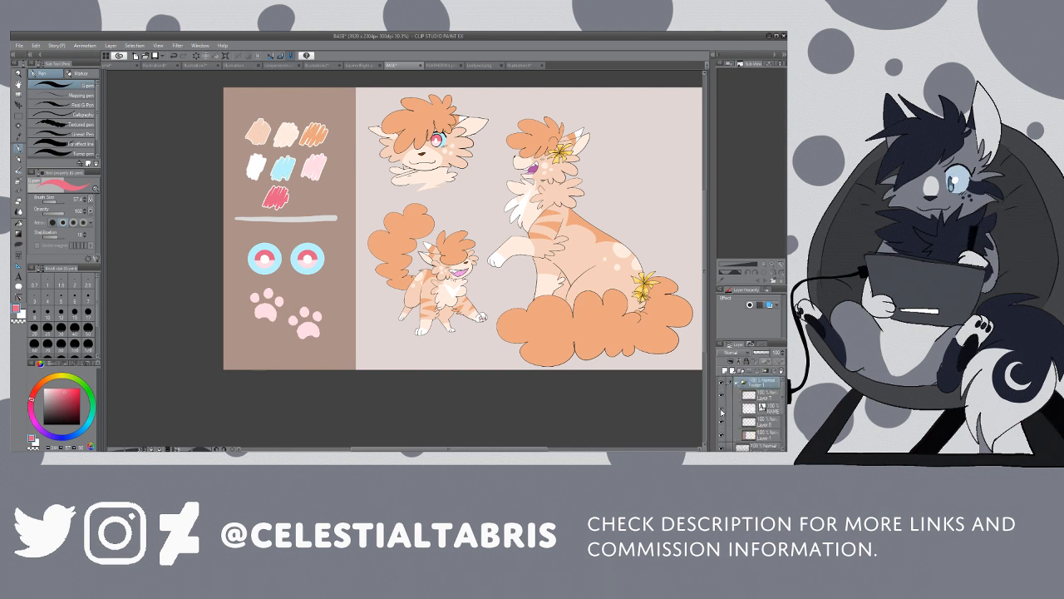
pyautogui.click(731, 408)
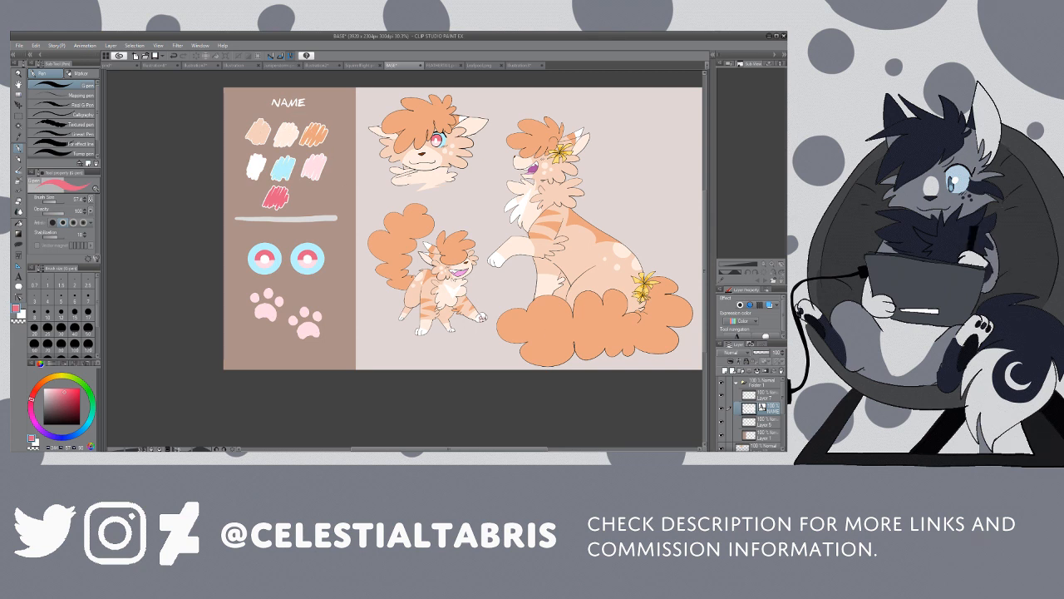
pyautogui.click(759, 397)
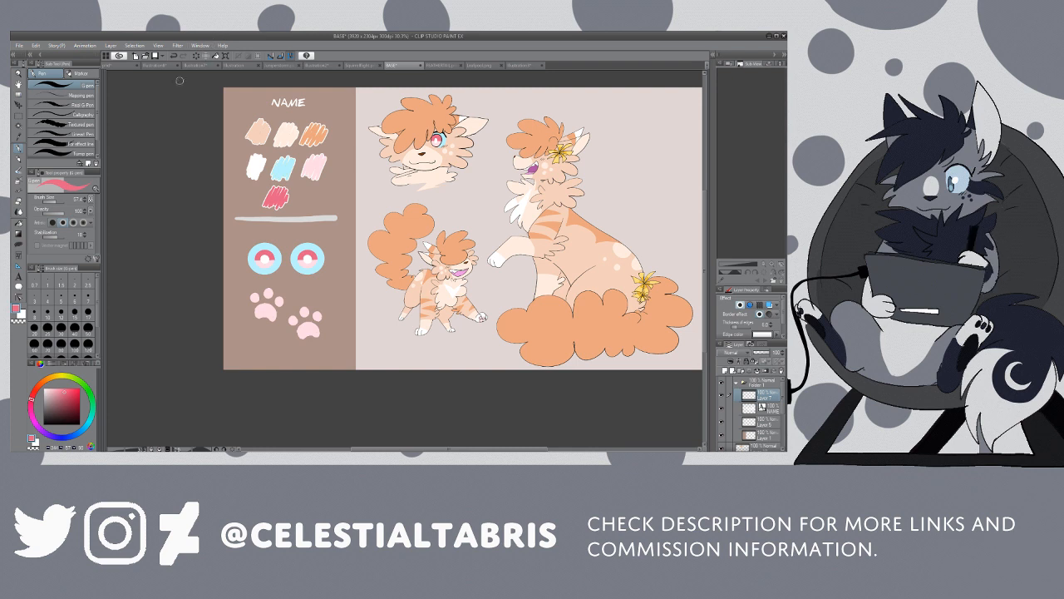
# Step: Open the NAME heading in the sidebar for text editing and delete its placeholder text
pyautogui.click(18, 275)
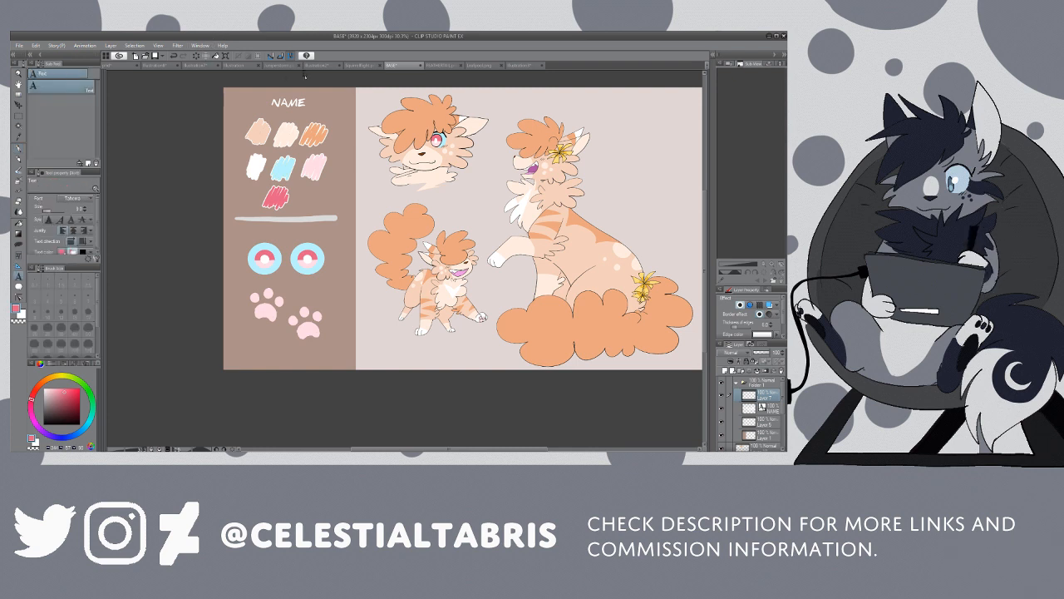
pyautogui.click(290, 103)
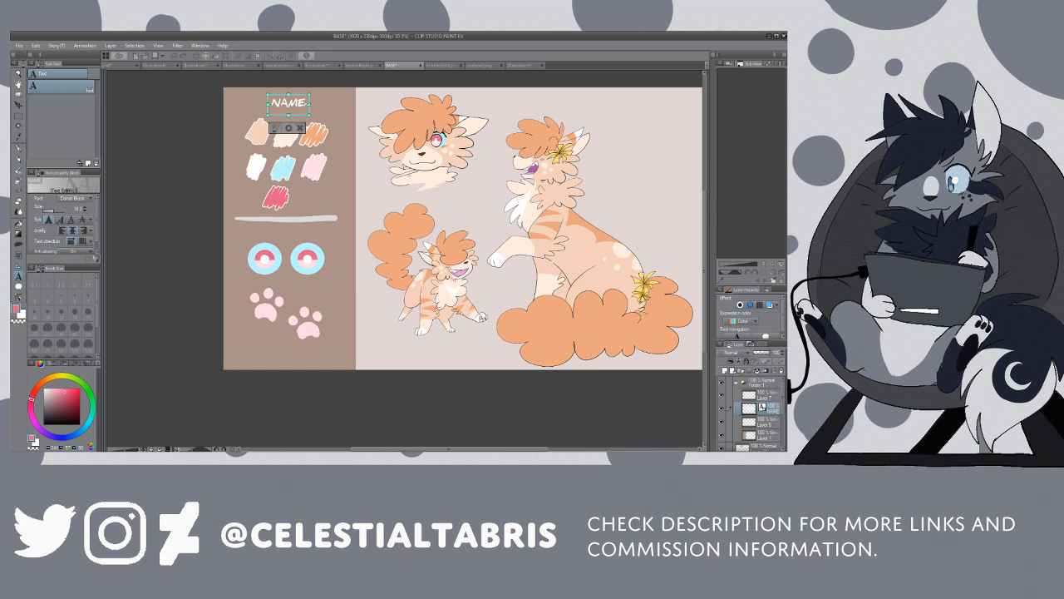
pyautogui.press('BackSpace')
pyautogui.press('BackSpace')
pyautogui.press('BackSpace')
pyautogui.press('BackSpace')
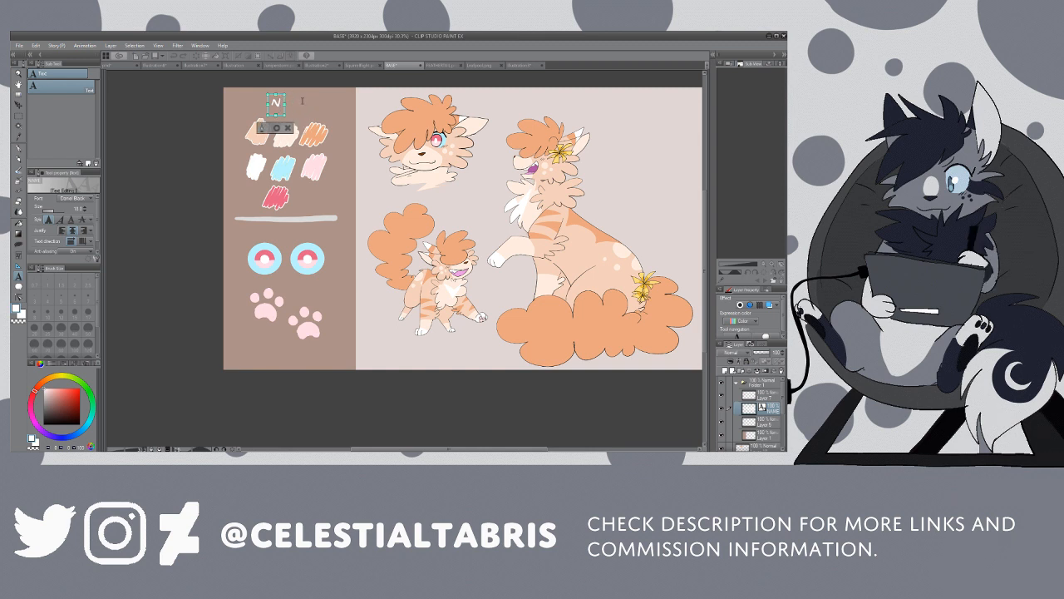
pyautogui.press('BackSpace')
pyautogui.write('Dande')
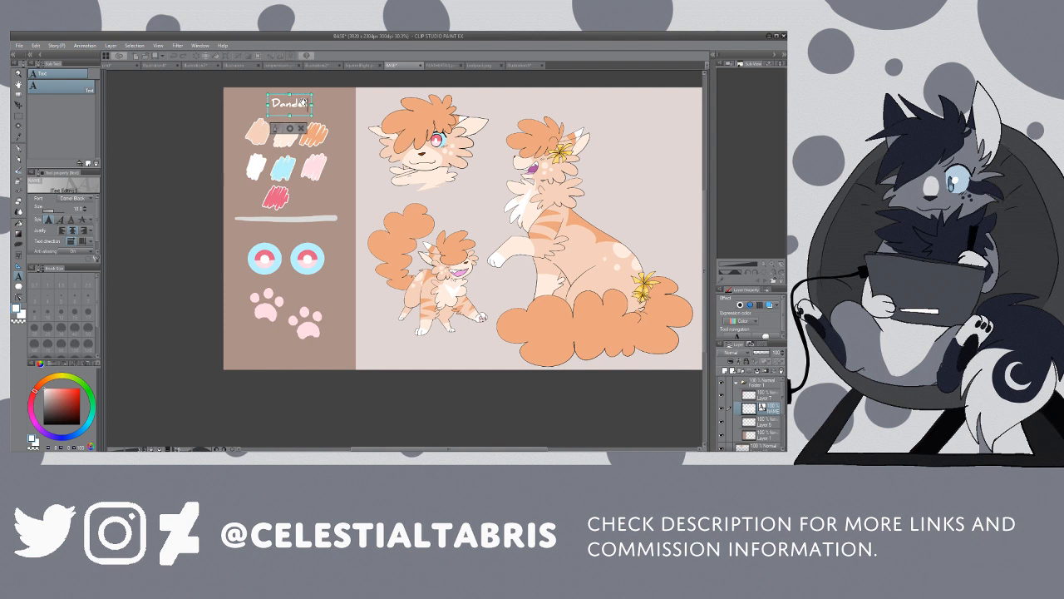
pyautogui.write('l')
pyautogui.press('BackSpace')
pyautogui.press('BackSpace')
pyautogui.press('BackSpace')
pyautogui.press('BackSpace')
pyautogui.press('BackSpace')
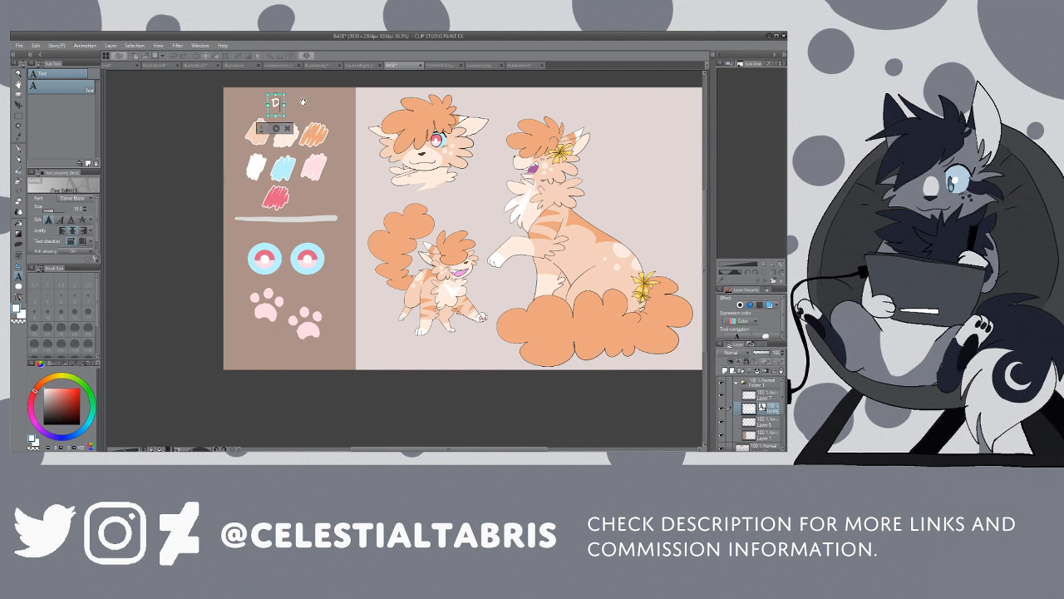
# Step: Enter the character's name in capitals as the sidebar heading, up to "DANDELIO", correcting the misspelt ending
pyautogui.write('ANDELION')
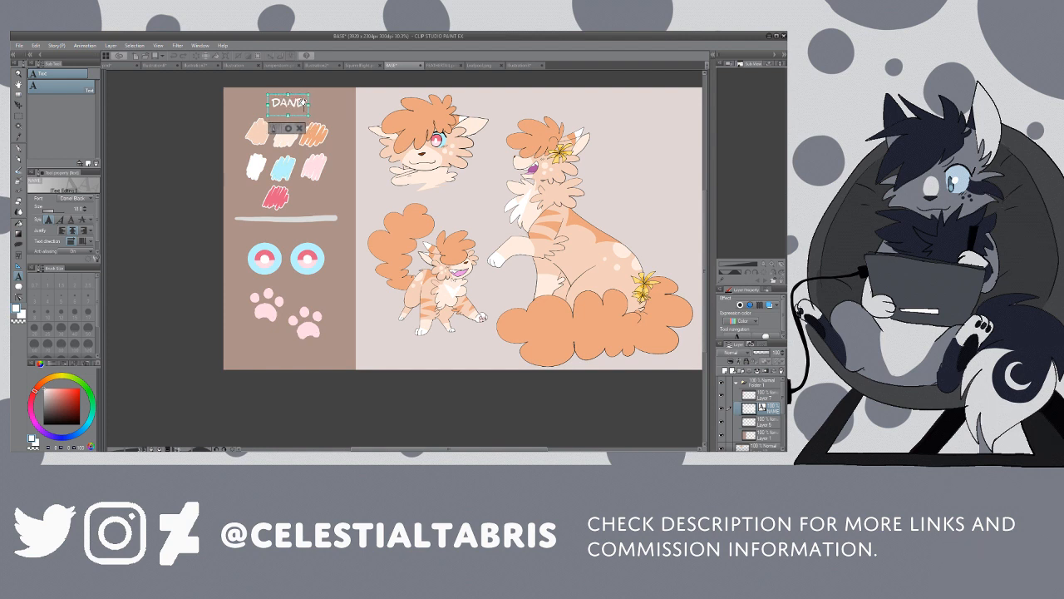
pyautogui.write('o')
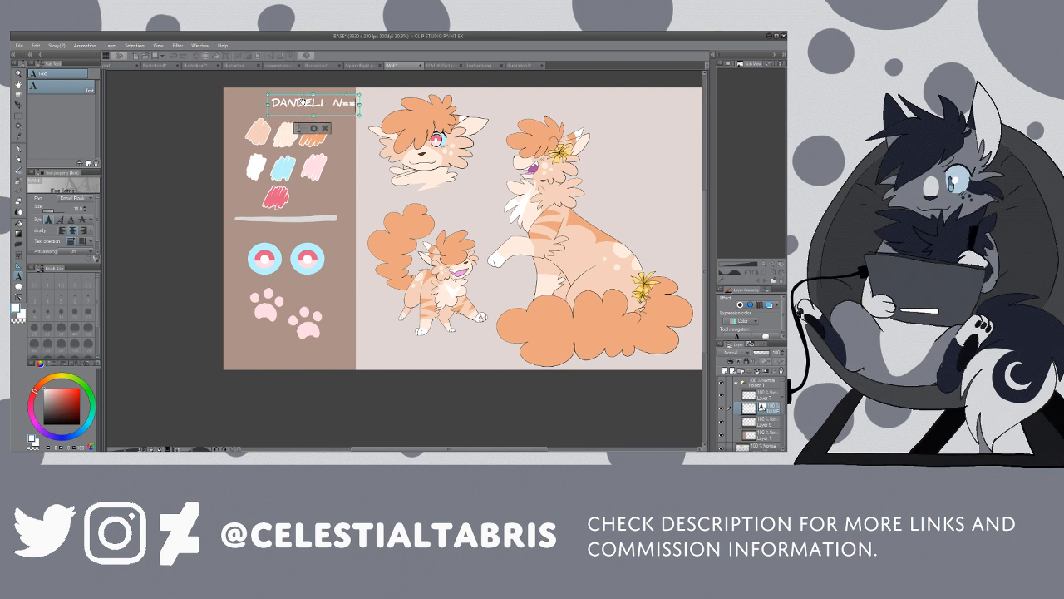
pyautogui.press('BackSpace')
pyautogui.press('BackSpace')
pyautogui.press('BackSpace')
pyautogui.write('O')
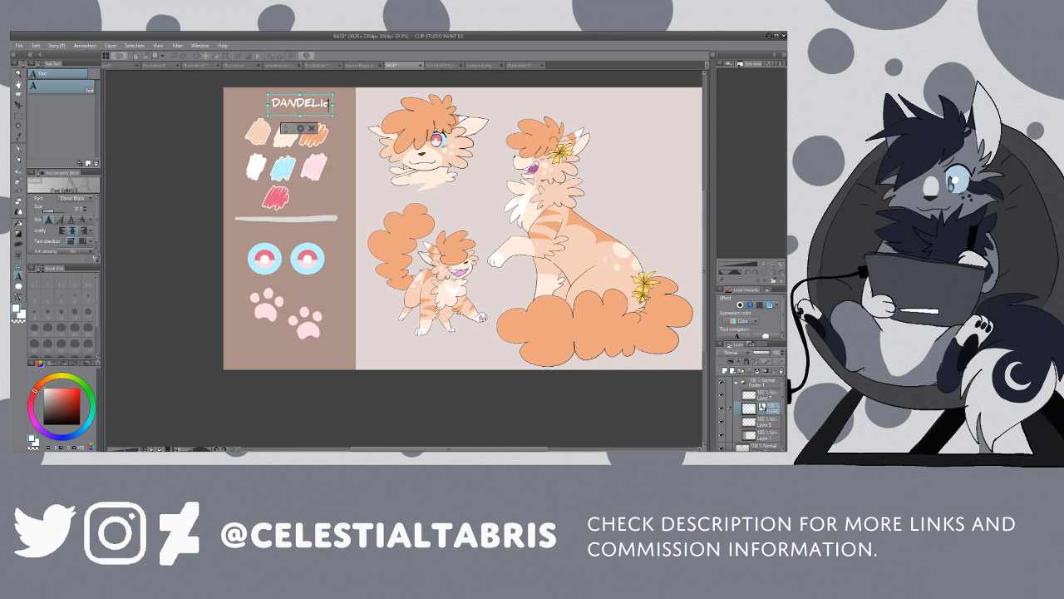
# Step: Increase the font size of the sidebar's name heading by a few small increments
pyautogui.click(87, 210)
pyautogui.click(88, 210)
pyautogui.click(87, 210)
pyautogui.click(87, 209)
pyautogui.click(87, 210)
pyautogui.click(87, 210)
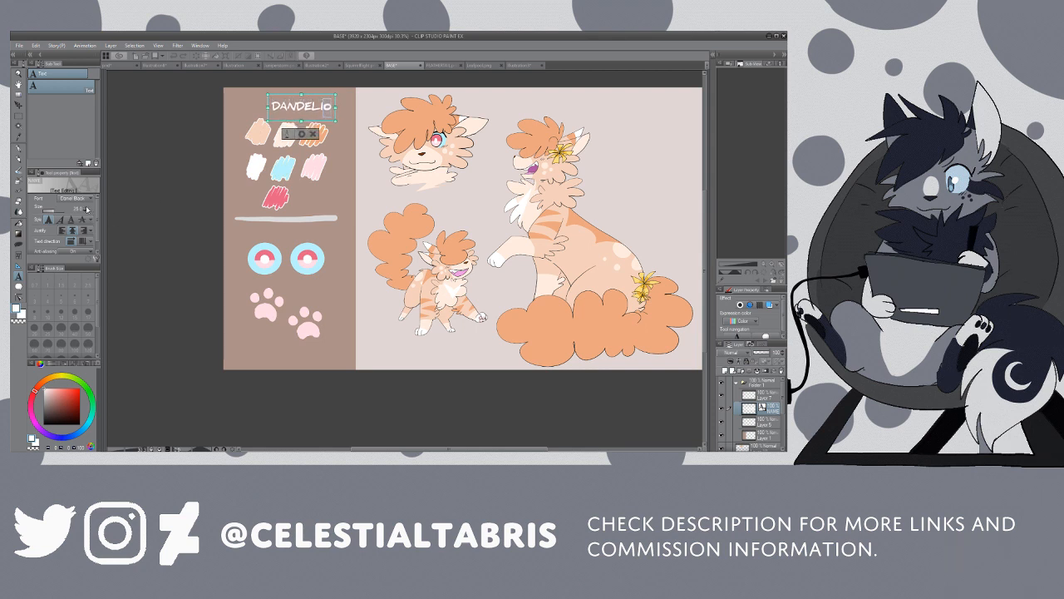
pyautogui.click(87, 209)
pyautogui.click(87, 209)
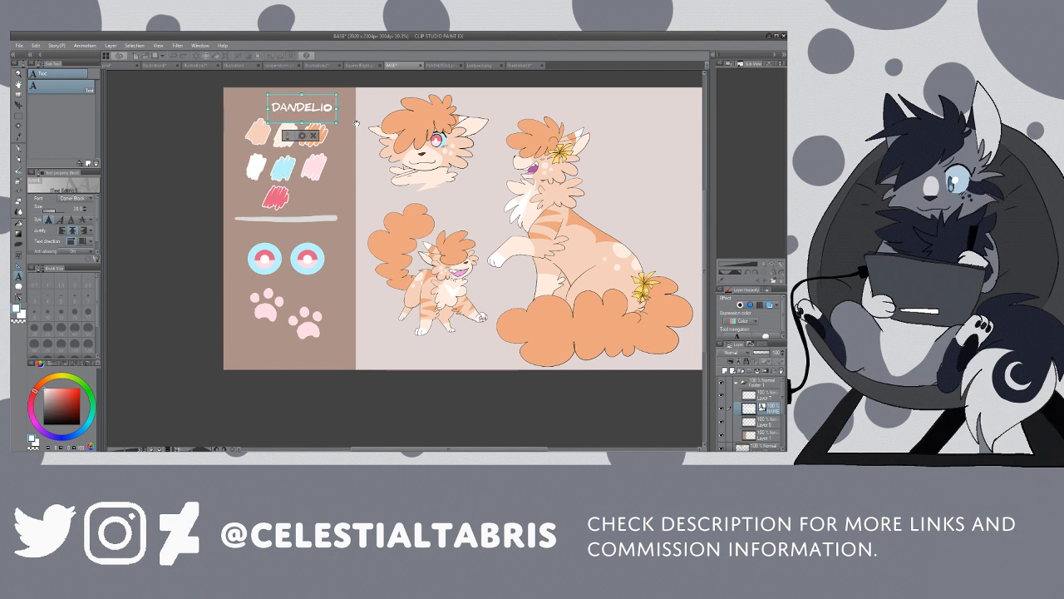
# Step: Finish the sidebar heading as "DANDELIoNFUZZ", using a lowercase o among the capitals
pyautogui.write('N')
pyautogui.press('BackSpace')
pyautogui.press('BackSpace')
pyautogui.write('o')
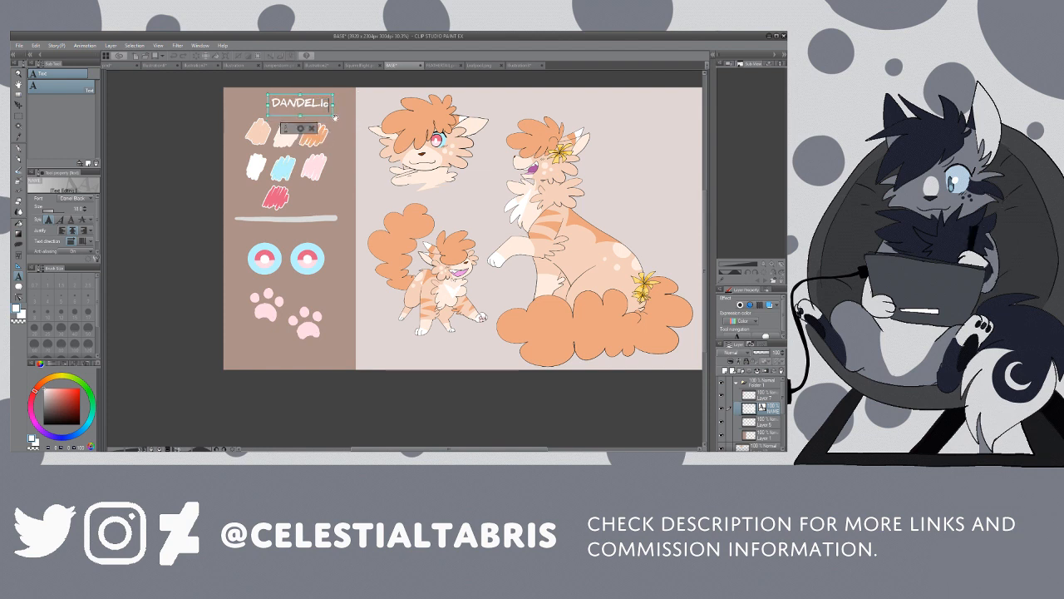
pyautogui.write('N')
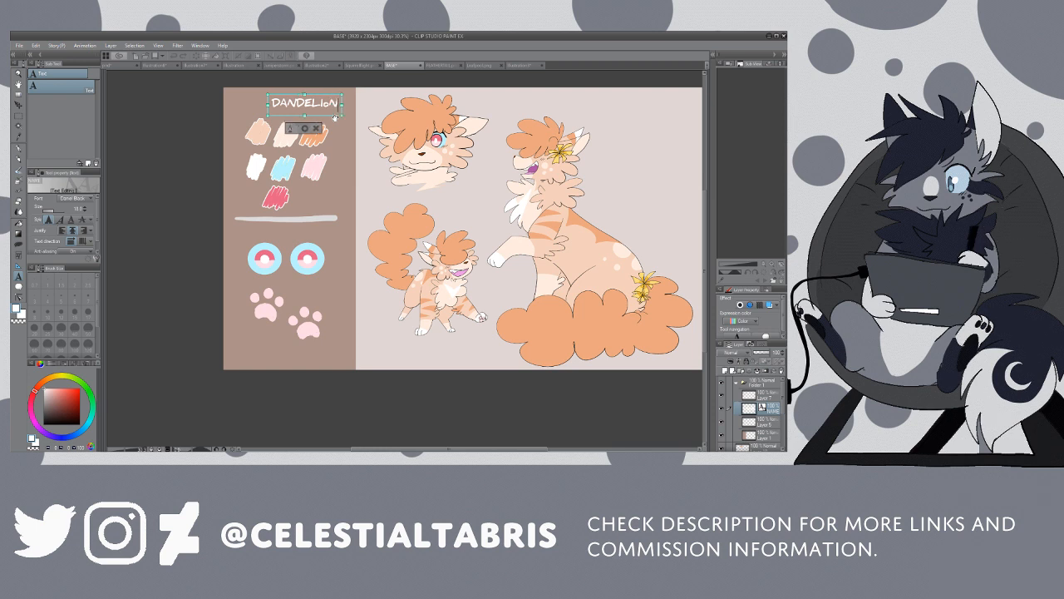
pyautogui.write('FUZZ')
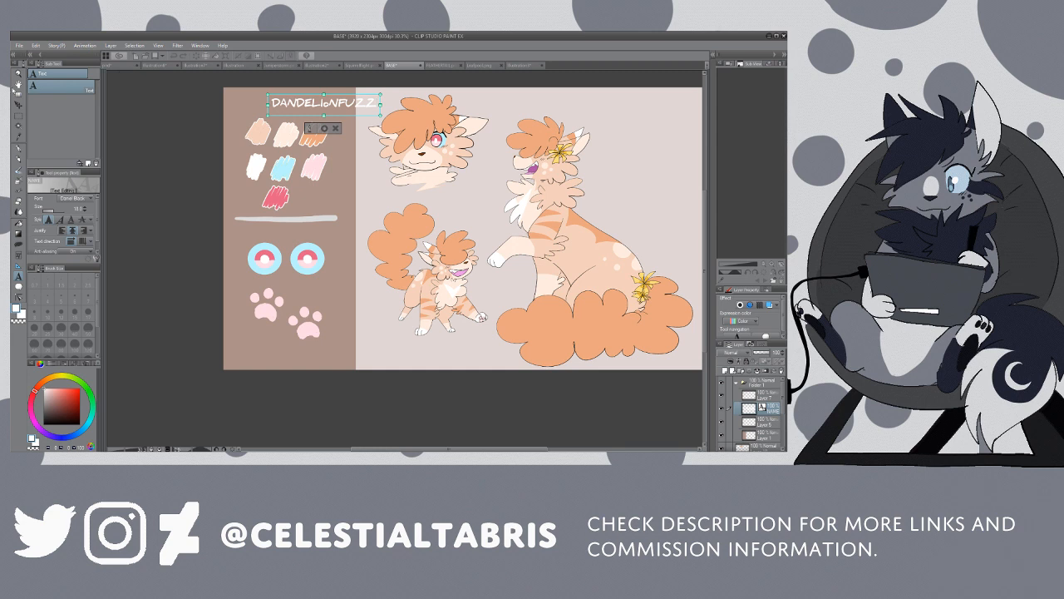
# Step: Centre the name heading inside the sidebar and enlarge its lowercase o to match the surrounding capitals
pyautogui.click(20, 108)
pyautogui.moveTo(332, 106); pyautogui.dragTo(287, 100)
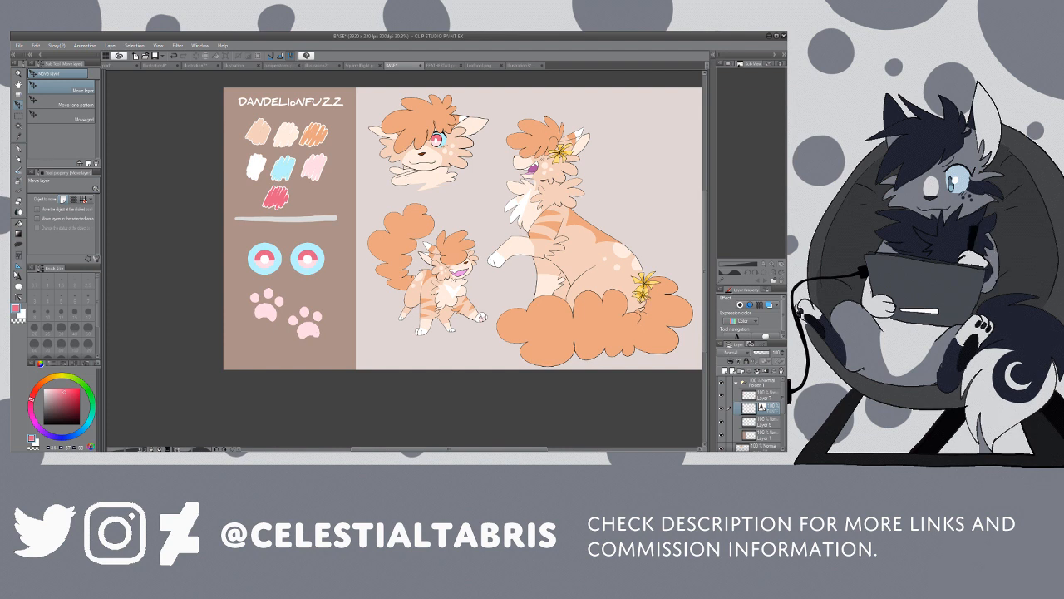
pyautogui.press('t')
pyautogui.click(296, 103)
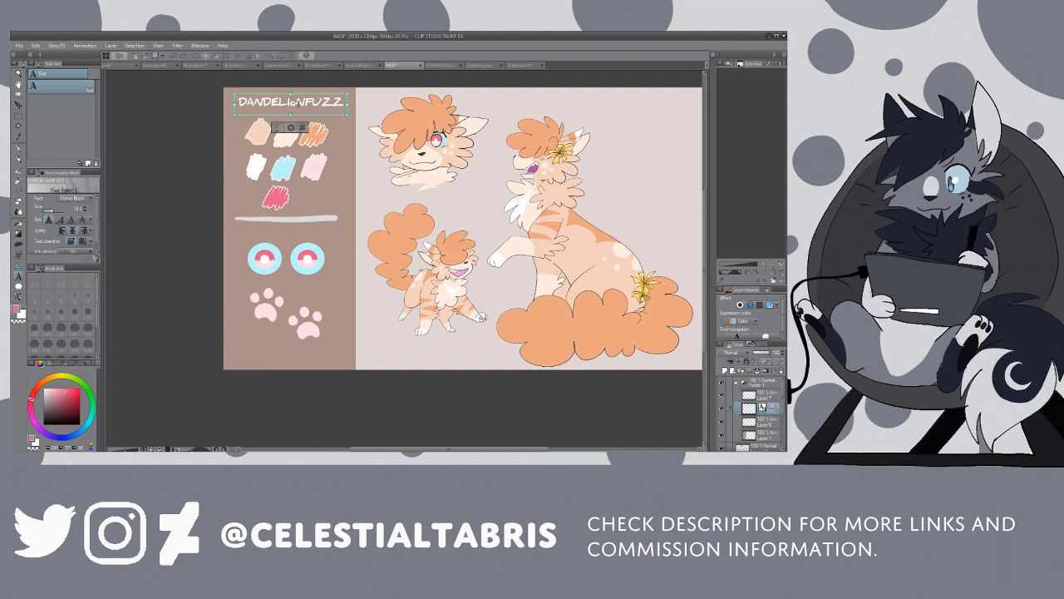
pyautogui.moveTo(296, 103); pyautogui.dragTo(290, 104)
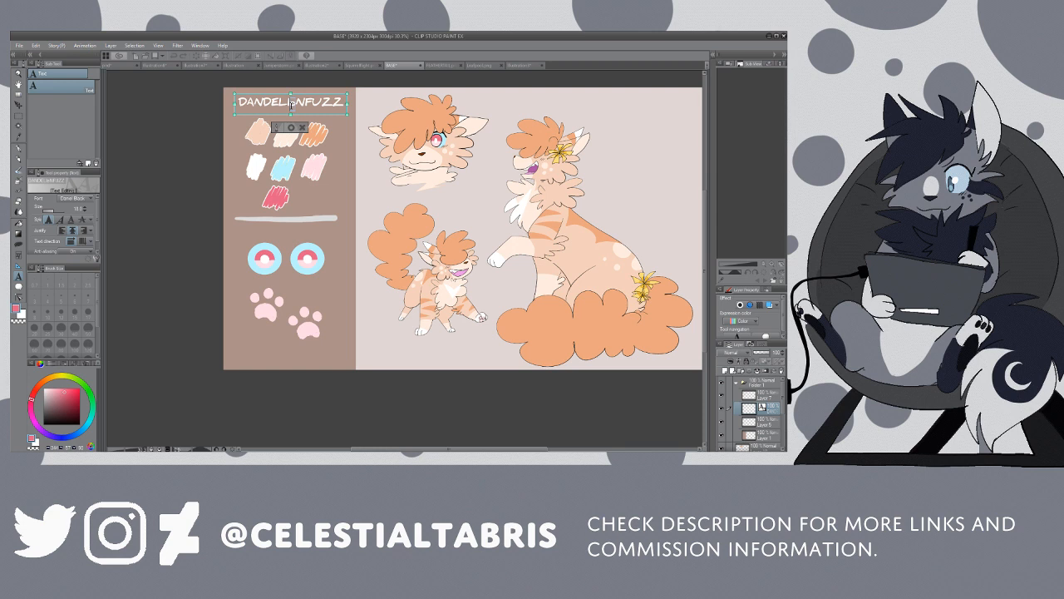
pyautogui.click(85, 208)
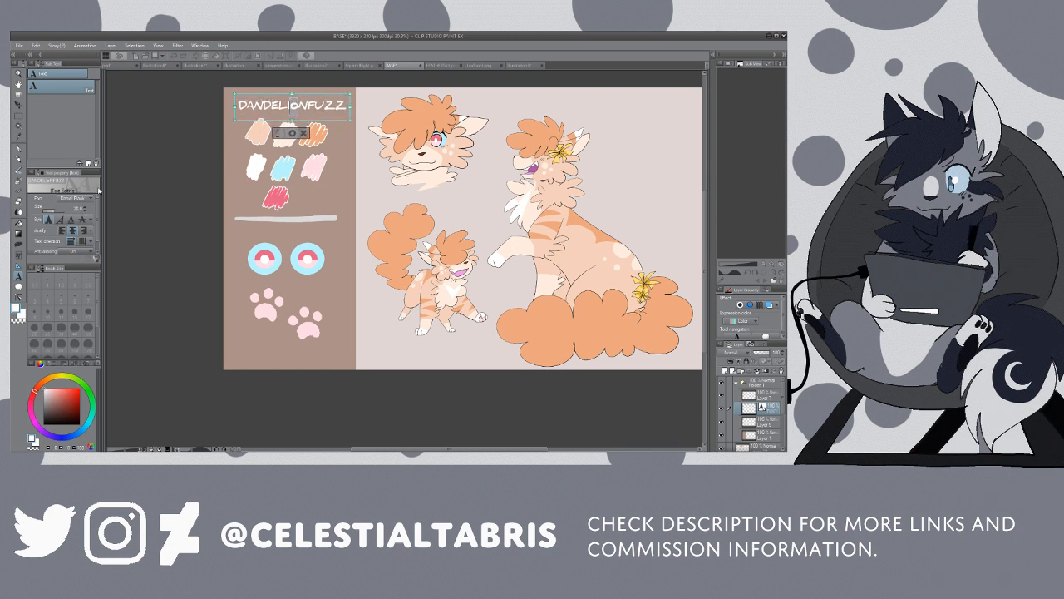
pyautogui.click(85, 207)
# Step: Add a second line reading "Non Canon AU - Dandelionkit" beneath the name in the sidebar heading
pyautogui.click(347, 106)
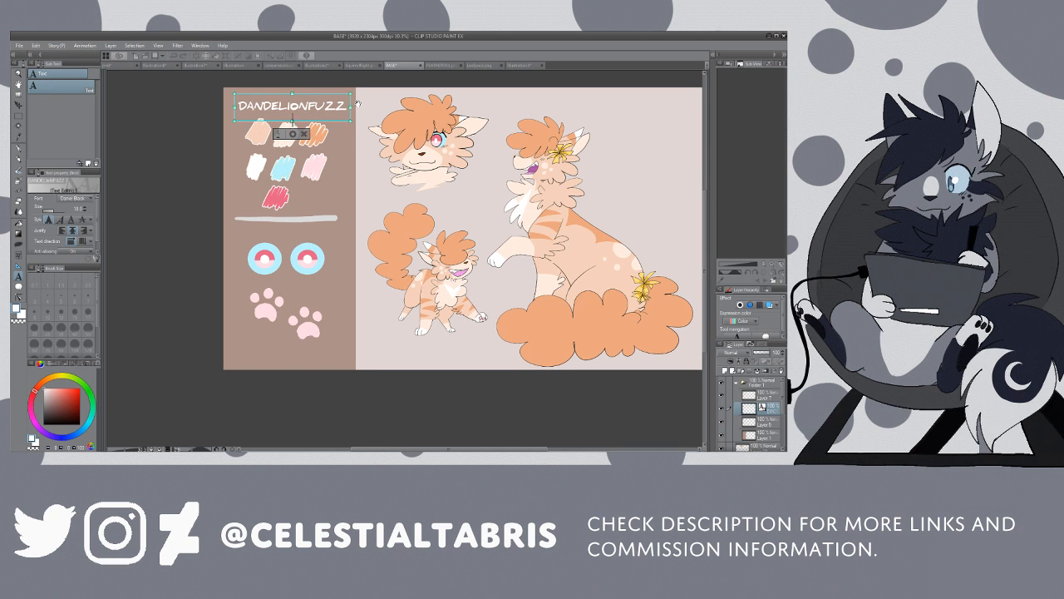
pyautogui.press('Return')
pyautogui.write('N')
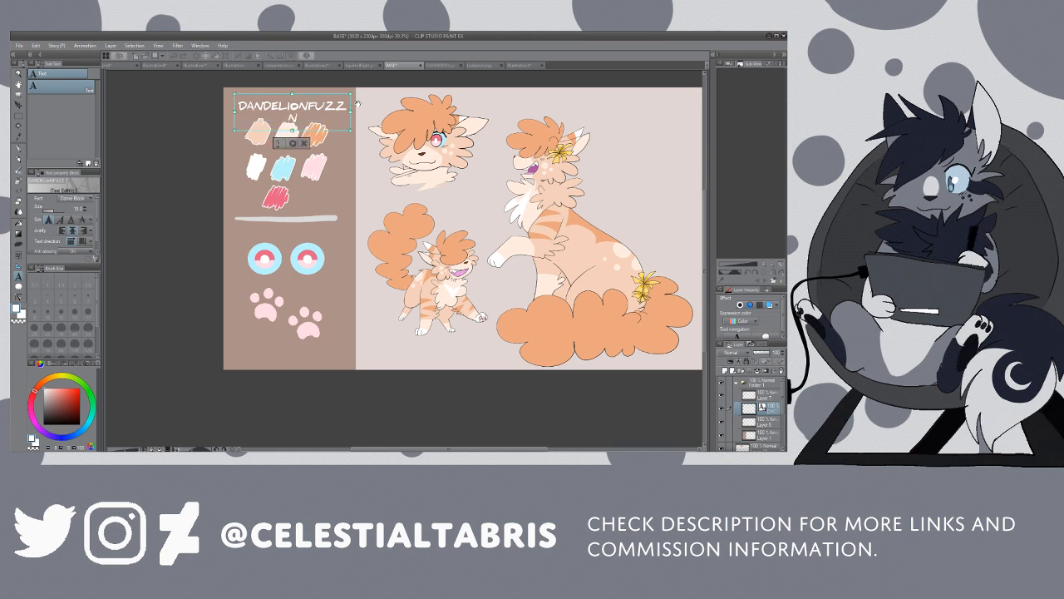
pyautogui.write('on')
pyautogui.press('BackSpace')
pyautogui.press('BackSpace')
pyautogui.write('on-')
pyautogui.write(' Canon')
pyautogui.write(' AU')
pyautogui.write(' - Dandelion')
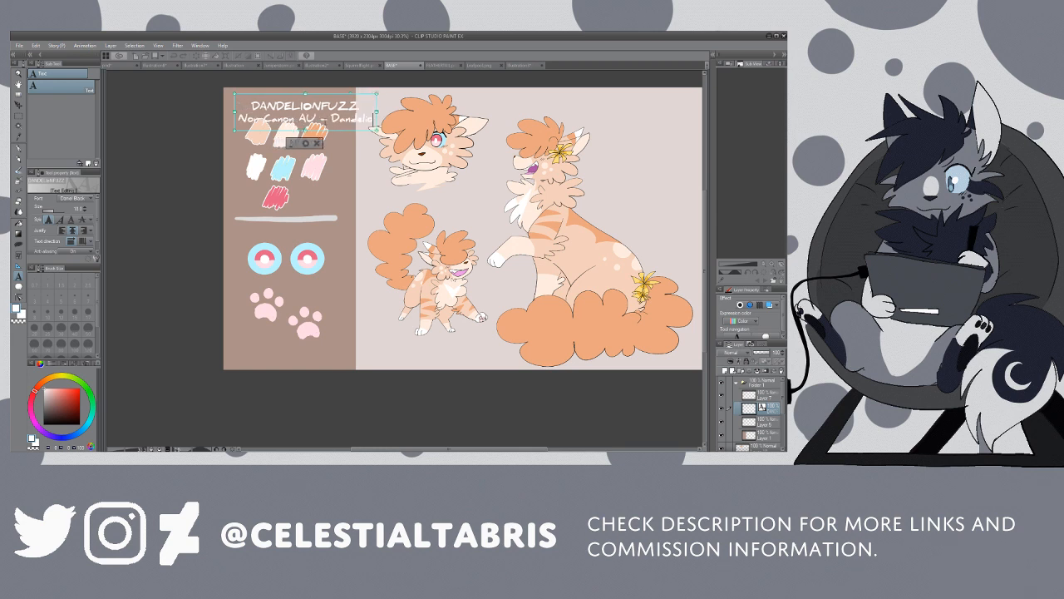
pyautogui.write('kit')
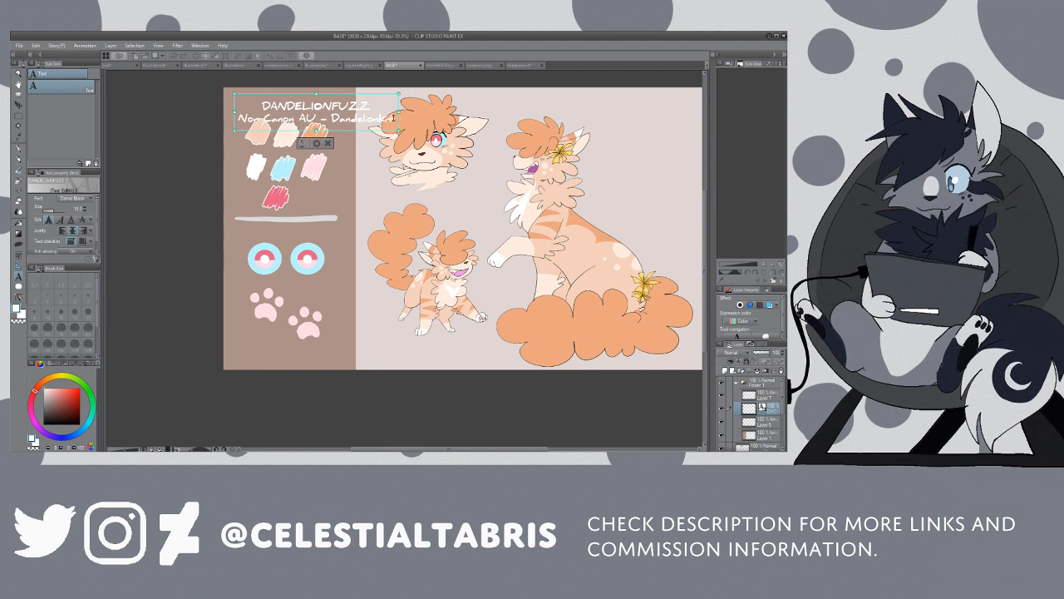
# Step: Set the heading's second line in Tahoma and shrink it to a small subtitle that fits beneath the name
pyautogui.moveTo(392, 118); pyautogui.dragTo(229, 118)
pyautogui.click(36, 255)
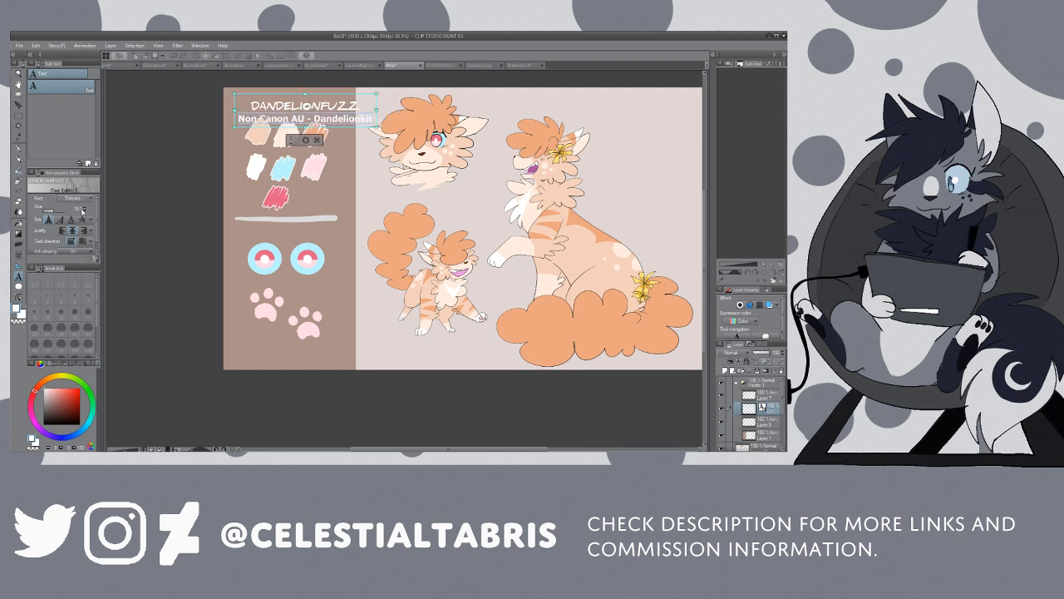
pyautogui.click(84, 210)
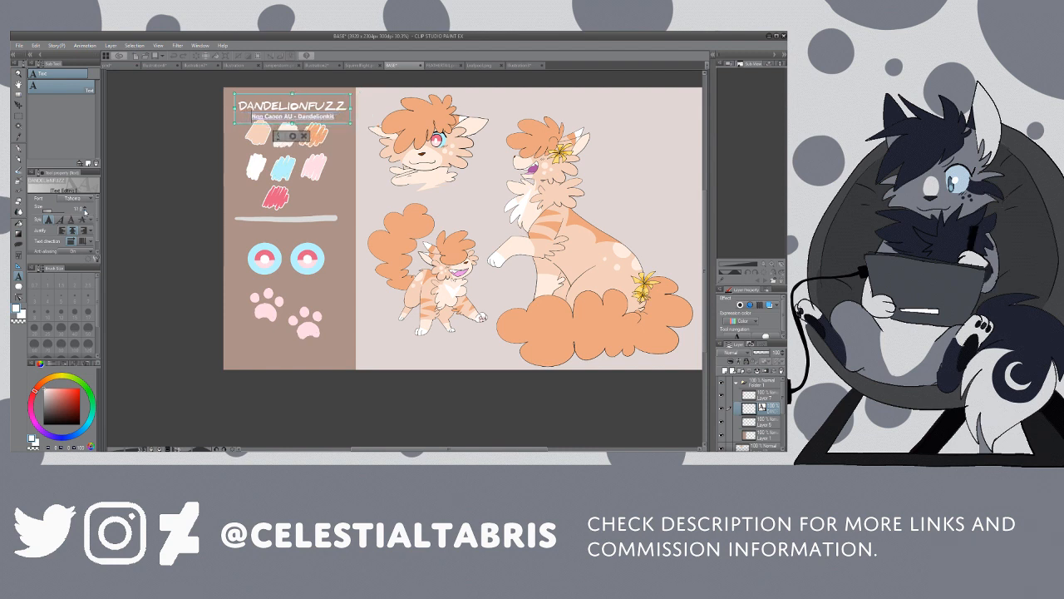
pyautogui.click(84, 211)
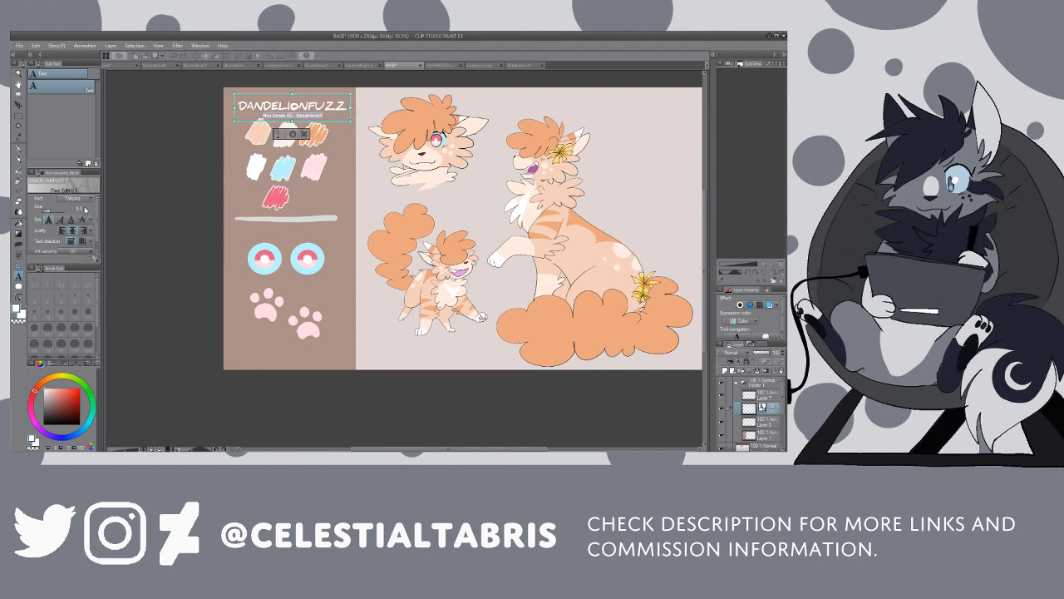
pyautogui.click(84, 210)
# Step: Move the two-line heading slightly up and shift the palette swatches slightly down to space them apart
pyautogui.click(19, 105)
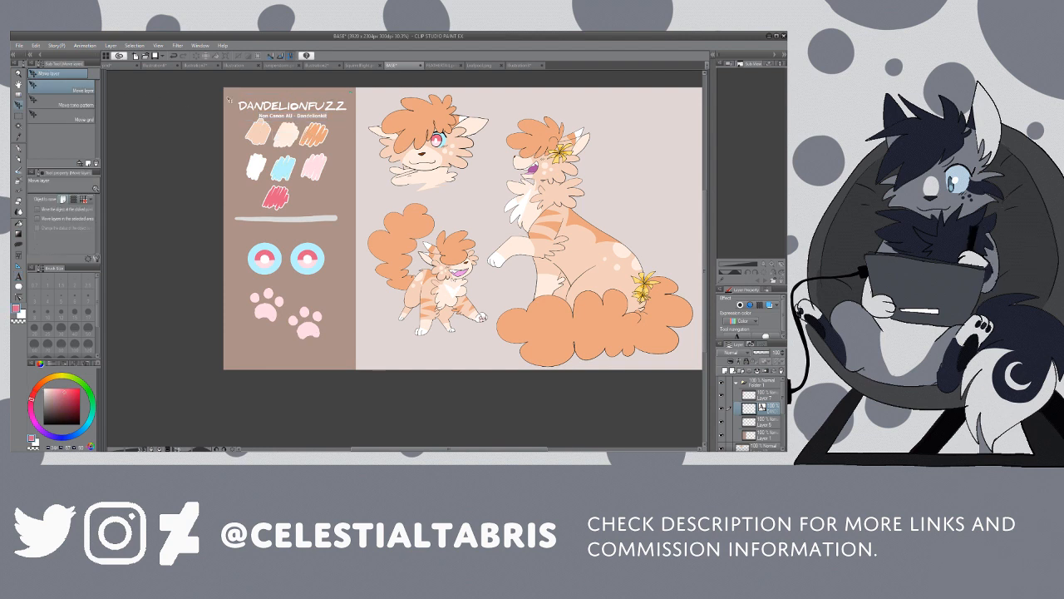
pyautogui.moveTo(294, 113); pyautogui.dragTo(295, 109)
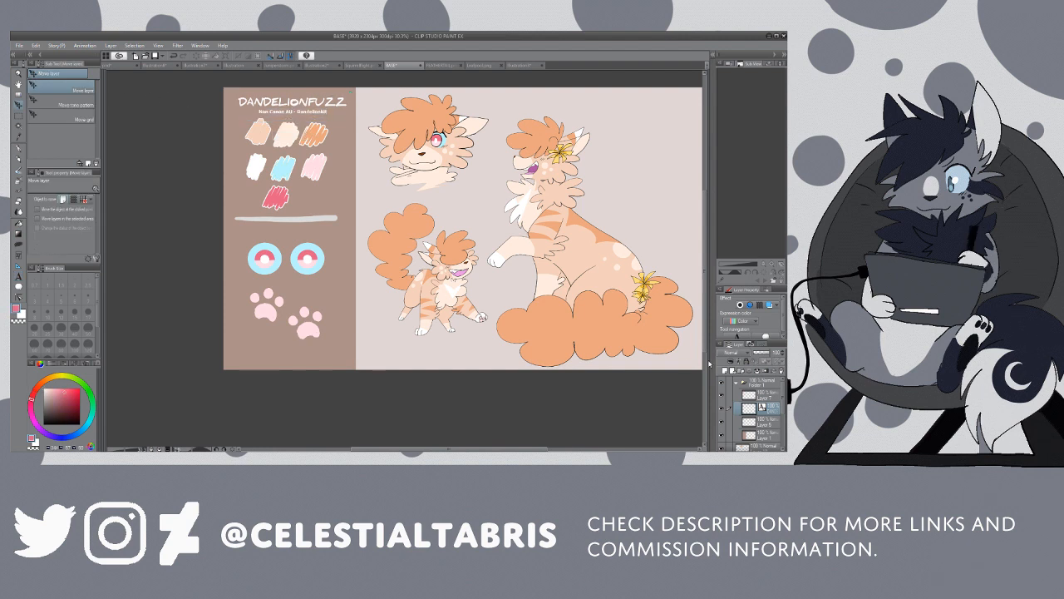
pyautogui.click(757, 394)
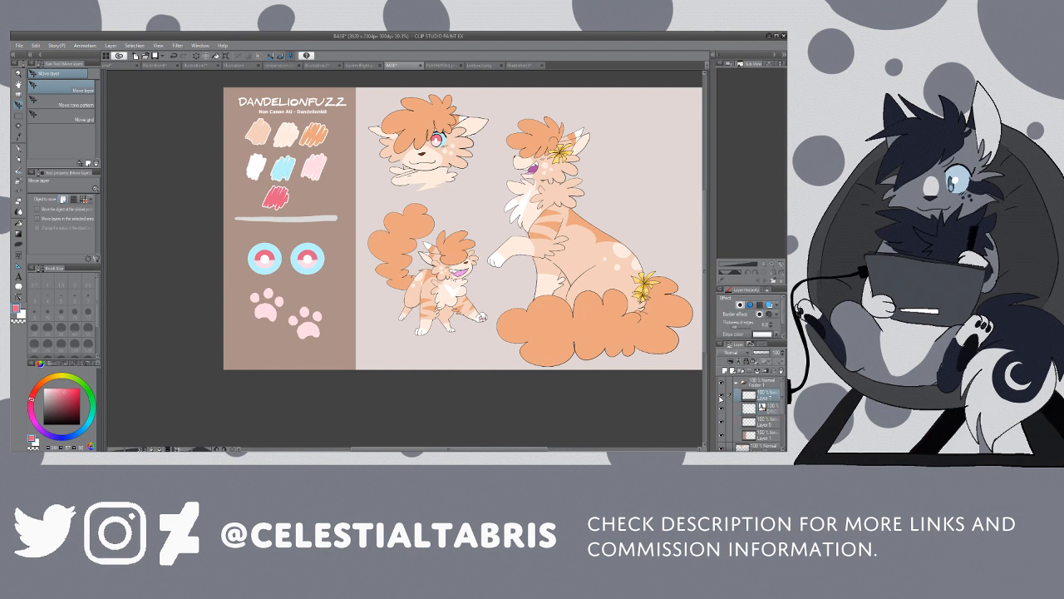
pyautogui.click(721, 397)
pyautogui.click(721, 398)
pyautogui.moveTo(297, 164); pyautogui.dragTo(294, 165)
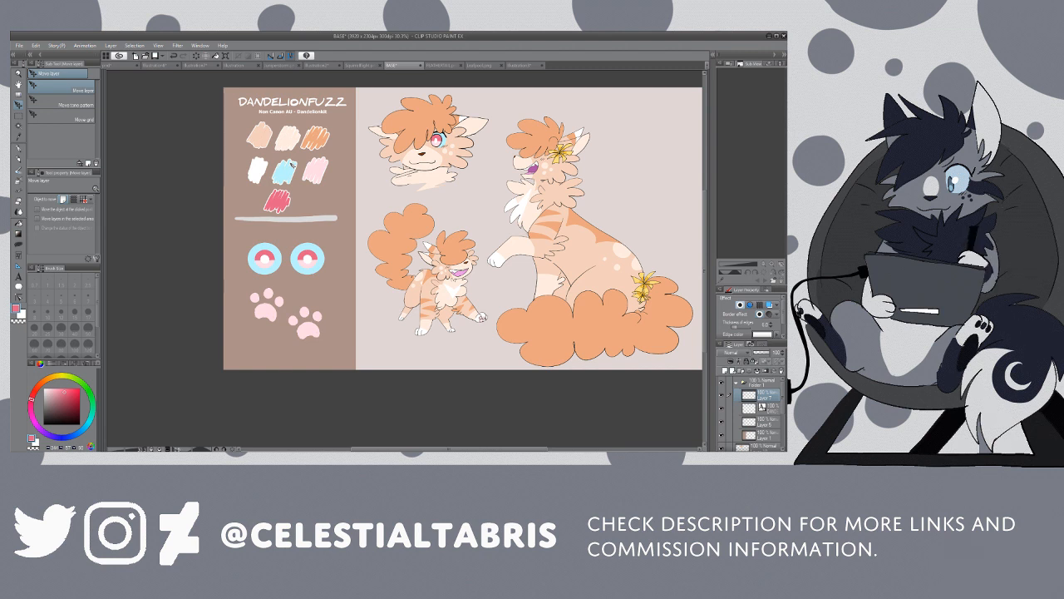
# Step: Close the image open beside the reference sheet and the illustration of three coloured cats with hearts
pyautogui.hotkey('ctrl', '-')
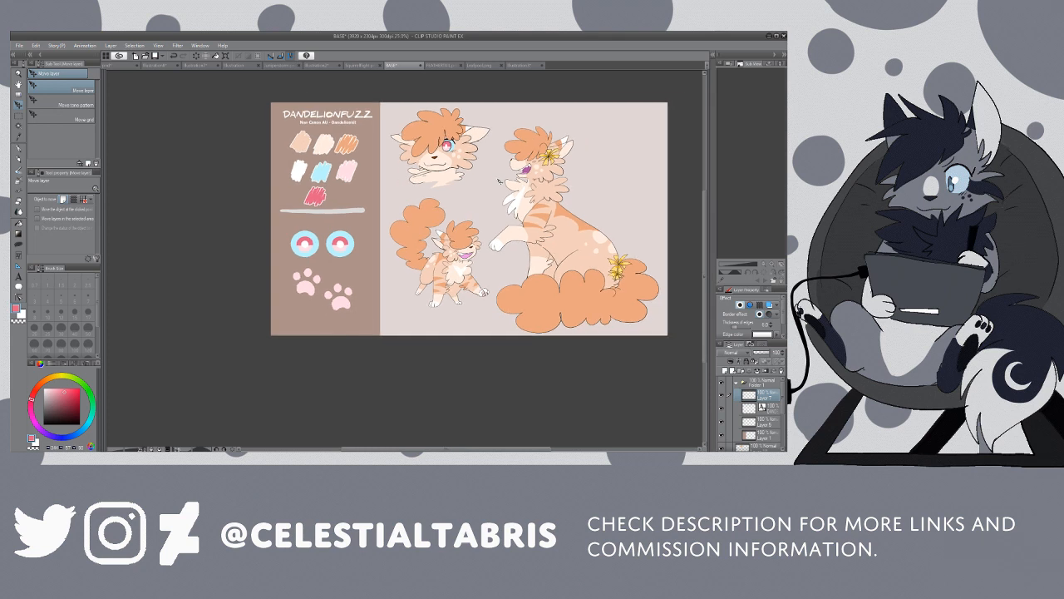
pyautogui.click(379, 64)
pyautogui.click(323, 66)
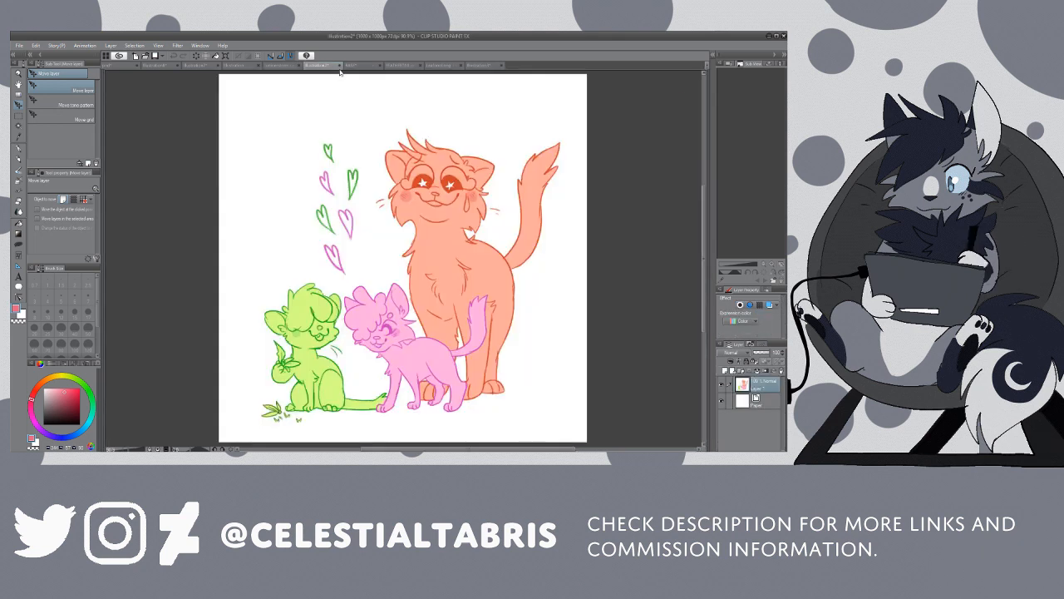
pyautogui.hotkey('ctrl', 'w')
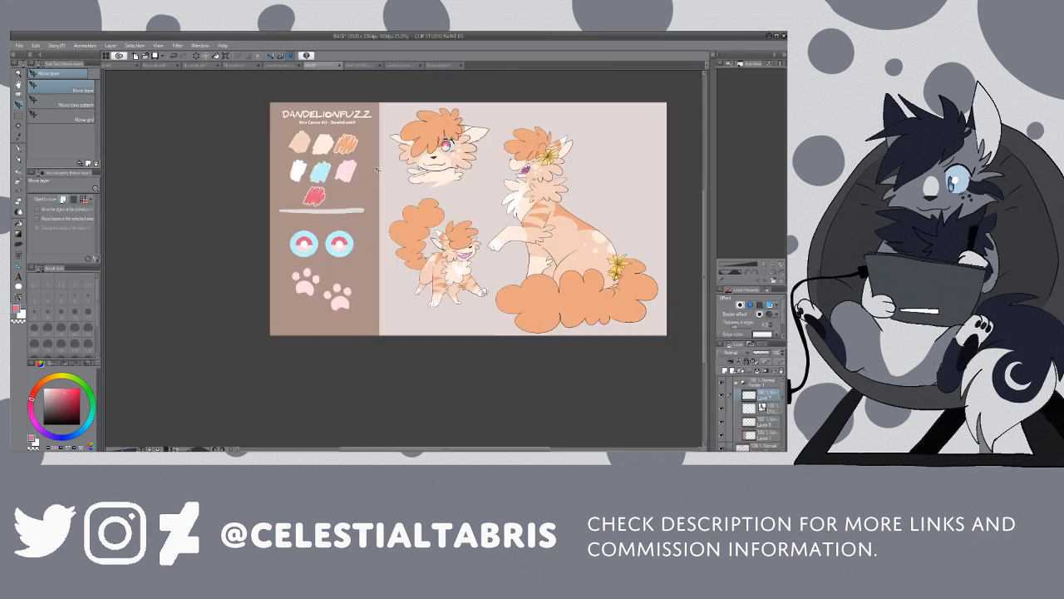
# Step: Compare the Dandelionfuzz reference sheet with the finished Juniperstorm sheet, viewing both at the same zoomed-out scale
pyautogui.click(282, 65)
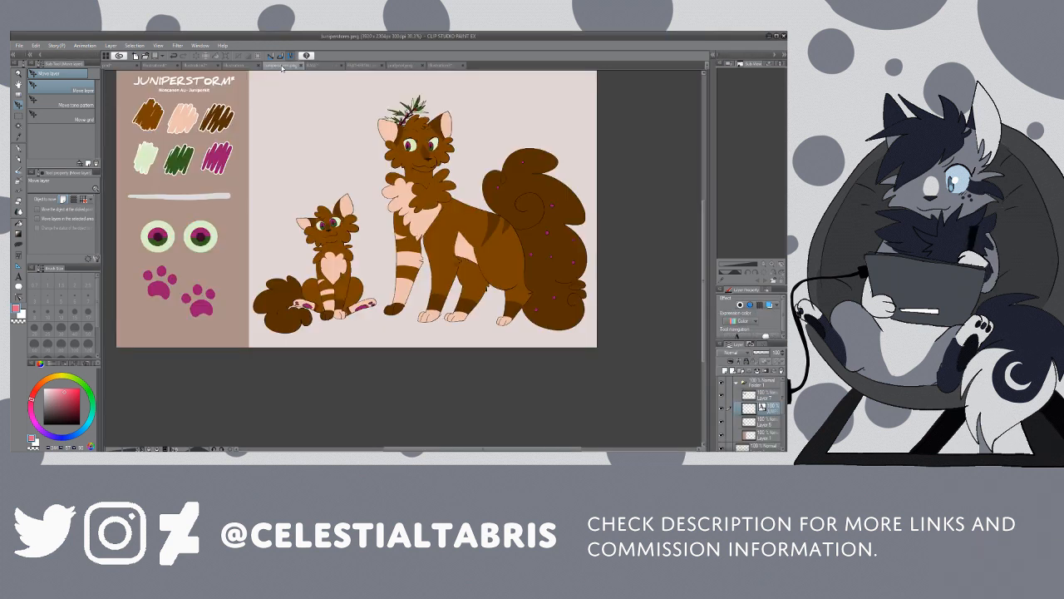
pyautogui.hotkey('ctrl', '-')
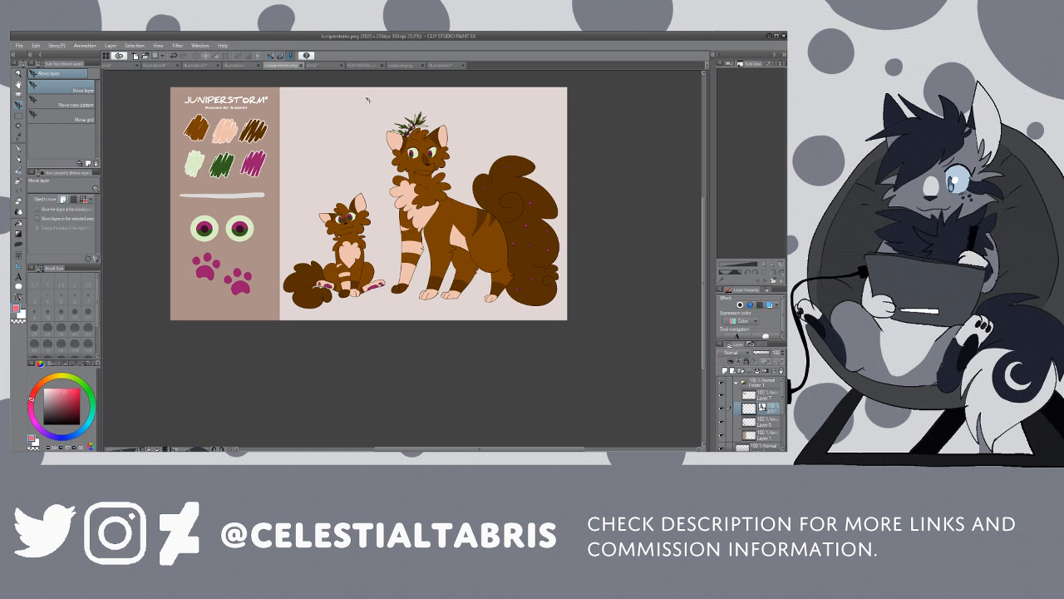
pyautogui.click(323, 65)
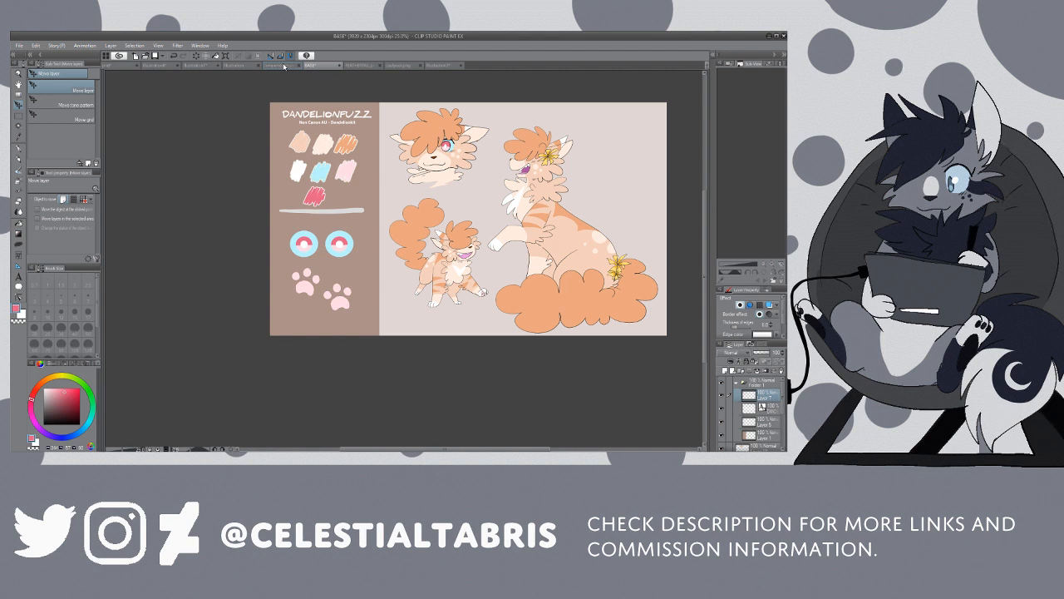
pyautogui.click(284, 66)
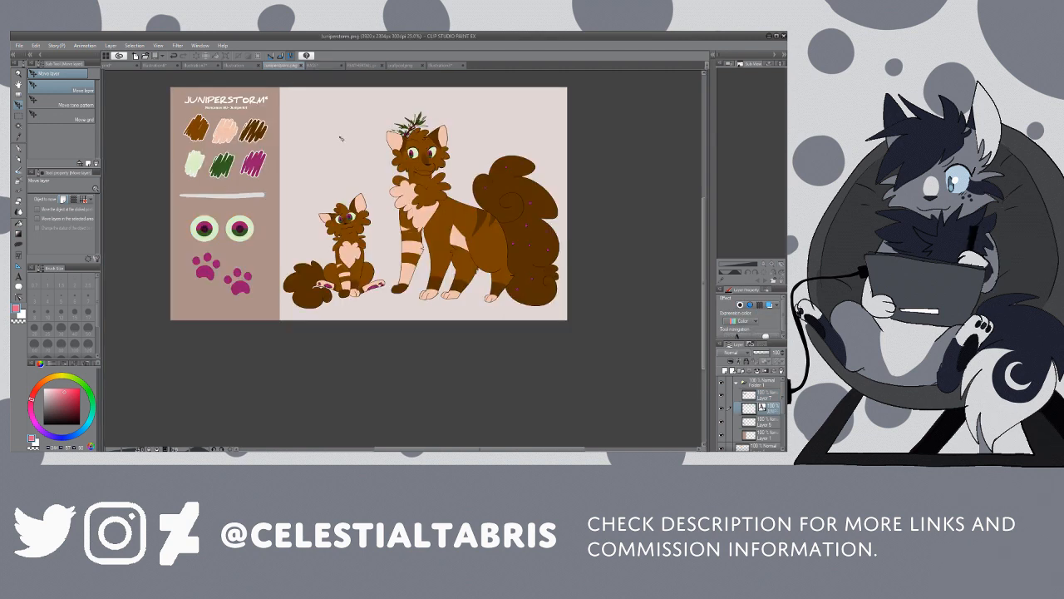